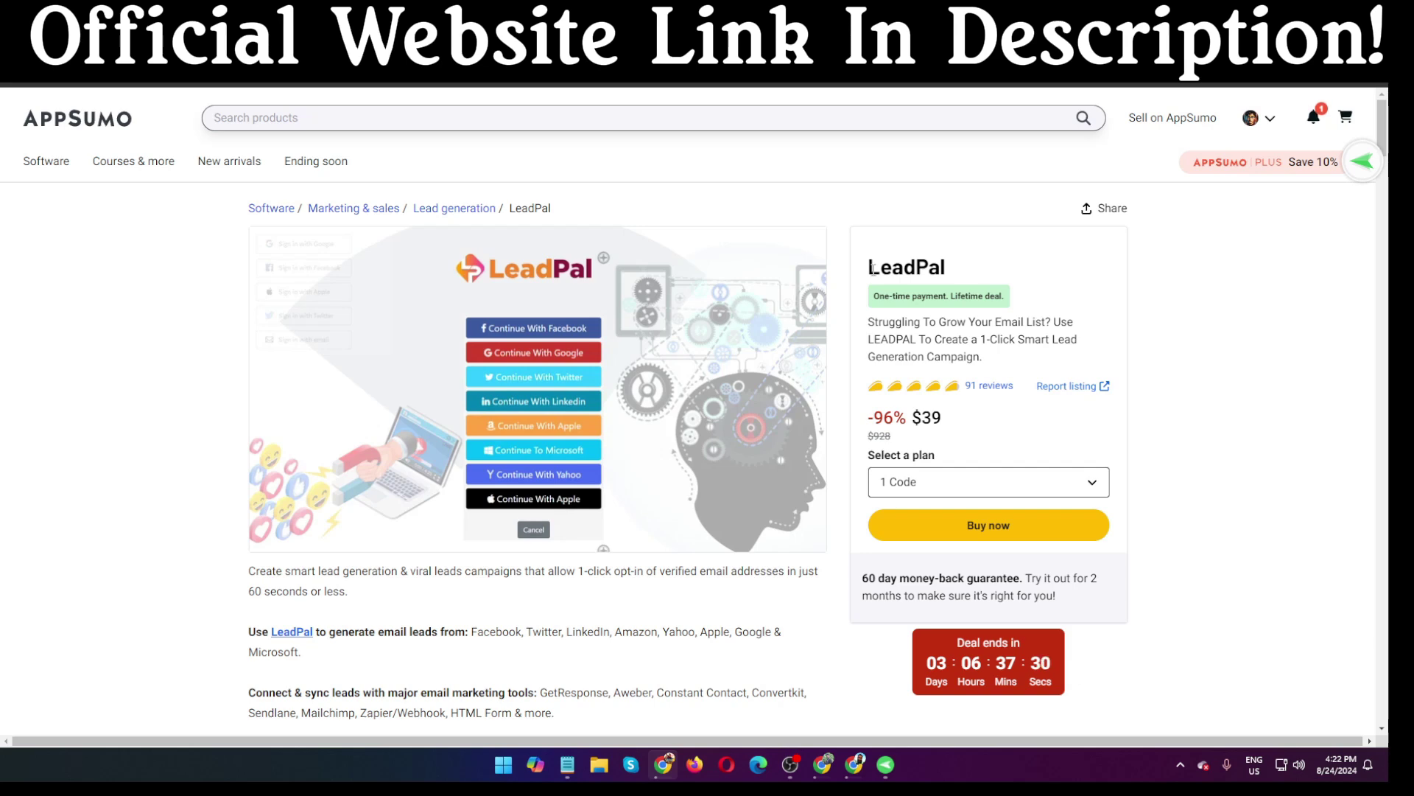
- Highlight the LeadPal title and scroll down through the AppSumo deal page
drag(870, 267, 961, 279)
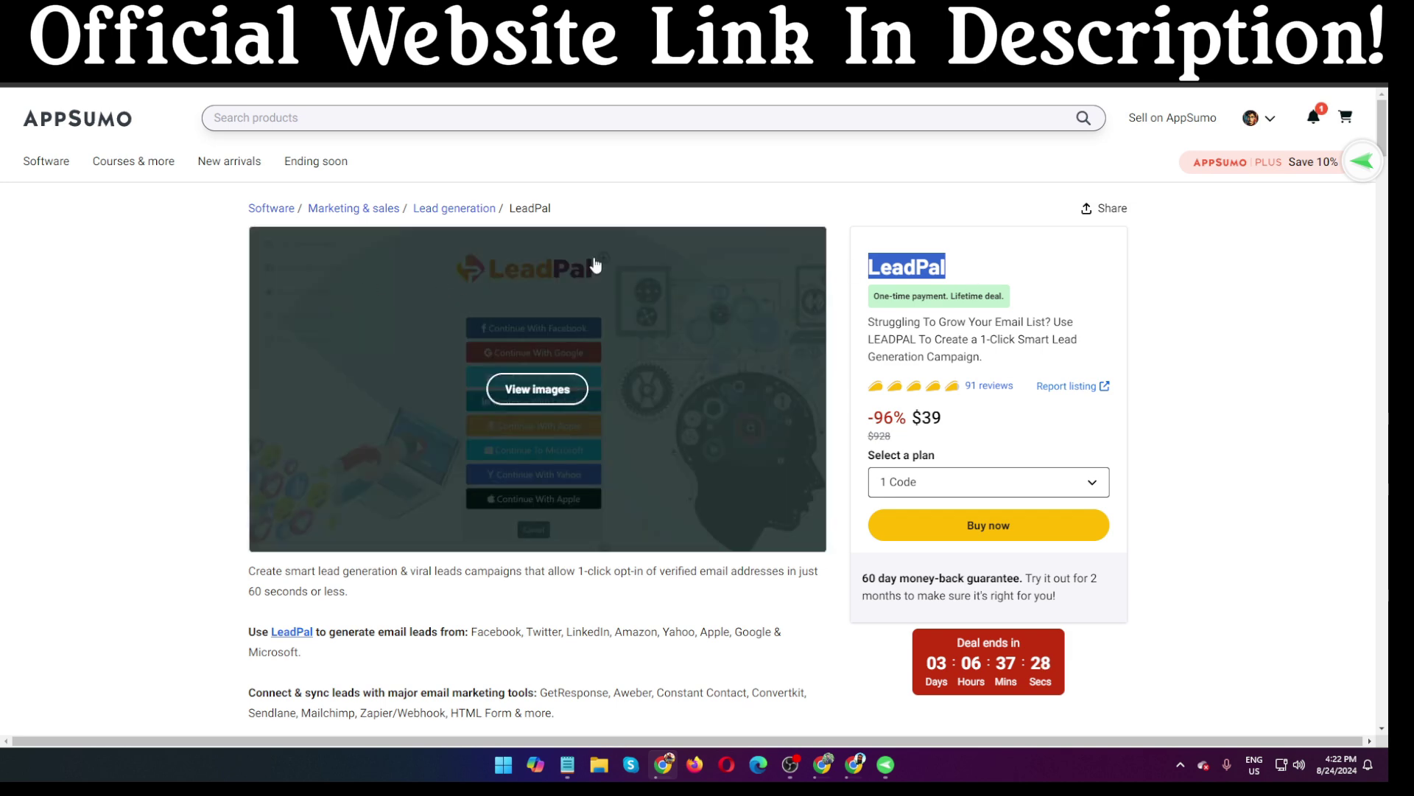
mouse_move(537, 389)
click(87, 347)
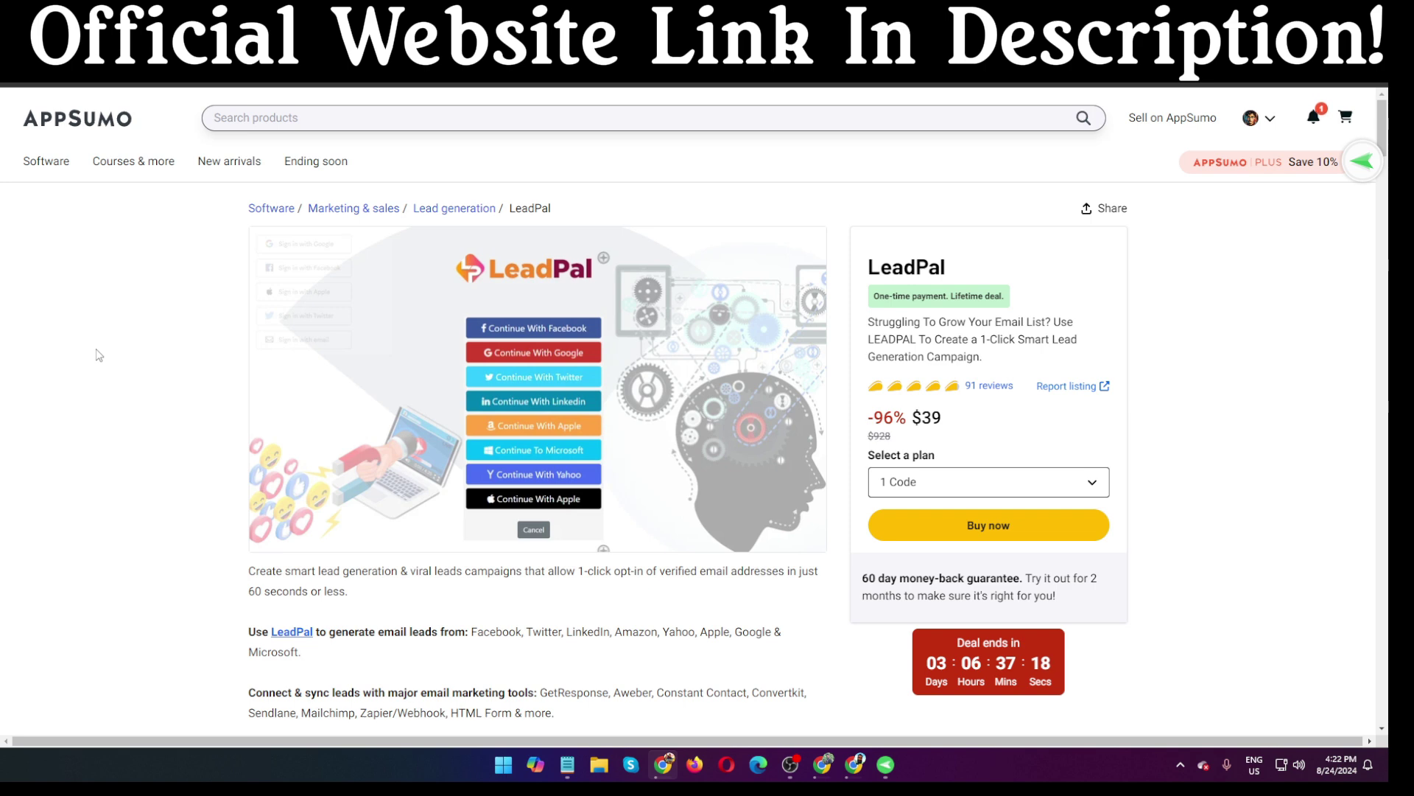
scroll(73, 344, down, 2)
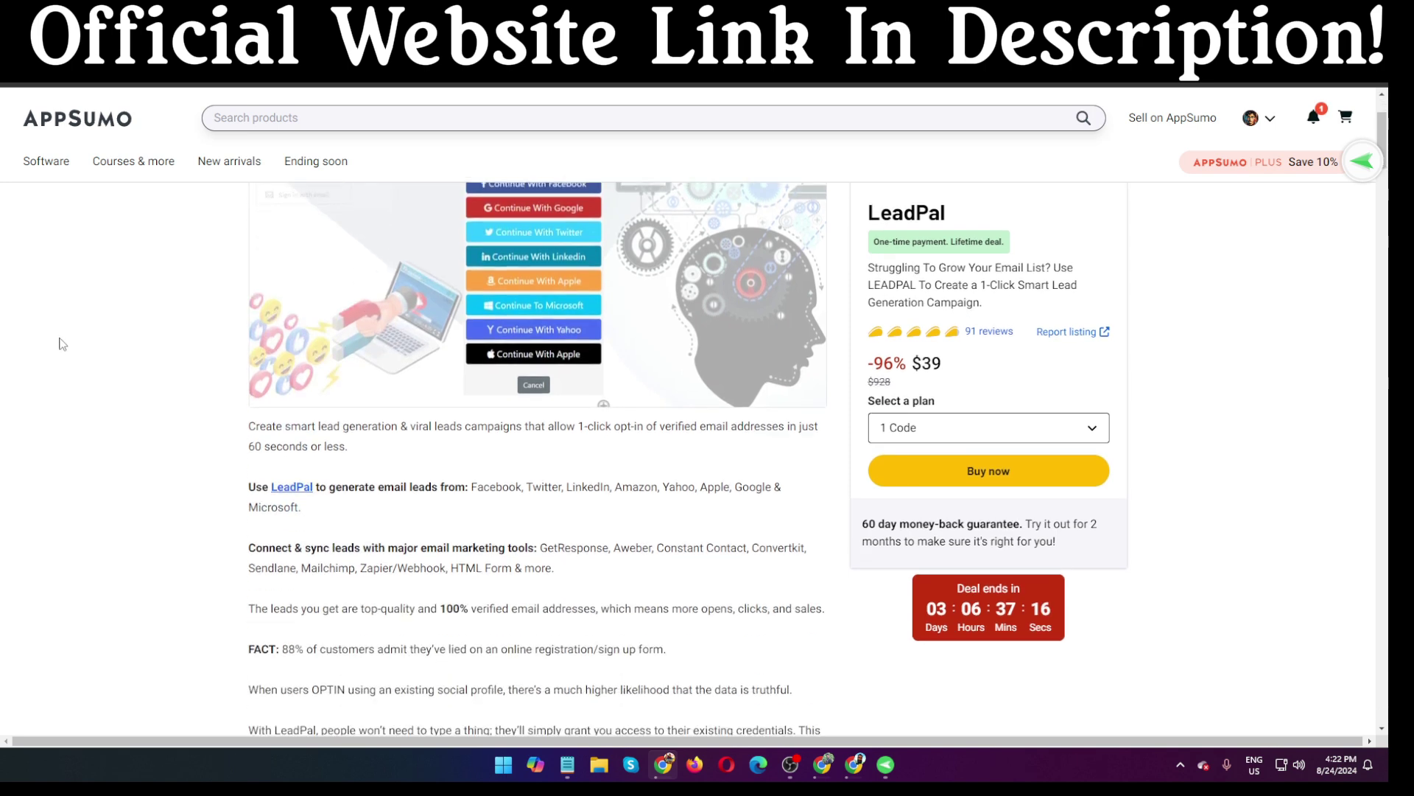
scroll(52, 343, down, 2)
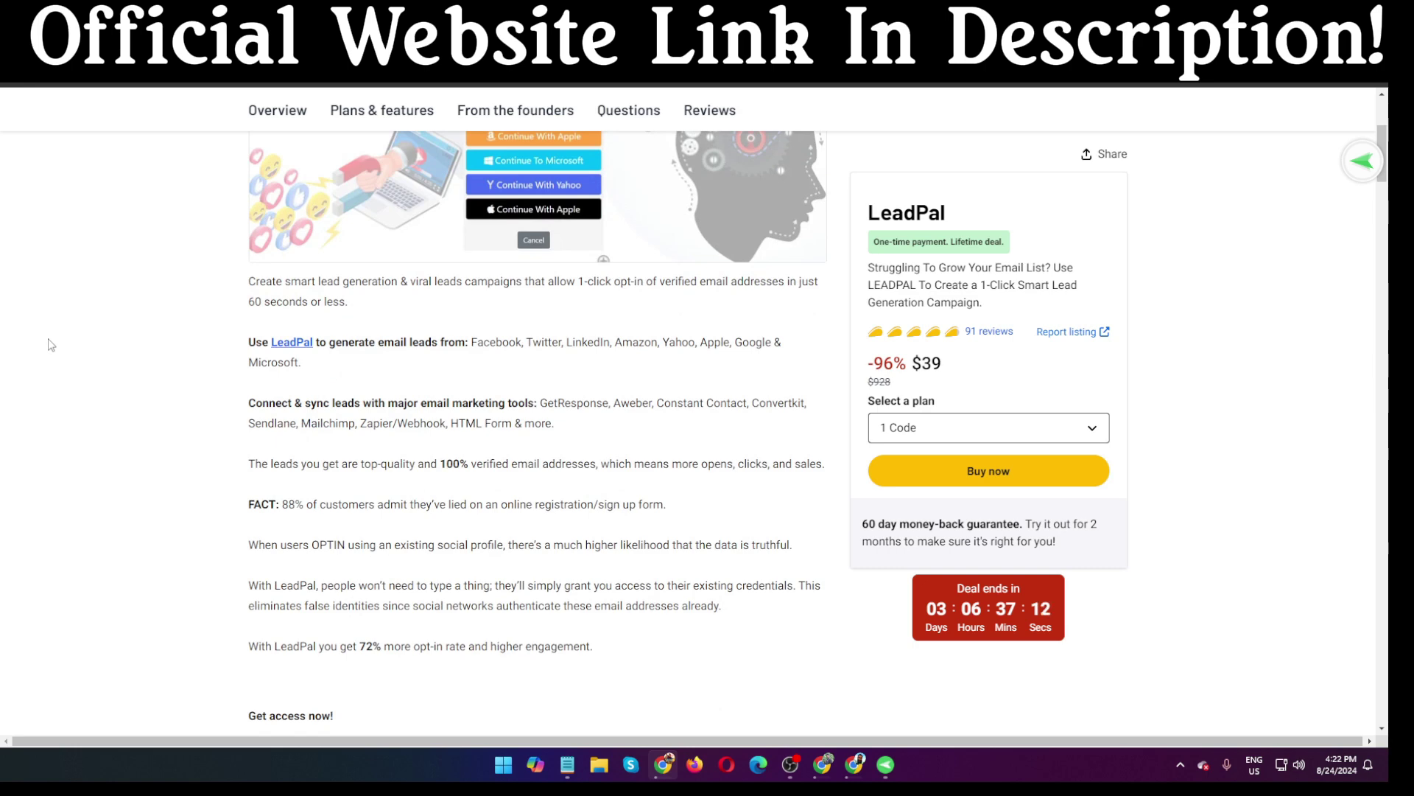
scroll(51, 344, down, 3)
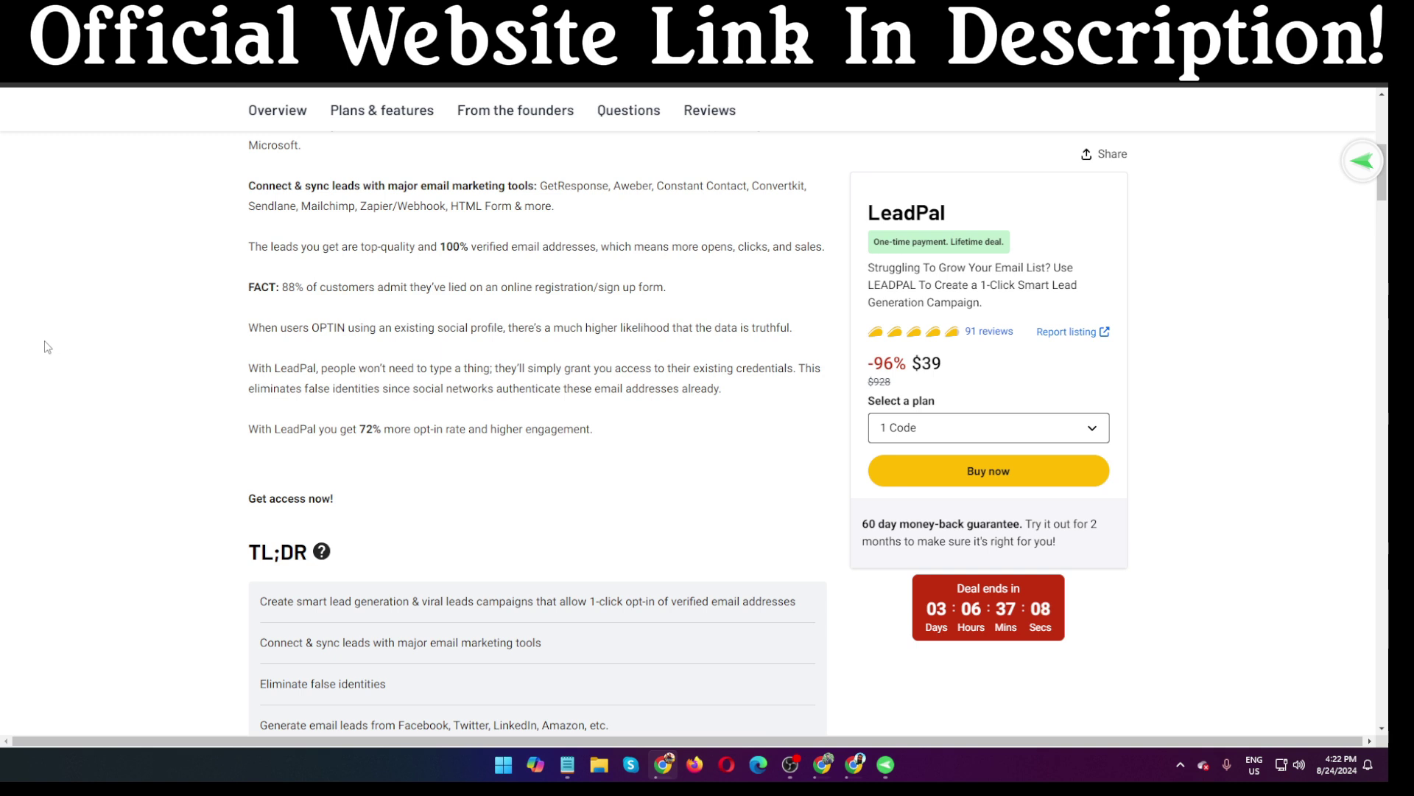
scroll(45, 348, down, 1)
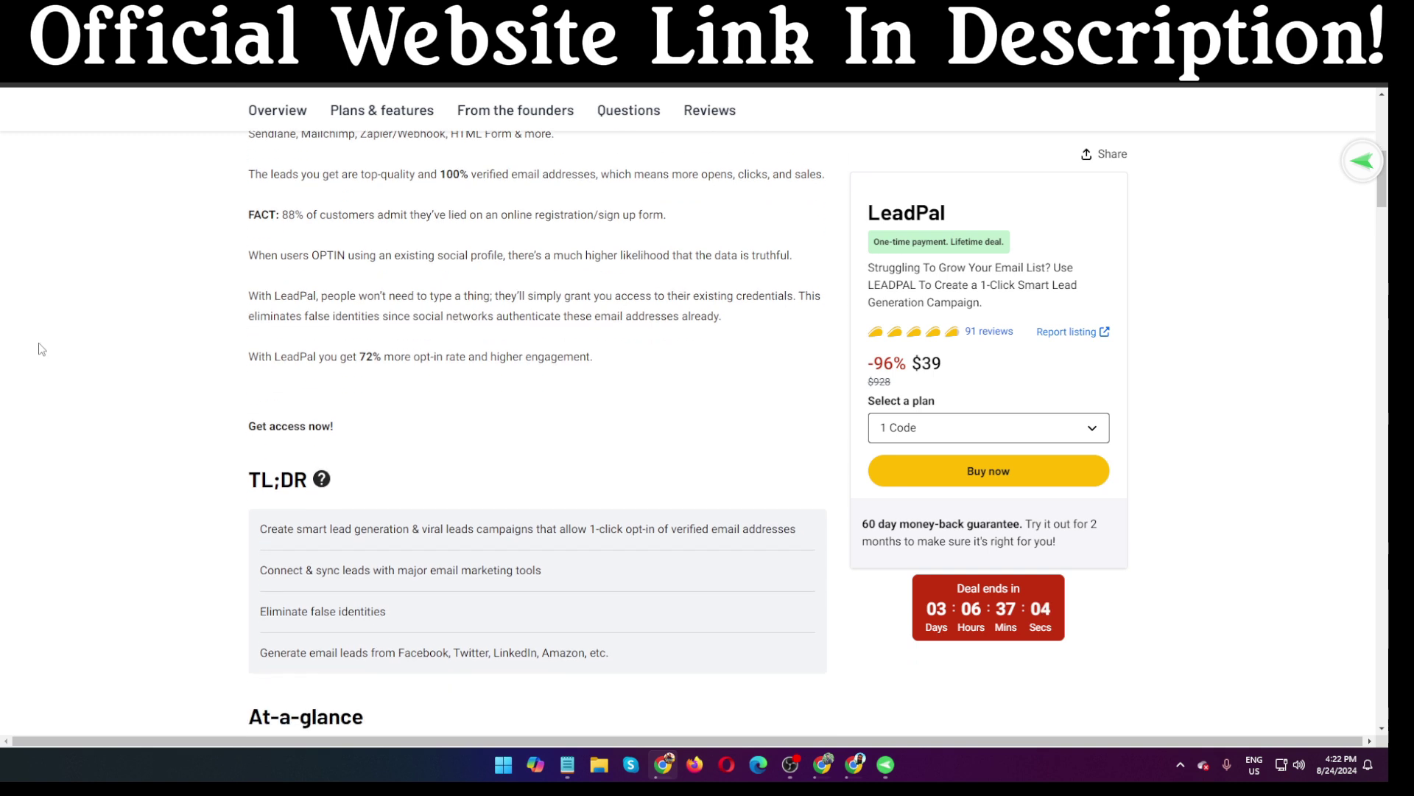
scroll(43, 349, down, 5)
scroll(42, 350, down, 3)
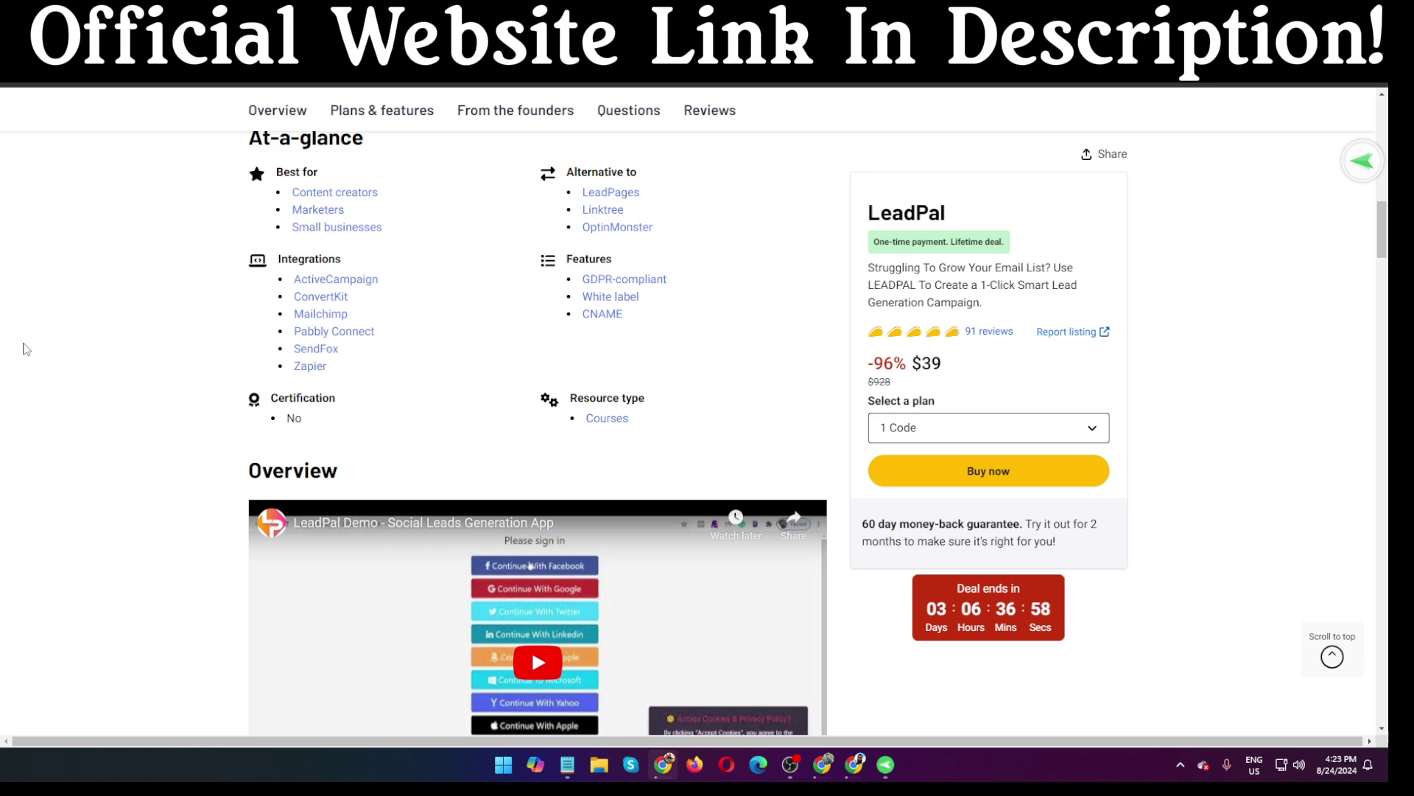
scroll(25, 349, down, 2)
scroll(25, 349, down, 3)
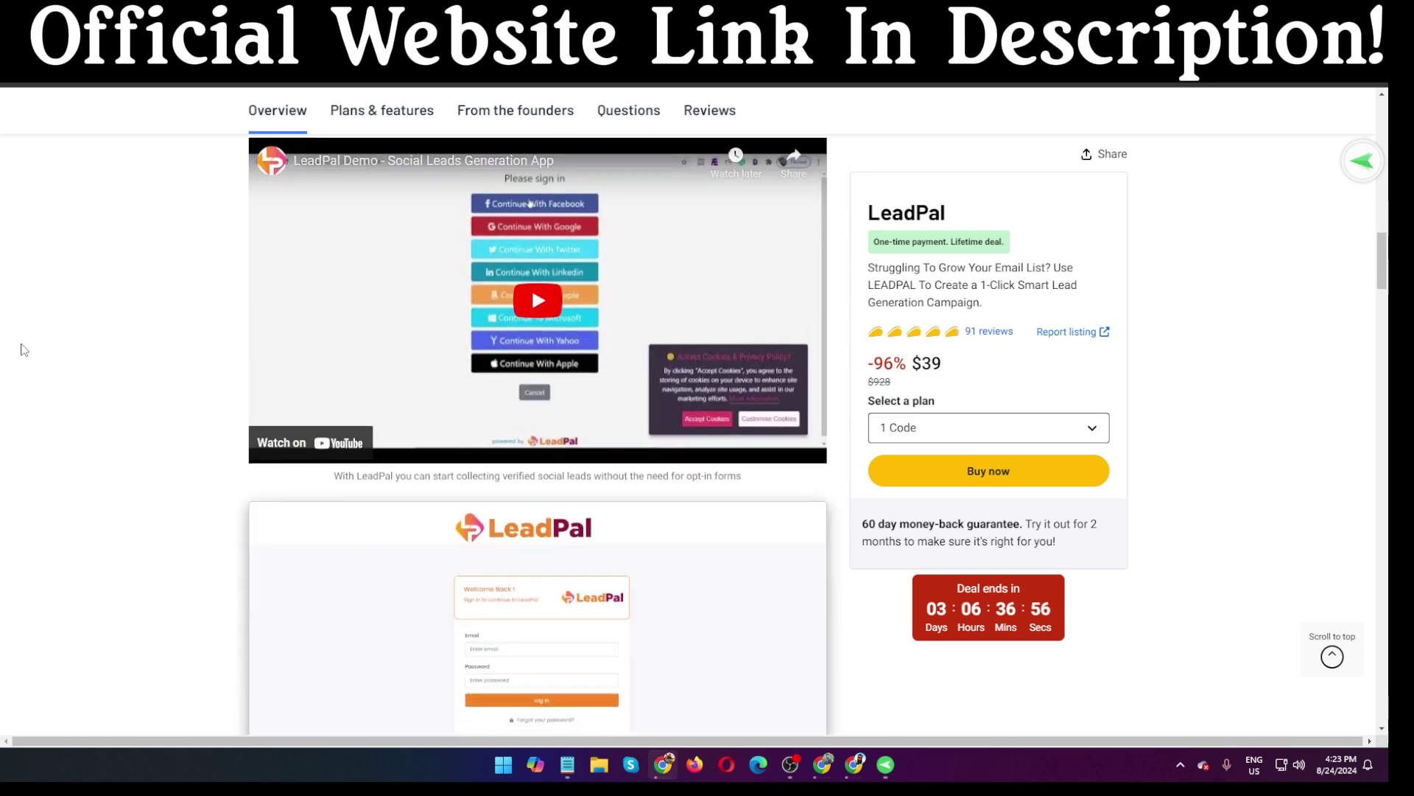
scroll(26, 350, down, 1)
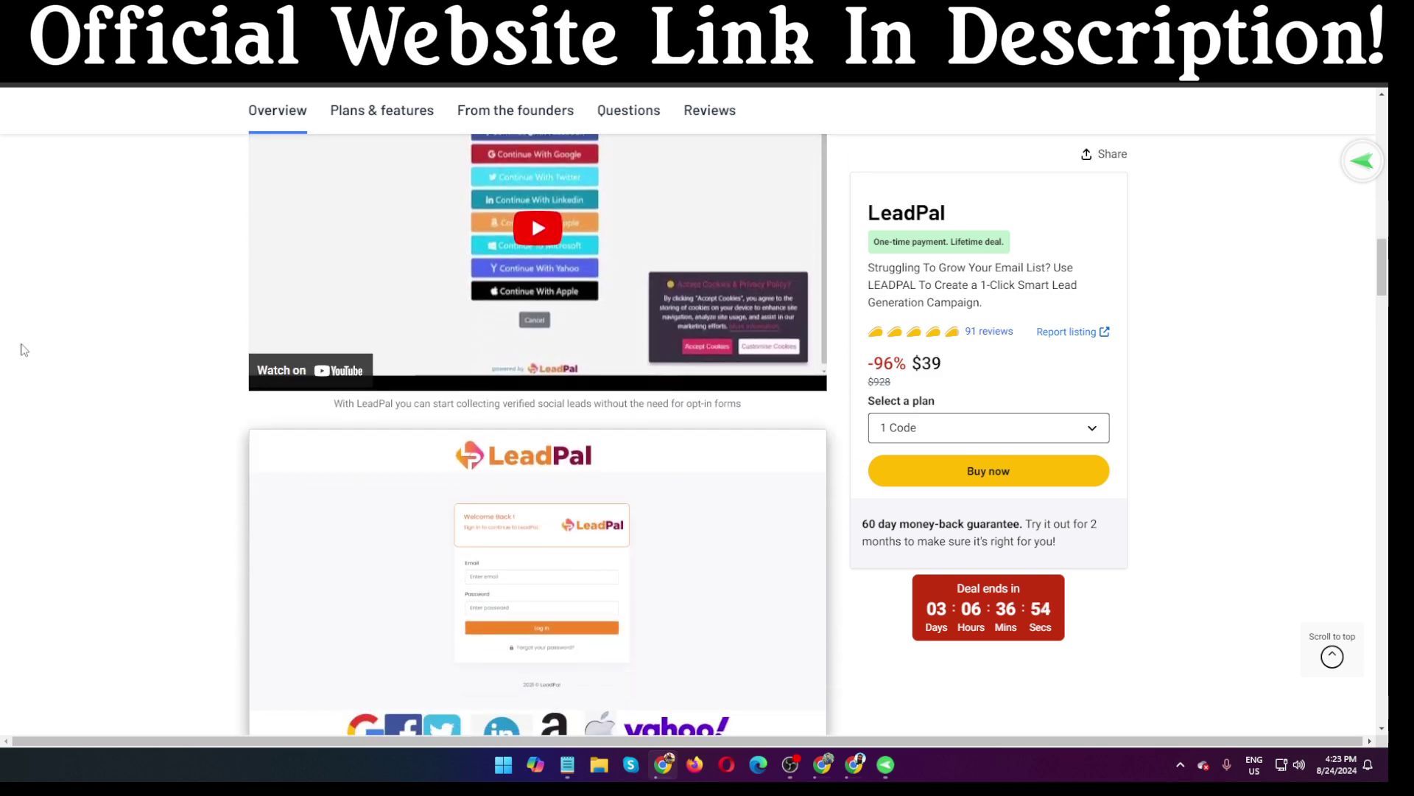
- Scroll back up to the top of the deal page and the product title
scroll(31, 350, up, 6)
scroll(45, 345, up, 5)
scroll(67, 339, up, 4)
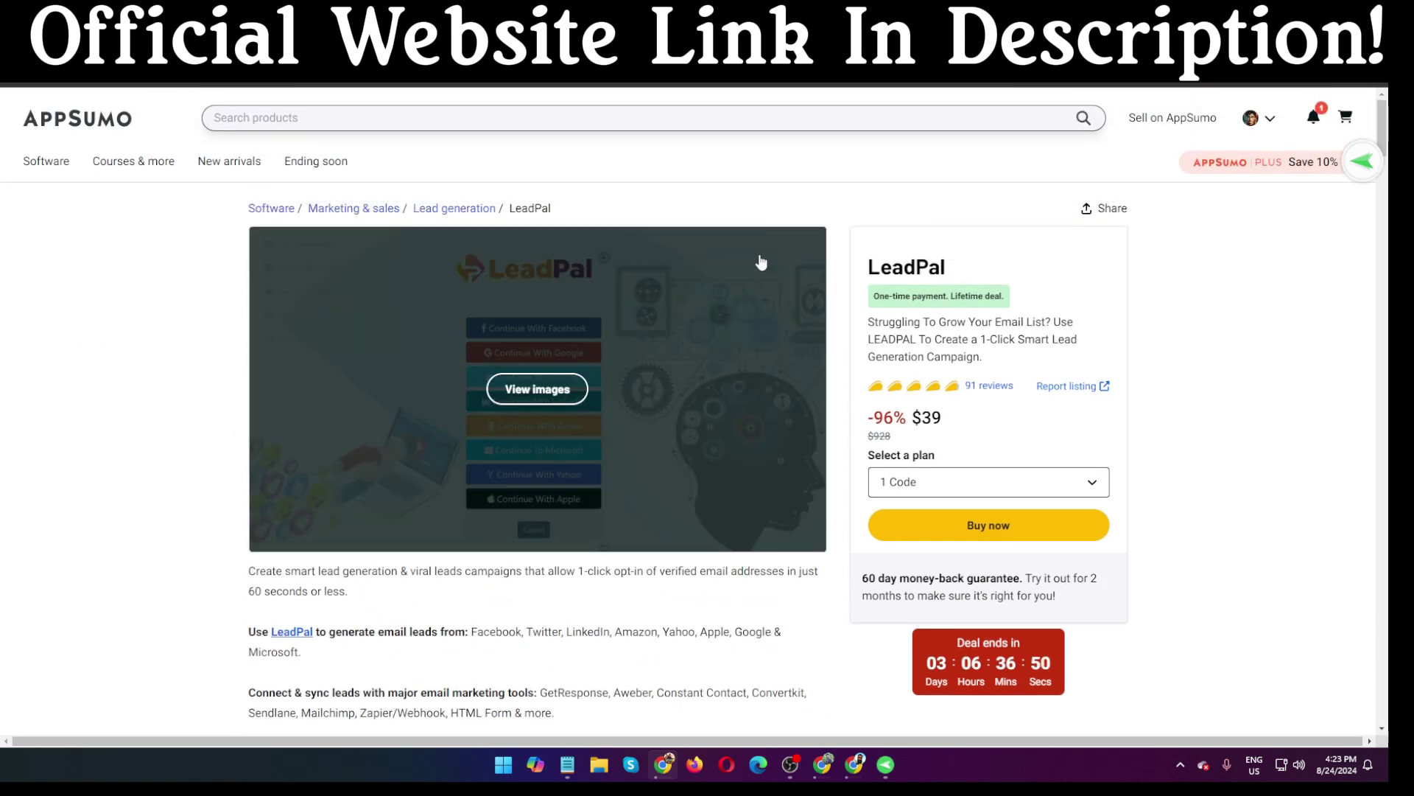
drag(873, 266, 983, 266)
click(973, 266)
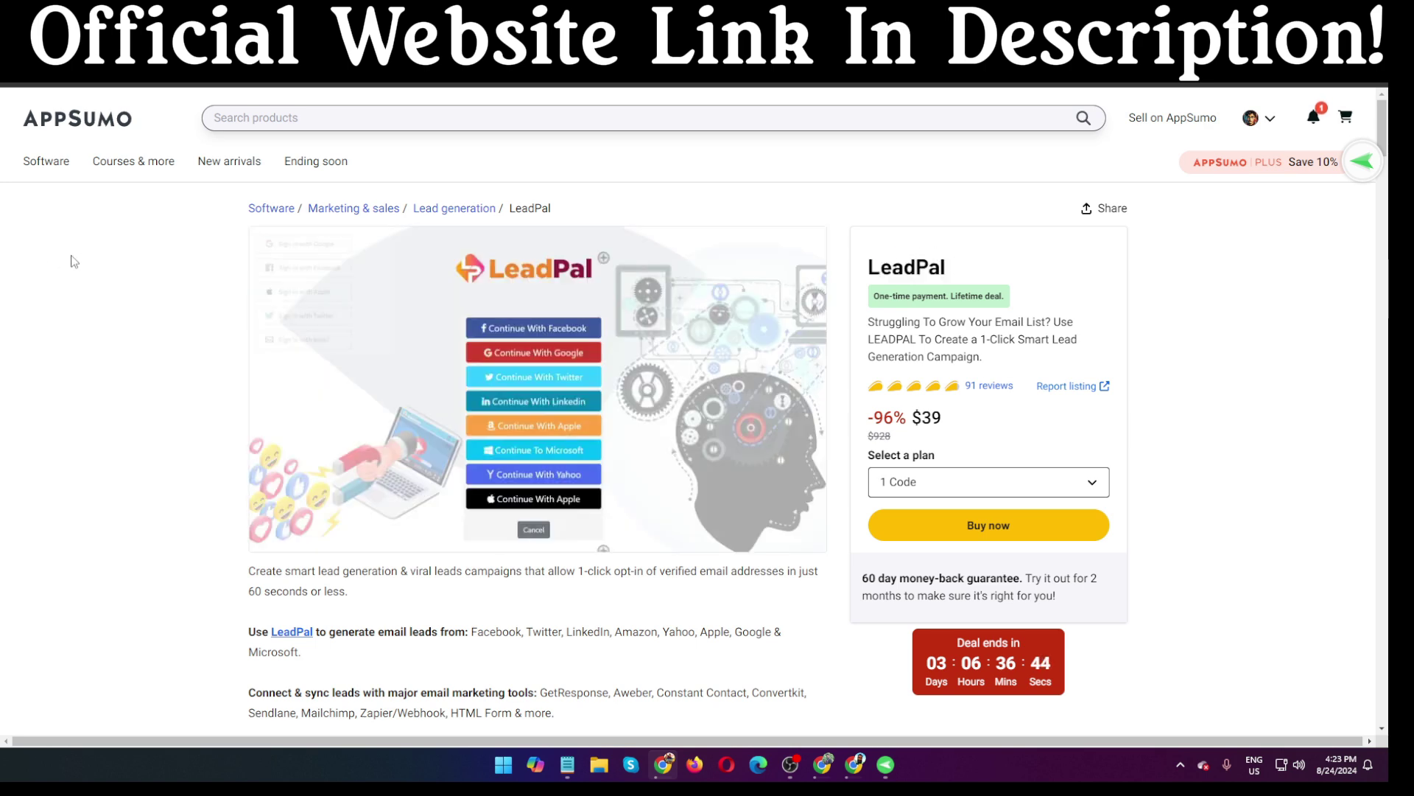
scroll(967, 417, down, 2)
- Check the plan prices (1 code $39, 2 codes $78, 3 codes $117), then browse further down
click(966, 430)
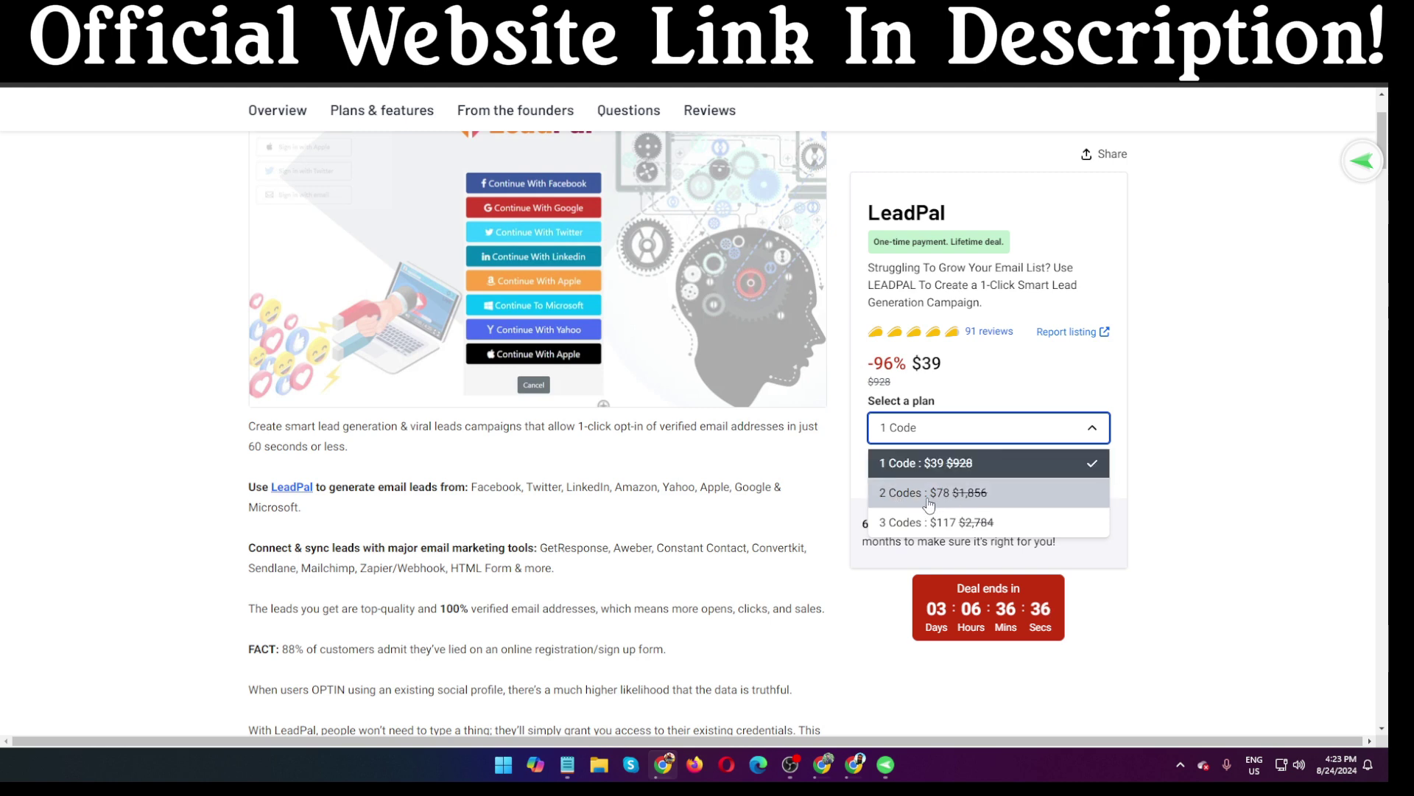
click(320, 507)
scroll(476, 467, down, 5)
scroll(476, 467, down, 4)
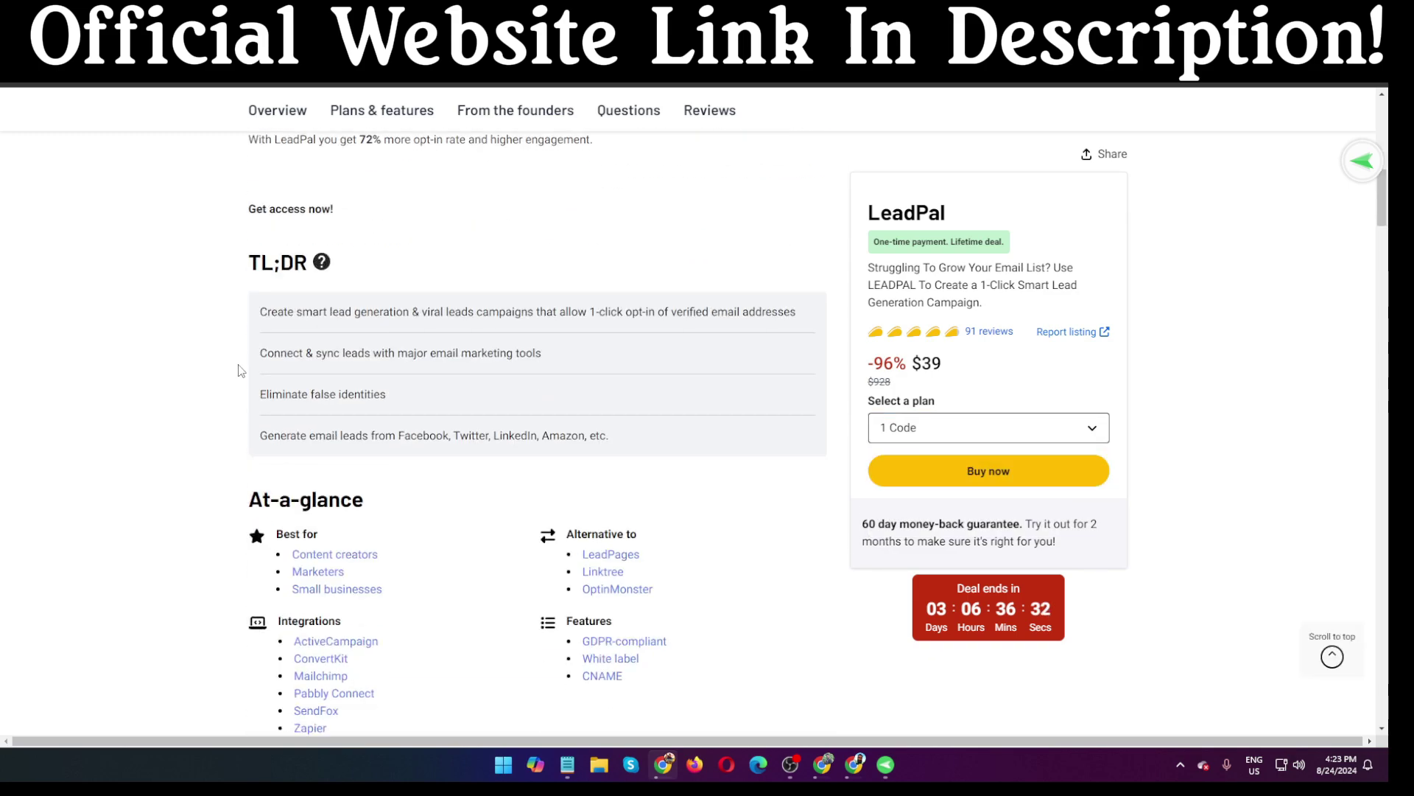
scroll(236, 369, down, 6)
scroll(206, 363, down, 4)
scroll(206, 364, down, 5)
scroll(210, 366, down, 4)
scroll(214, 366, down, 5)
scroll(214, 366, down, 5)
scroll(214, 366, down, 4)
scroll(295, 361, down, 4)
scroll(412, 339, down, 4)
scroll(431, 336, down, 6)
scroll(420, 317, up, 1)
scroll(414, 310, up, 2)
- Jump to the Reviews section and open the page listing all 91 reviews
click(411, 313)
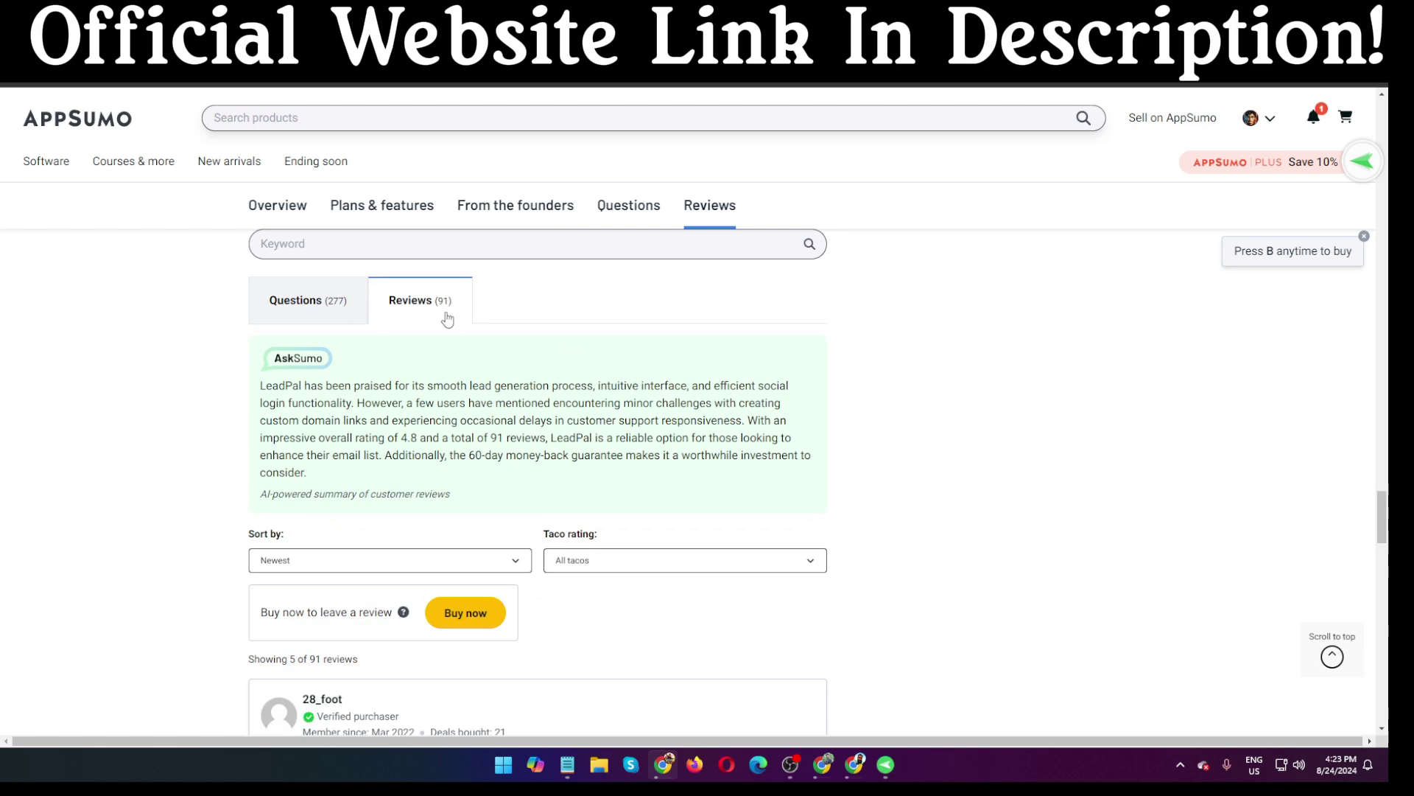
drag(1383, 525, 1388, 674)
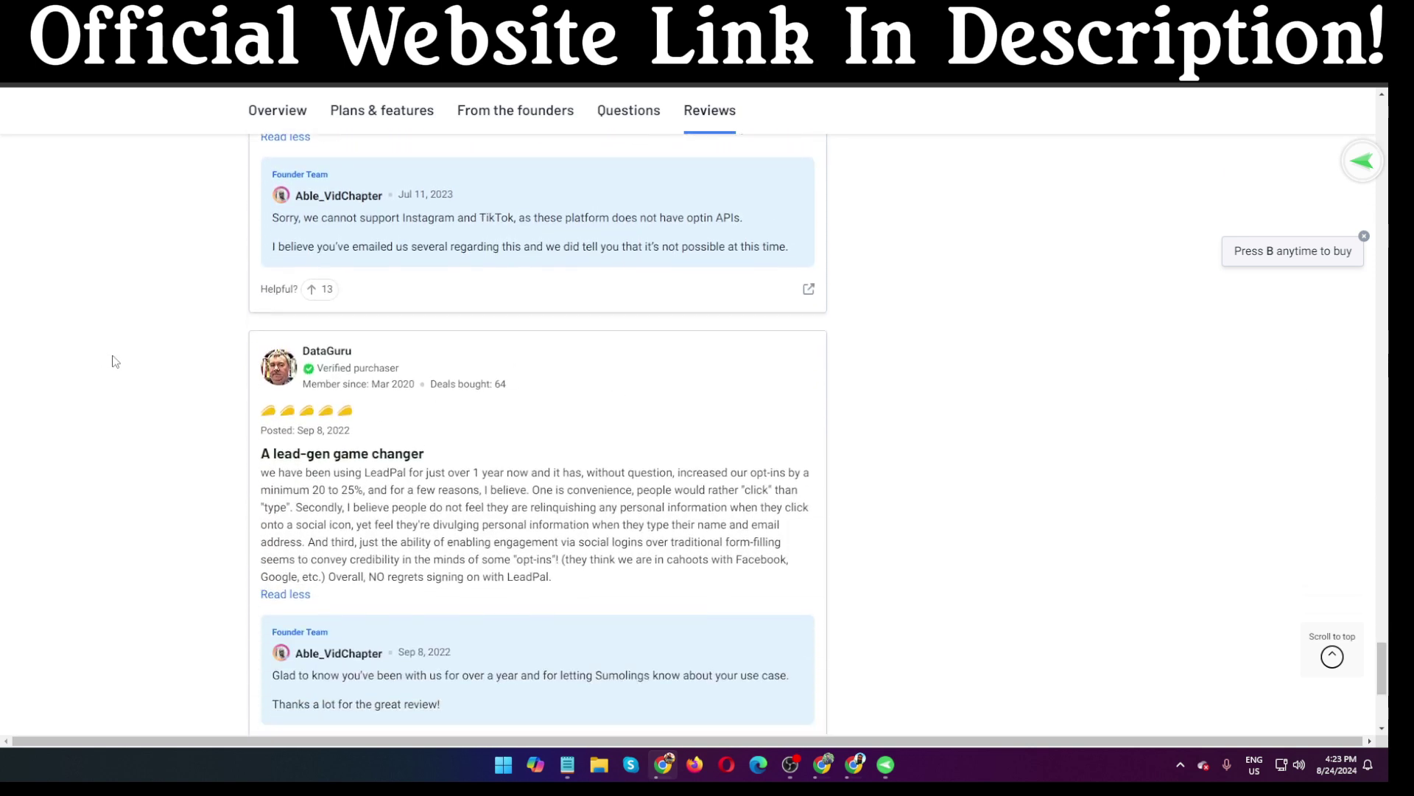
scroll(290, 345, down, 2)
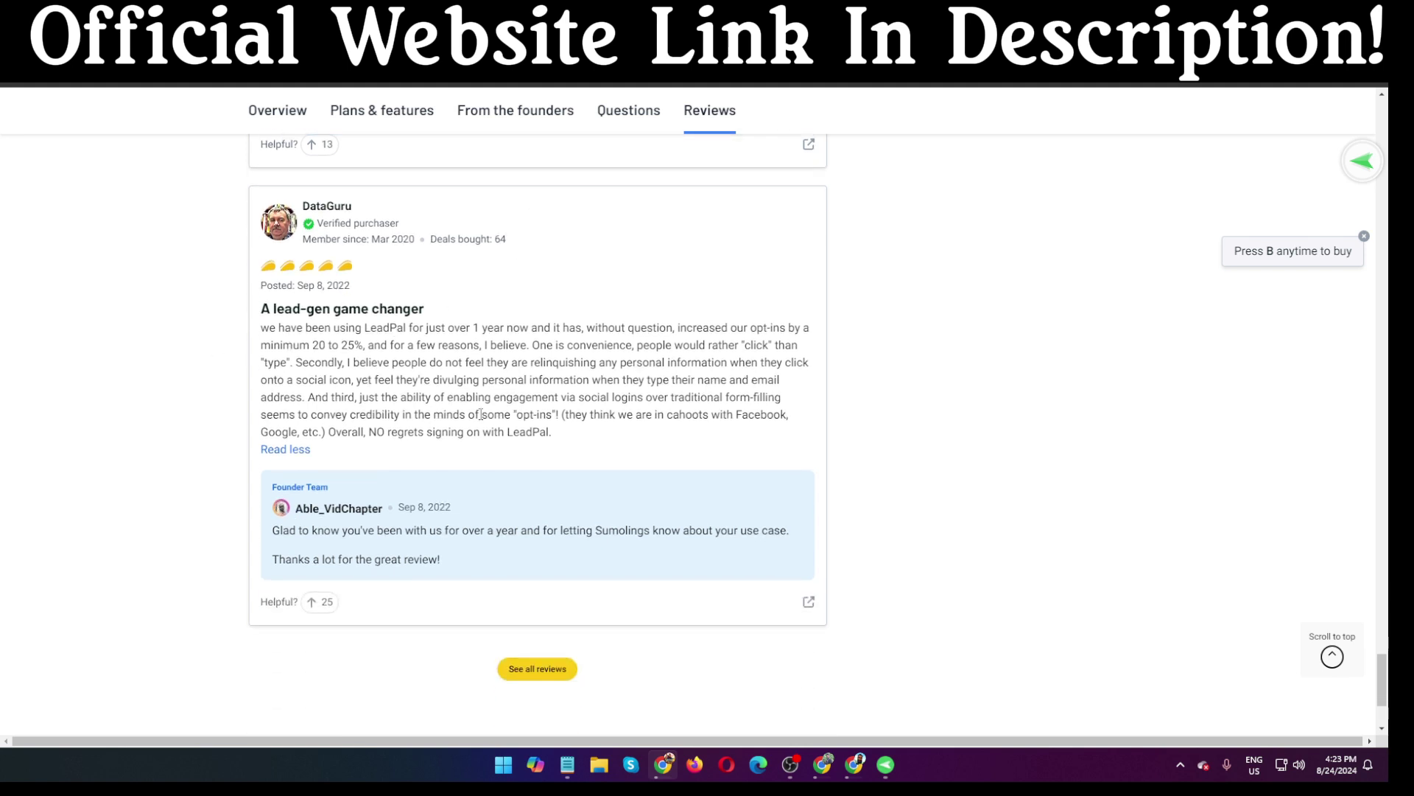
scroll(493, 435, down, 2)
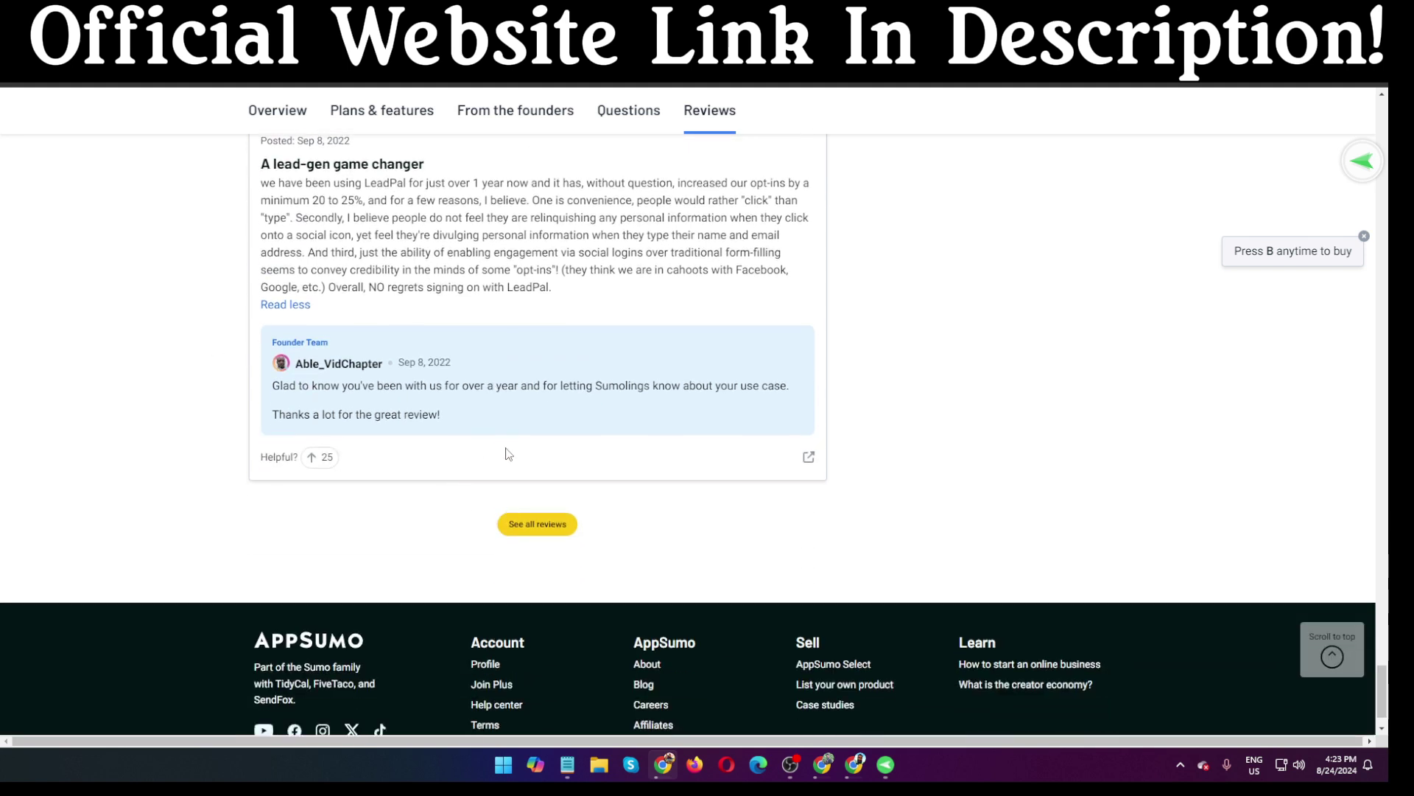
click(529, 524)
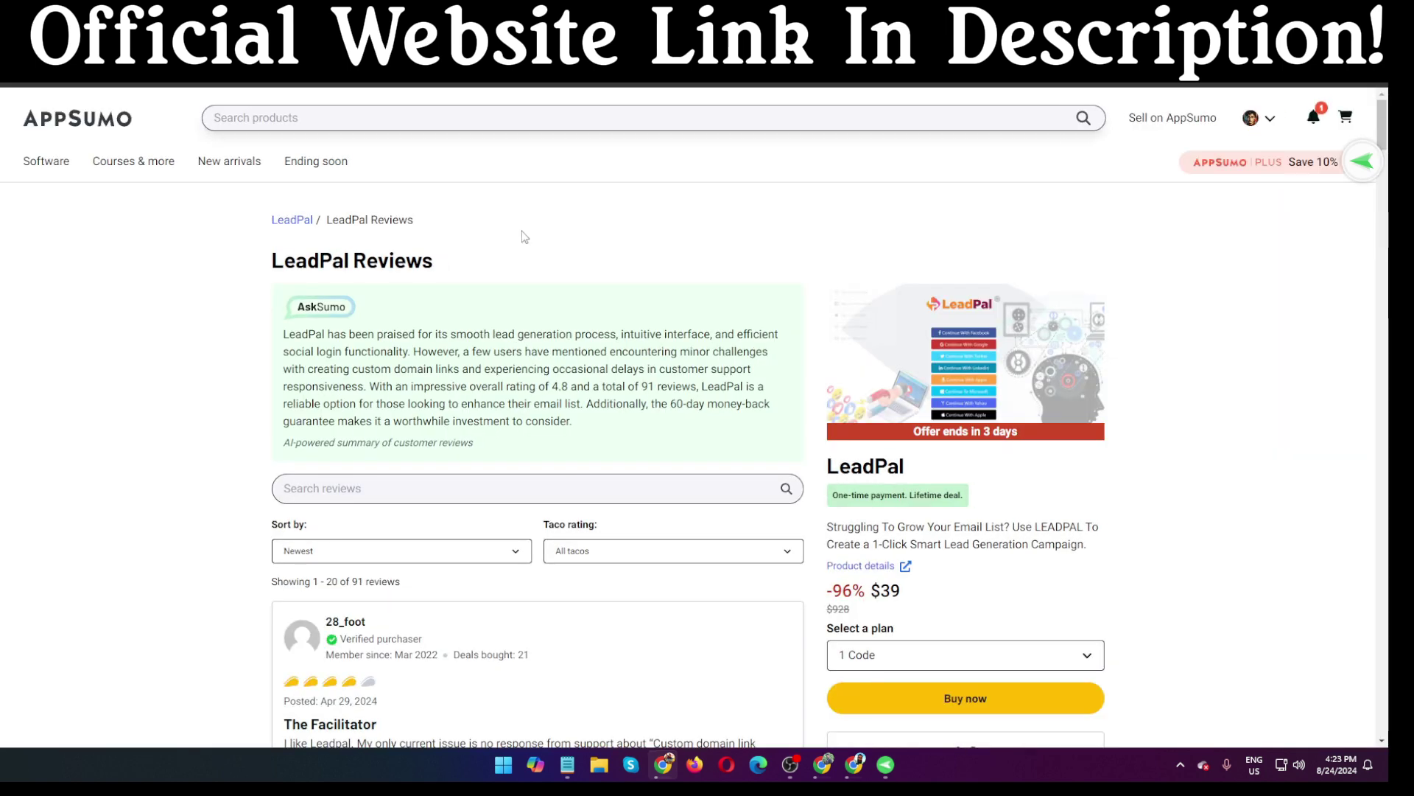
- Read through the LeadPal reviews, noting the 4.8 overall rating
scroll(524, 236, down, 4)
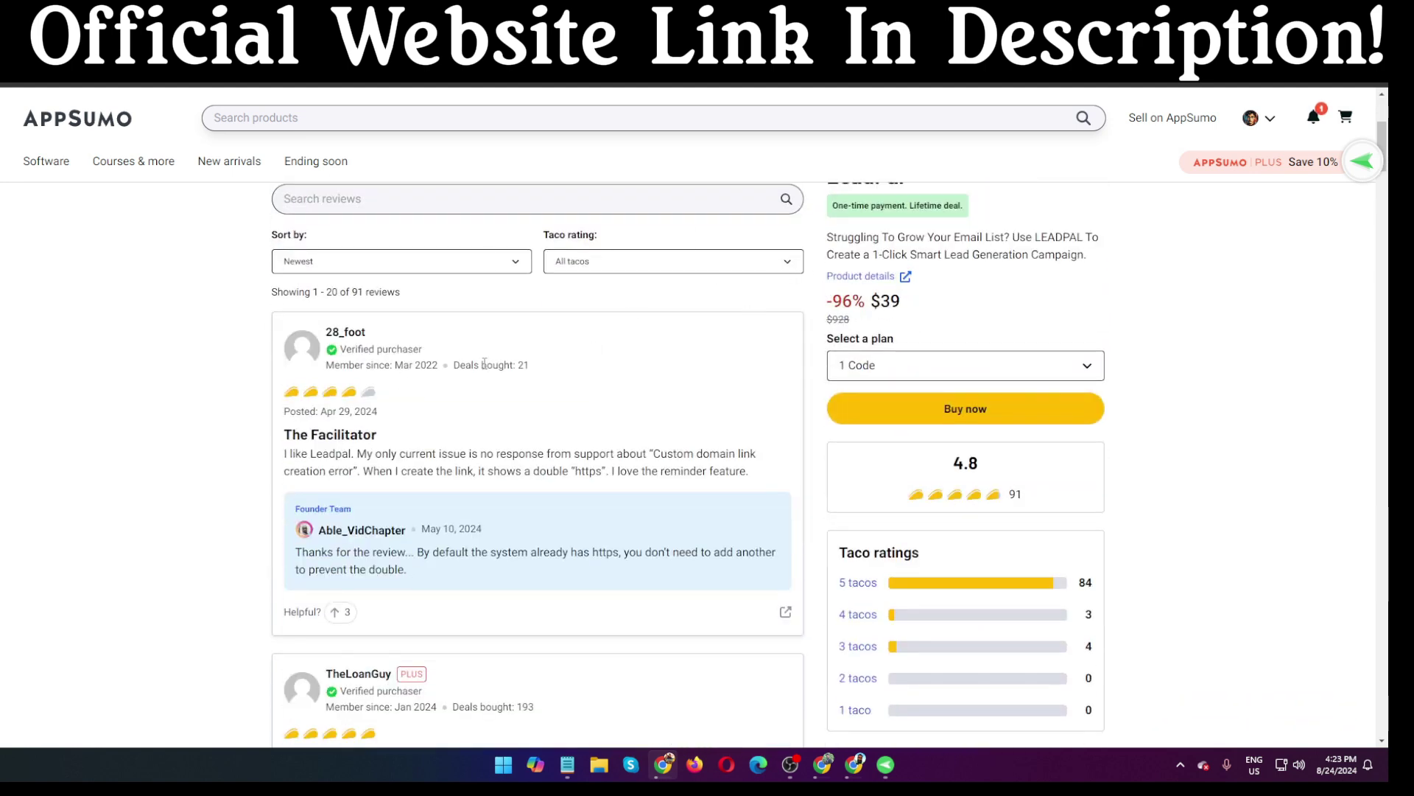
drag(954, 463, 997, 464)
click(996, 464)
scroll(233, 338, down, 2)
scroll(232, 339, down, 5)
scroll(233, 338, down, 5)
scroll(233, 338, down, 5)
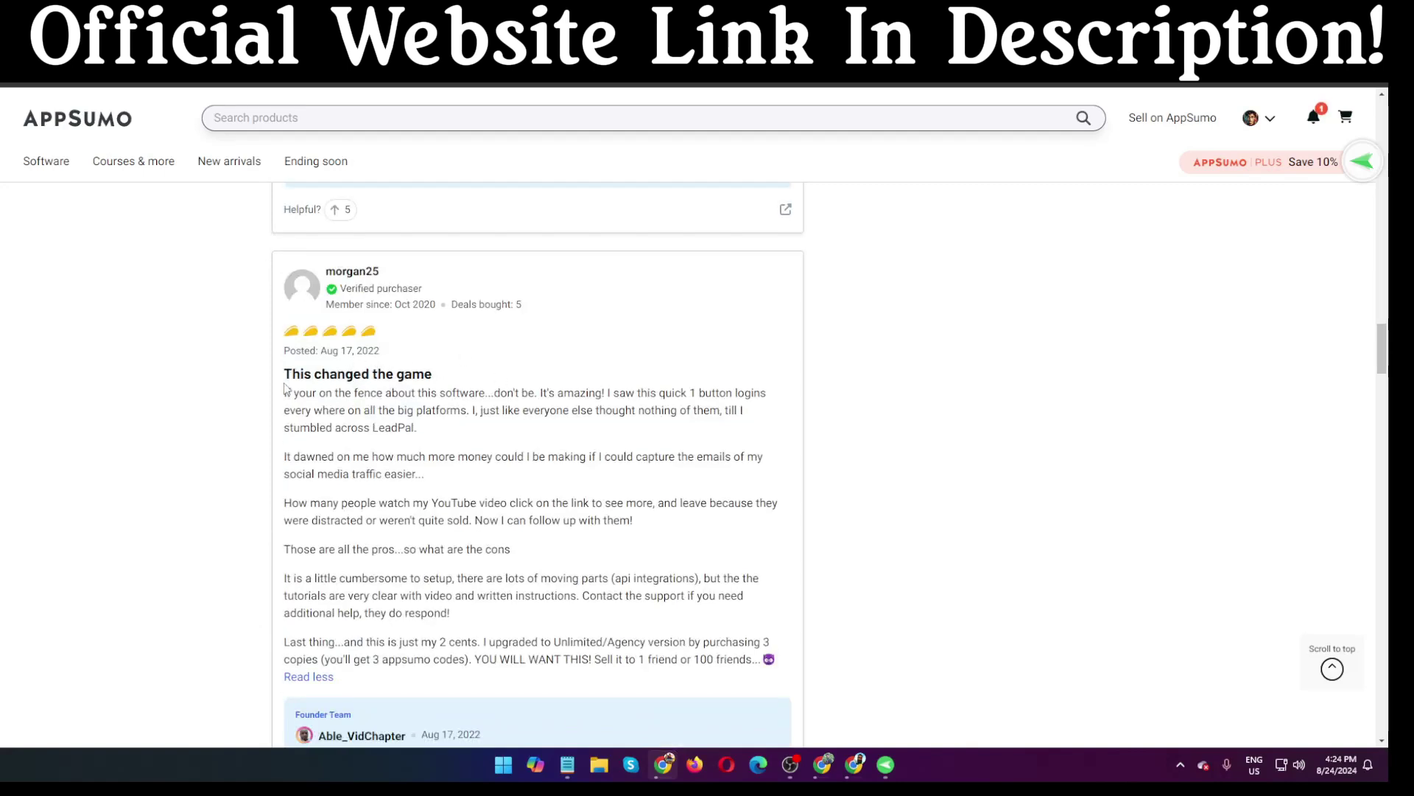
drag(283, 374, 434, 376)
scroll(367, 357, down, 5)
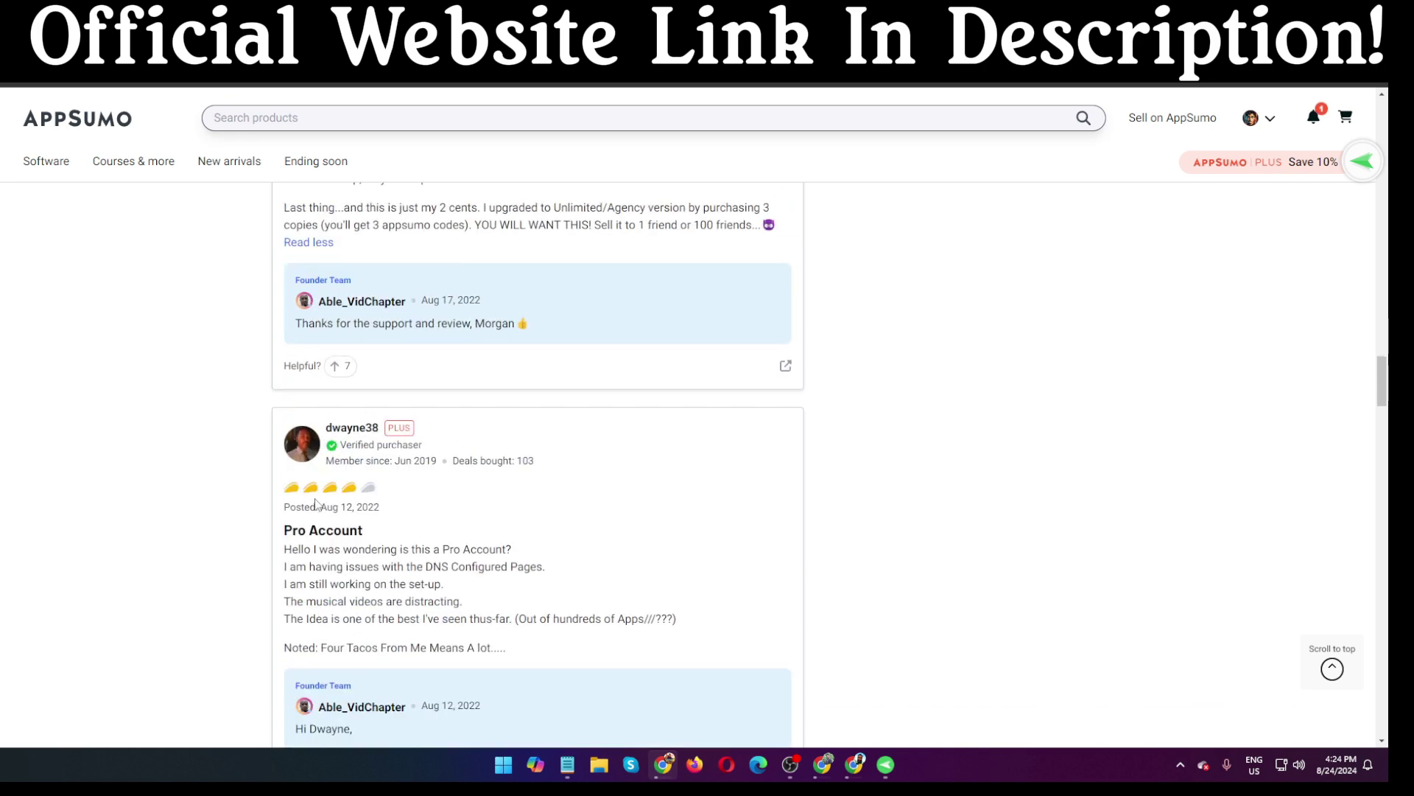
scroll(328, 486, down, 5)
scroll(340, 548, down, 5)
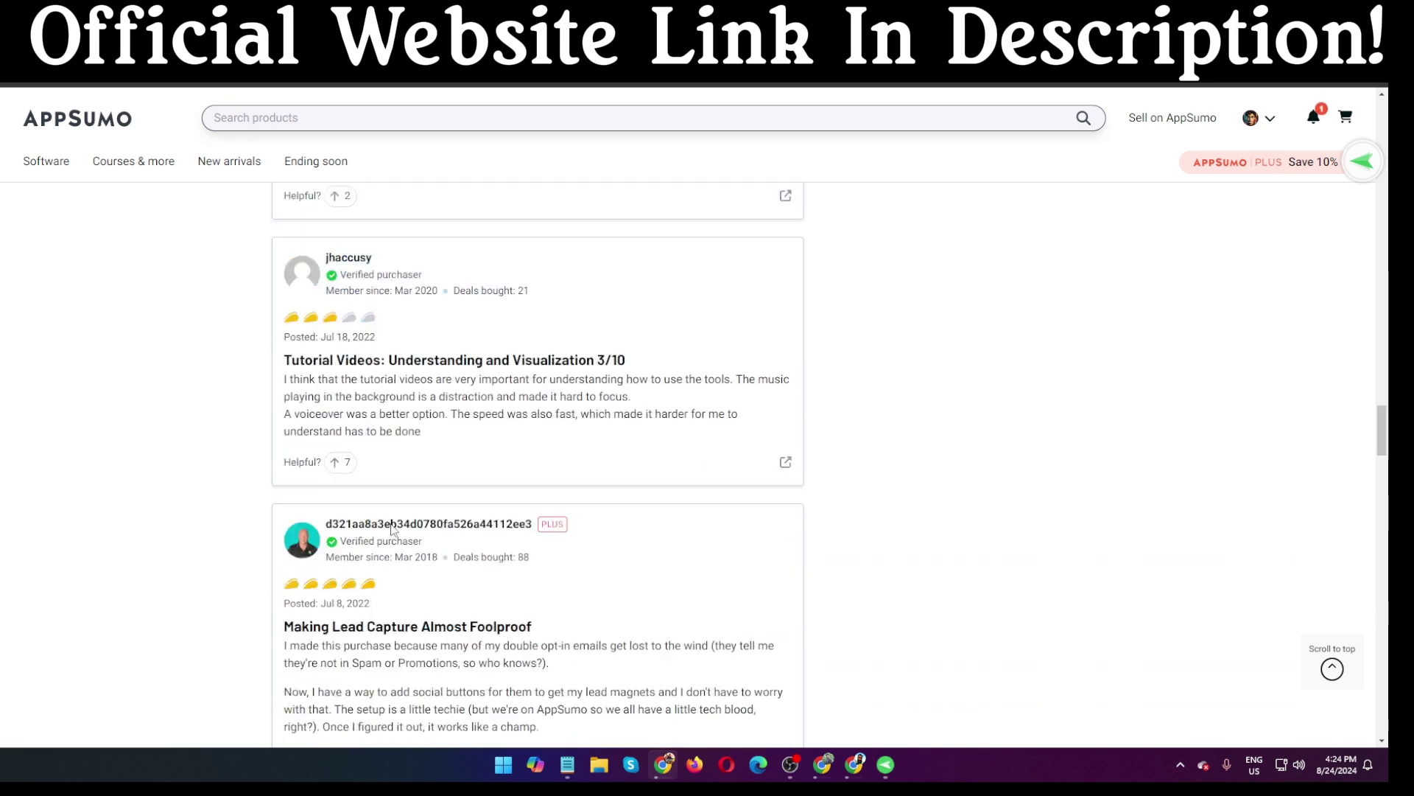
scroll(287, 338, down, 5)
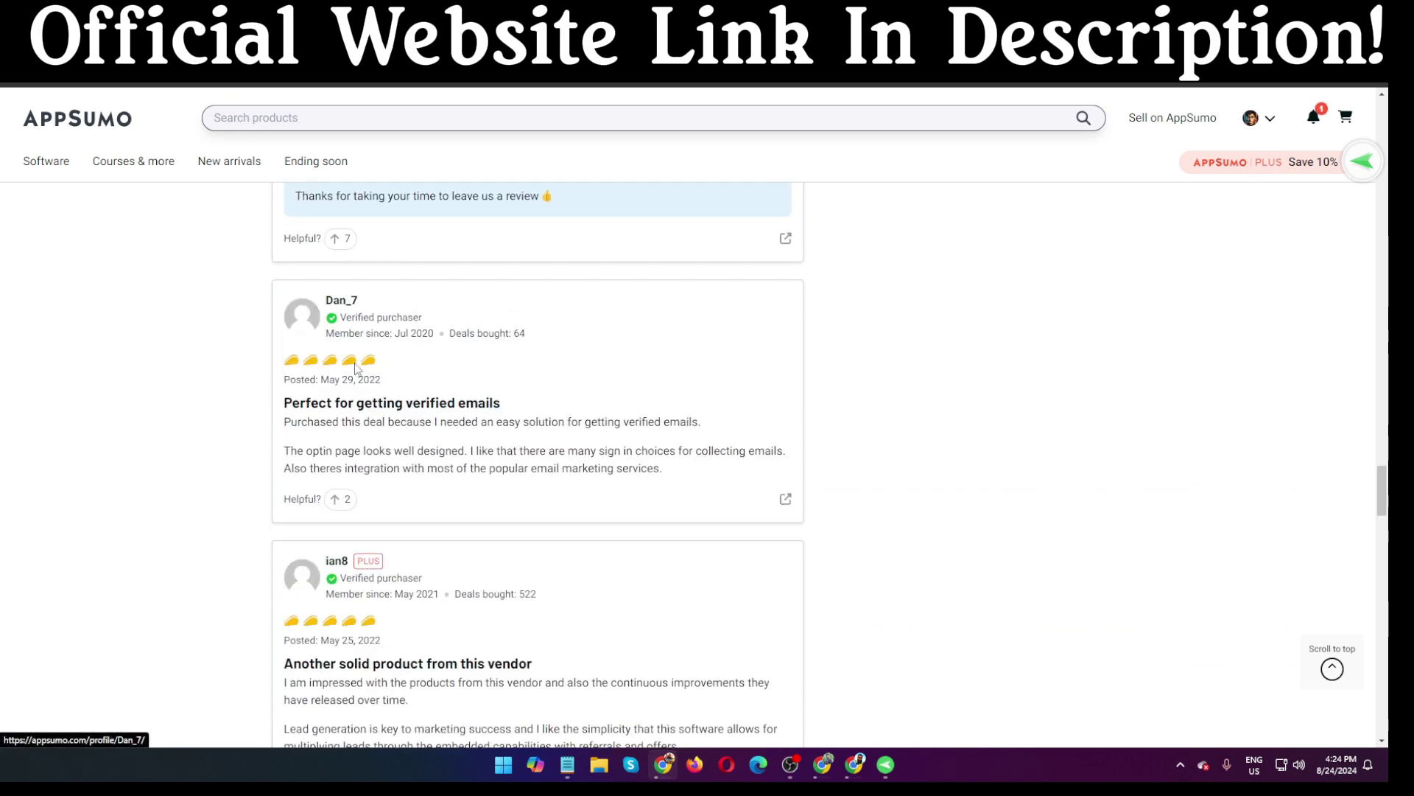
scroll(329, 238, down, 4)
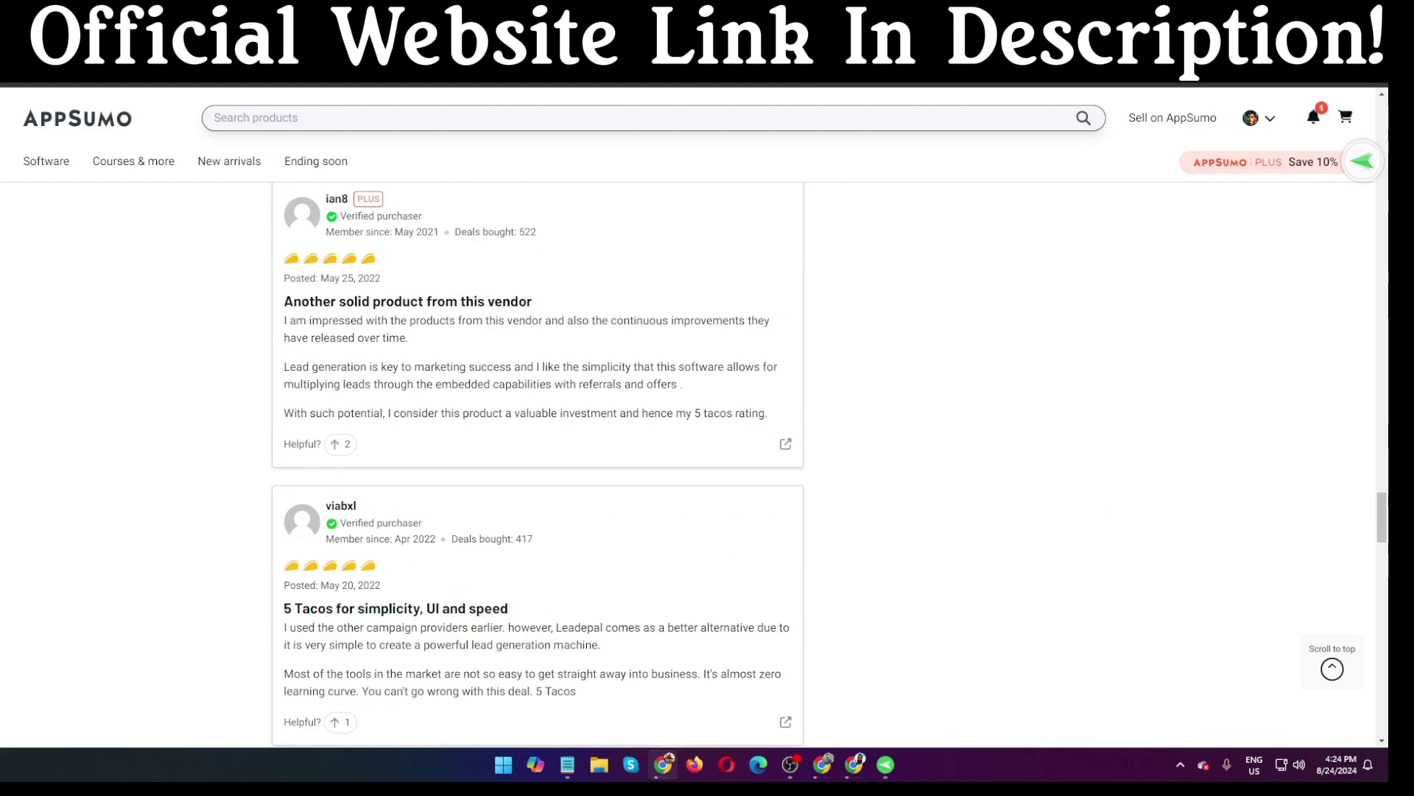
scroll(506, 383, up, 5)
scroll(506, 396, up, 5)
scroll(506, 396, up, 5)
scroll(506, 395, up, 5)
scroll(501, 398, up, 5)
scroll(498, 398, up, 5)
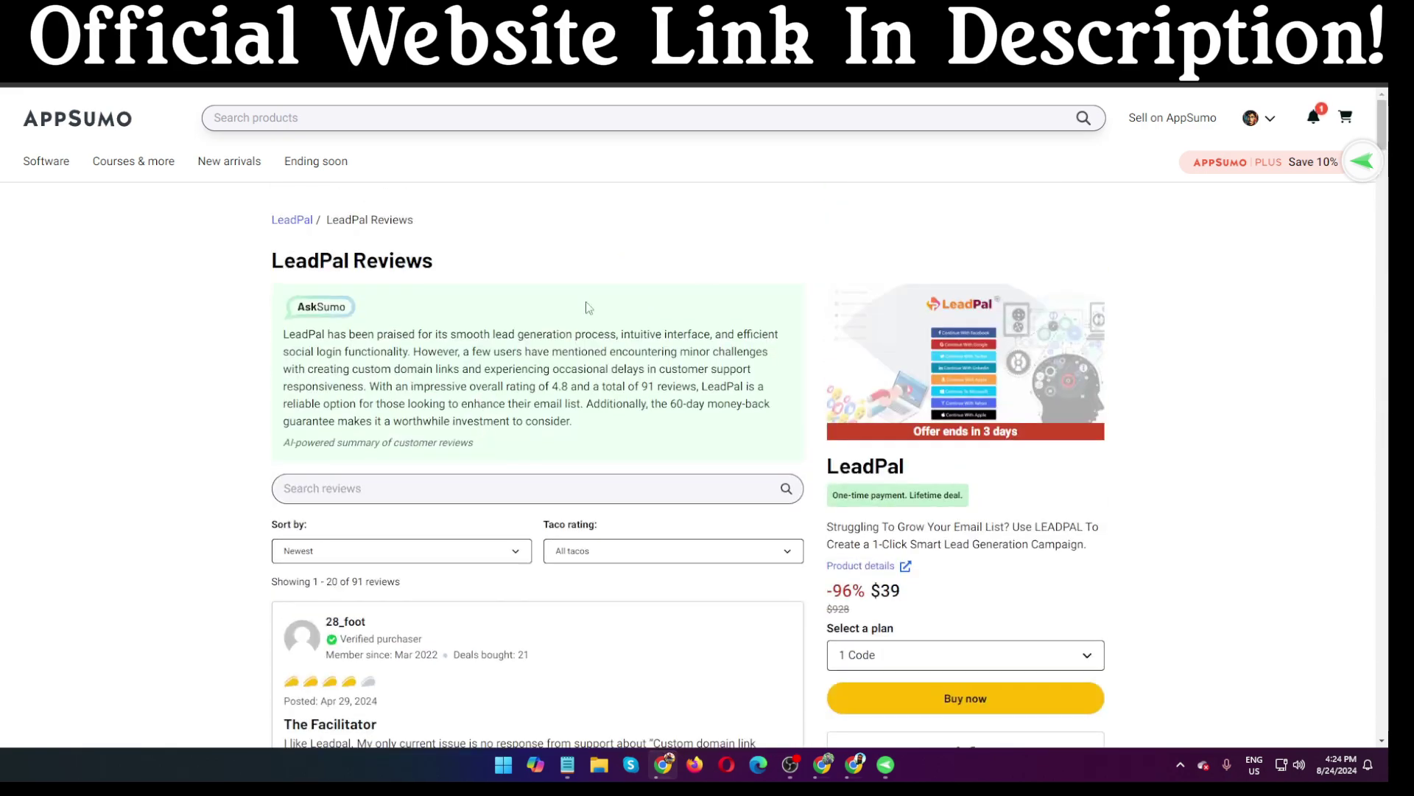
- Return to the LeadPal deal page and scroll to its top
key(End)
scroll(520, 215, up, 5)
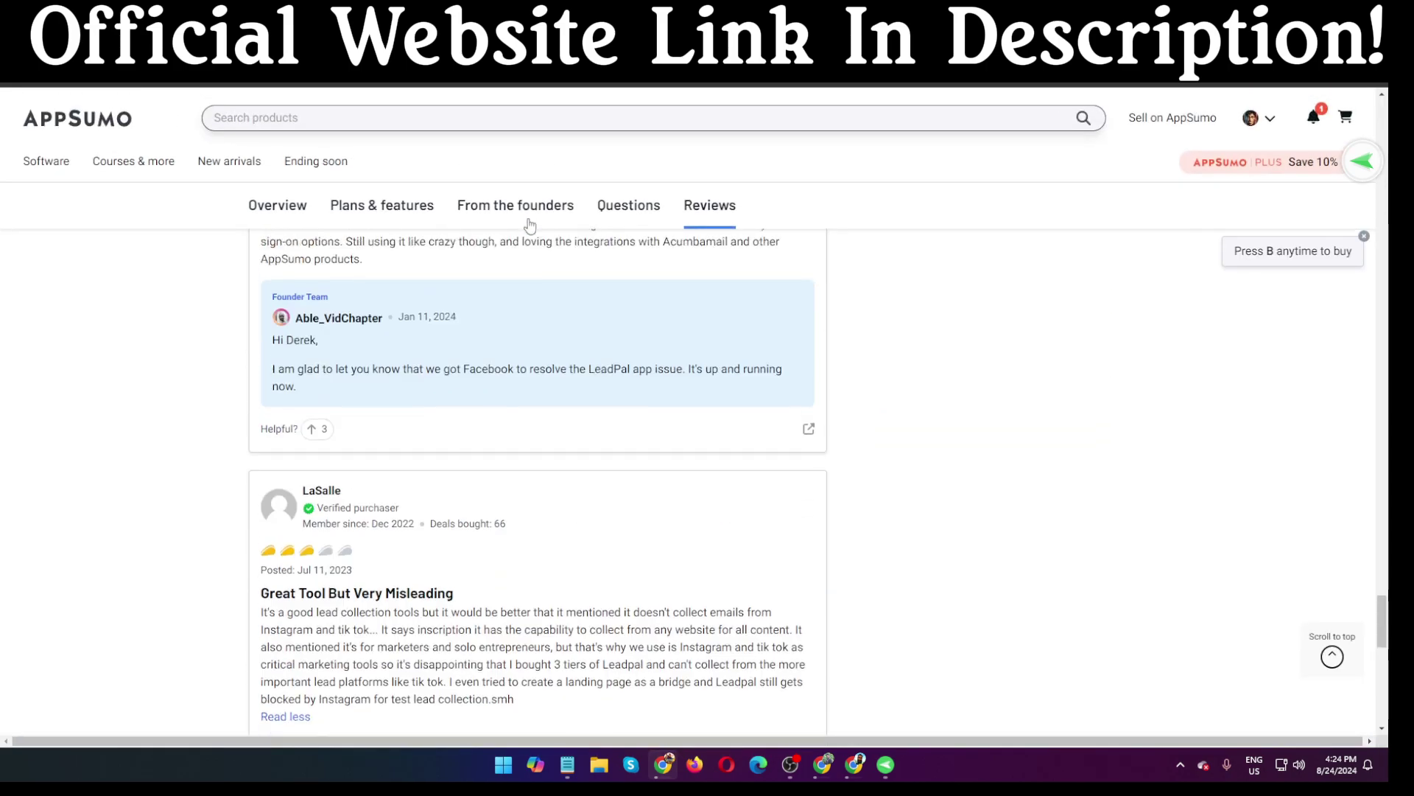
scroll(520, 215, up, 5)
scroll(520, 215, up, 5)
scroll(980, 421, up, 10)
scroll(980, 422, up, 2)
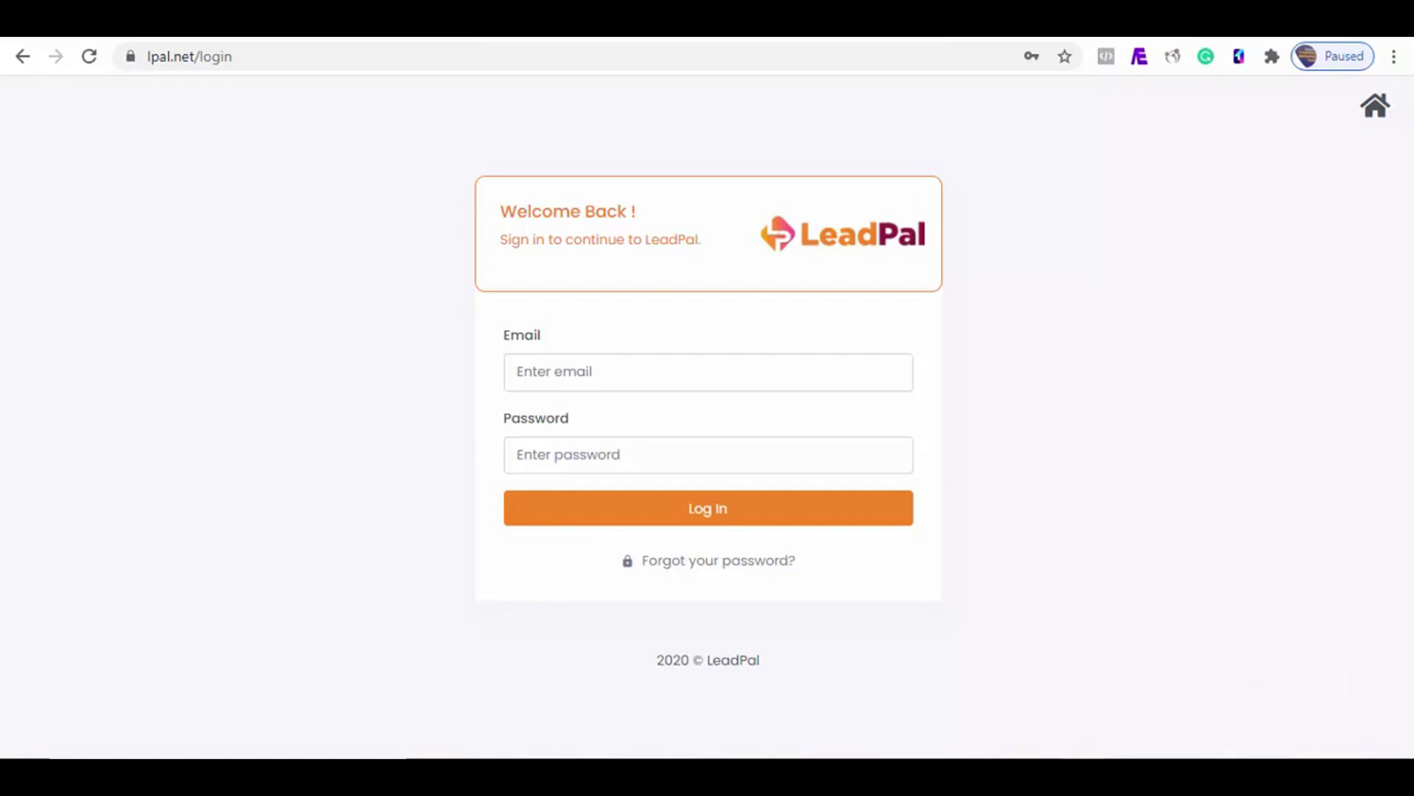
- Log in to LeadPal using the saved autofill email and password
click(696, 379)
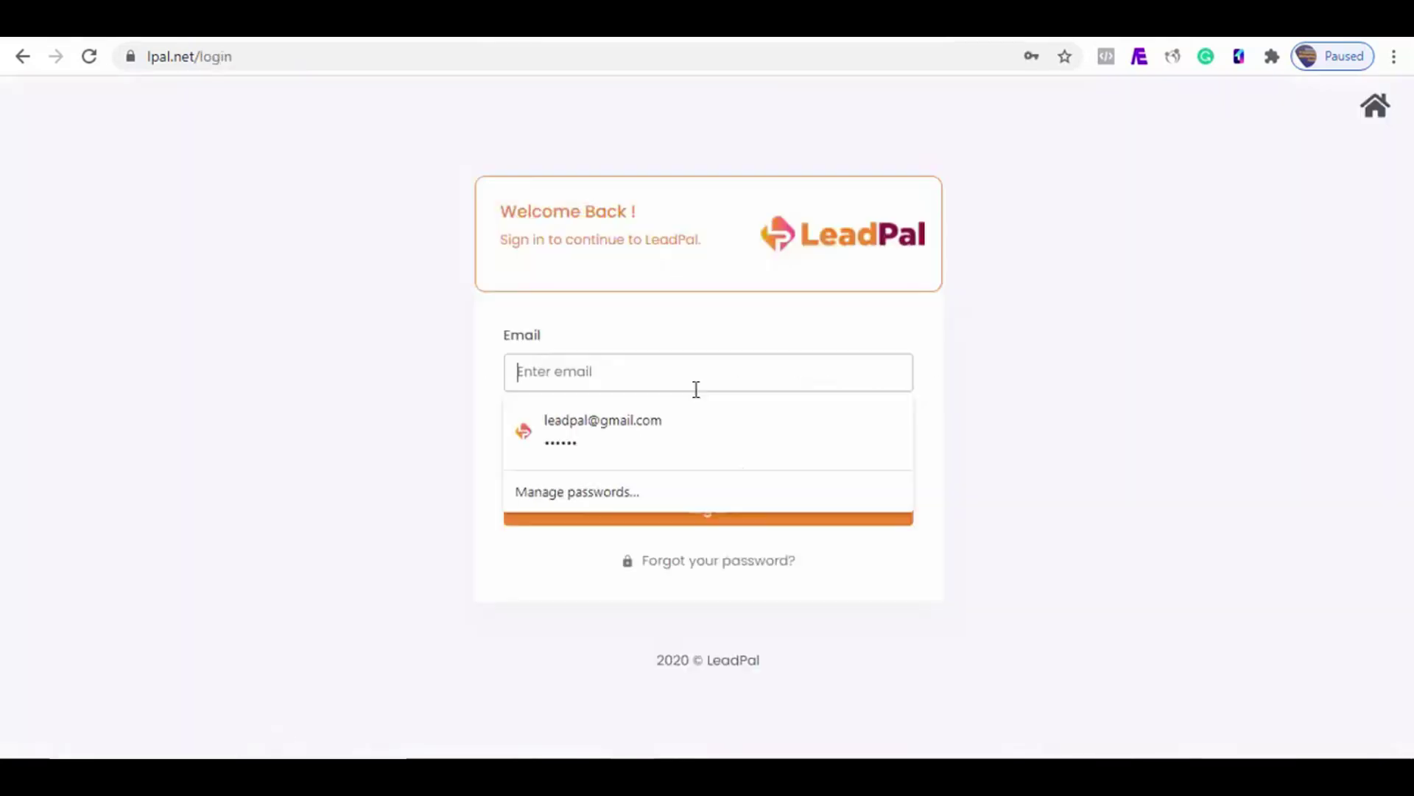
click(690, 433)
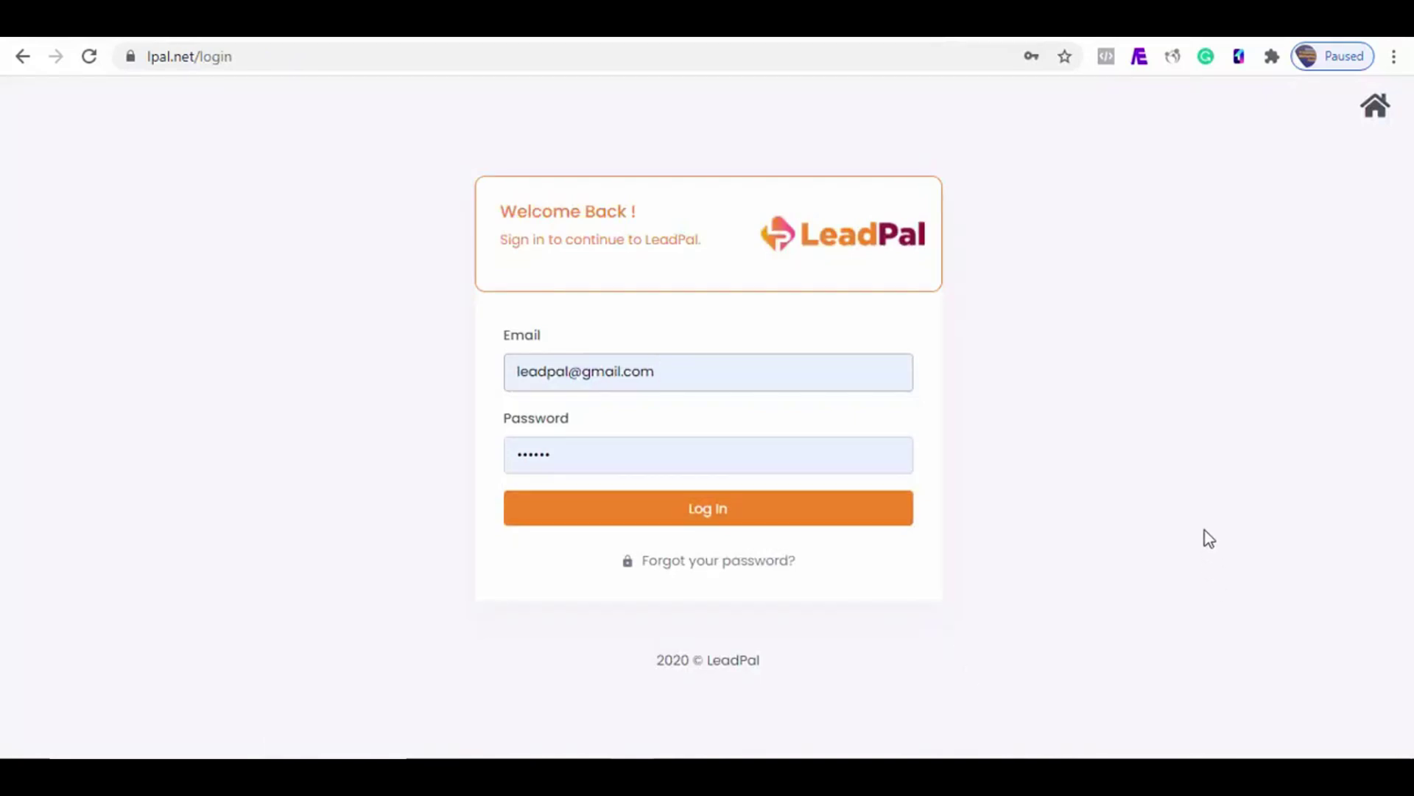
key(Return)
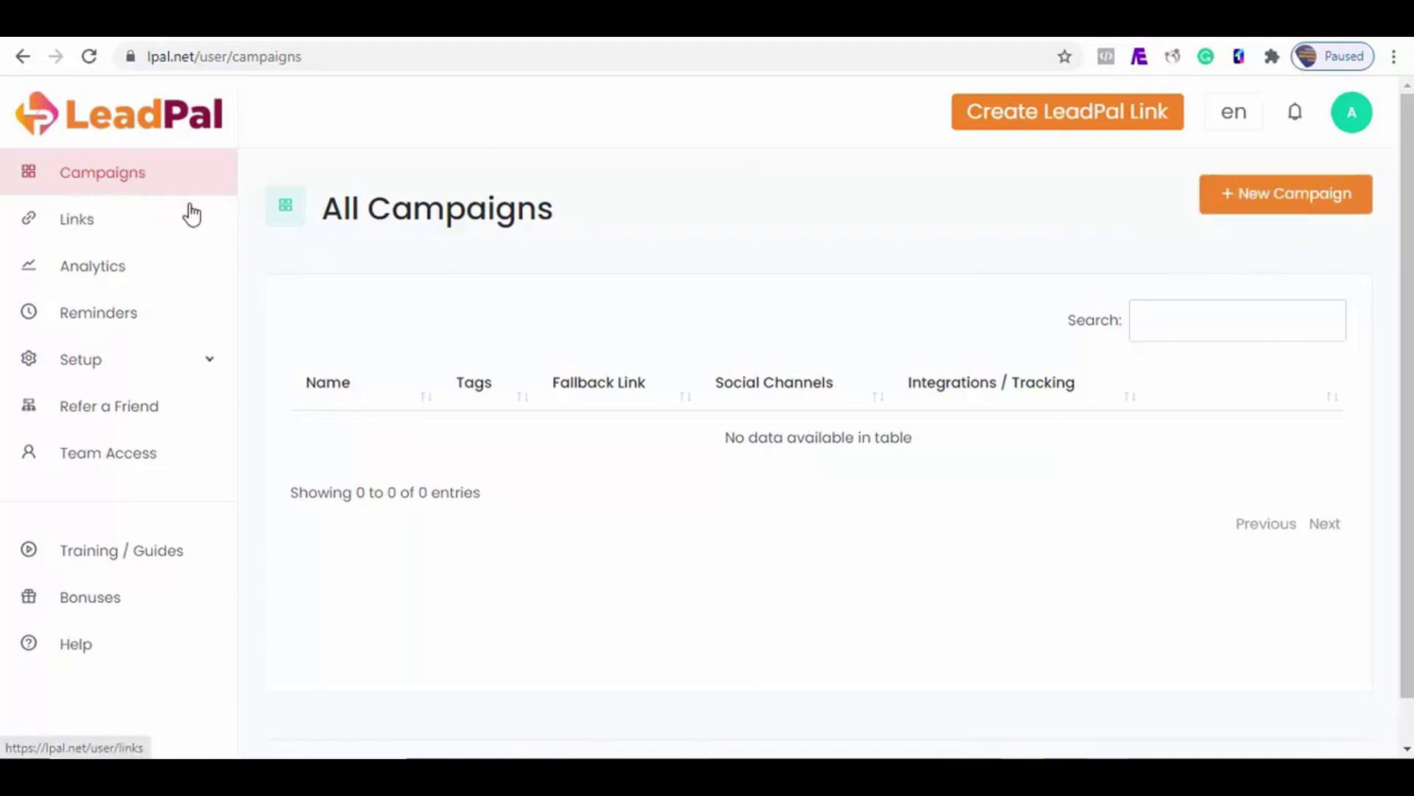
- Visit Analytics and Reminders, cancel the New Domain form, and expand the Setup menu
click(102, 271)
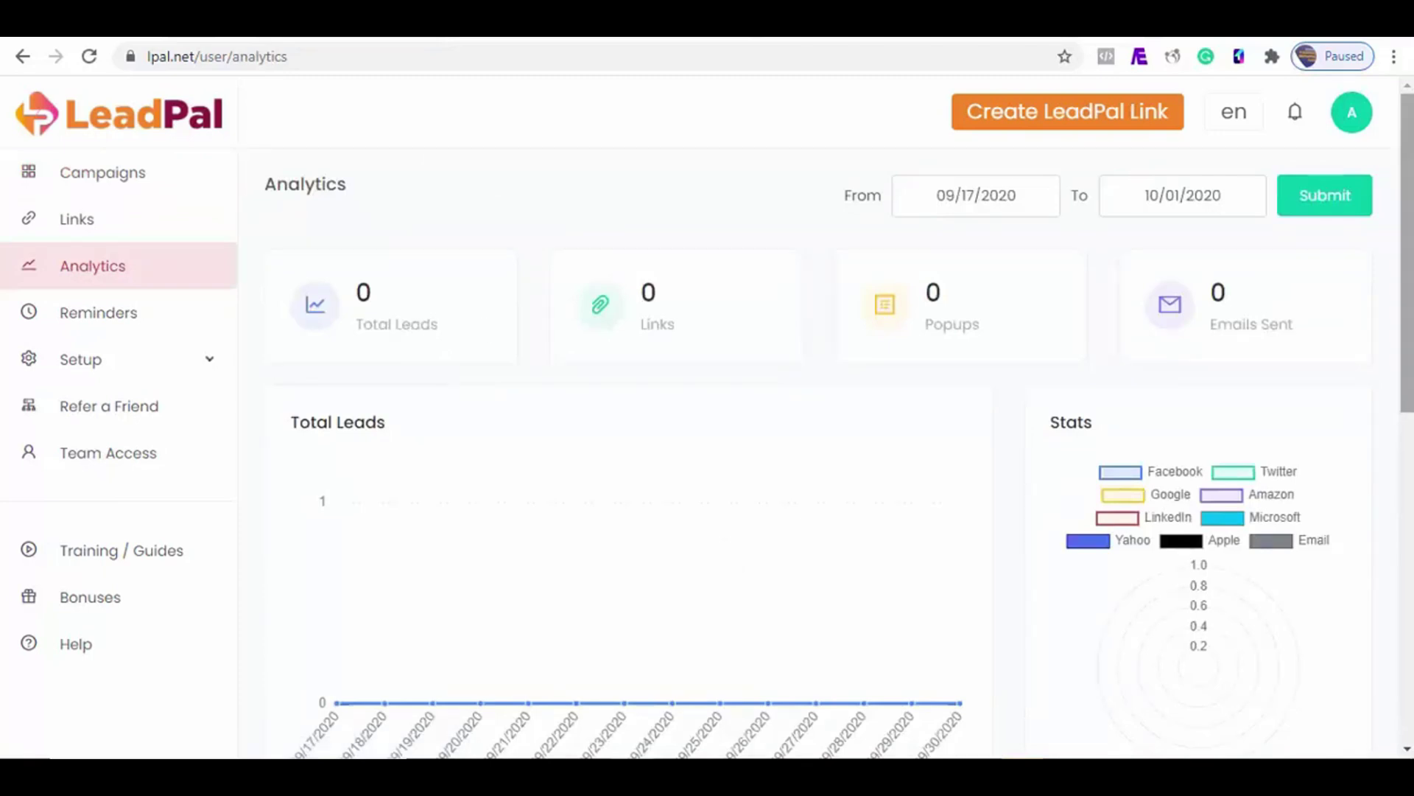
mouse_move(1408, 236)
mouse_down()
mouse_move(1409, 249)
mouse_move(1403, 235)
mouse_up()
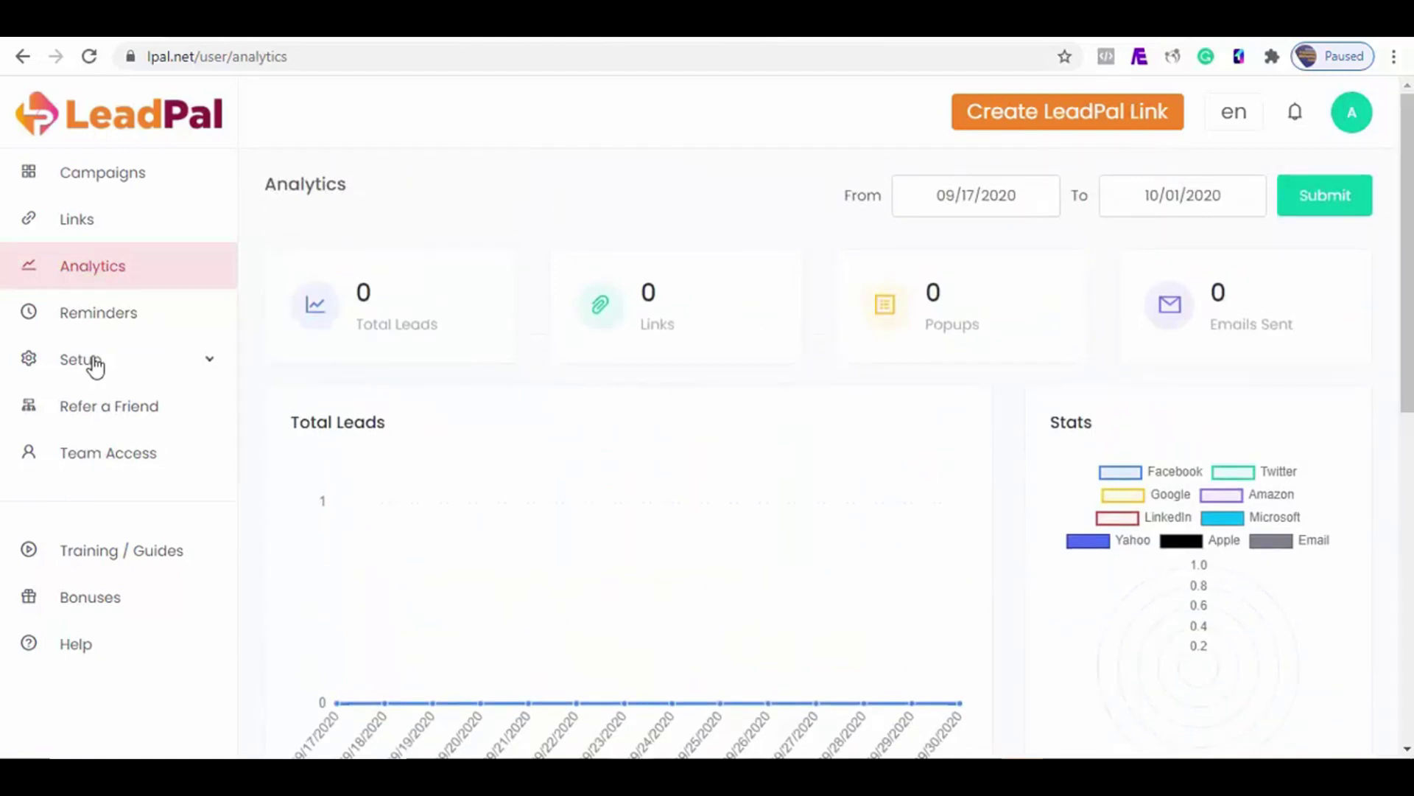
click(120, 318)
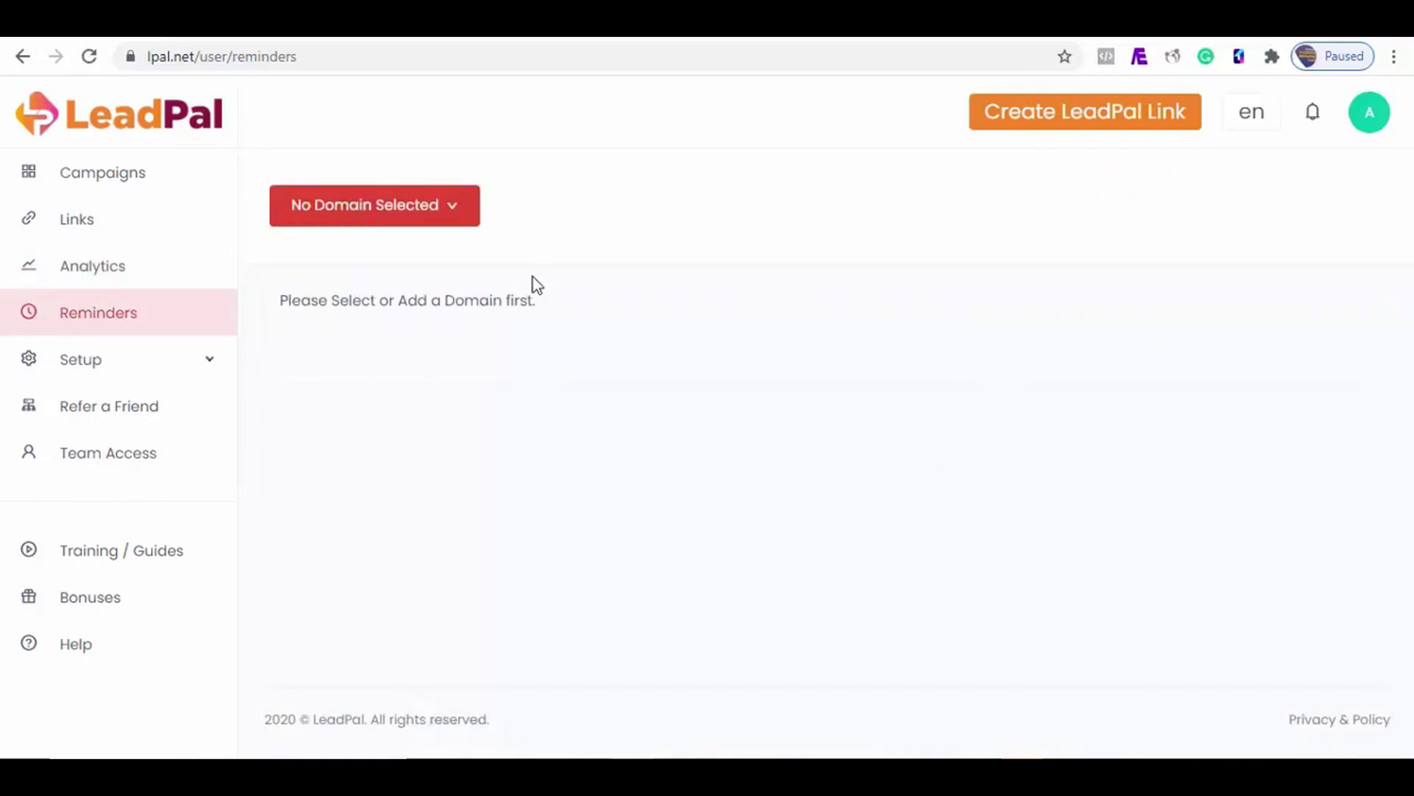
click(466, 215)
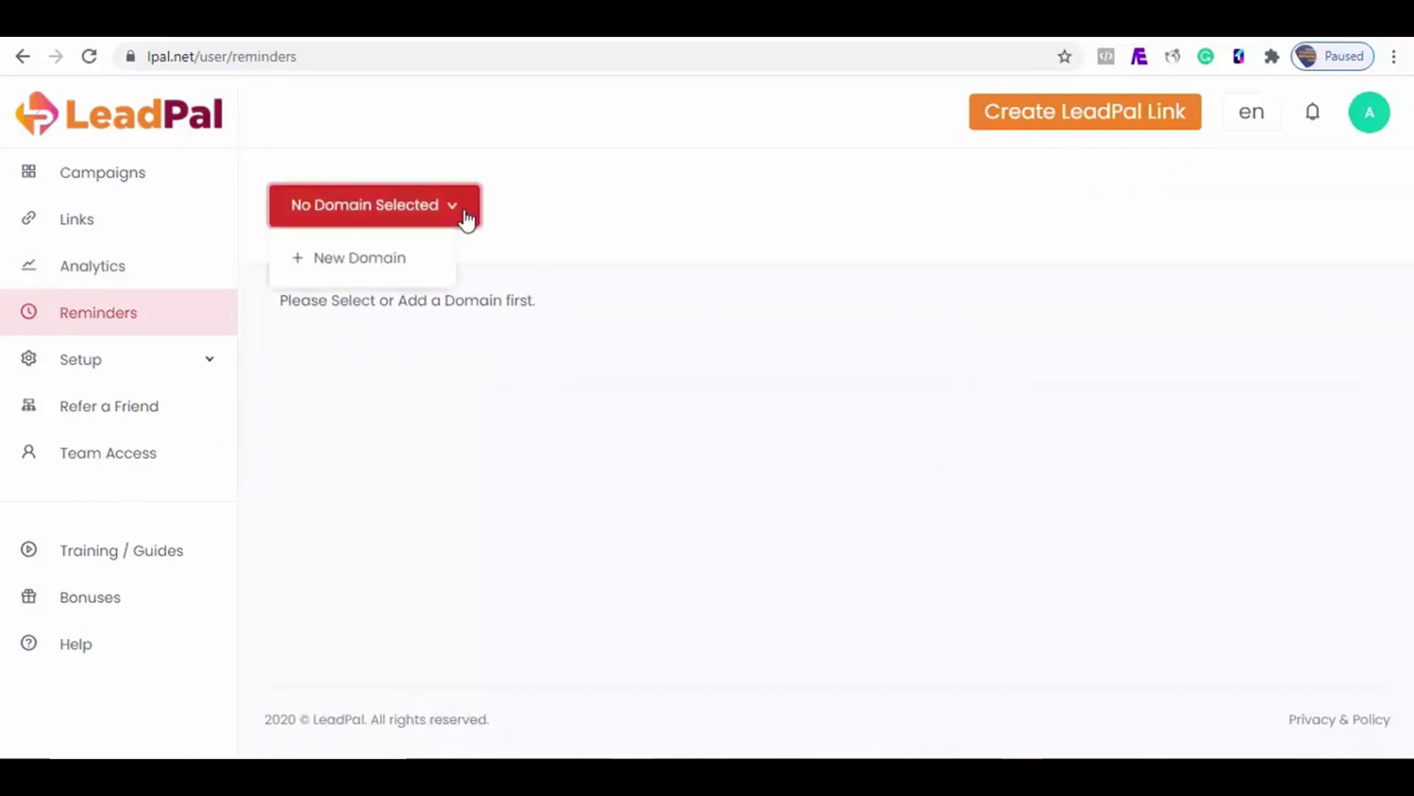
click(345, 259)
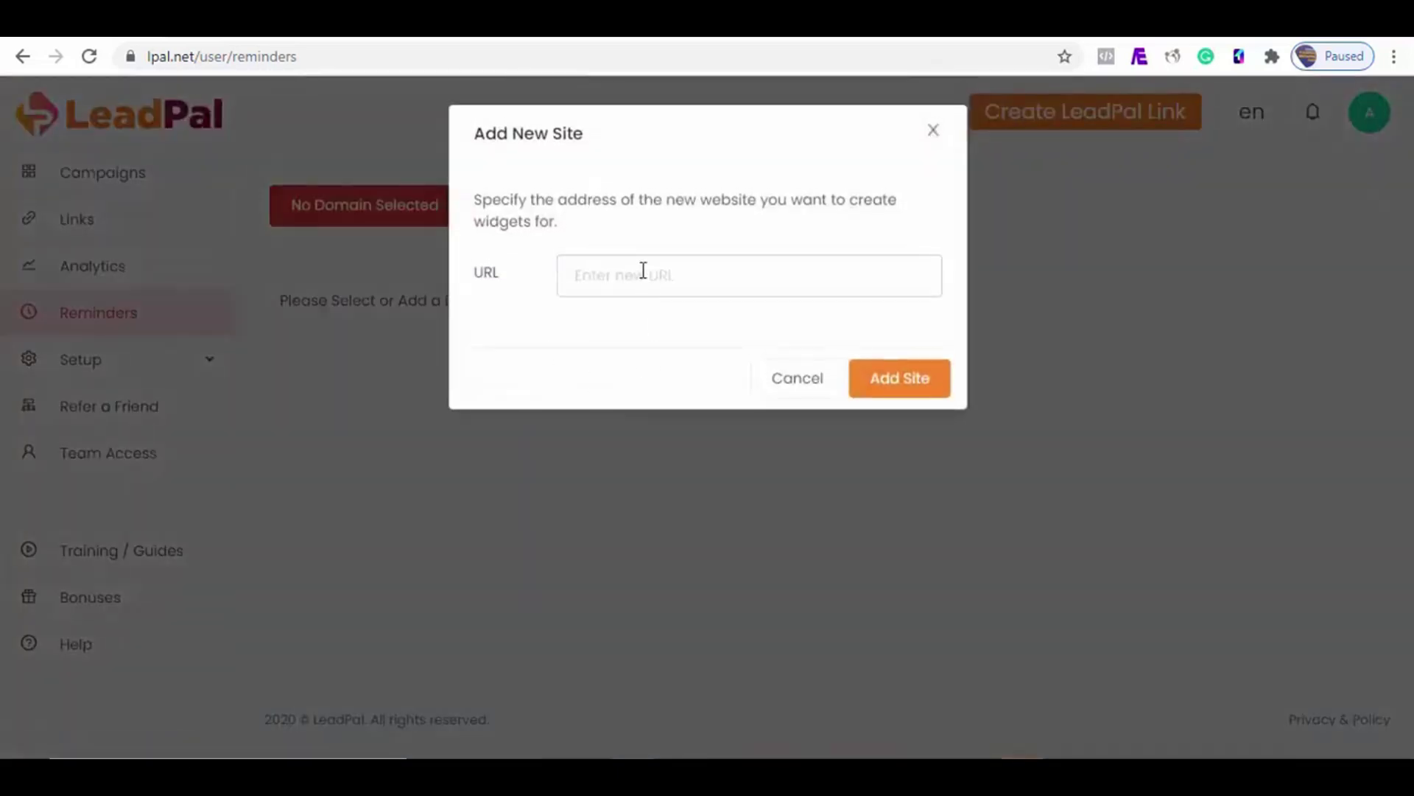
click(934, 131)
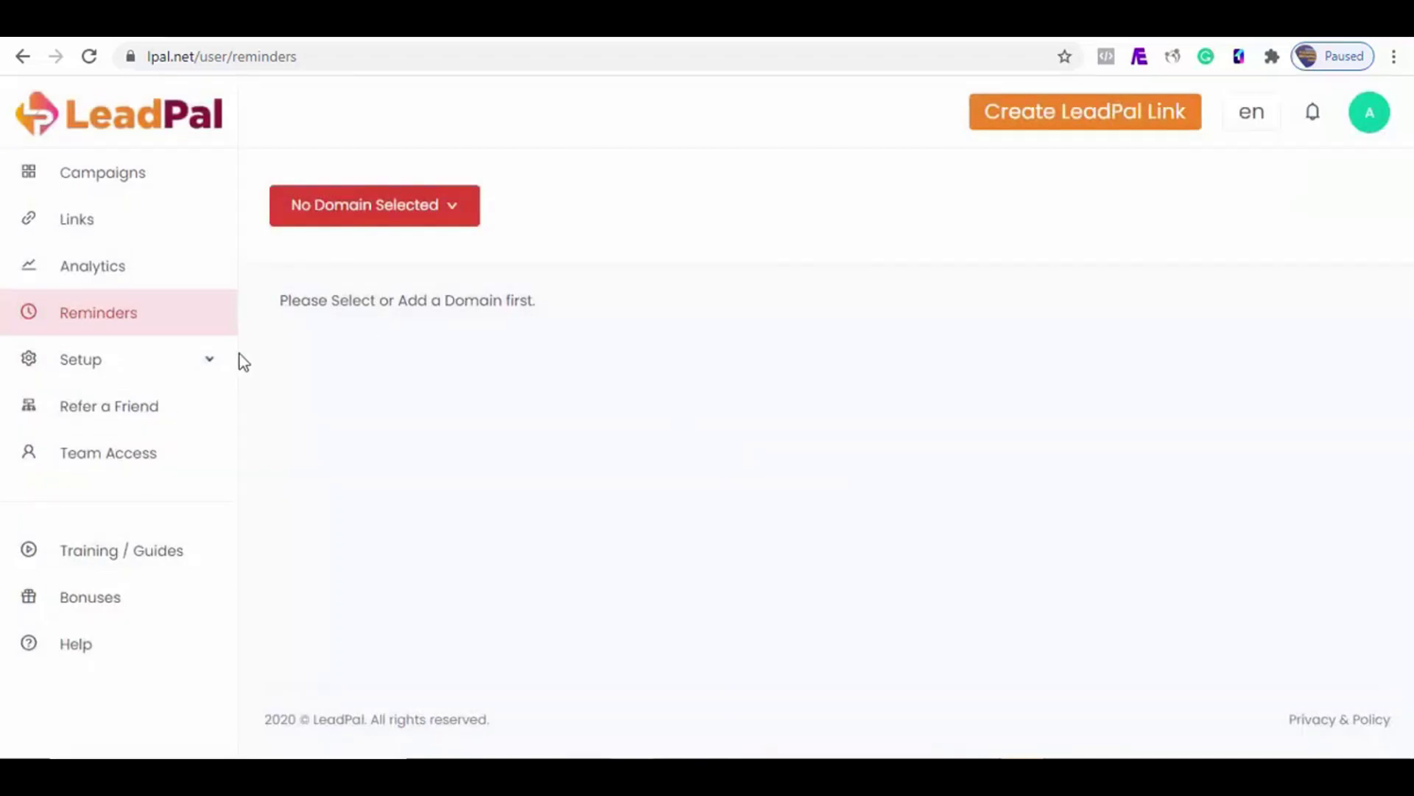
click(211, 376)
- Start a new HTML form, then begin a new integration with AWeber as its type
click(106, 411)
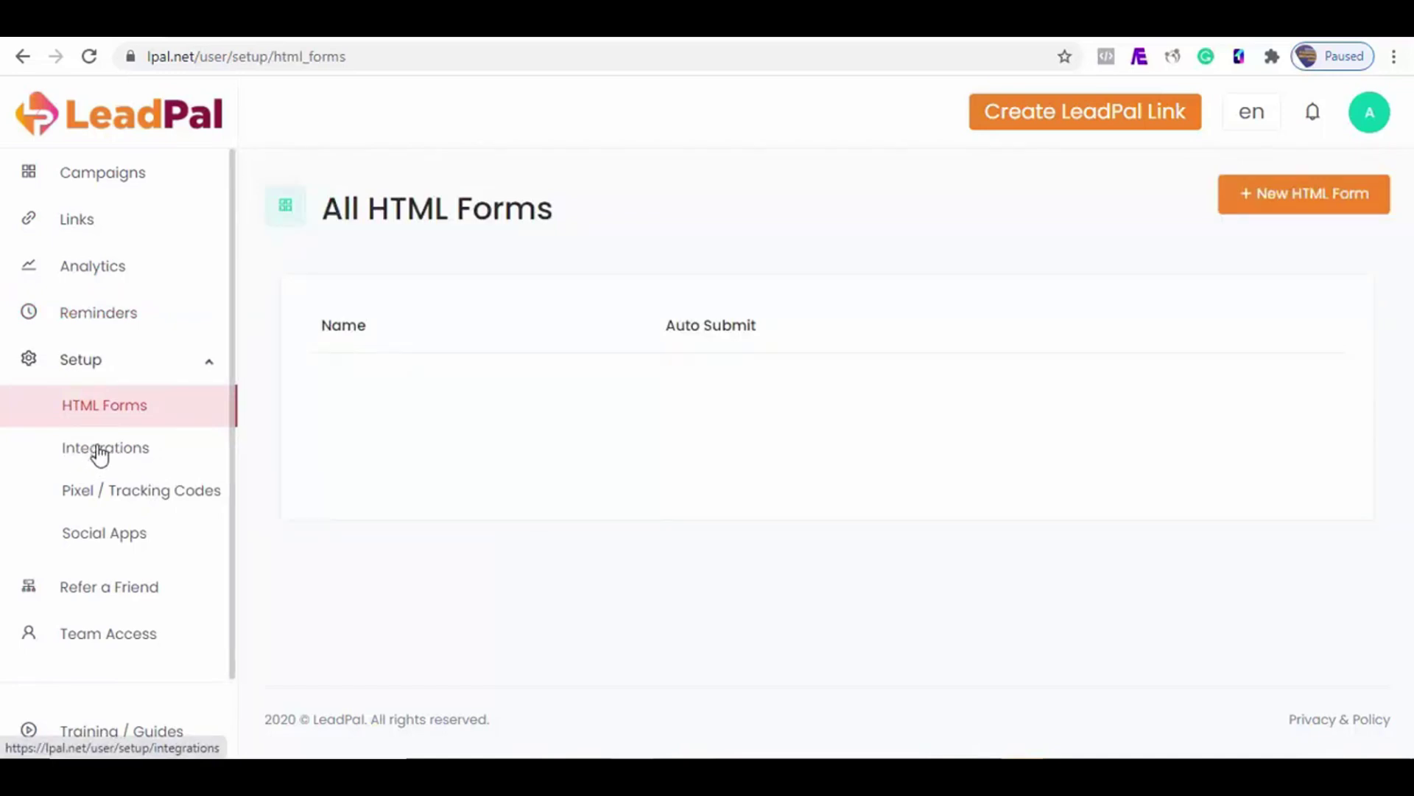
click(1296, 216)
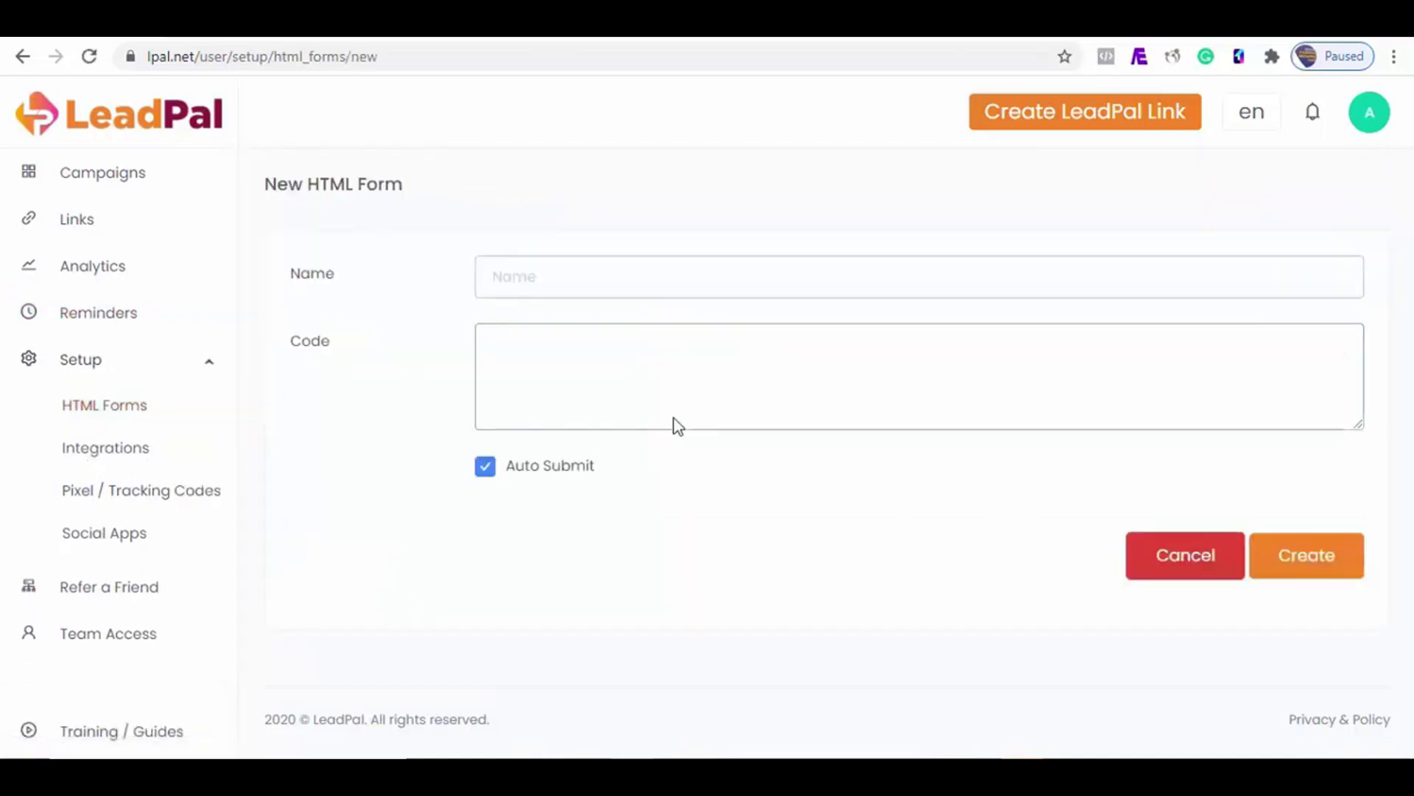
click(105, 454)
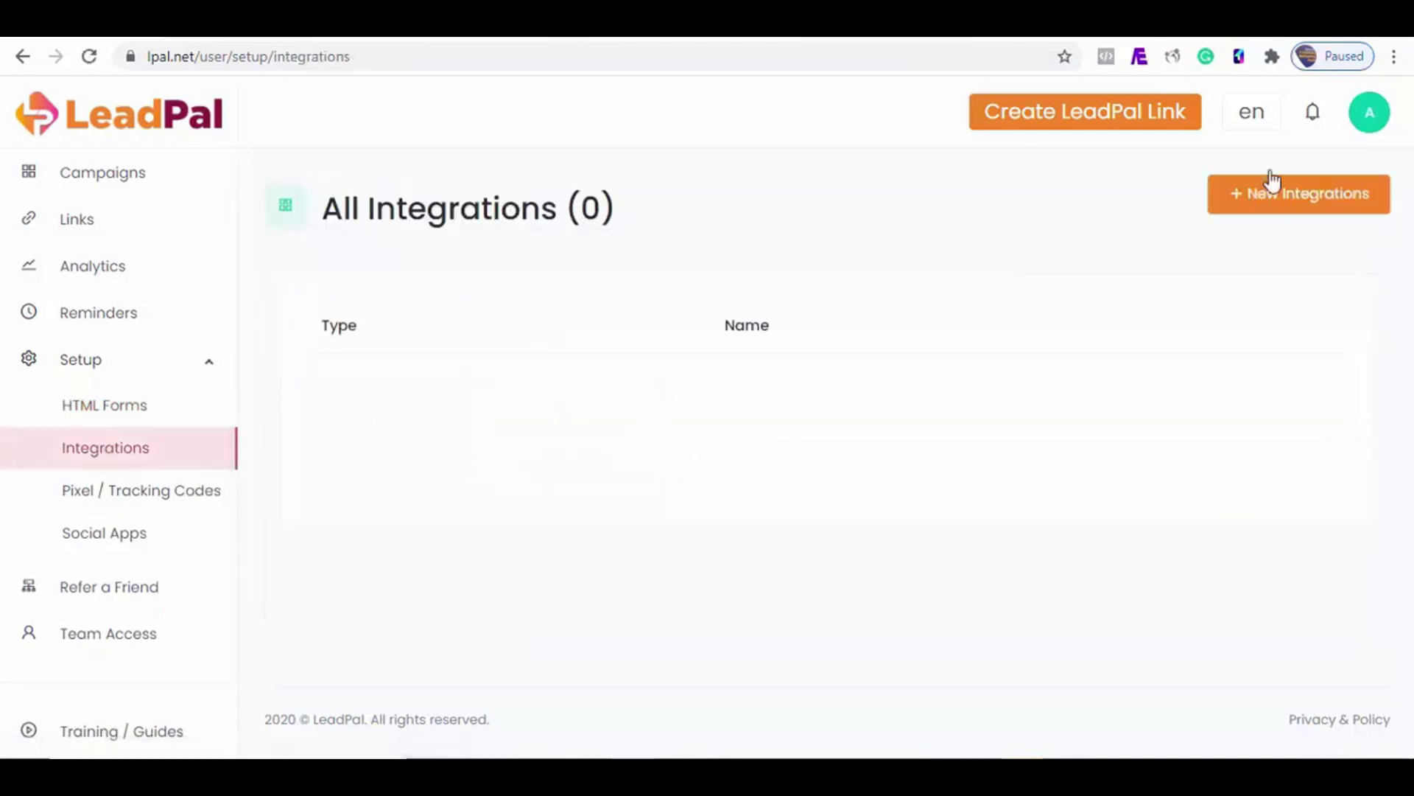
click(1278, 206)
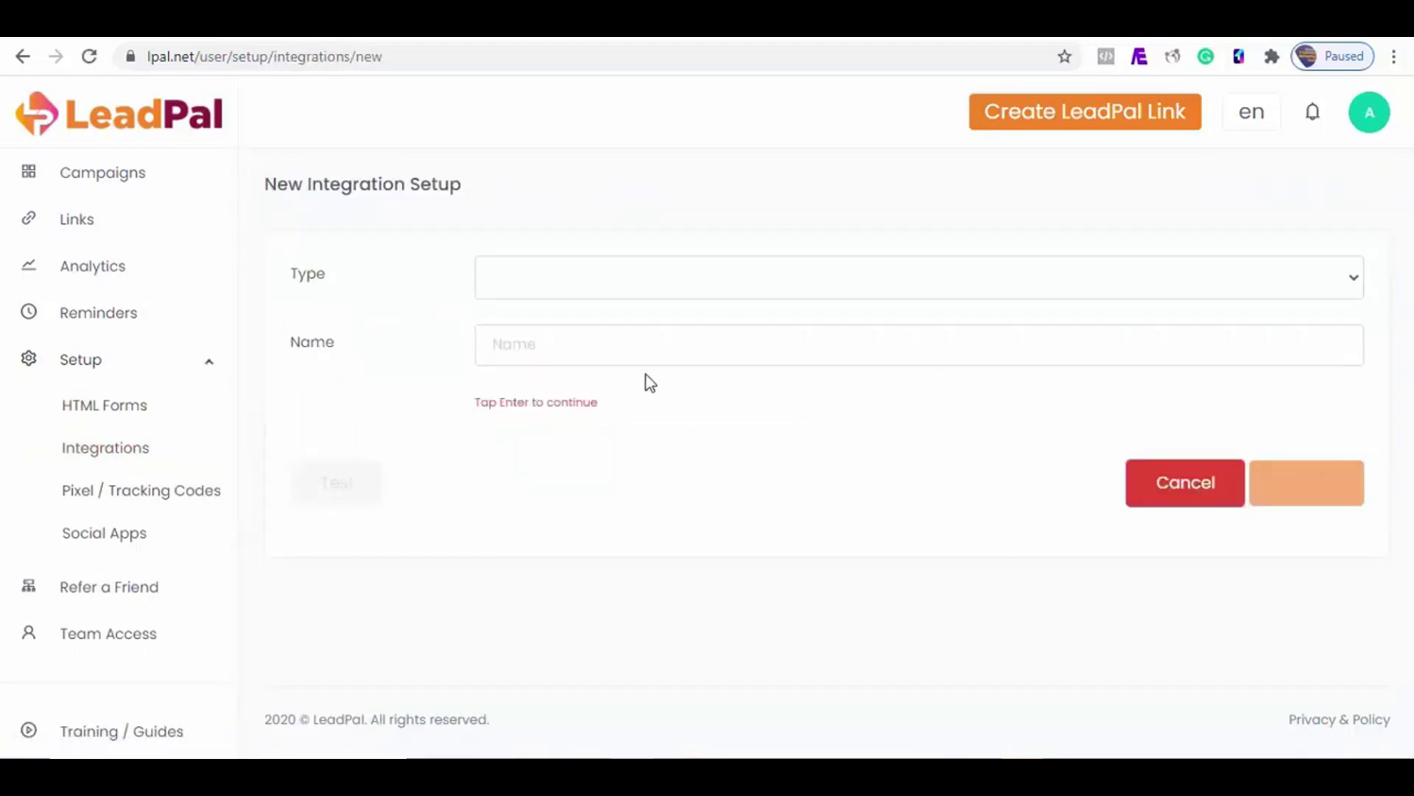
click(617, 291)
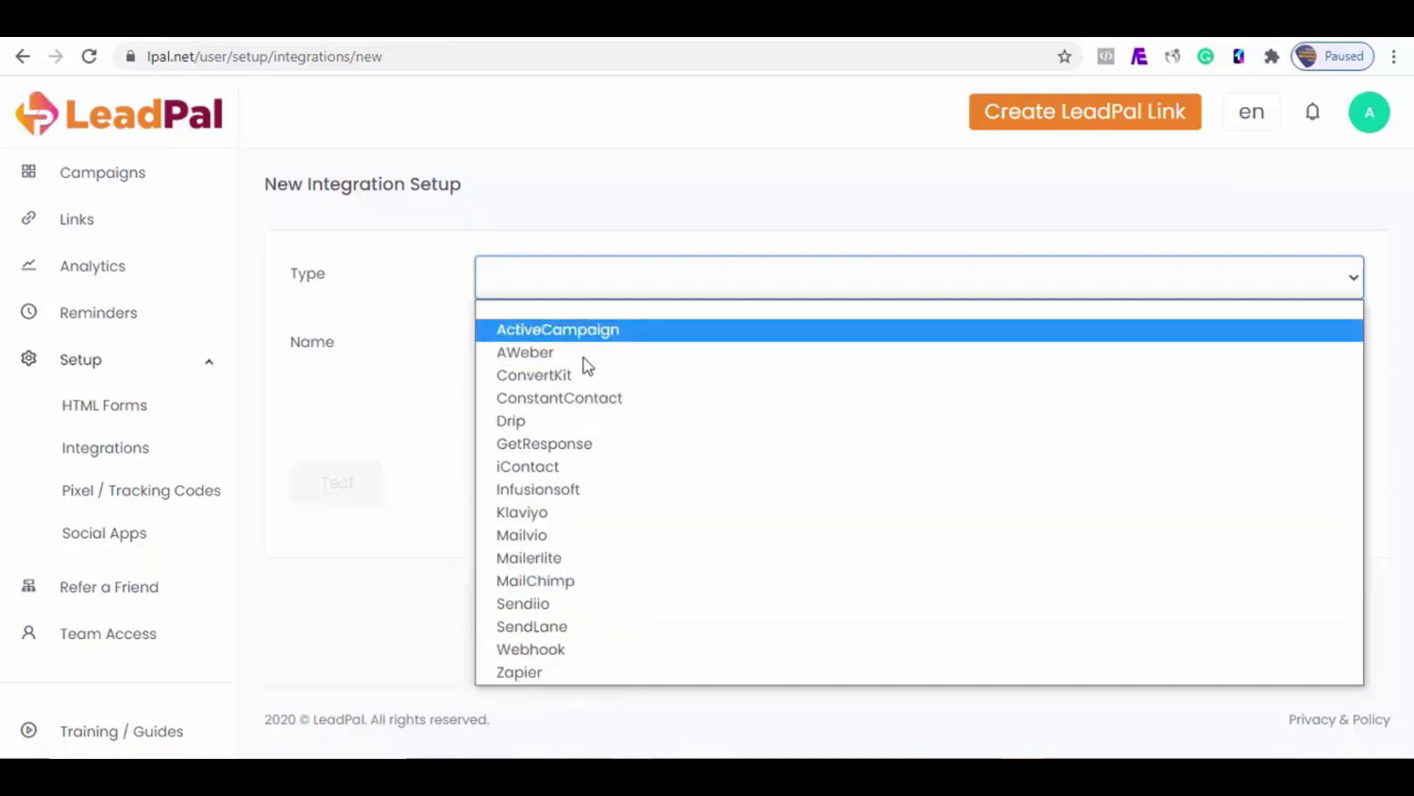
click(532, 354)
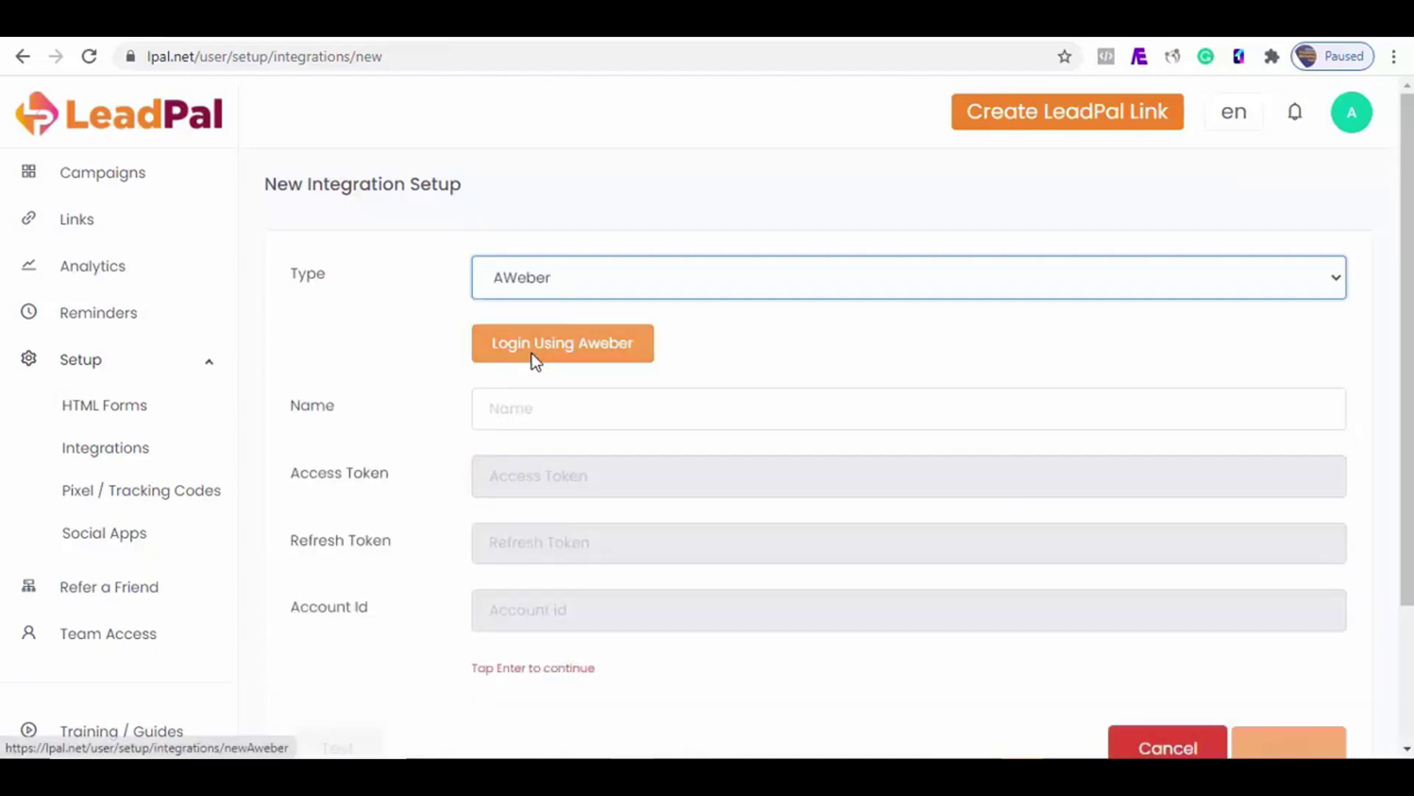
- Sign in to AWeber and allow LeadPal access to the account
click(532, 353)
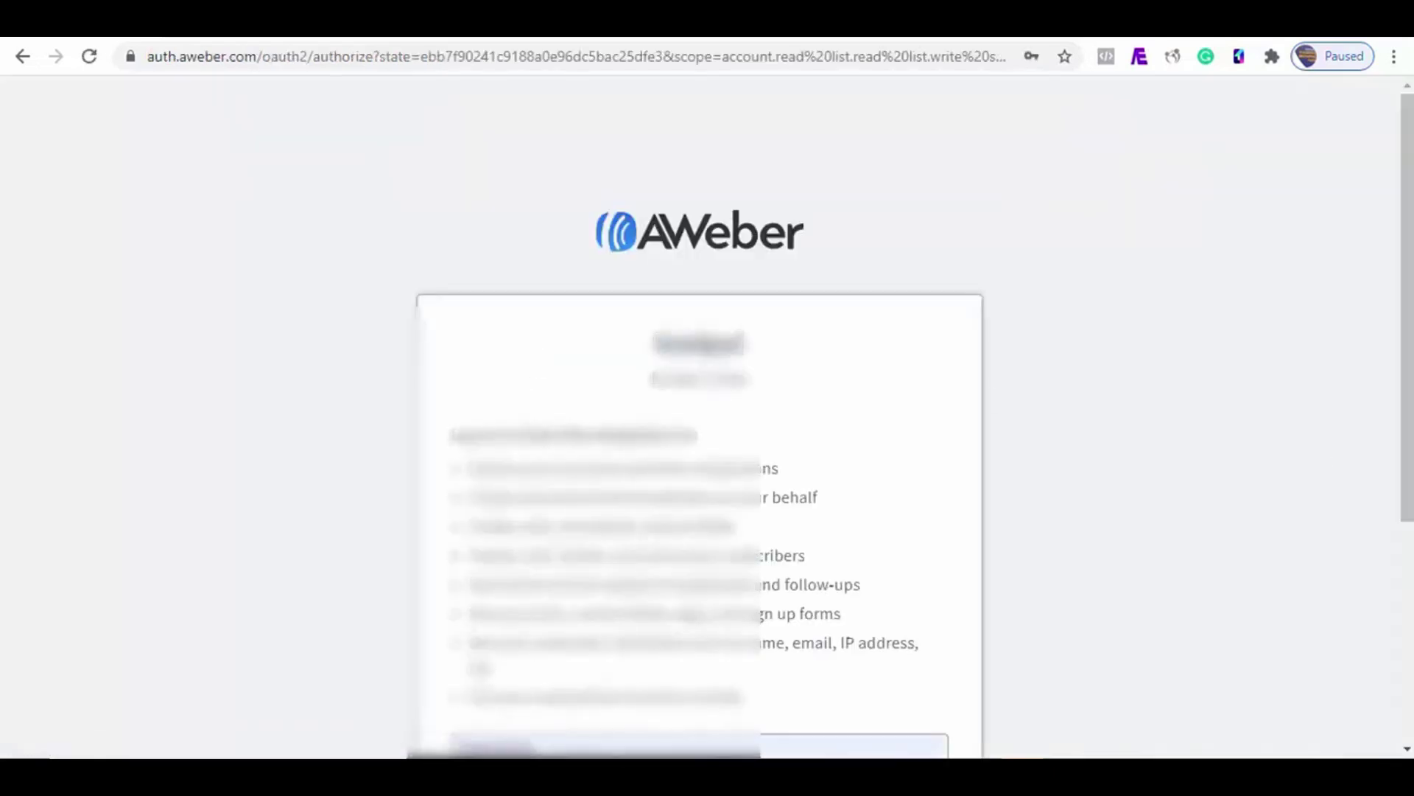
scroll(1335, 610, down, 5)
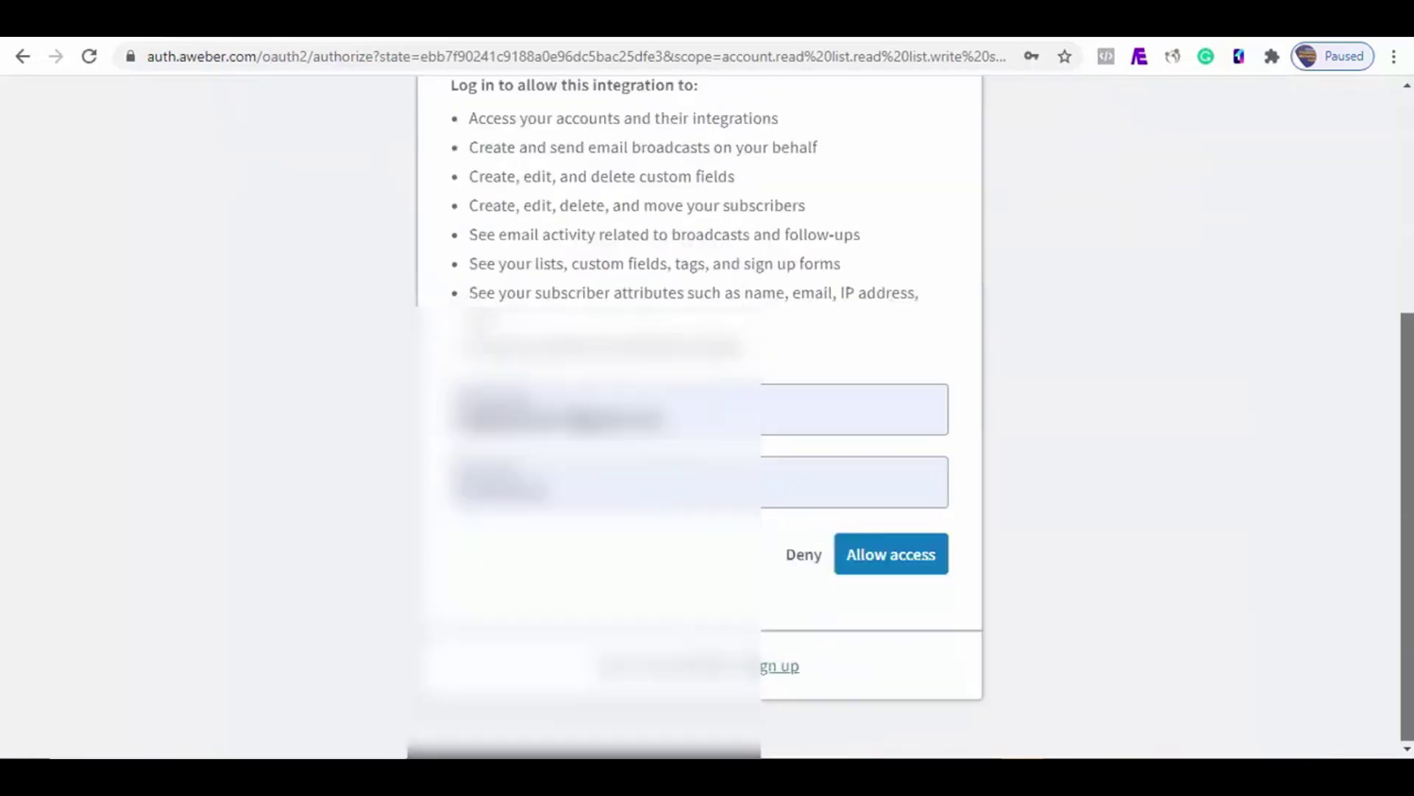
click(890, 559)
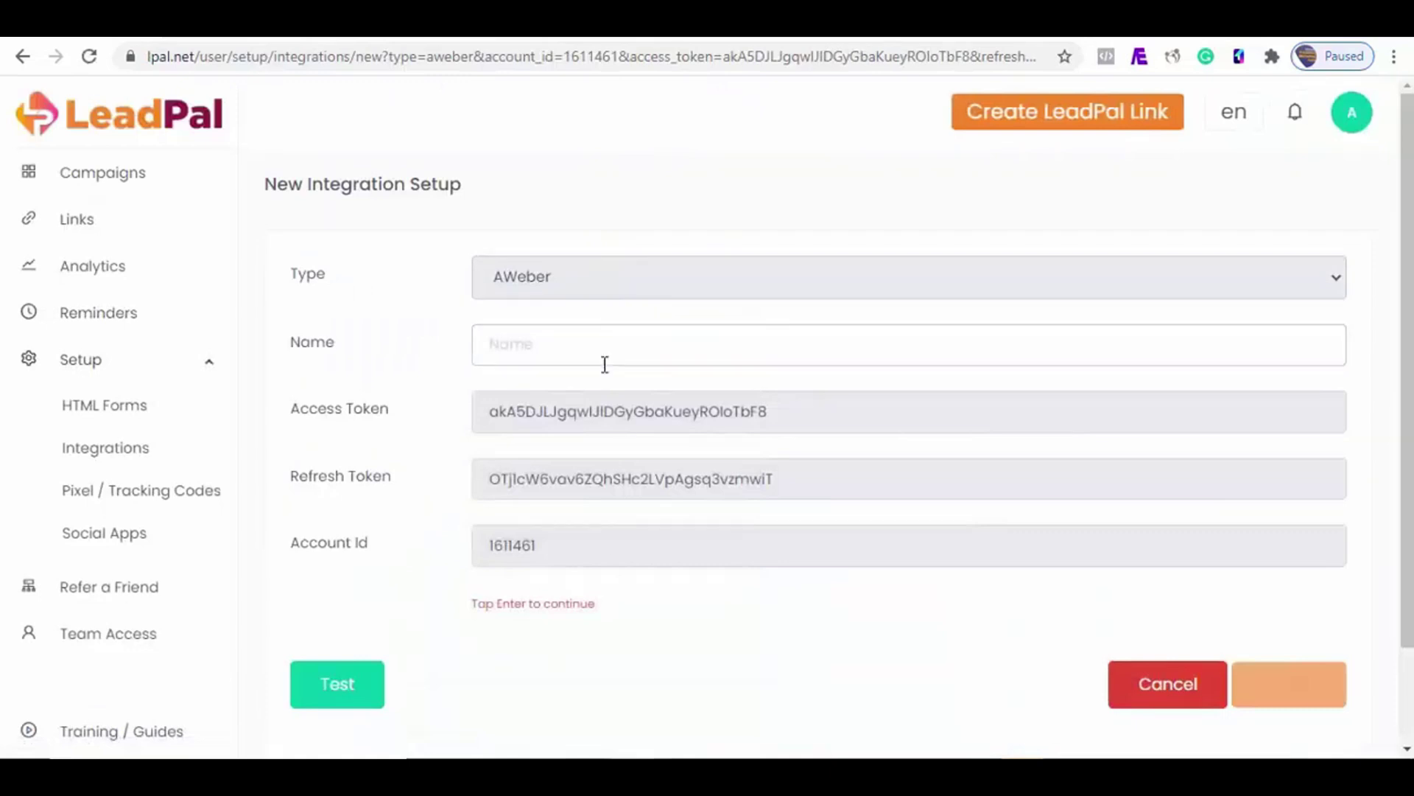
- Name the integration Aweber, confirm the connection test succeeds, and create it
click(568, 350)
click(550, 345)
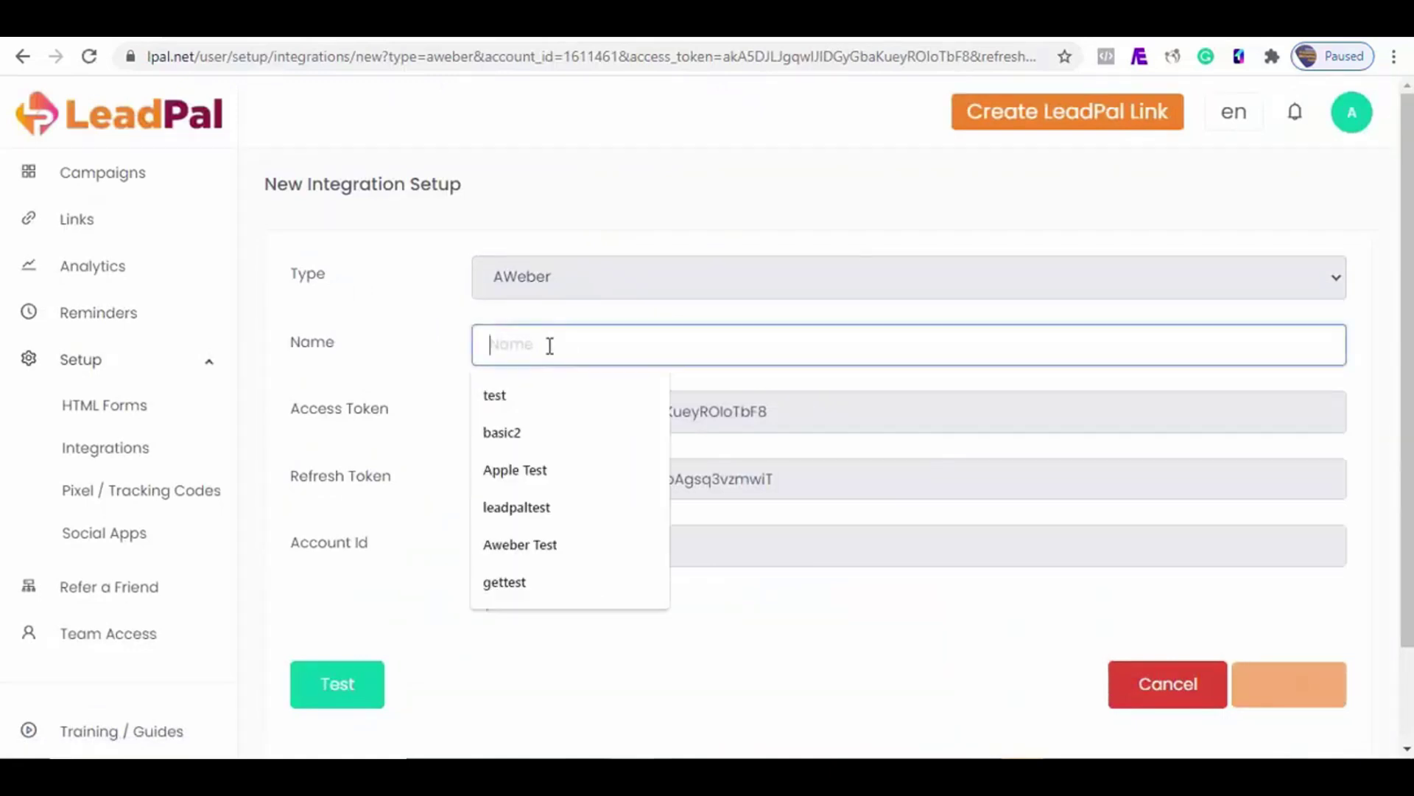
text(Aweber)
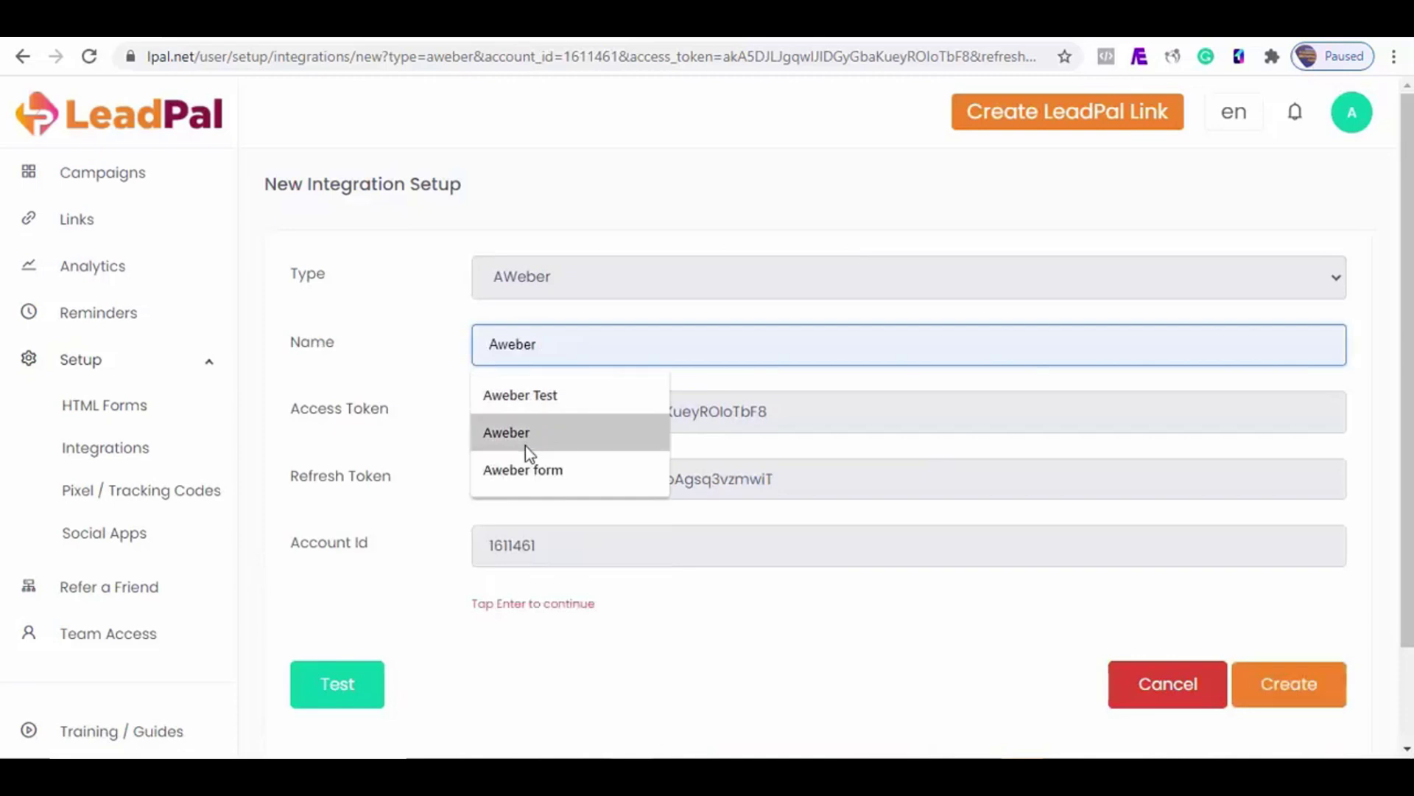
click(524, 434)
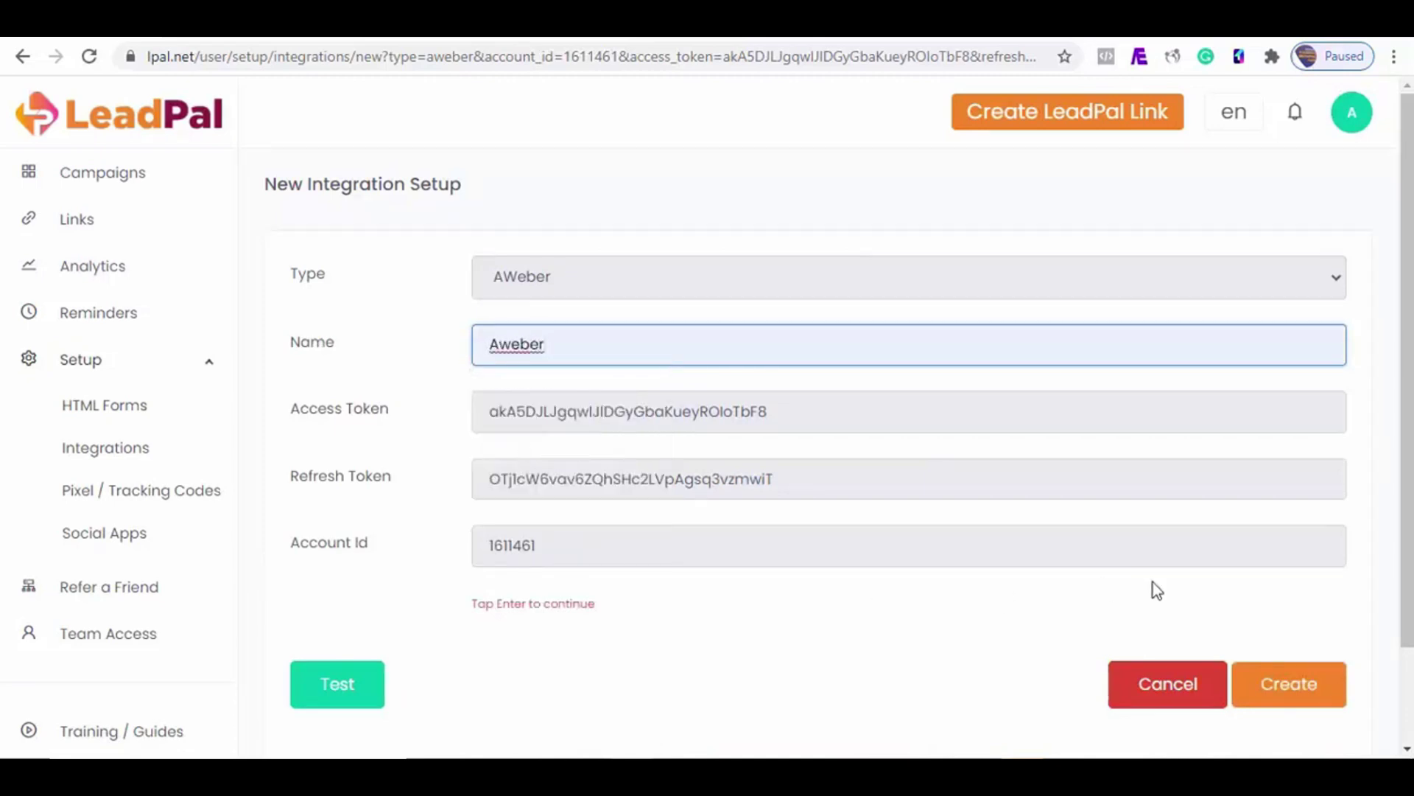
click(338, 682)
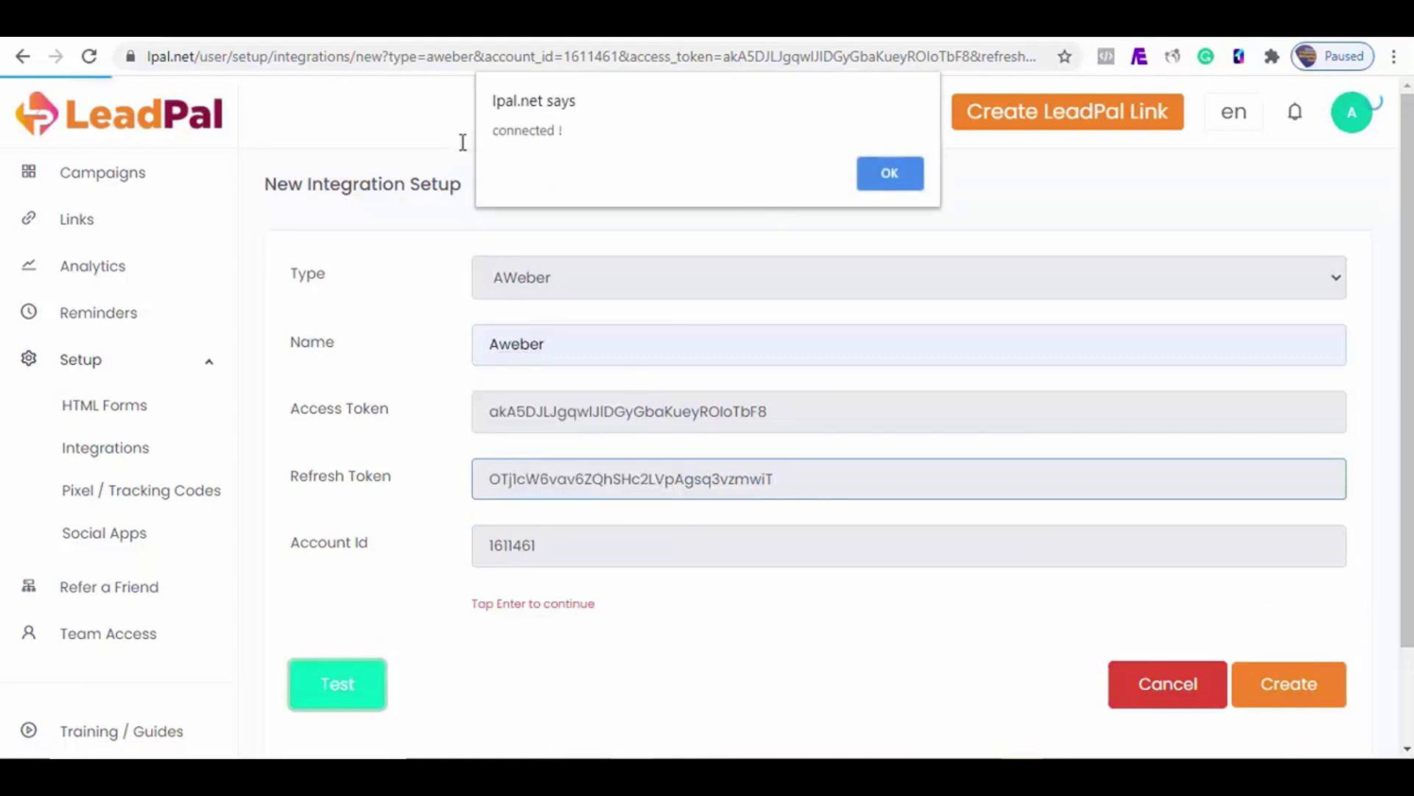
click(890, 176)
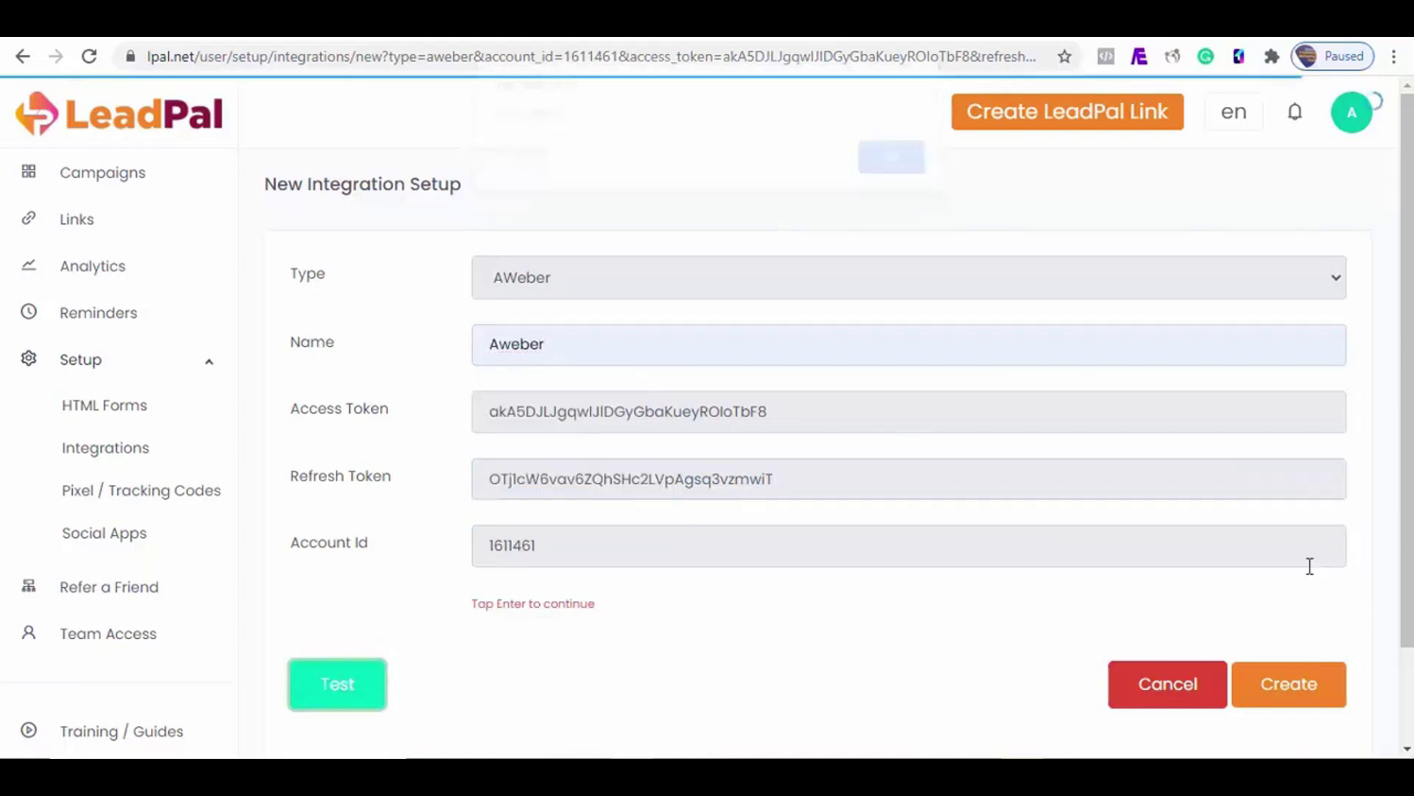
click(1300, 692)
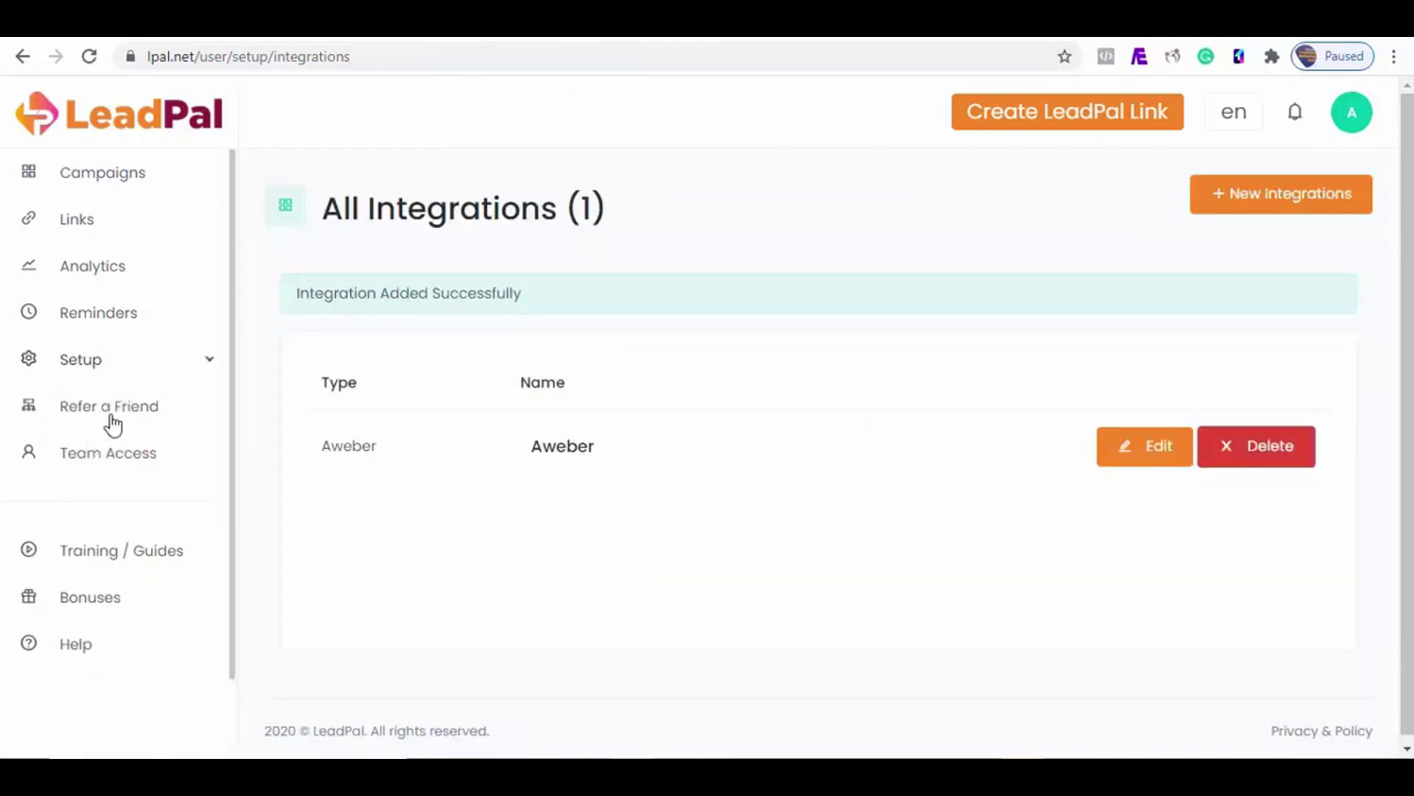
- Check the empty Refer a Friend and All Campaigns lists, then start the one-minute countdown
click(111, 416)
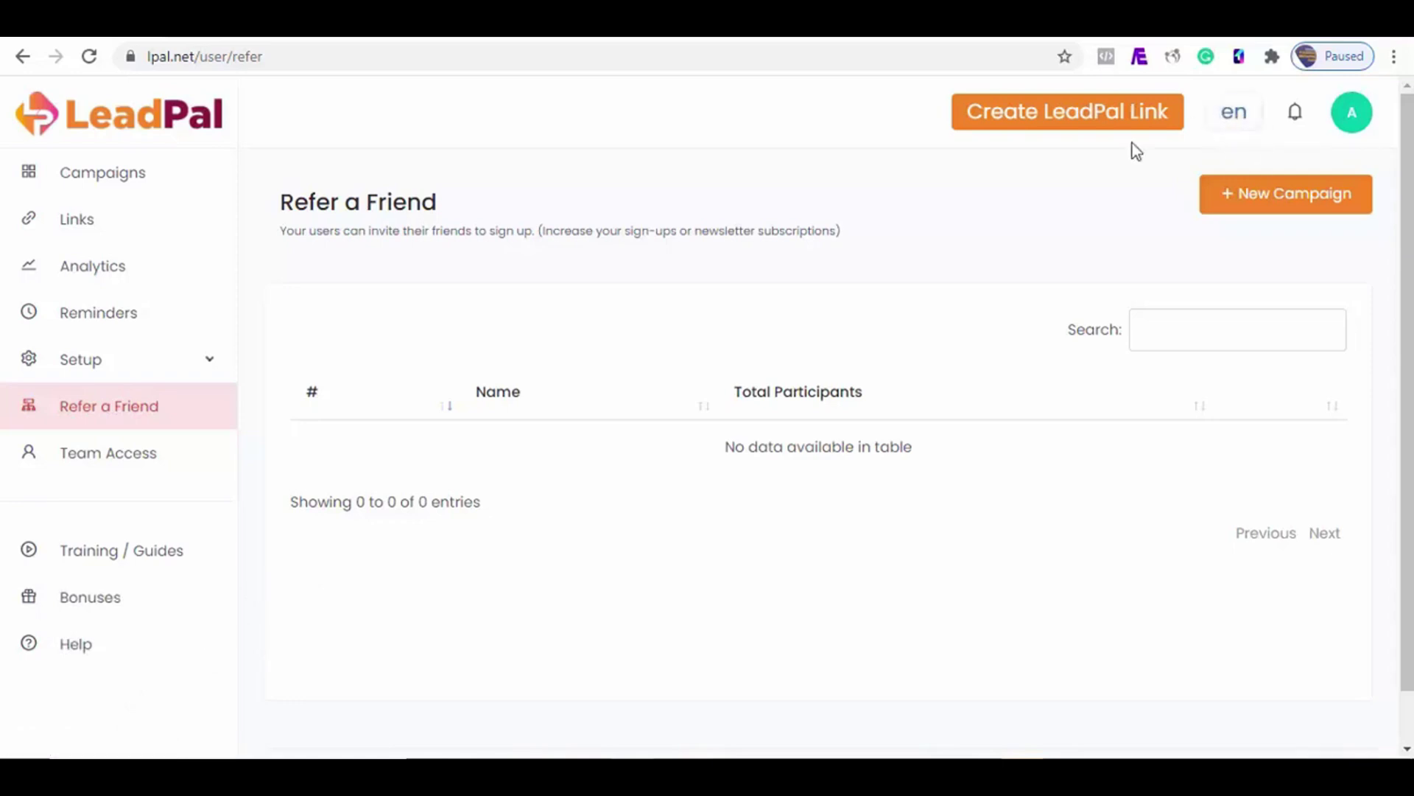
click(99, 177)
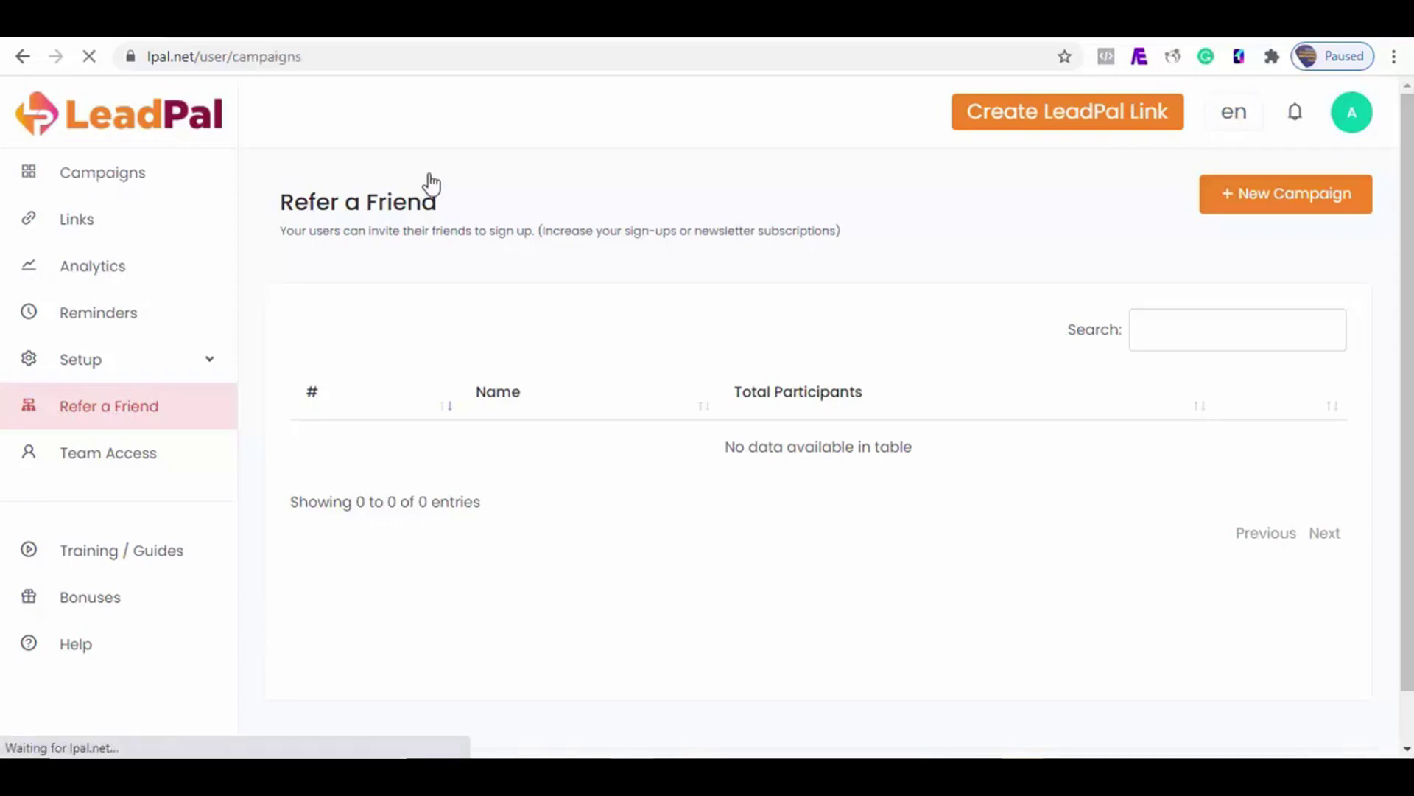
click(377, 33)
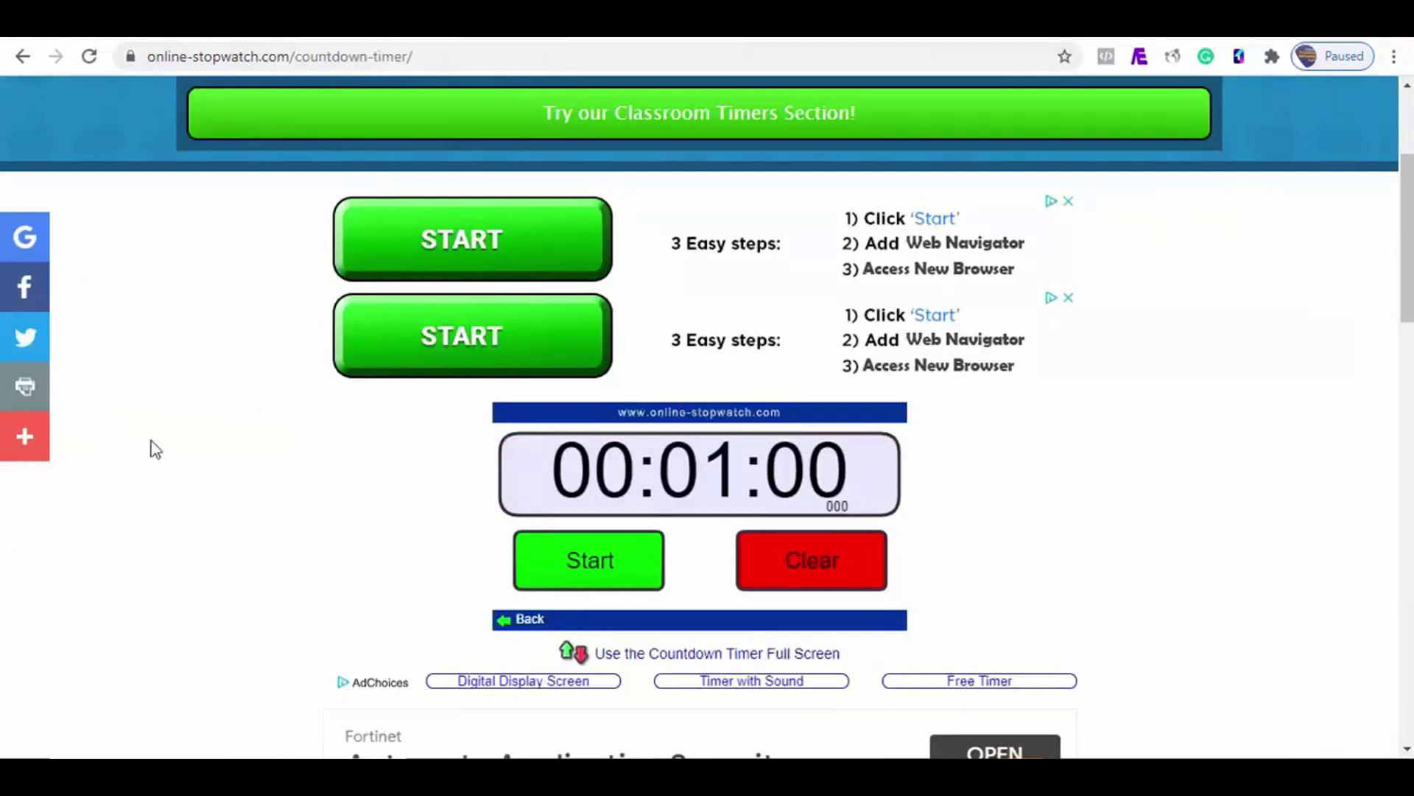
click(613, 565)
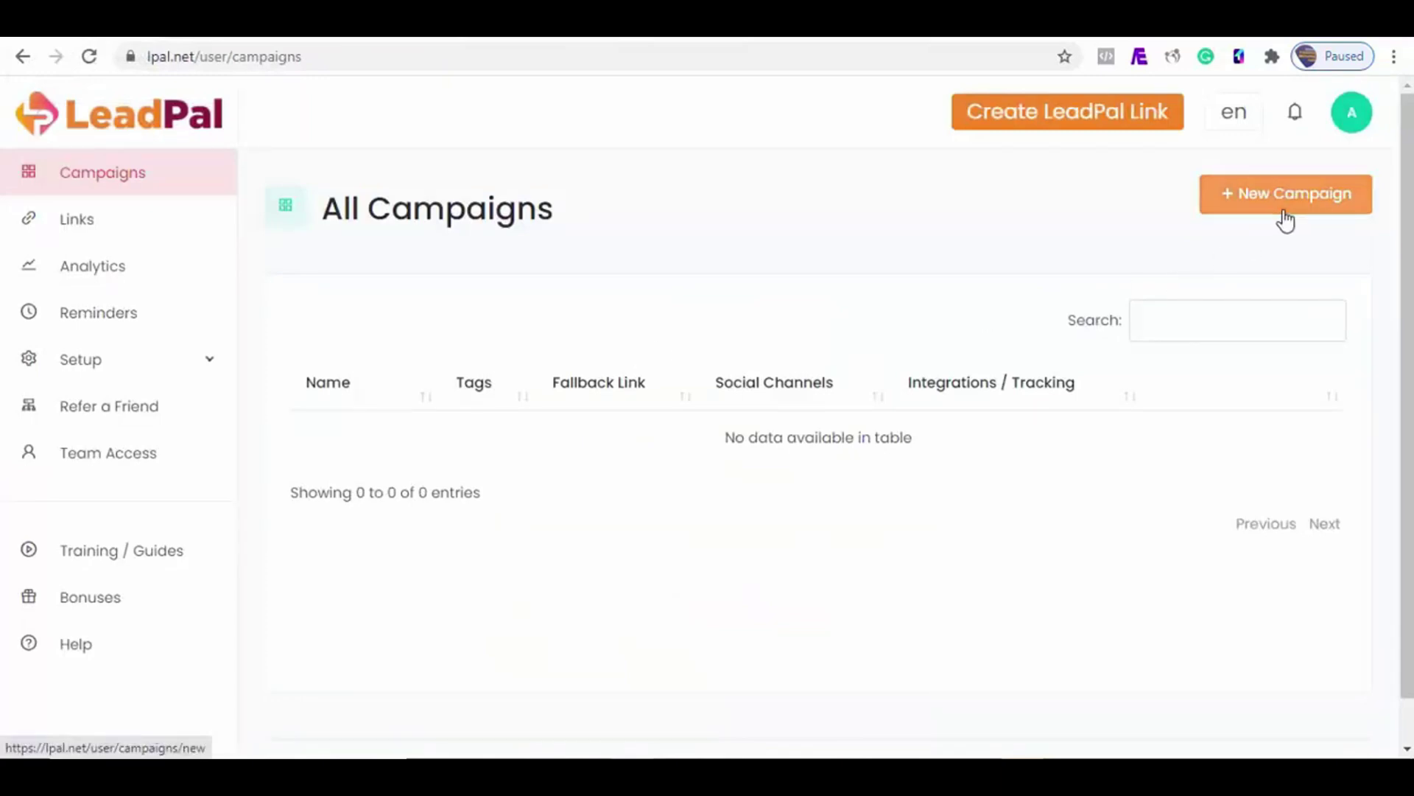
click(1282, 203)
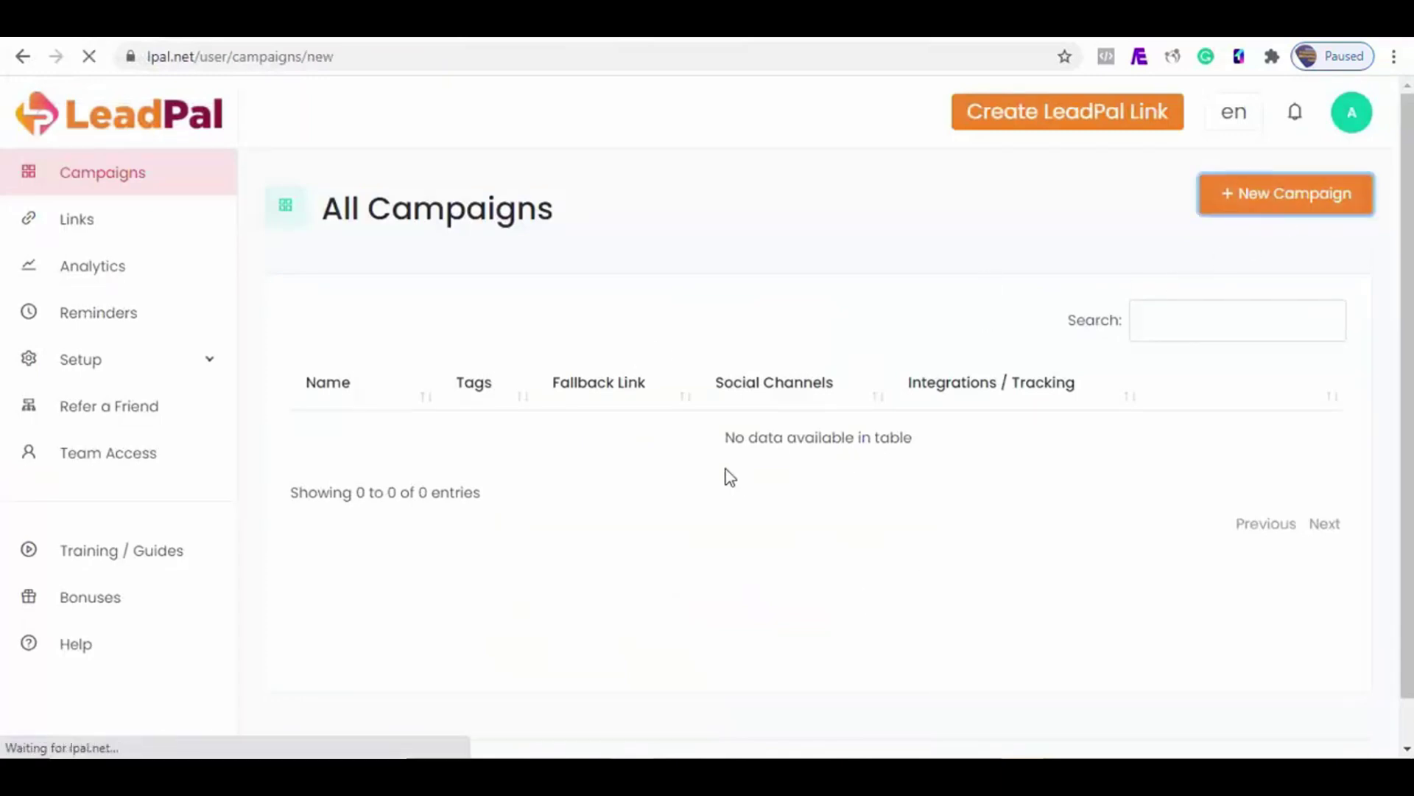
click(537, 413)
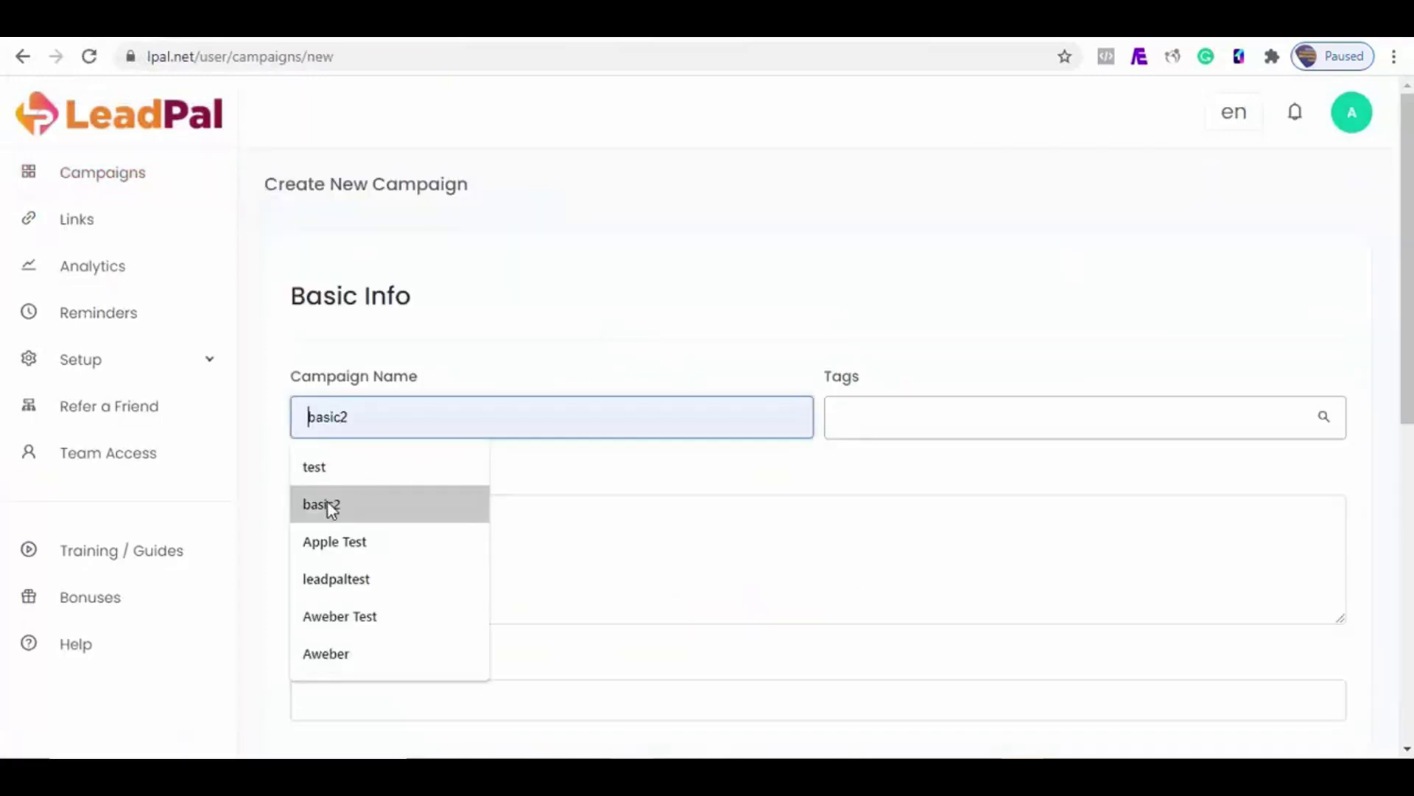
click(319, 476)
scroll(593, 524, down, 2)
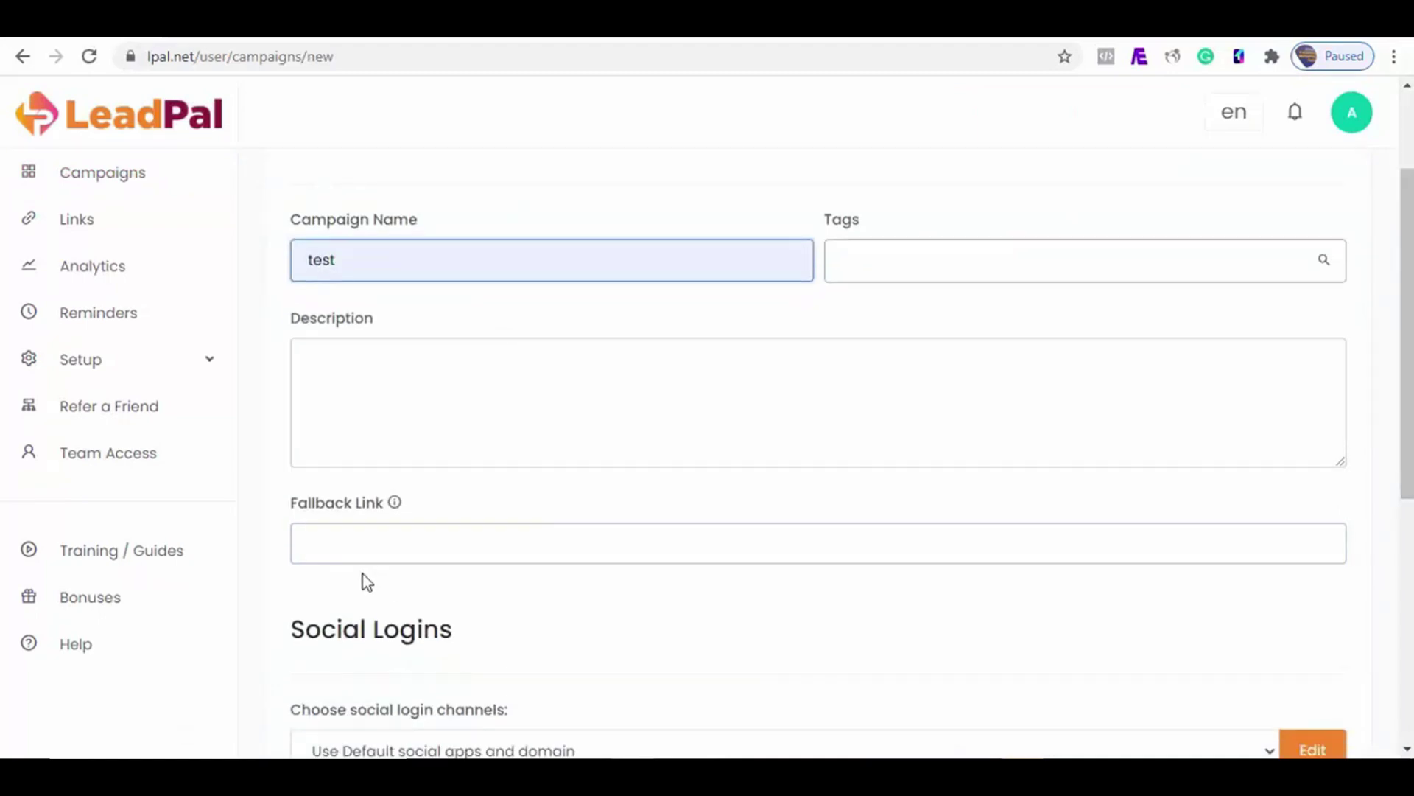
click(347, 549)
click(348, 589)
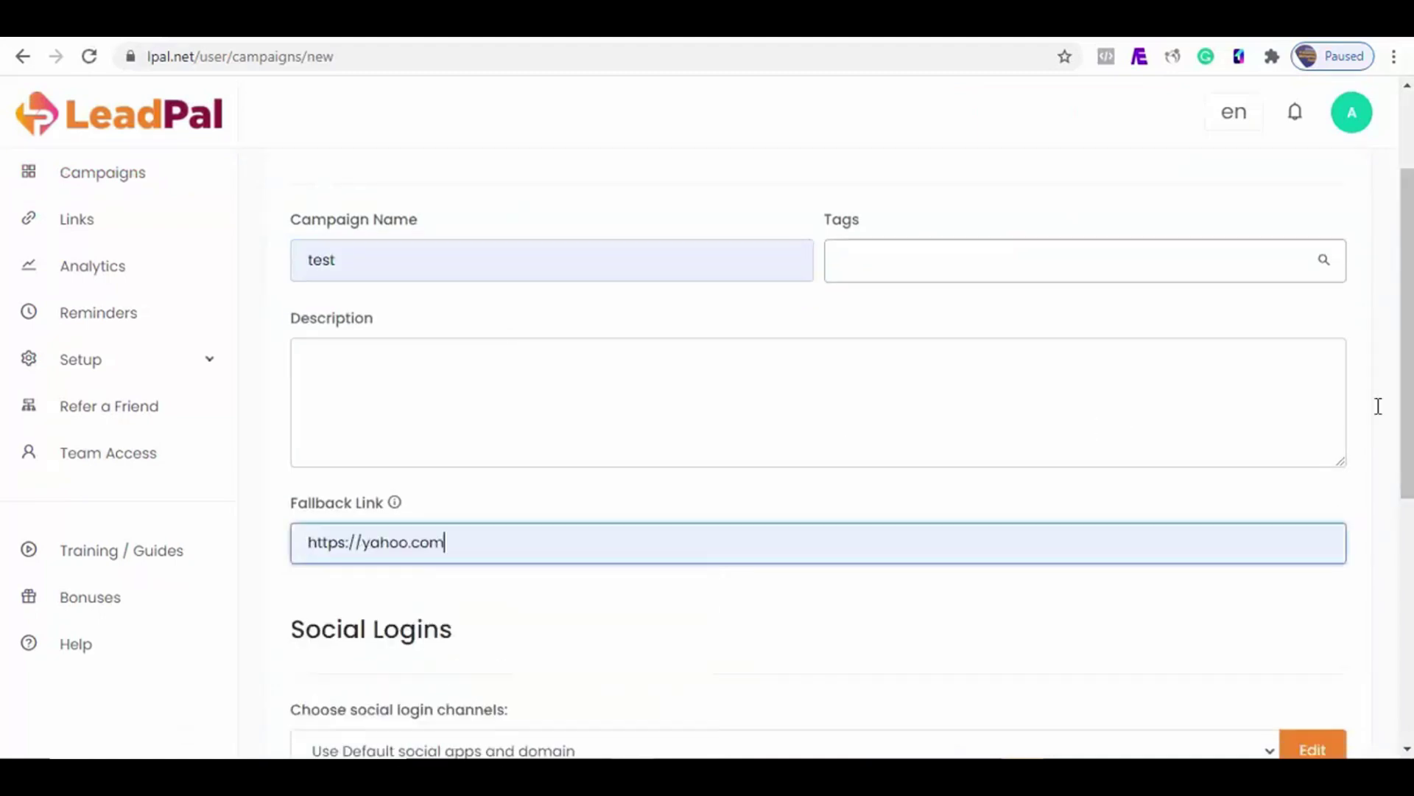
scroll(348, 589, down, 4)
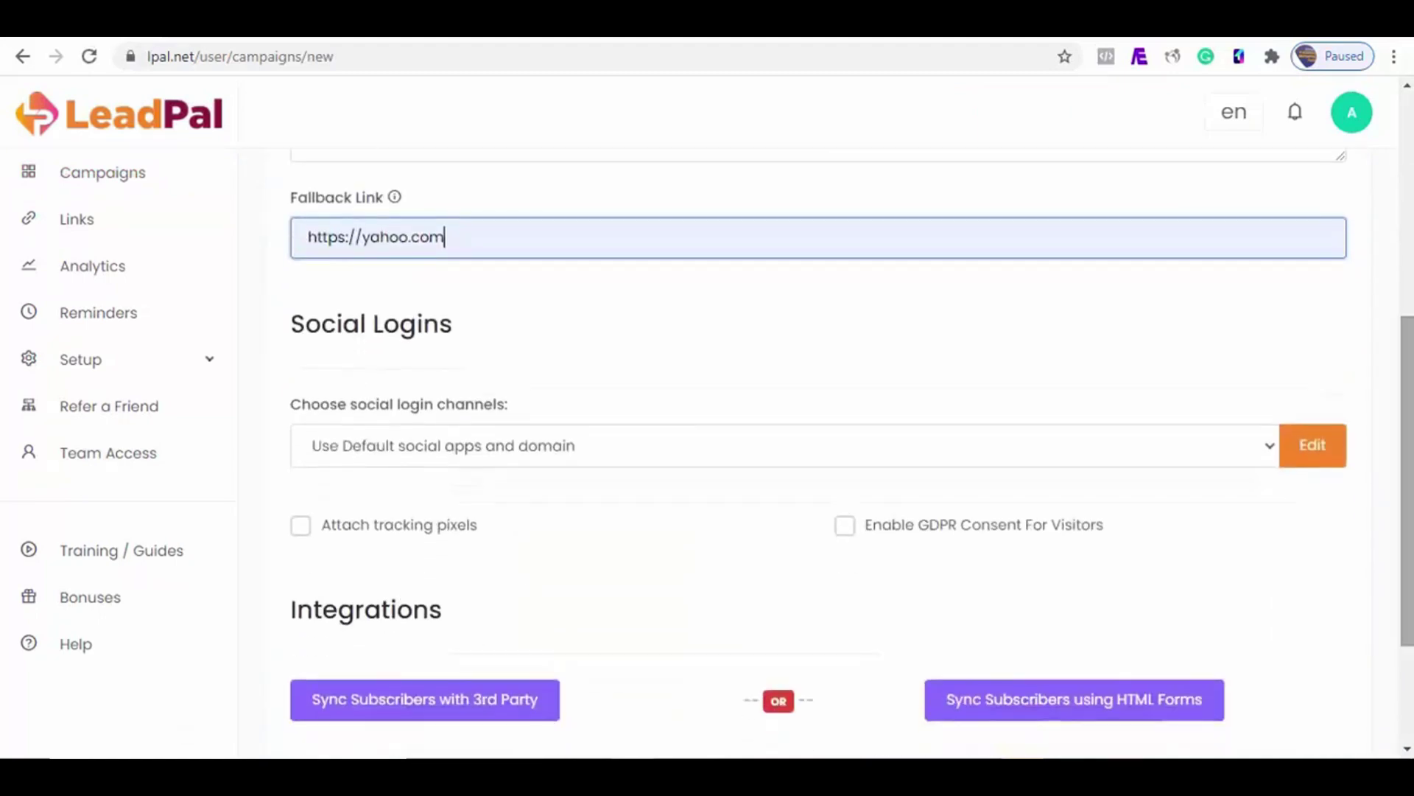
- Label the Twitter, Facebook, Google and Amazon buttons with their suggested 'Continue With…' text
click(1331, 458)
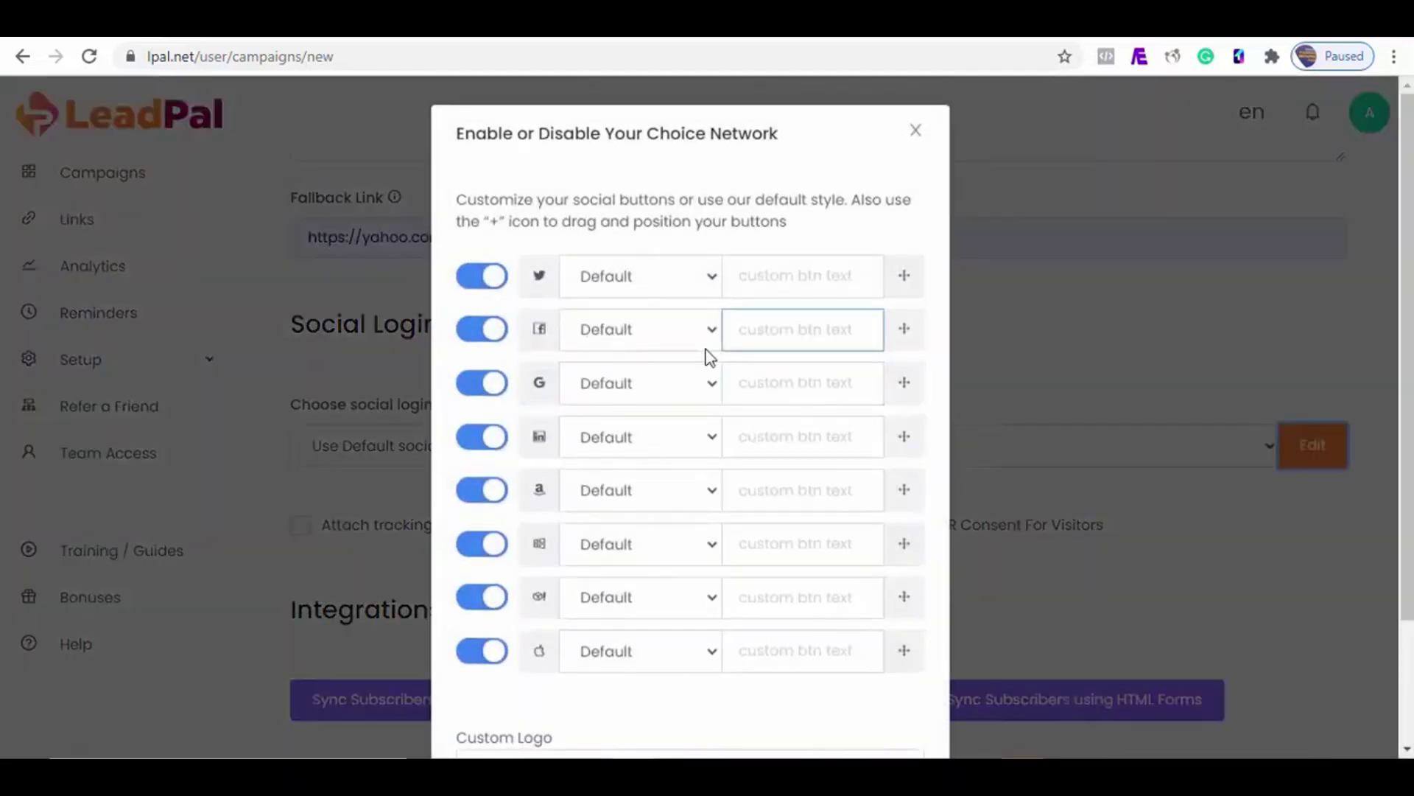
click(714, 286)
click(765, 277)
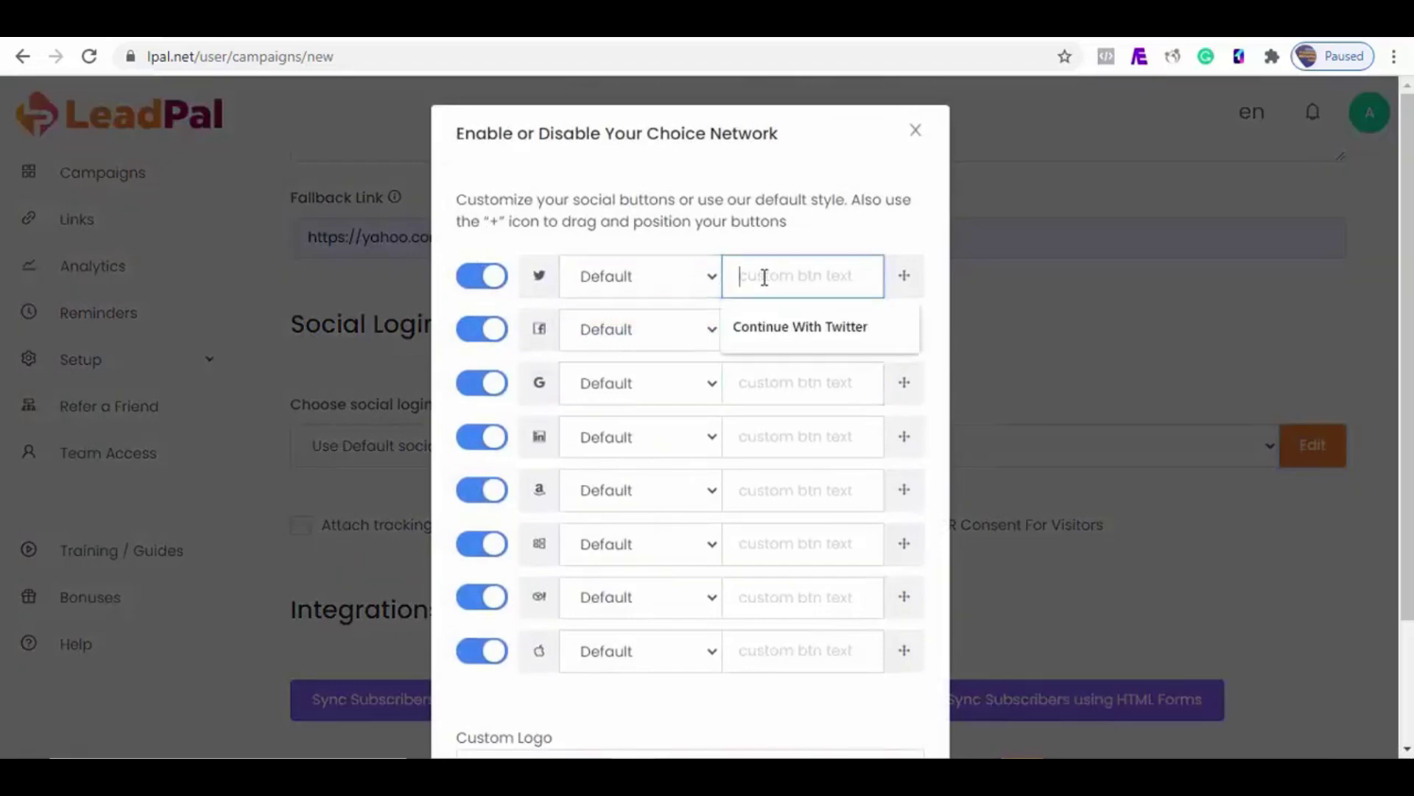
click(774, 327)
click(781, 385)
click(783, 435)
click(785, 475)
click(772, 531)
- Label LinkedIn, Microsoft ('Continue To Microsoft'), Yahoo and Apple buttons, then close the network settings
click(770, 426)
click(779, 473)
click(779, 539)
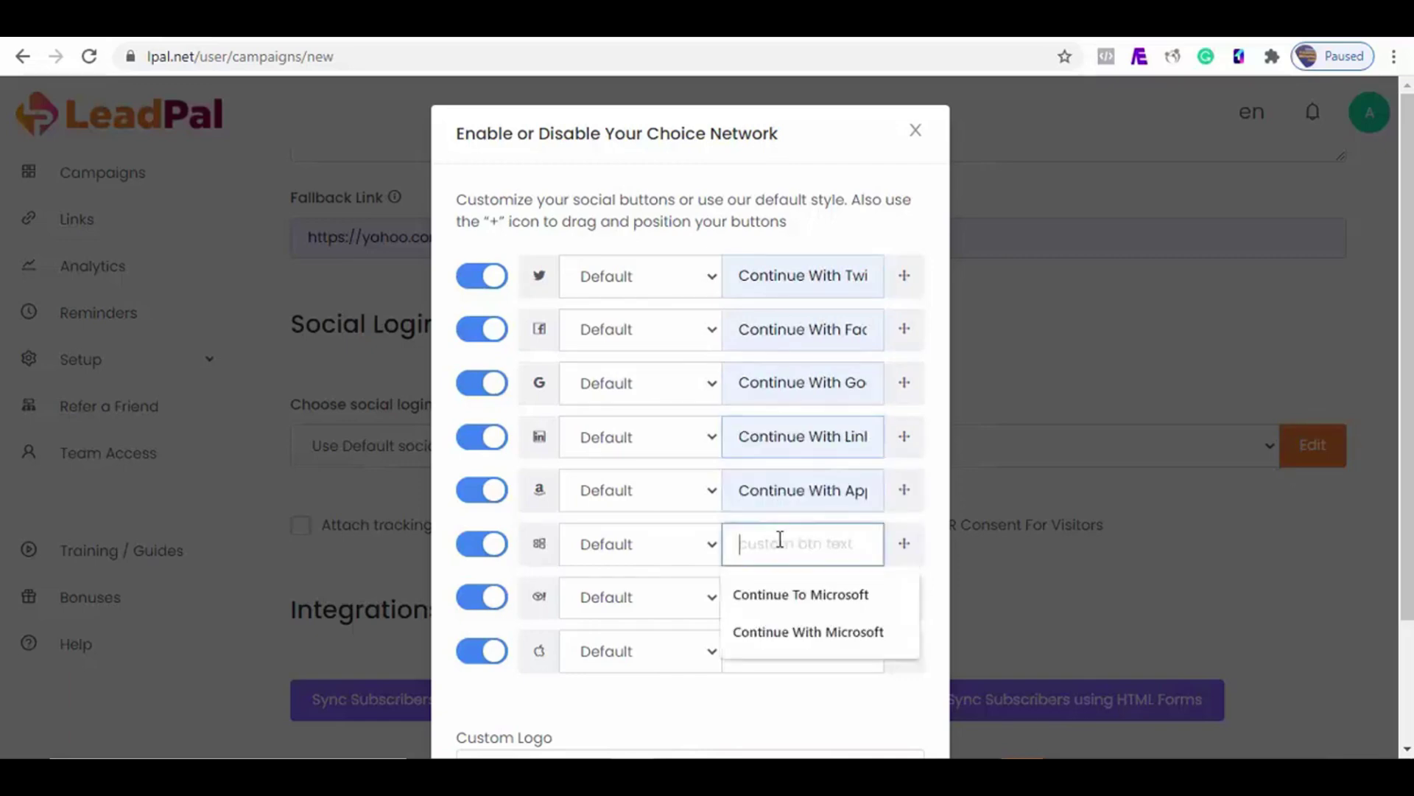
click(788, 594)
click(790, 610)
click(792, 648)
click(772, 658)
click(792, 701)
scroll(1143, 548, down, 2)
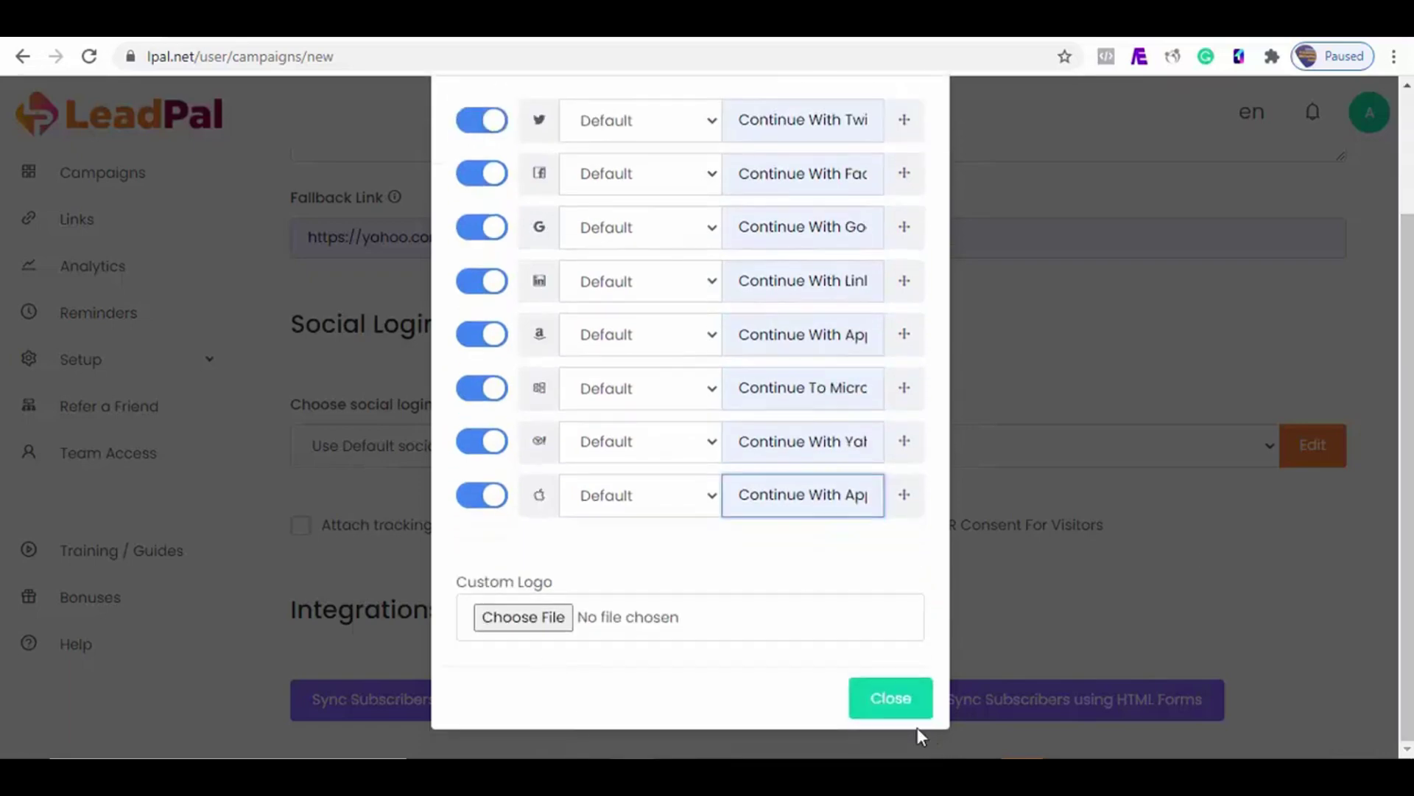
click(899, 711)
scroll(900, 712, down, 3)
- Turn on GDPR consent and add an AWeber integration syncing subscribers to the LeadPal list
click(847, 336)
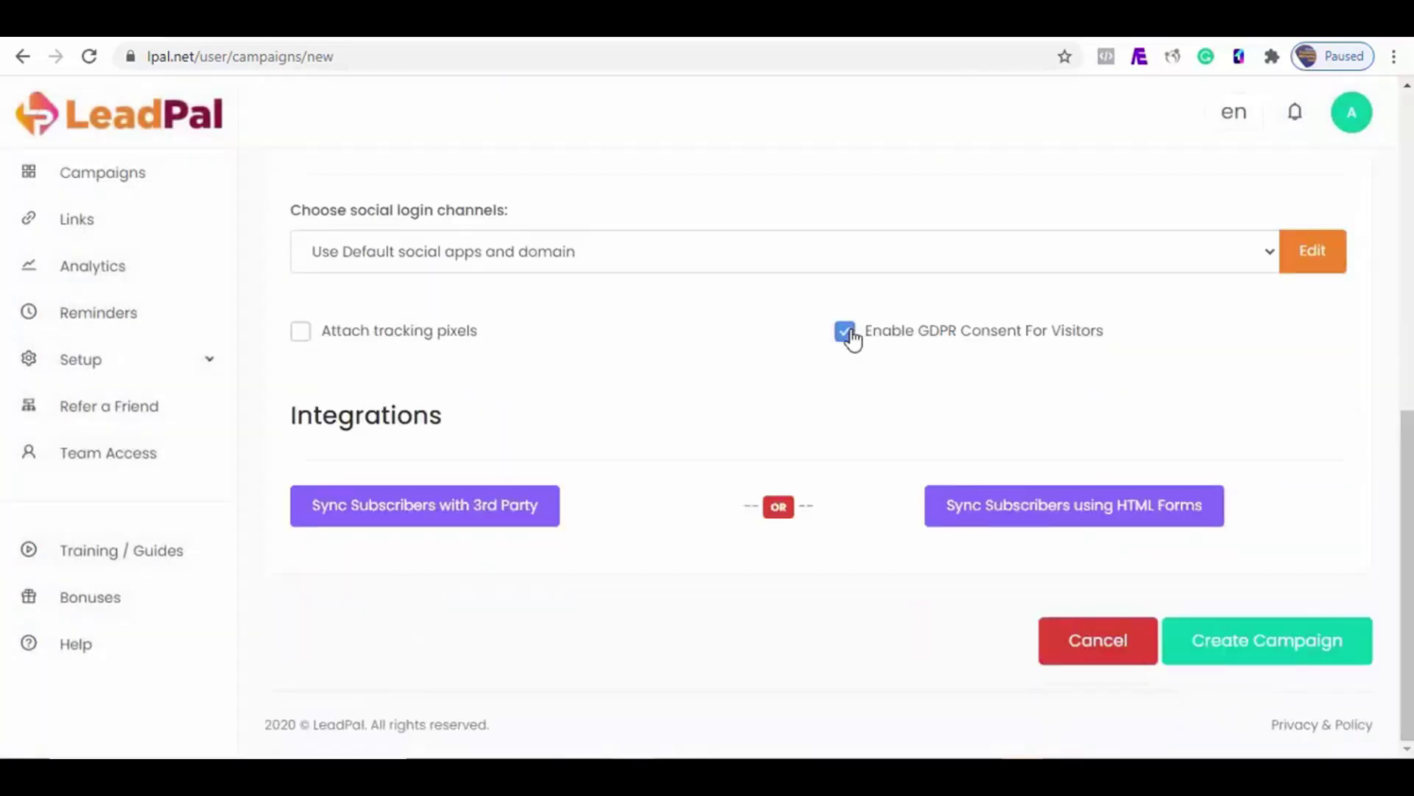
click(507, 517)
click(619, 575)
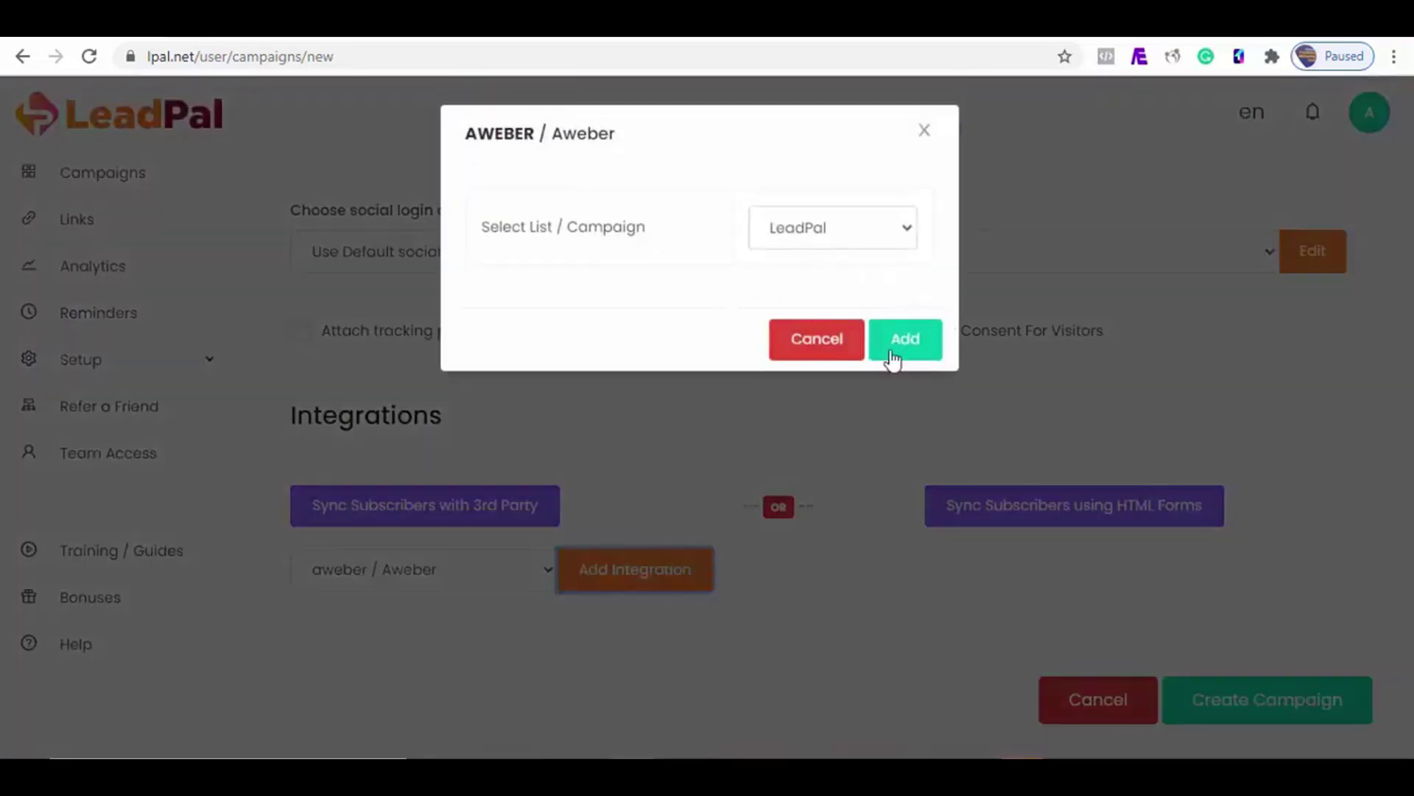
click(905, 365)
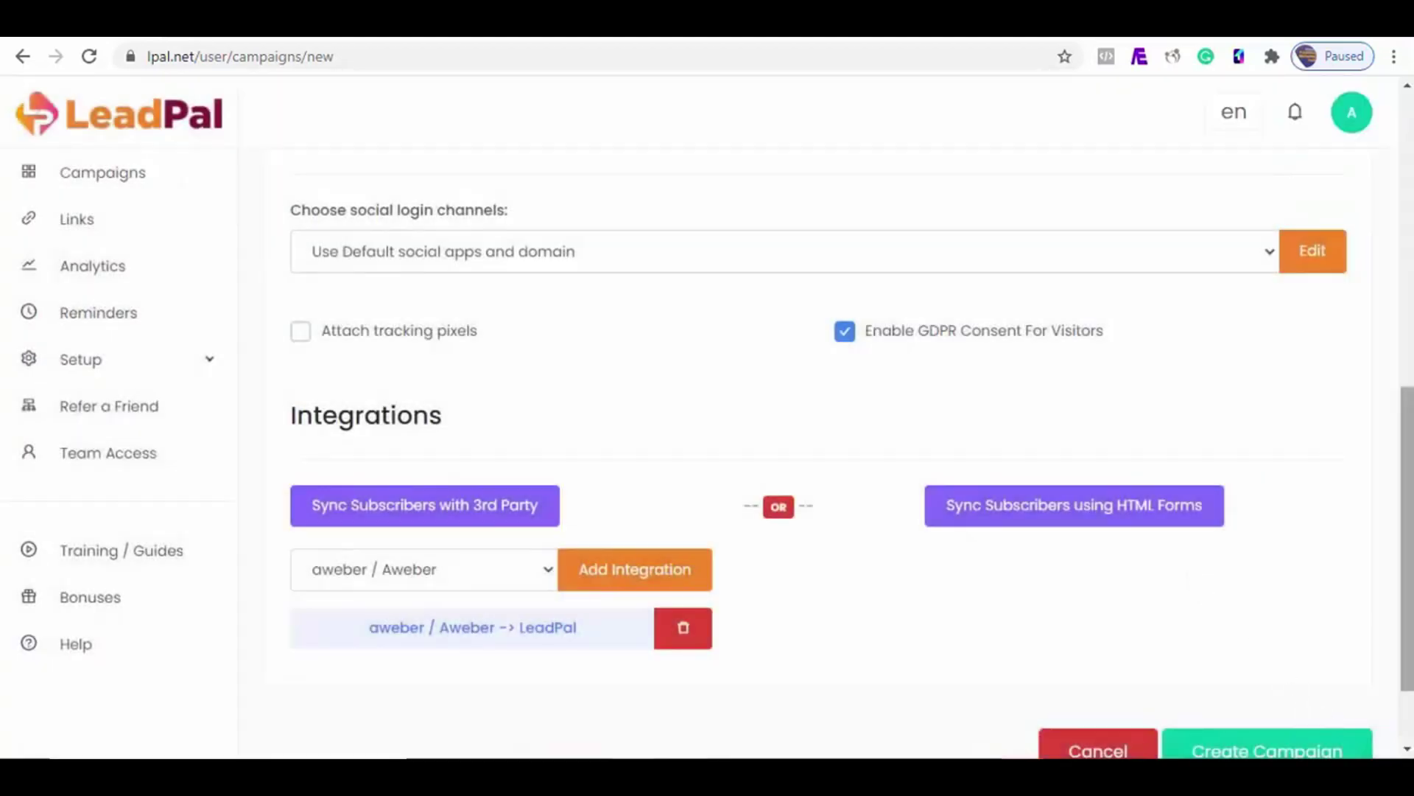
scroll(1311, 699, down, 2)
click(1319, 660)
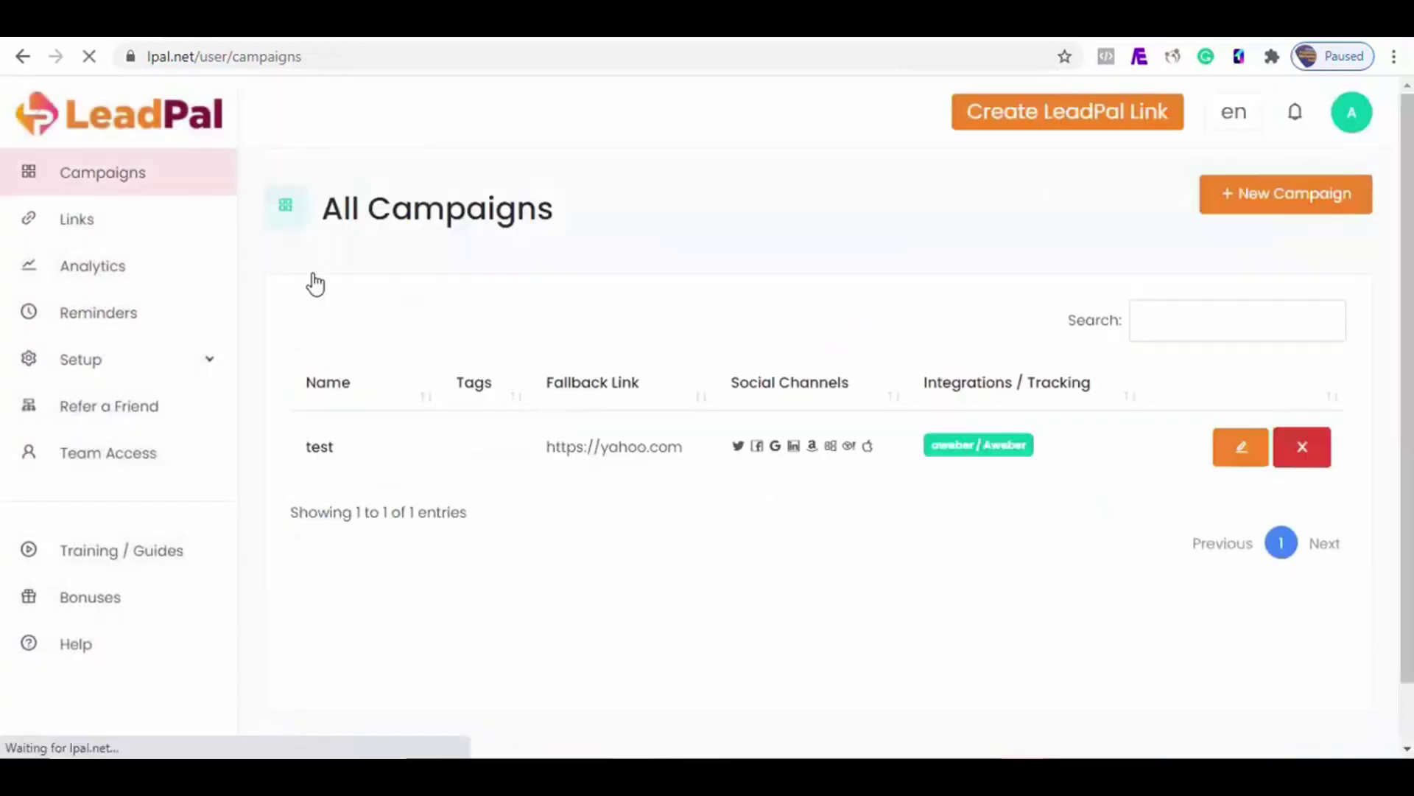
click(103, 227)
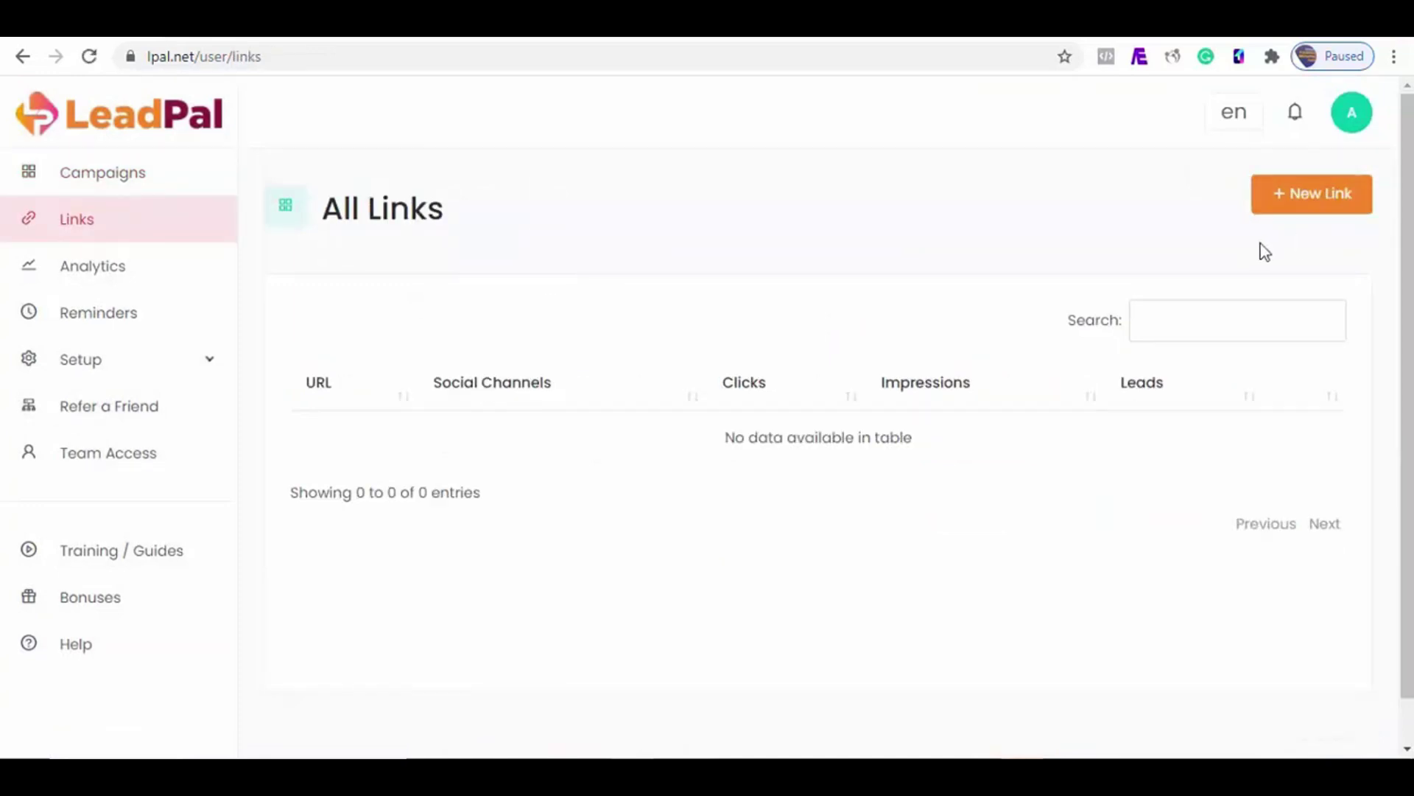
click(1280, 200)
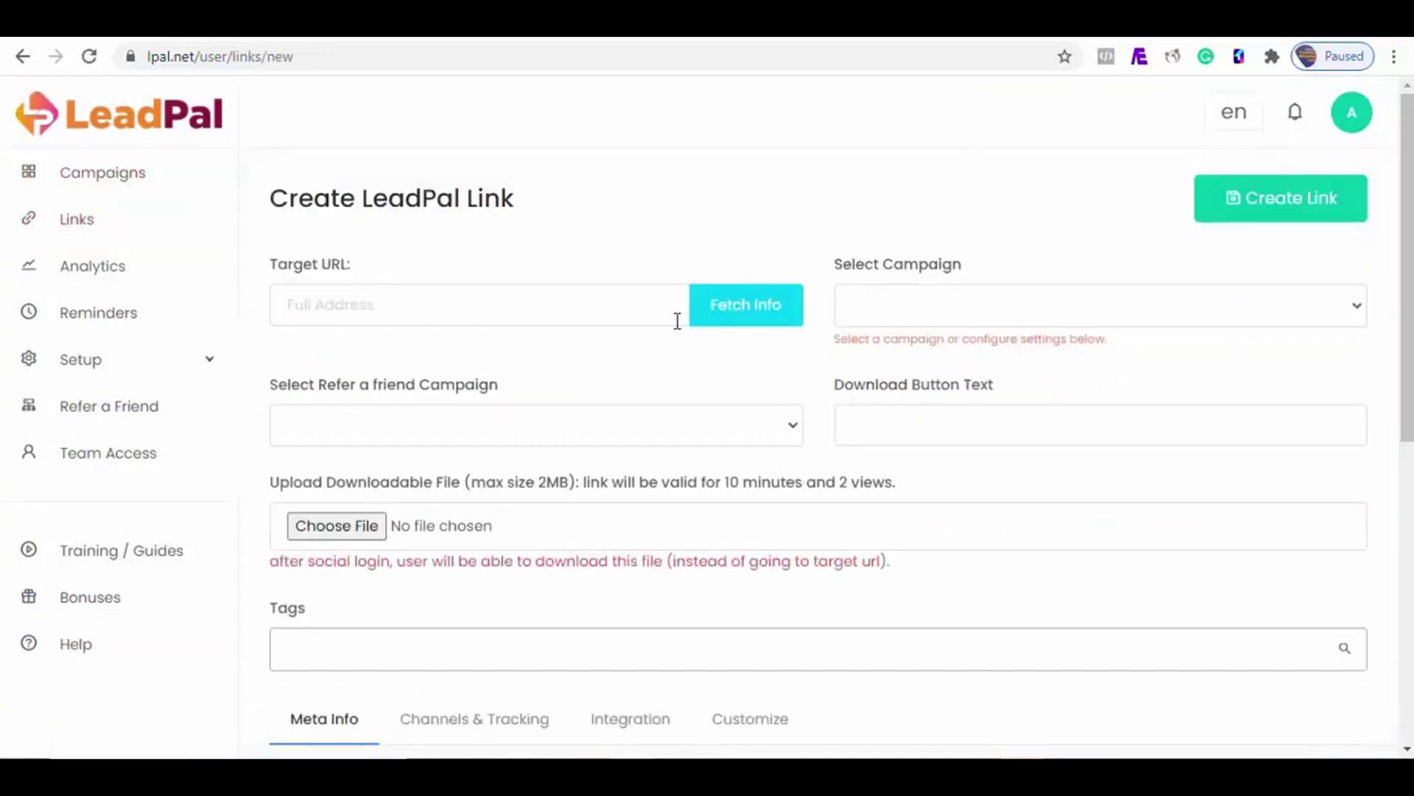
click(583, 309)
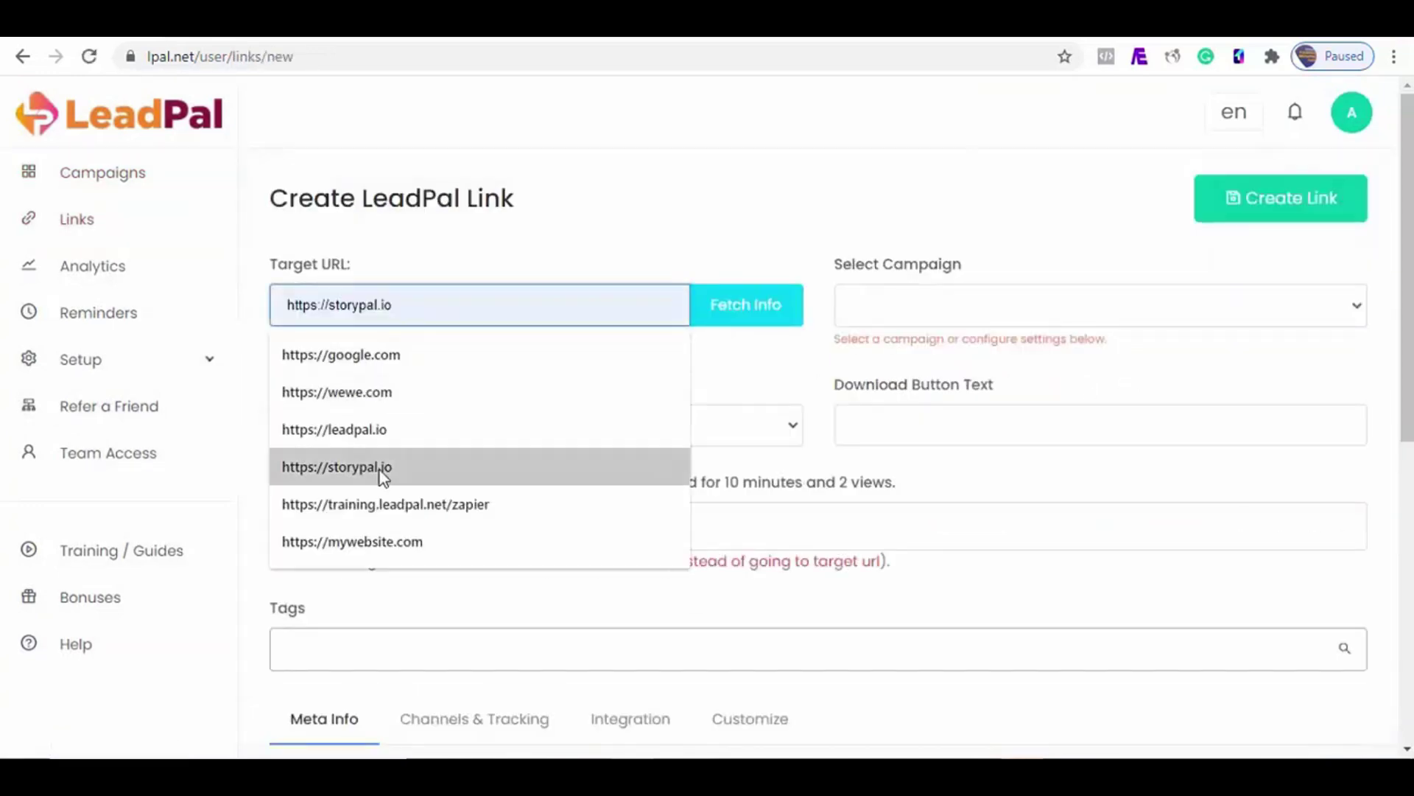
click(356, 472)
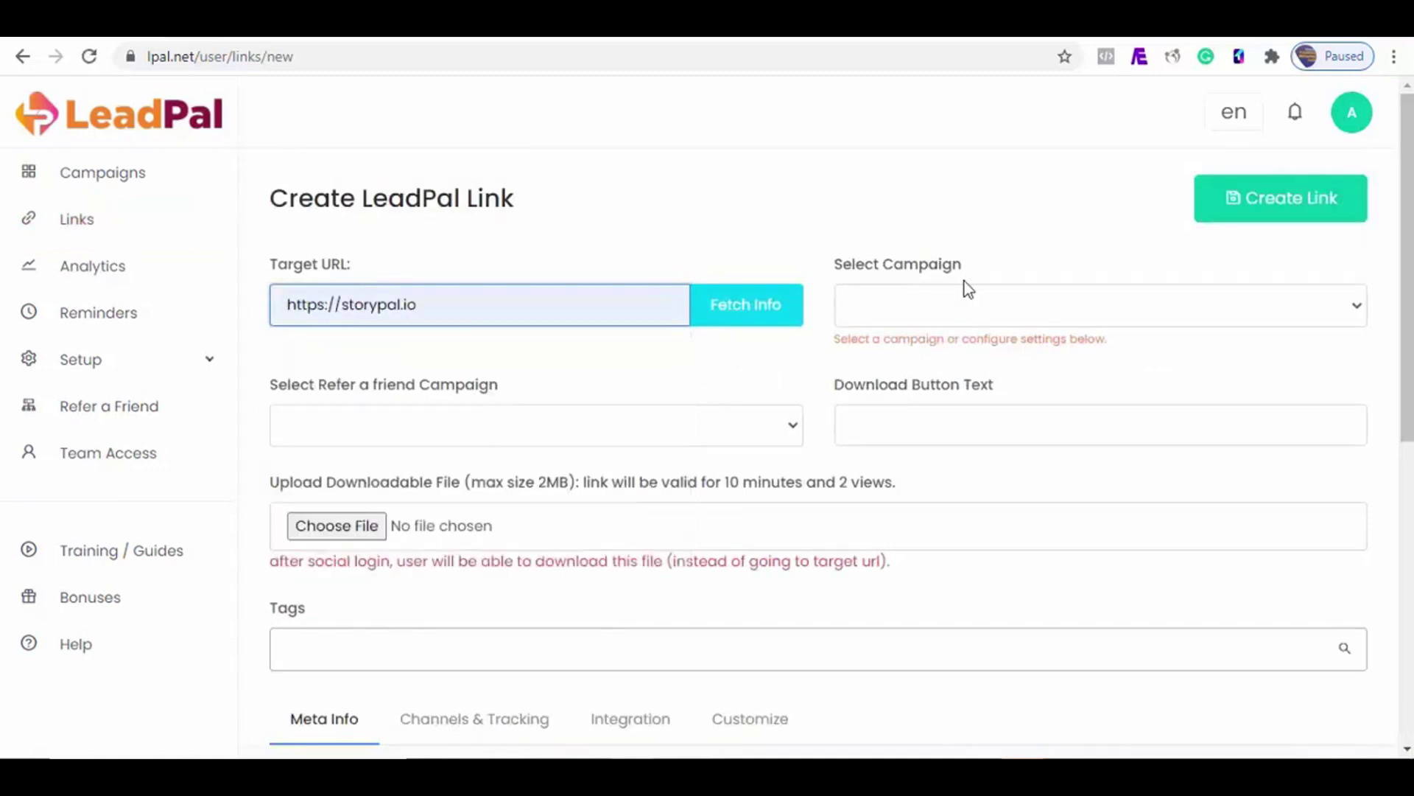
- Attach campaign test to the storypal.io link and create it
click(965, 300)
click(944, 356)
scroll(526, 291, down, 2)
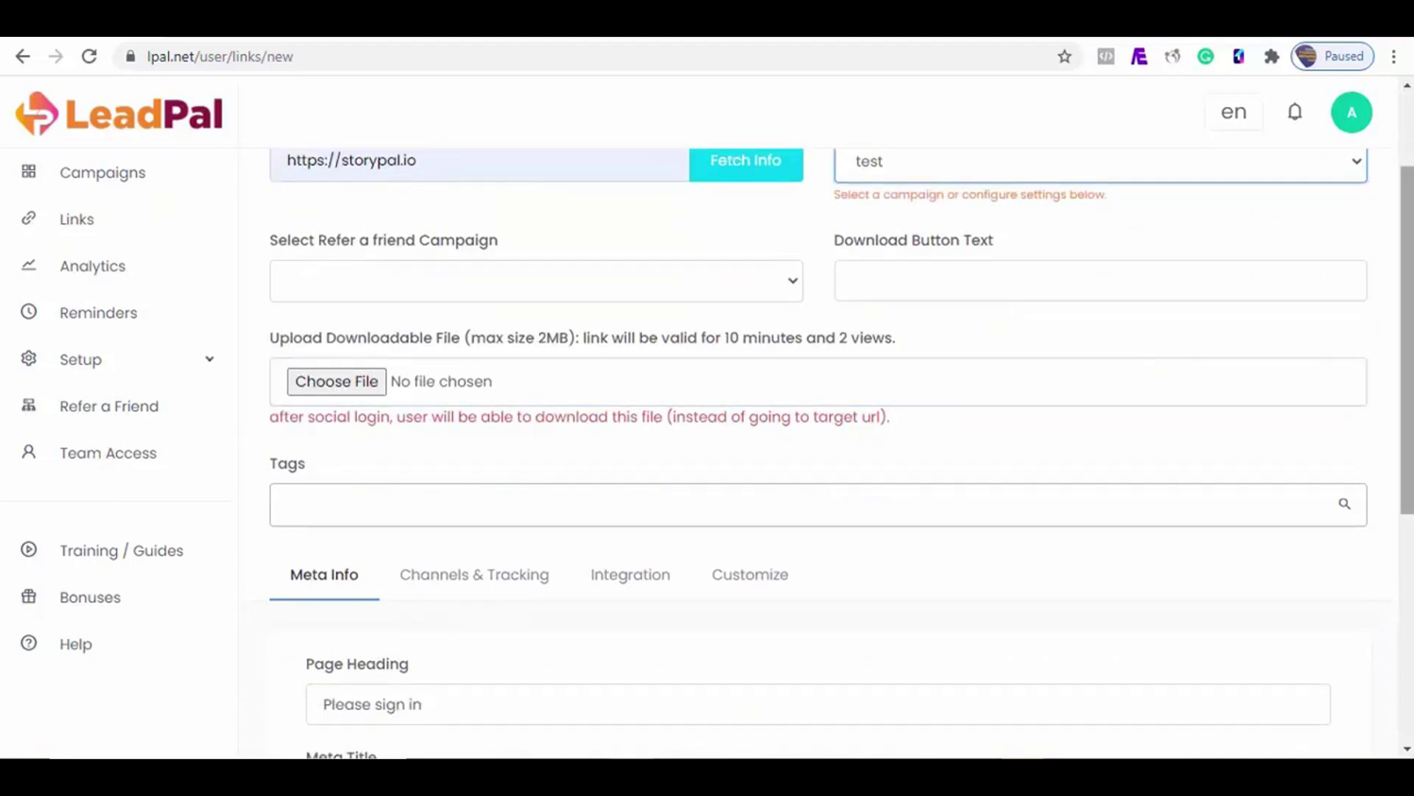
scroll(1154, 354, down, 1)
scroll(860, 442, down, 2)
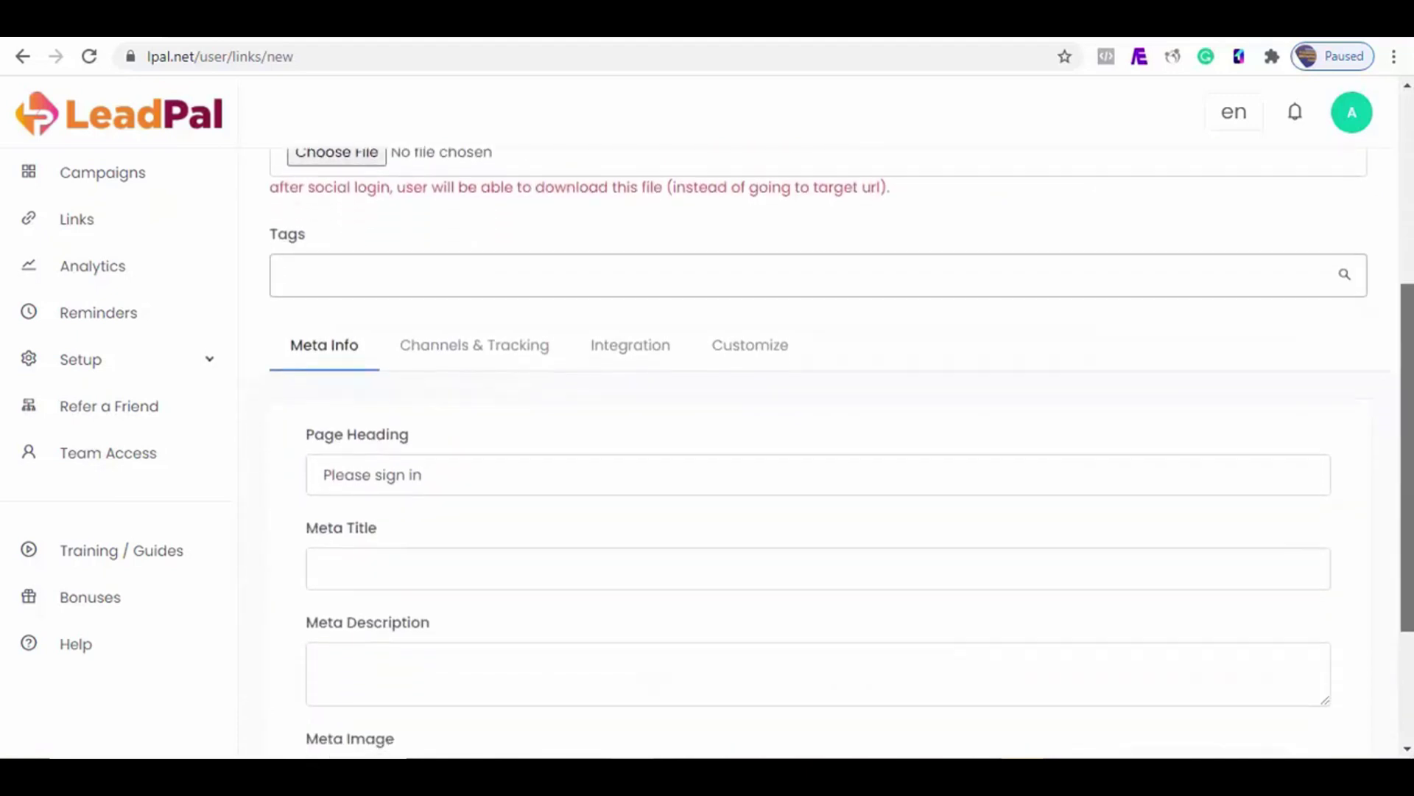
drag(1406, 464, 1401, 244)
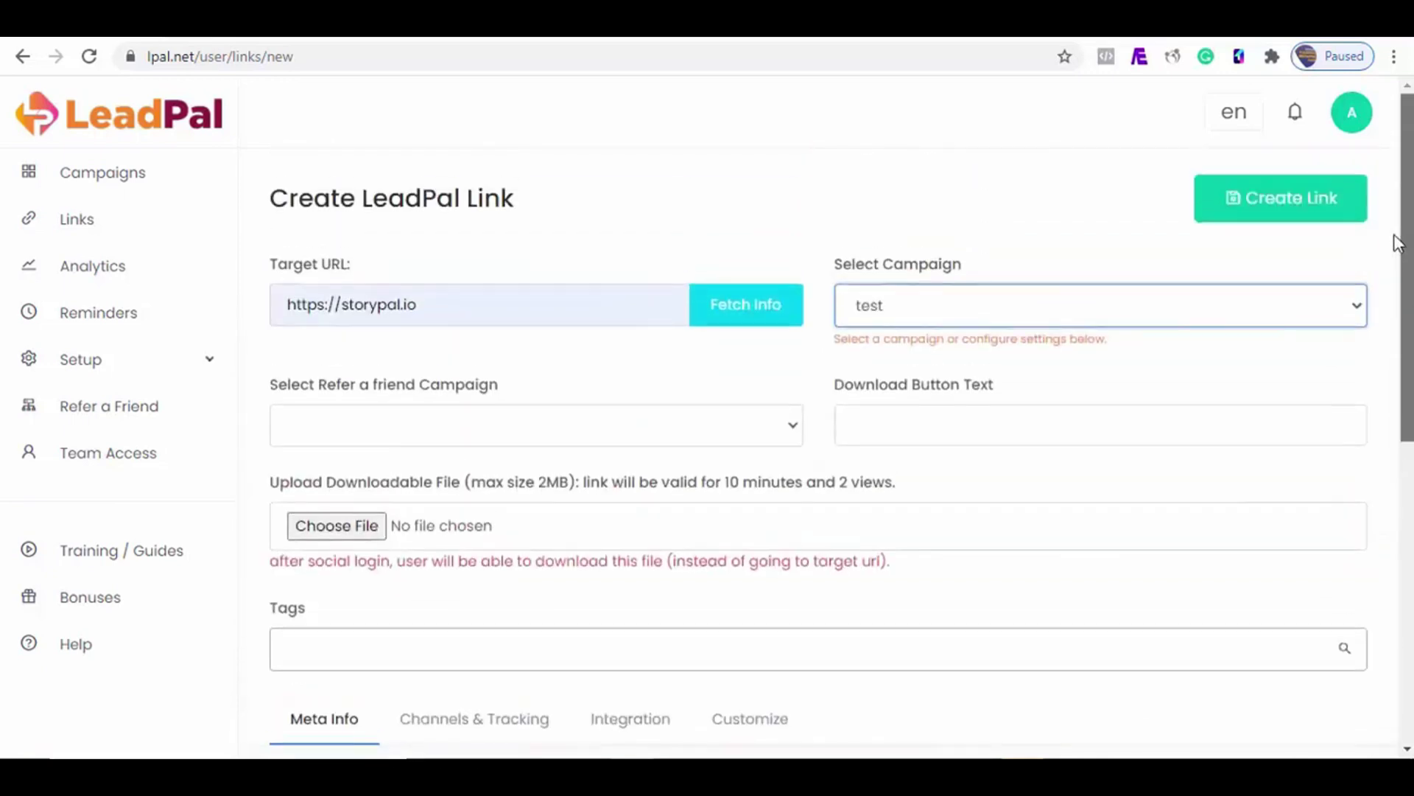
click(1291, 219)
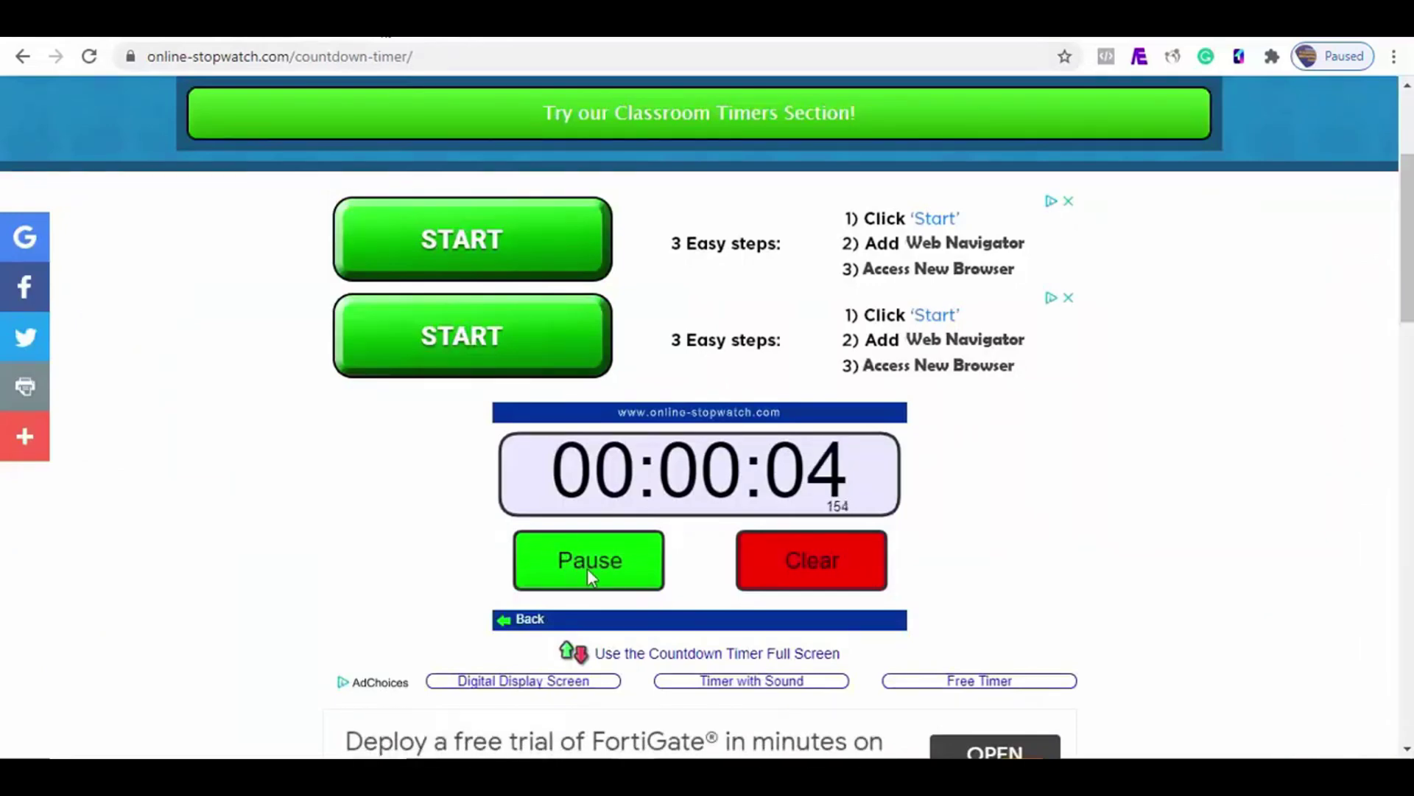
- Pause the Online-Stopwatch countdown and return to LeadPal's link list
click(589, 571)
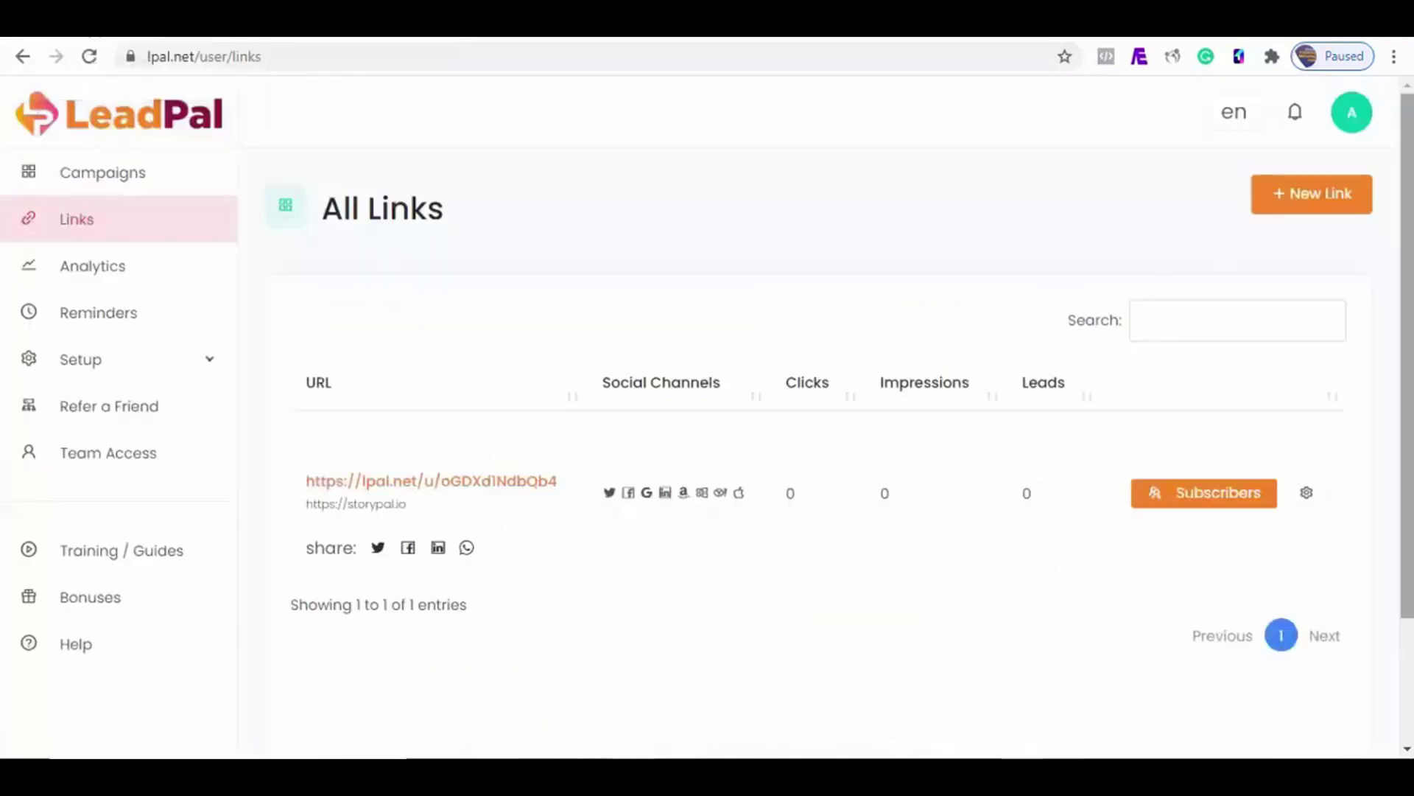
scroll(1406, 295, down, 1)
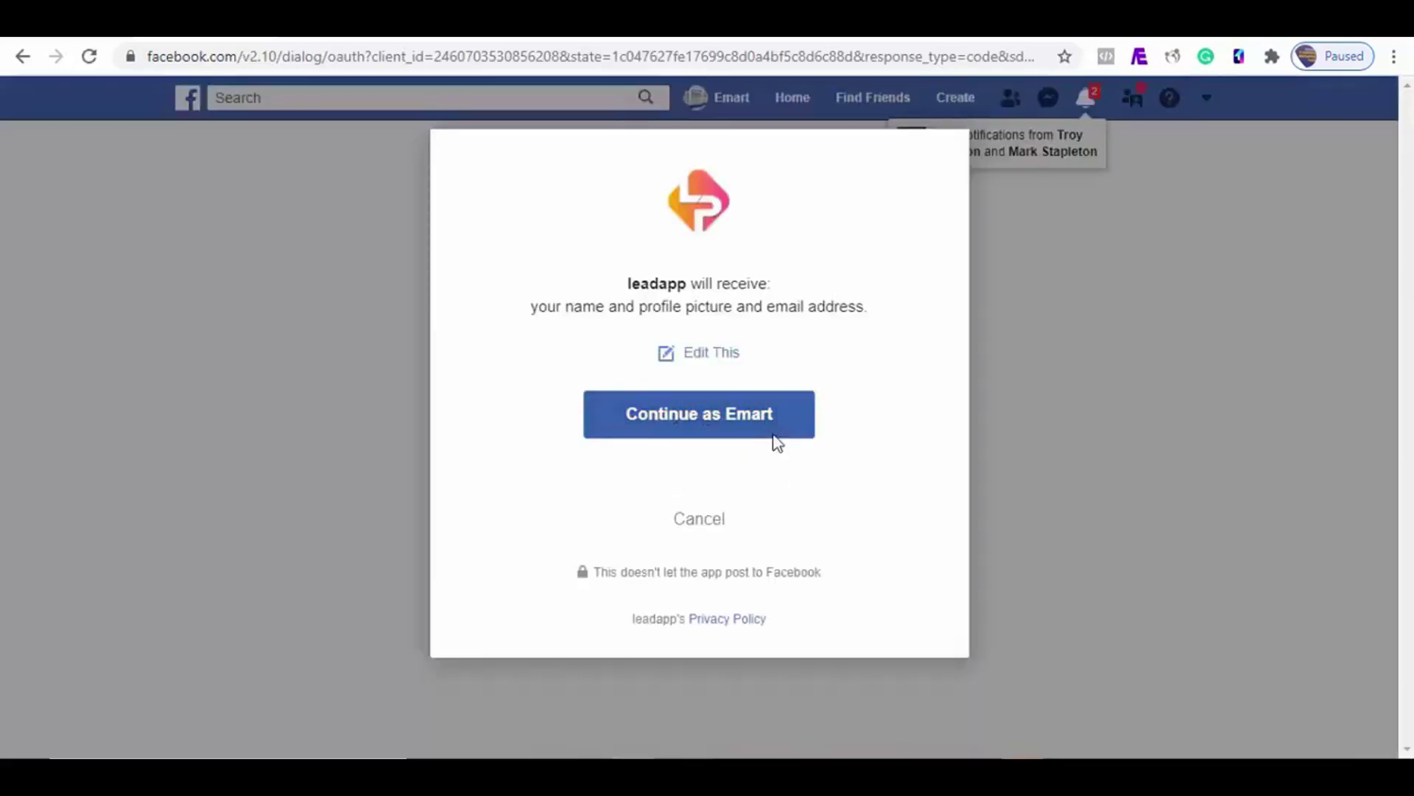
- Continue as Emart on Facebook's leadapp permission dialog to reach storypal.io
click(721, 433)
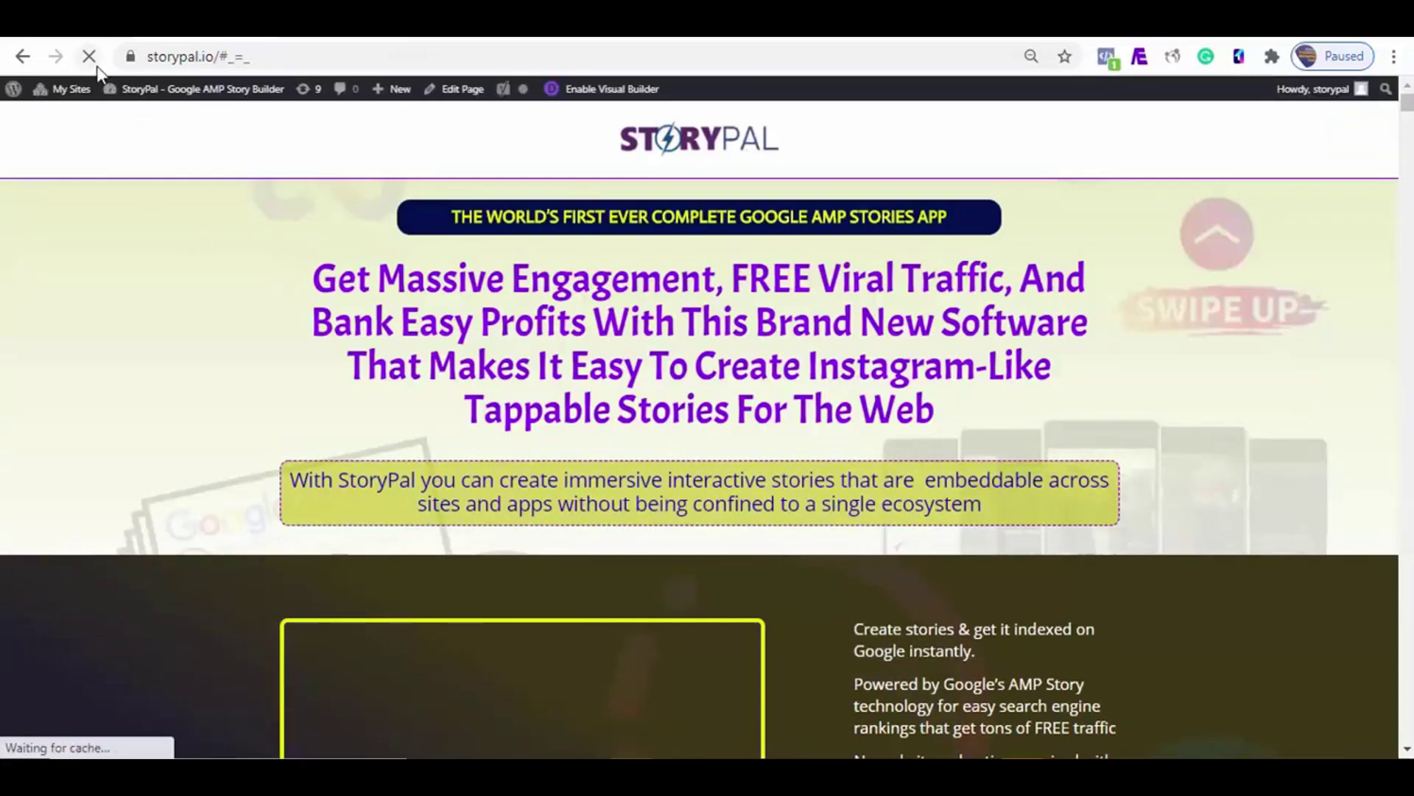
- Check the storypal.io link's Facebook subscriber and its 1 click, 1 impression, 1 lead
click(74, 29)
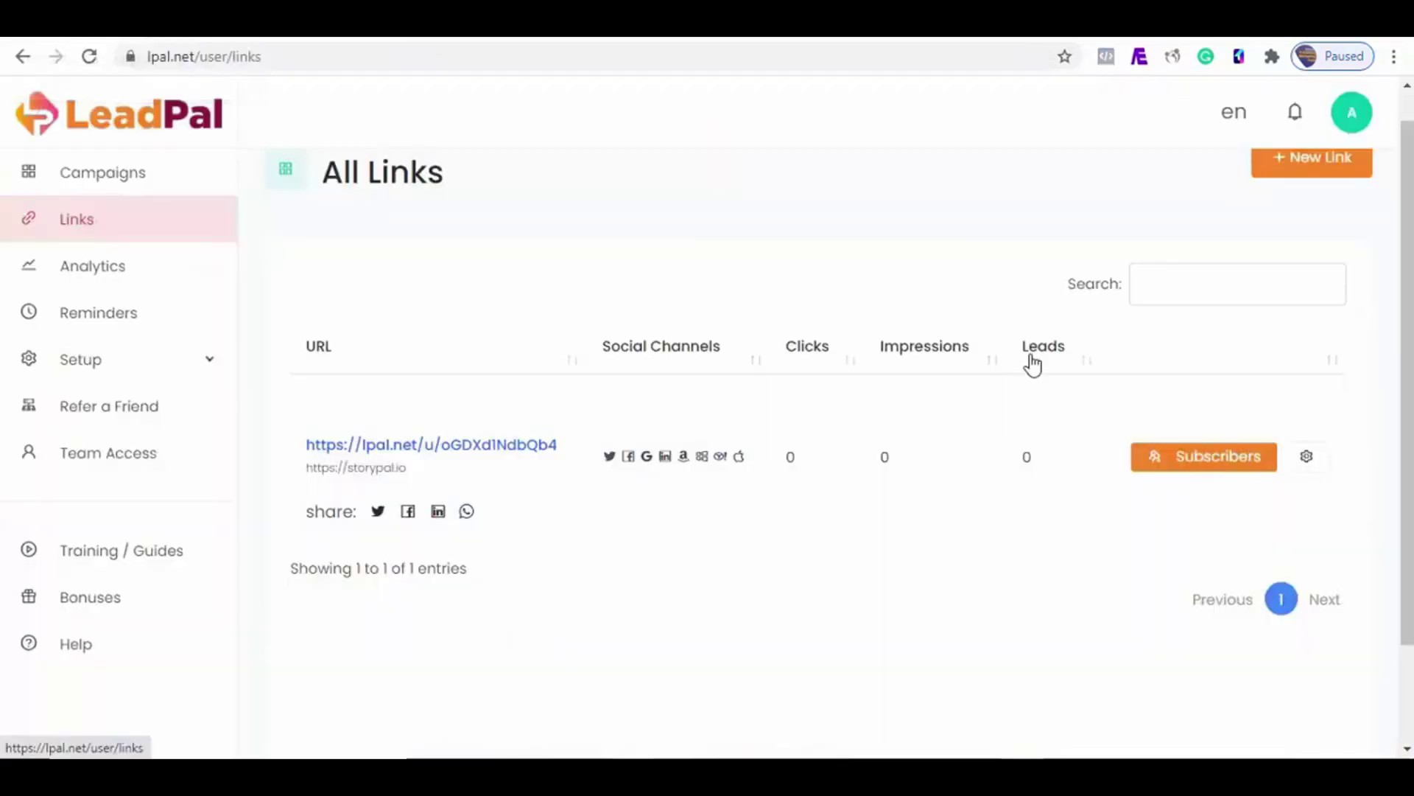
click(1237, 475)
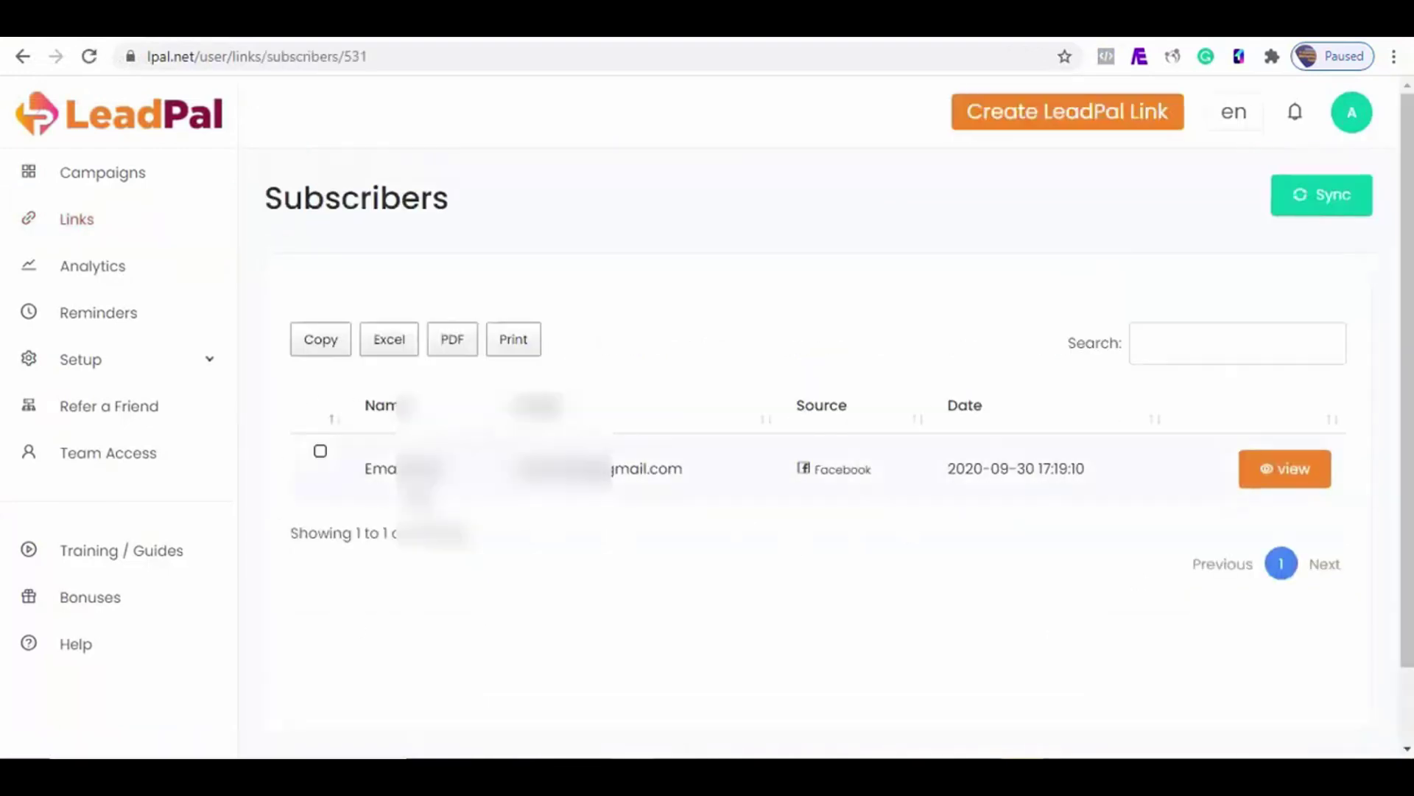
click(77, 221)
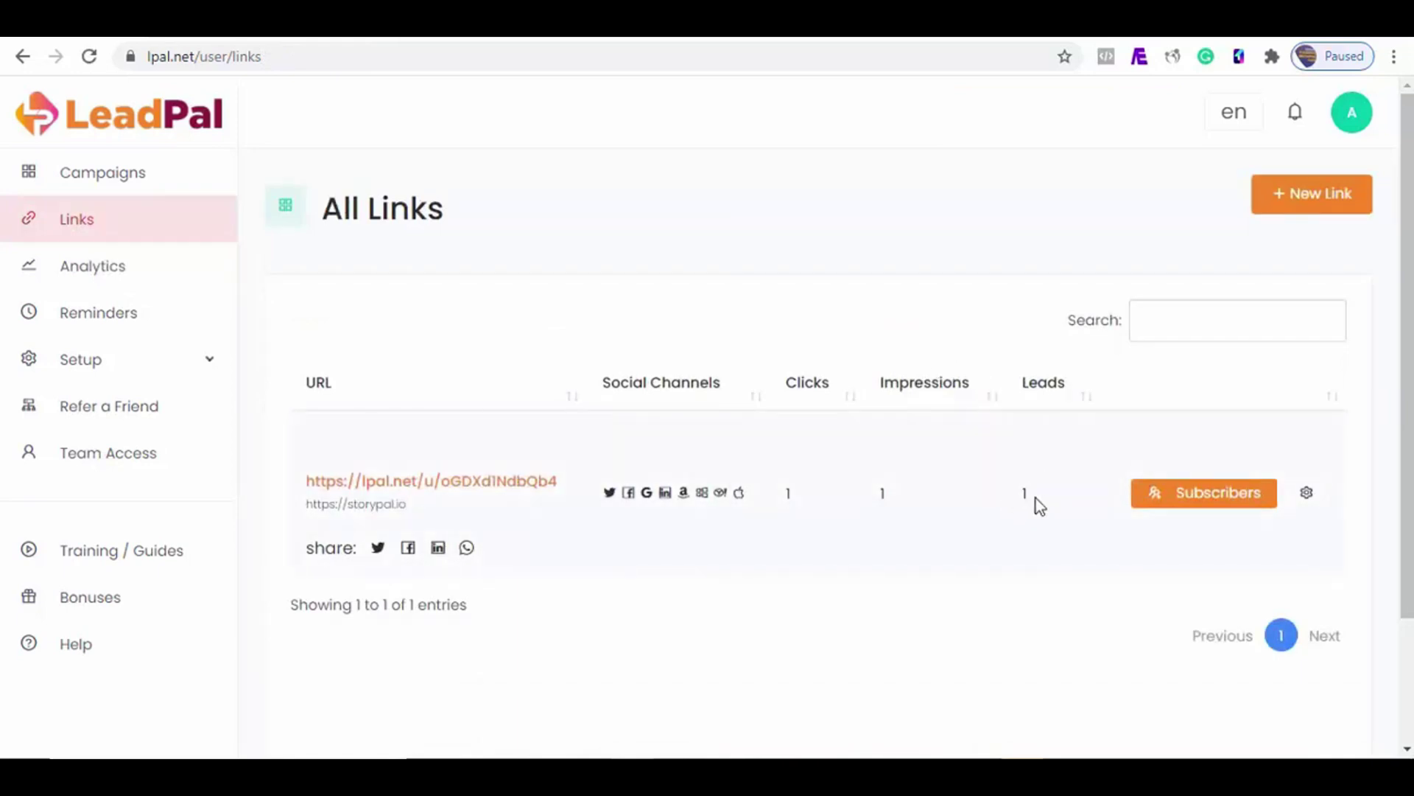
click(1307, 495)
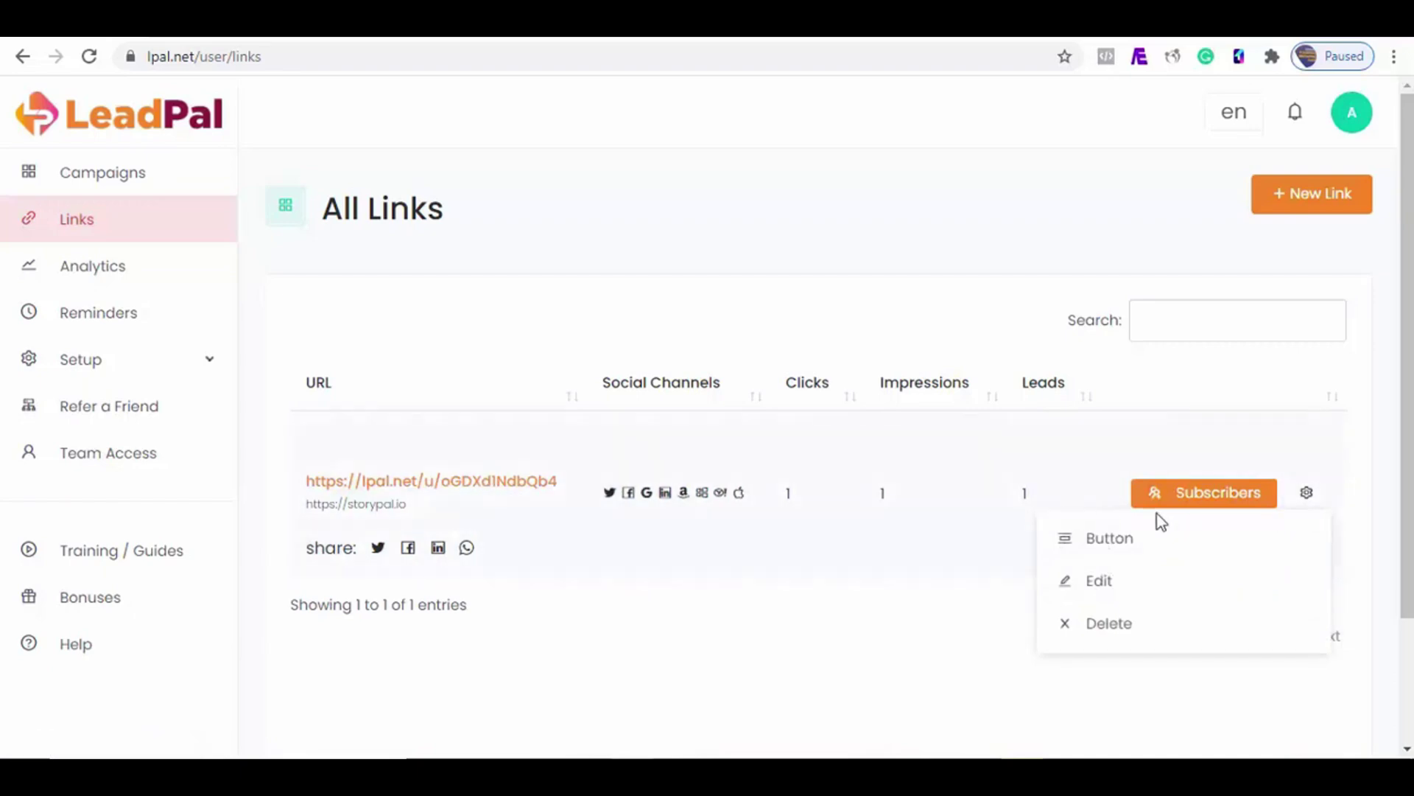
- Show the link's embed button codes and select the Twitter button's href URL
click(1124, 547)
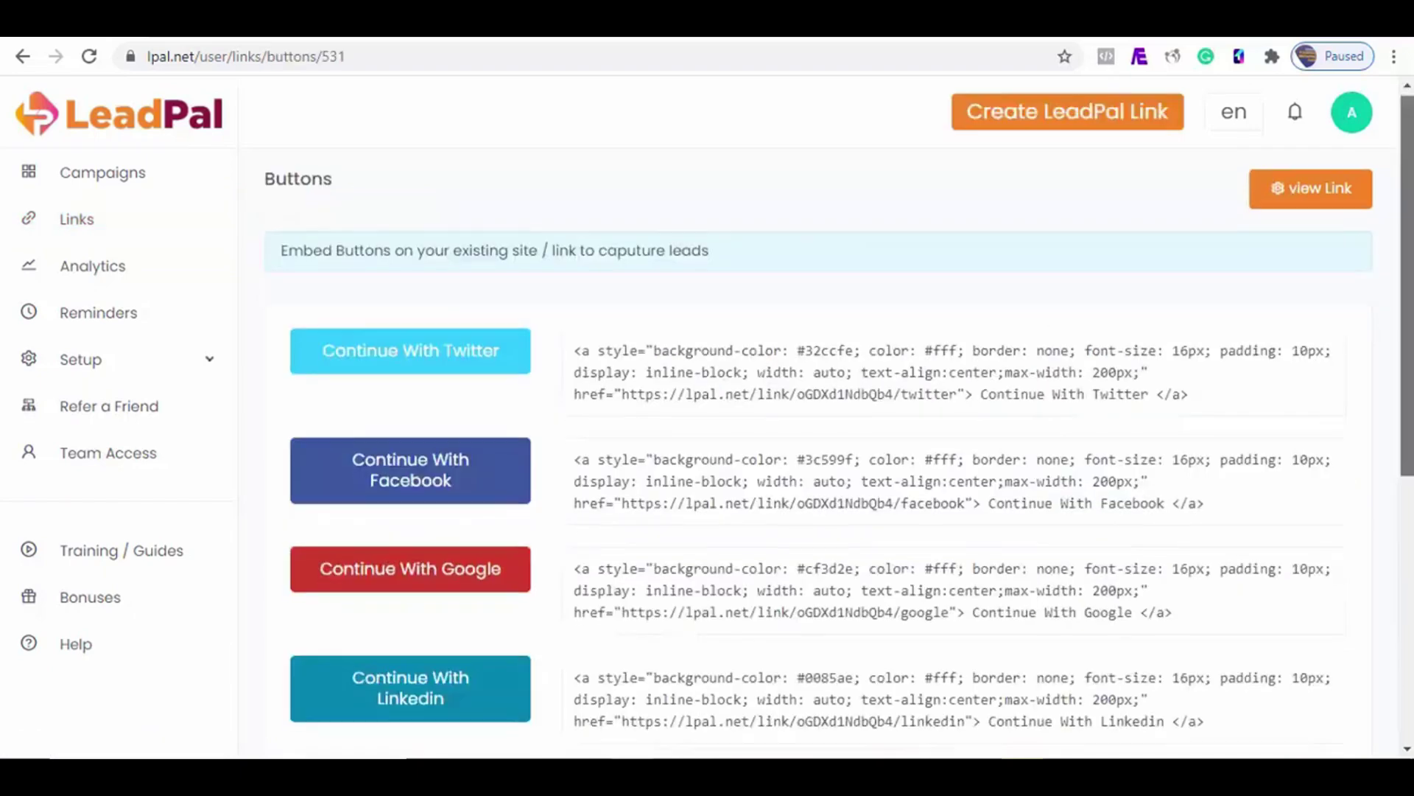
scroll(404, 394, down, 1)
drag(1205, 454, 575, 405)
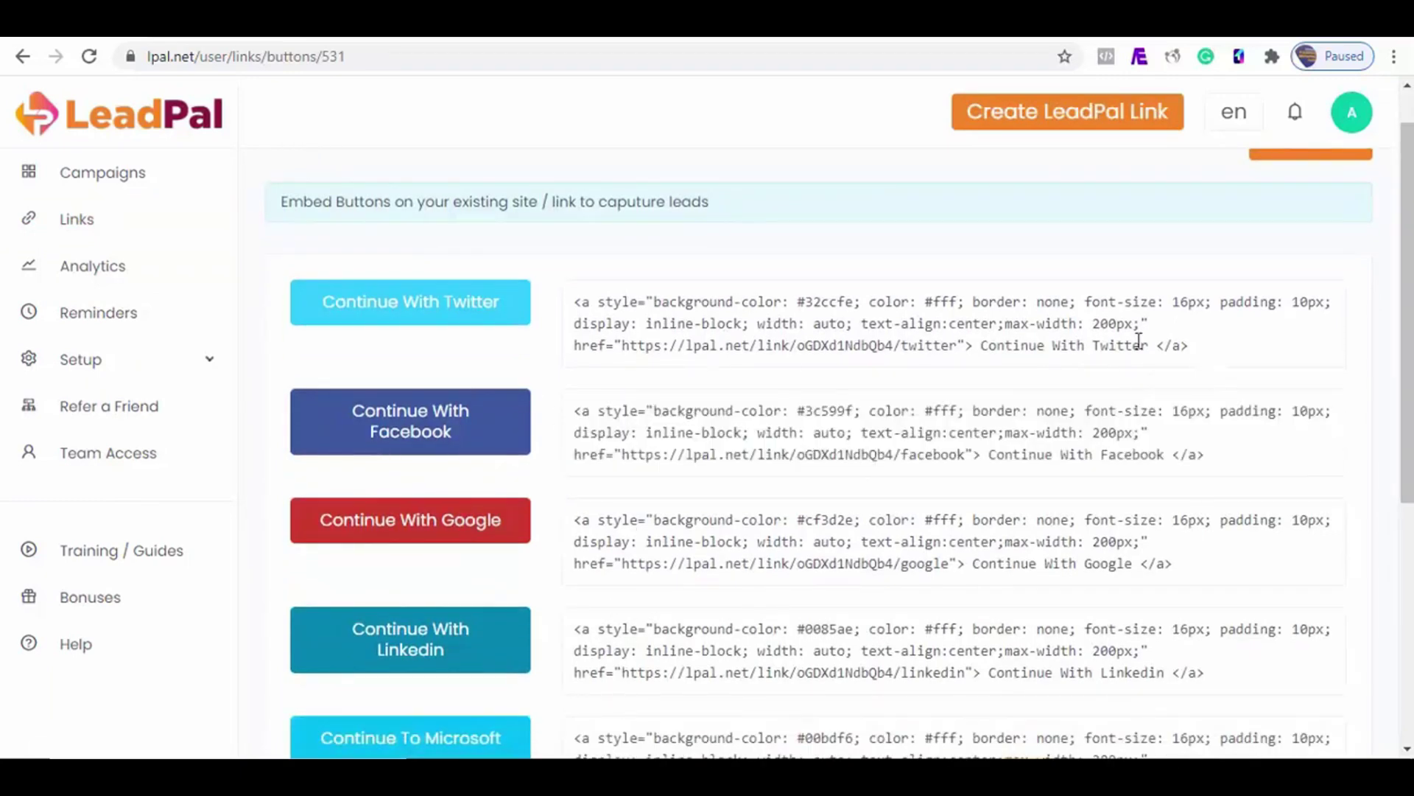
drag(1189, 347, 578, 296)
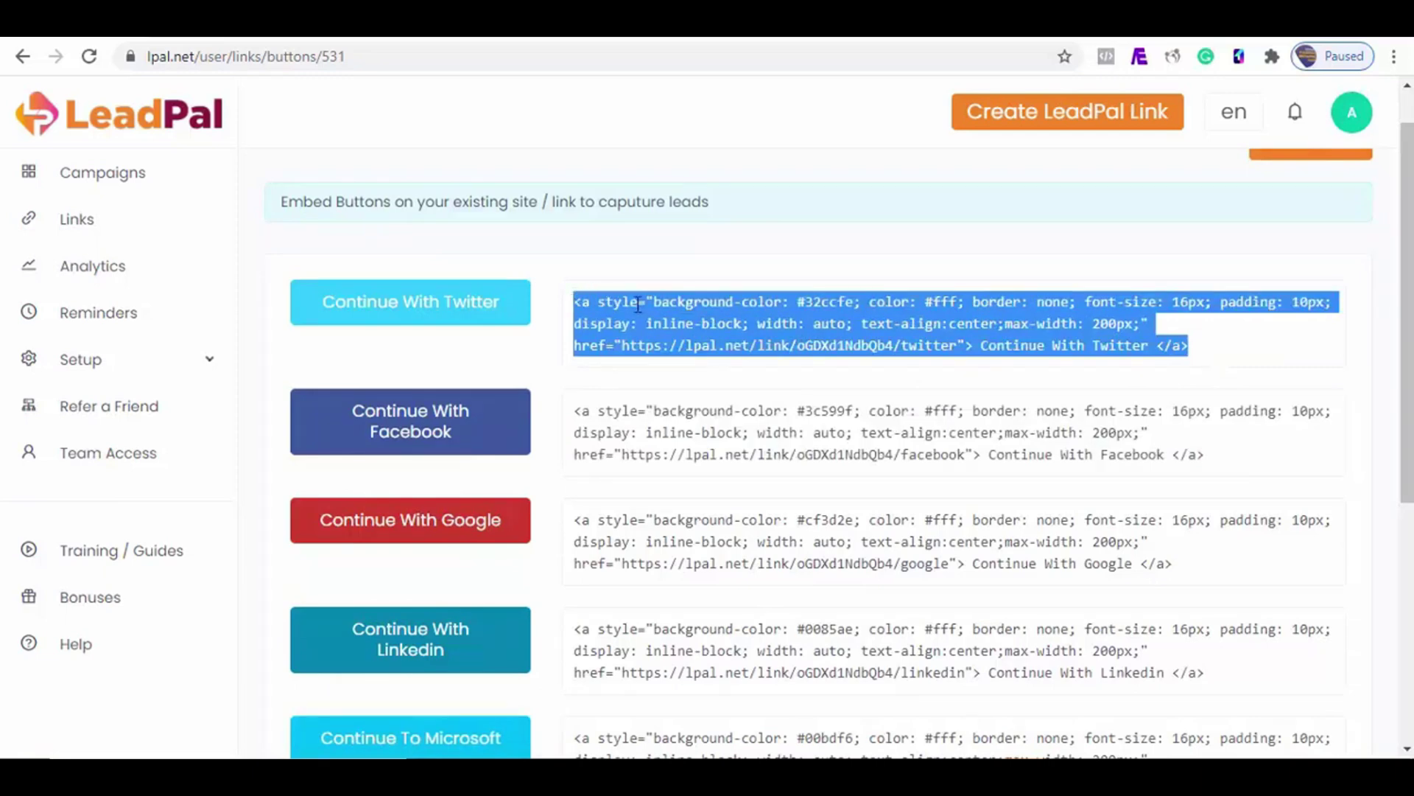
click(1059, 396)
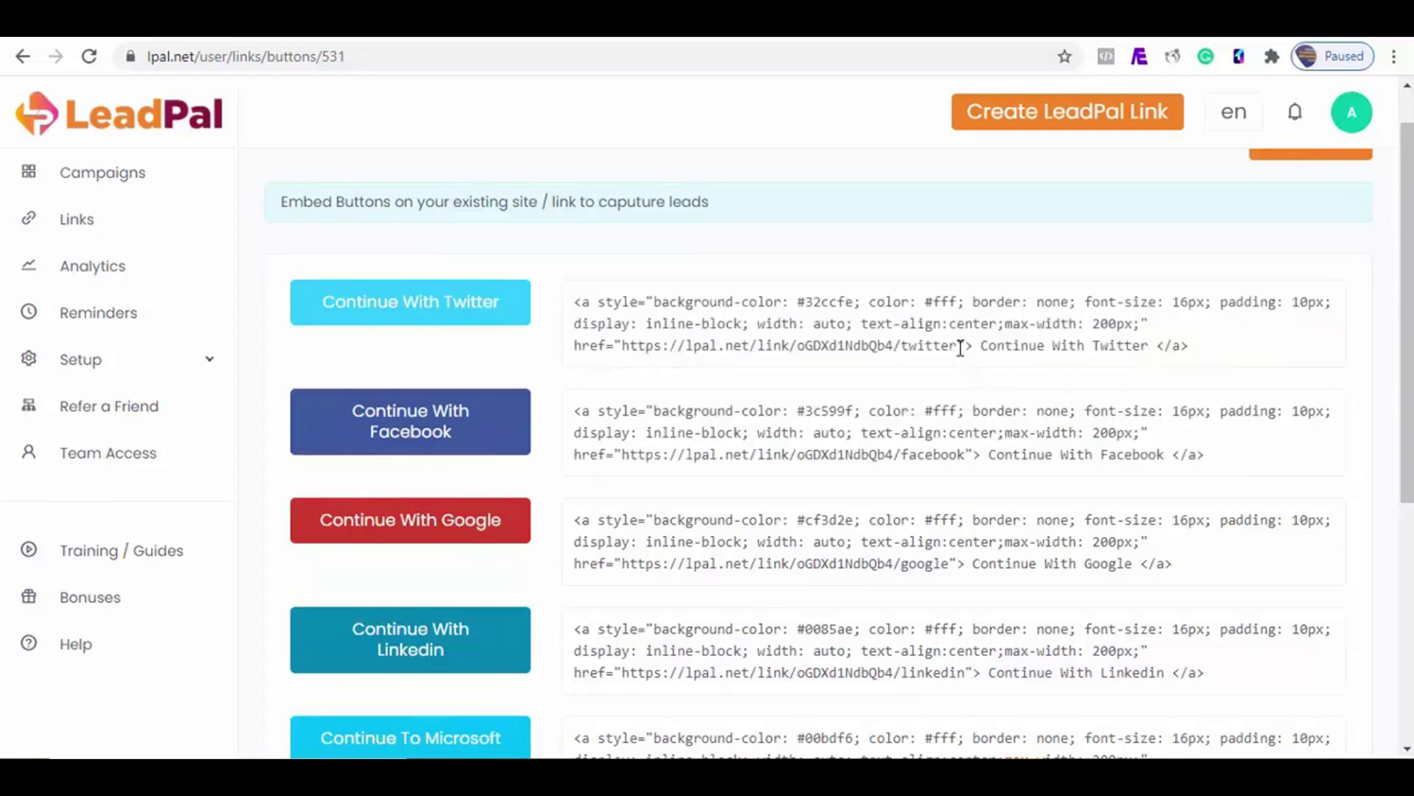
drag(959, 346, 642, 346)
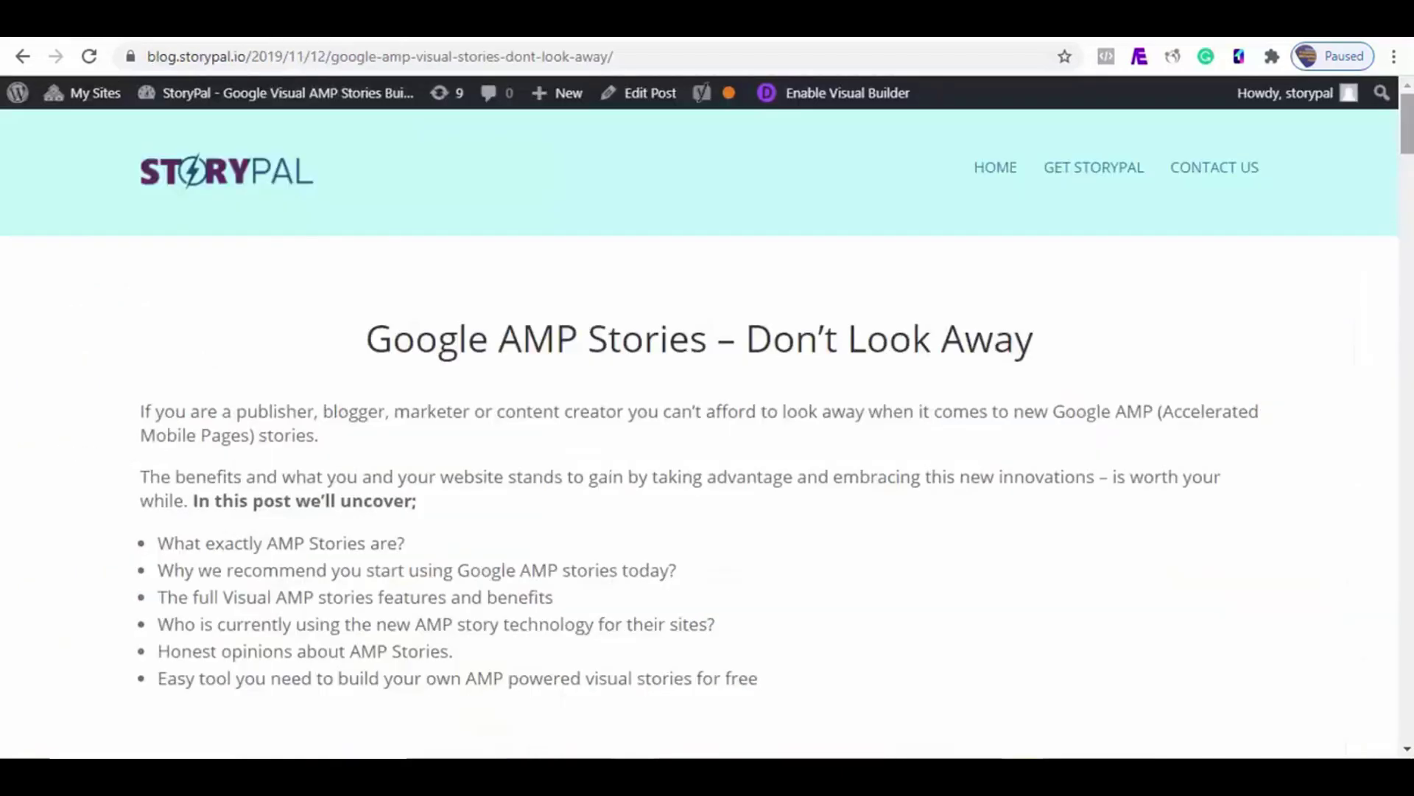
- Bring up the Go Here Now To Start Using StoryPal button's link settings in Divi
scroll(707, 413, down, 10)
scroll(707, 413, down, 10)
scroll(707, 435, down, 5)
scroll(708, 435, down, 2)
scroll(707, 434, down, 5)
scroll(708, 434, down, 2)
scroll(1410, 667, down, 6)
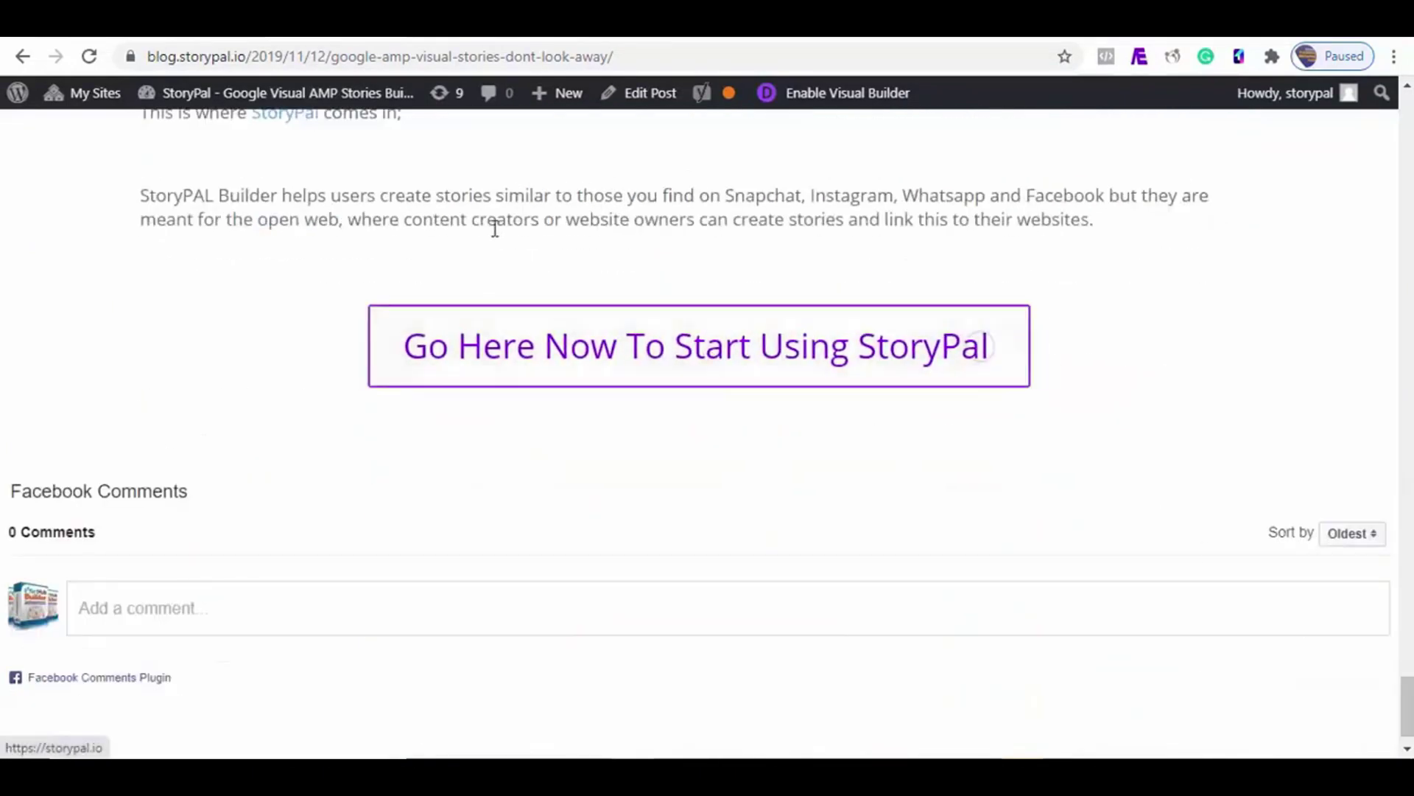
click(834, 105)
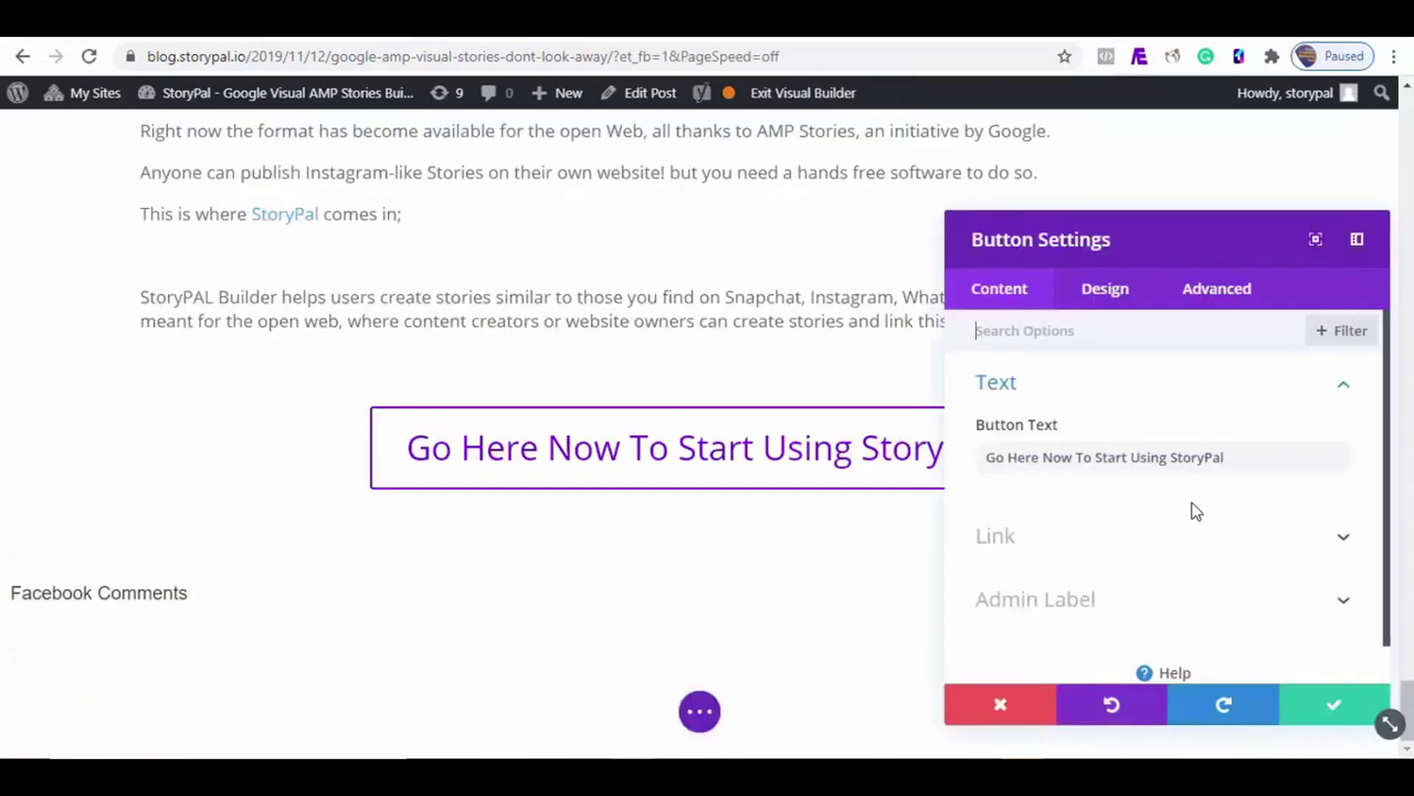
click(1191, 534)
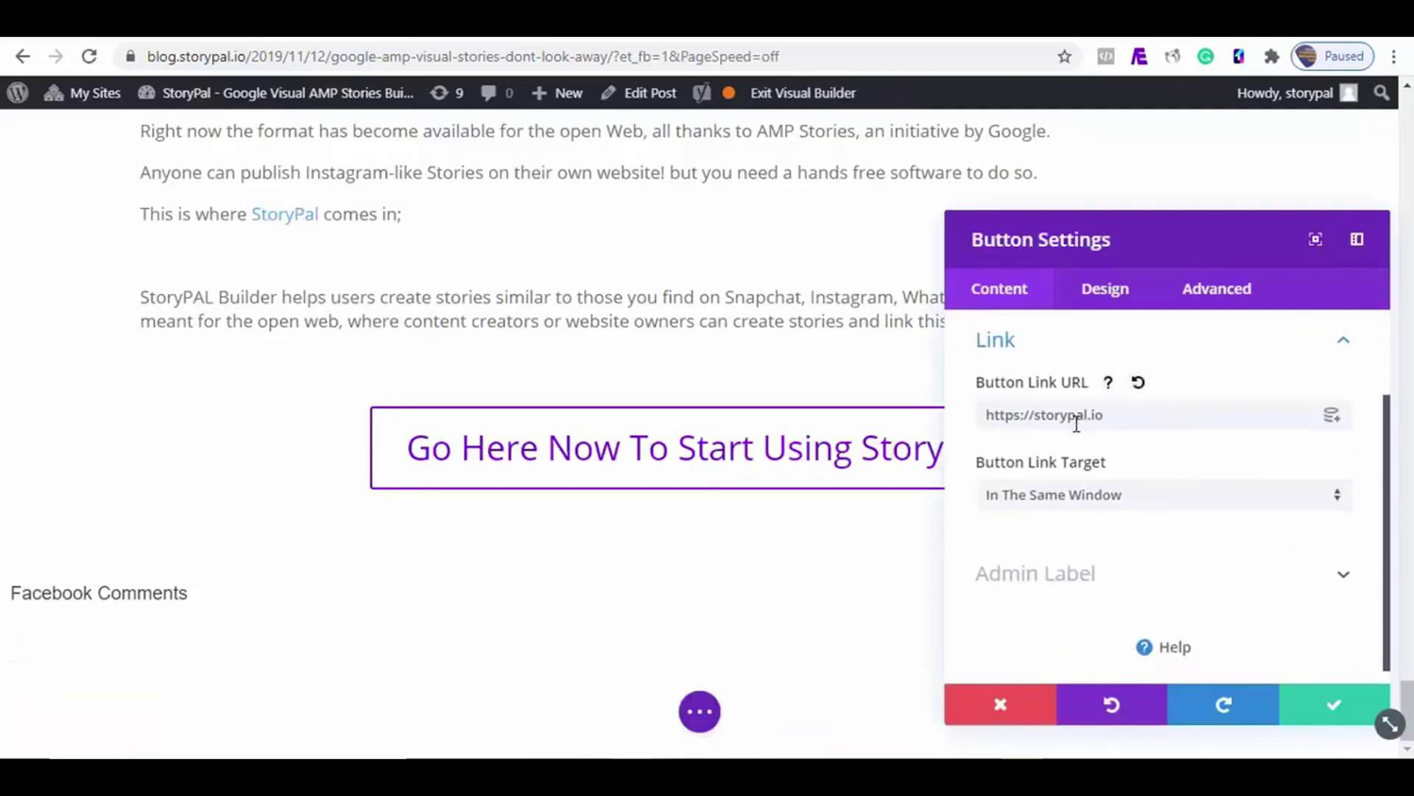
- Replace the button URL with the LeadPal Twitter link and save the page
triple_click(1076, 424)
text(https://lpal.net/link/oGDXd1NdbQb4/twitter)
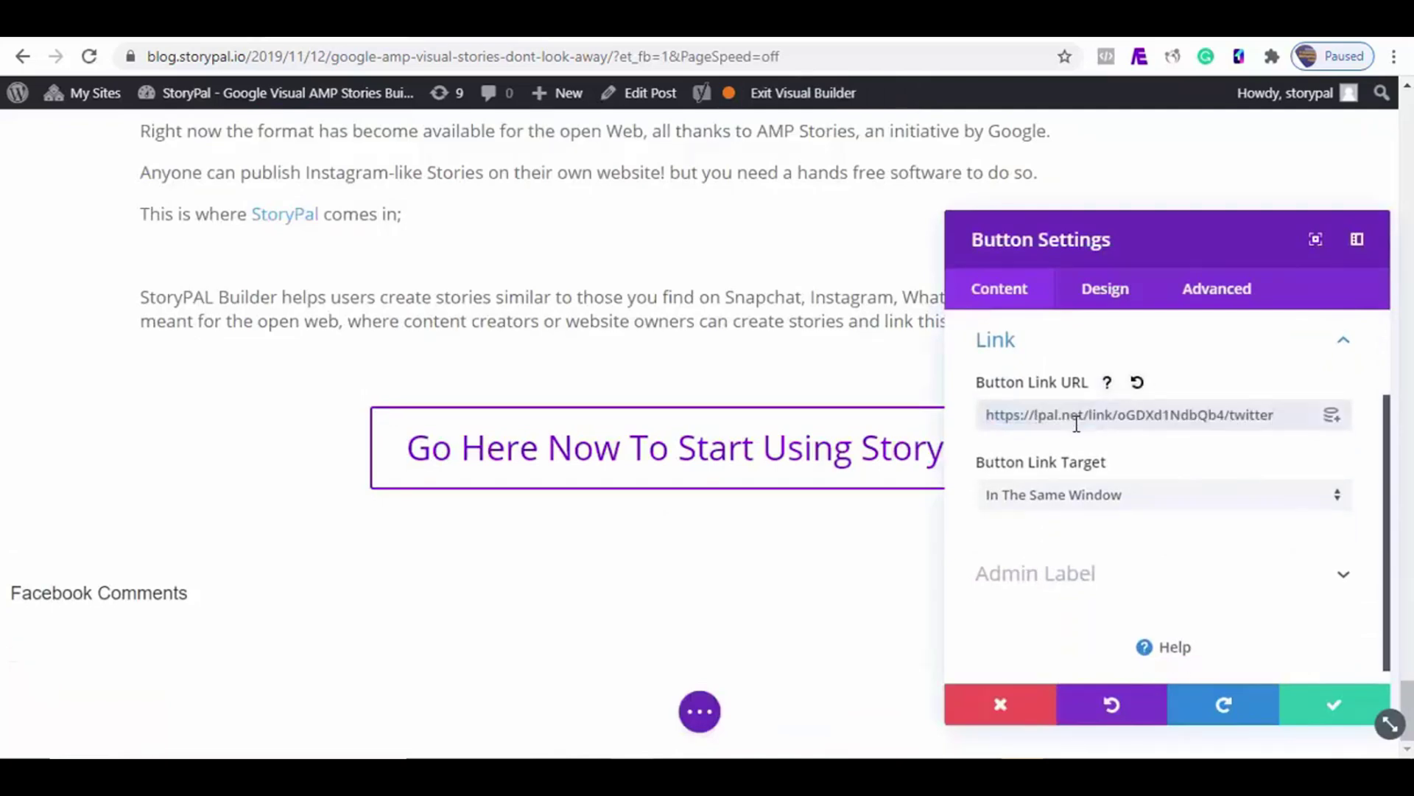
click(1328, 705)
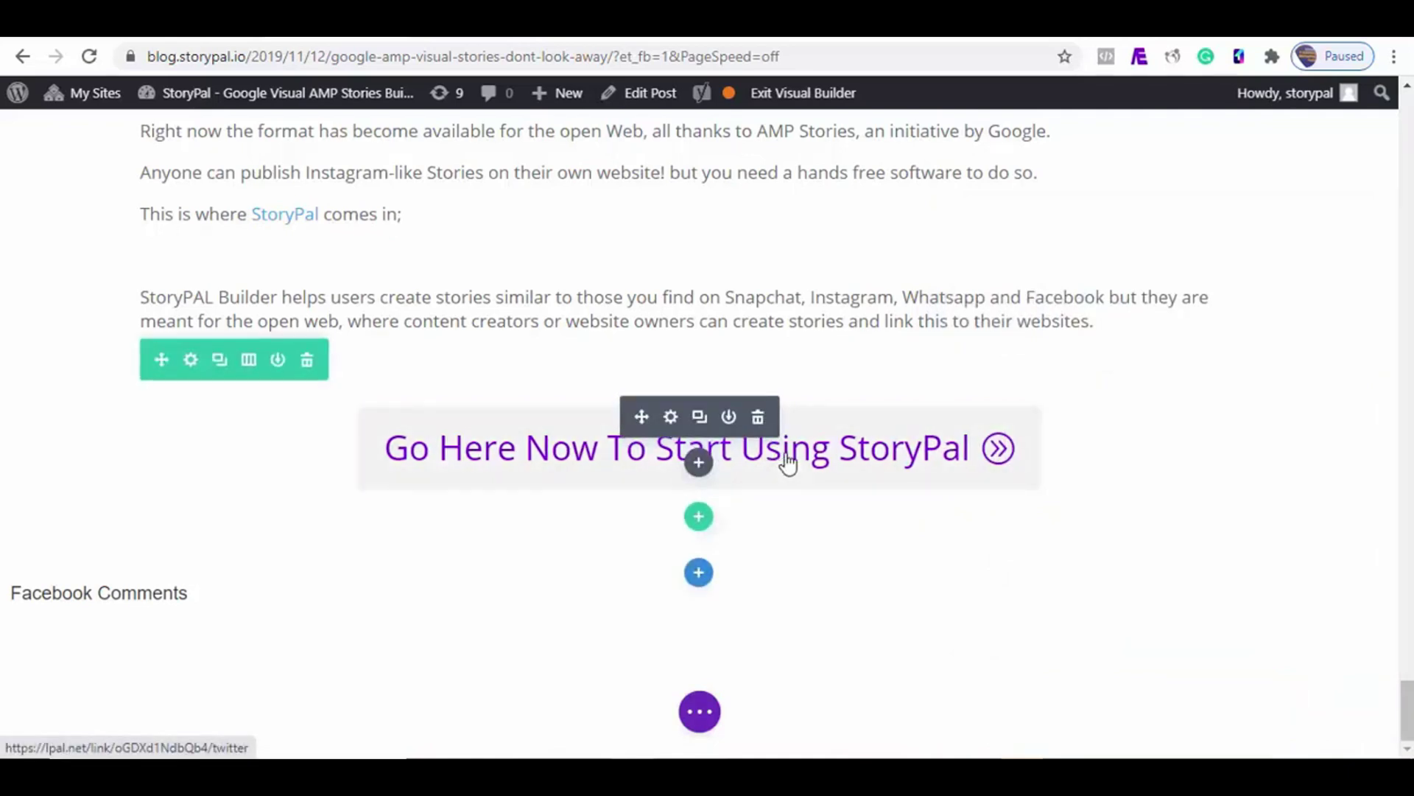
click(699, 711)
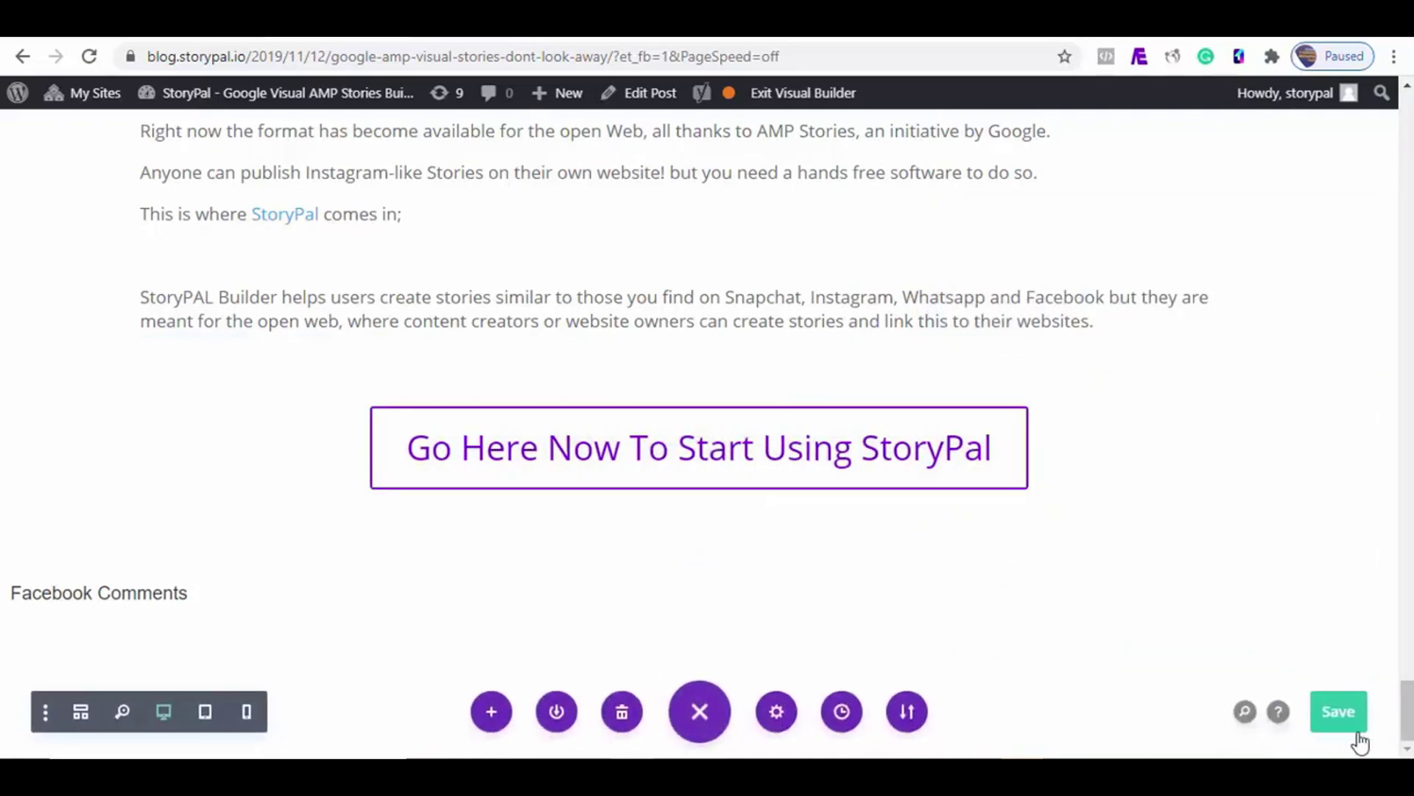
click(1345, 711)
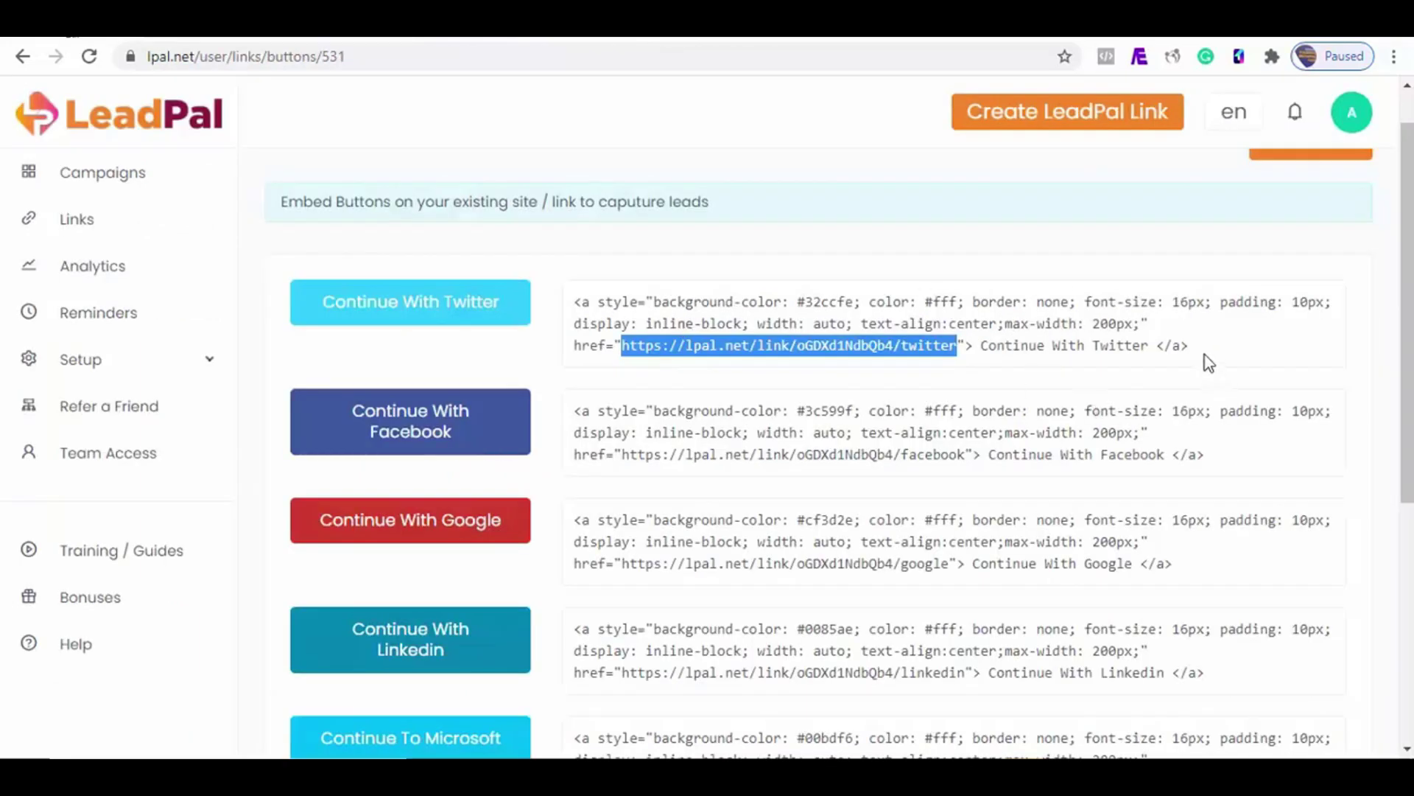
- Select the full Continue With Twitter <a …> embed snippet
drag(1208, 361, 590, 301)
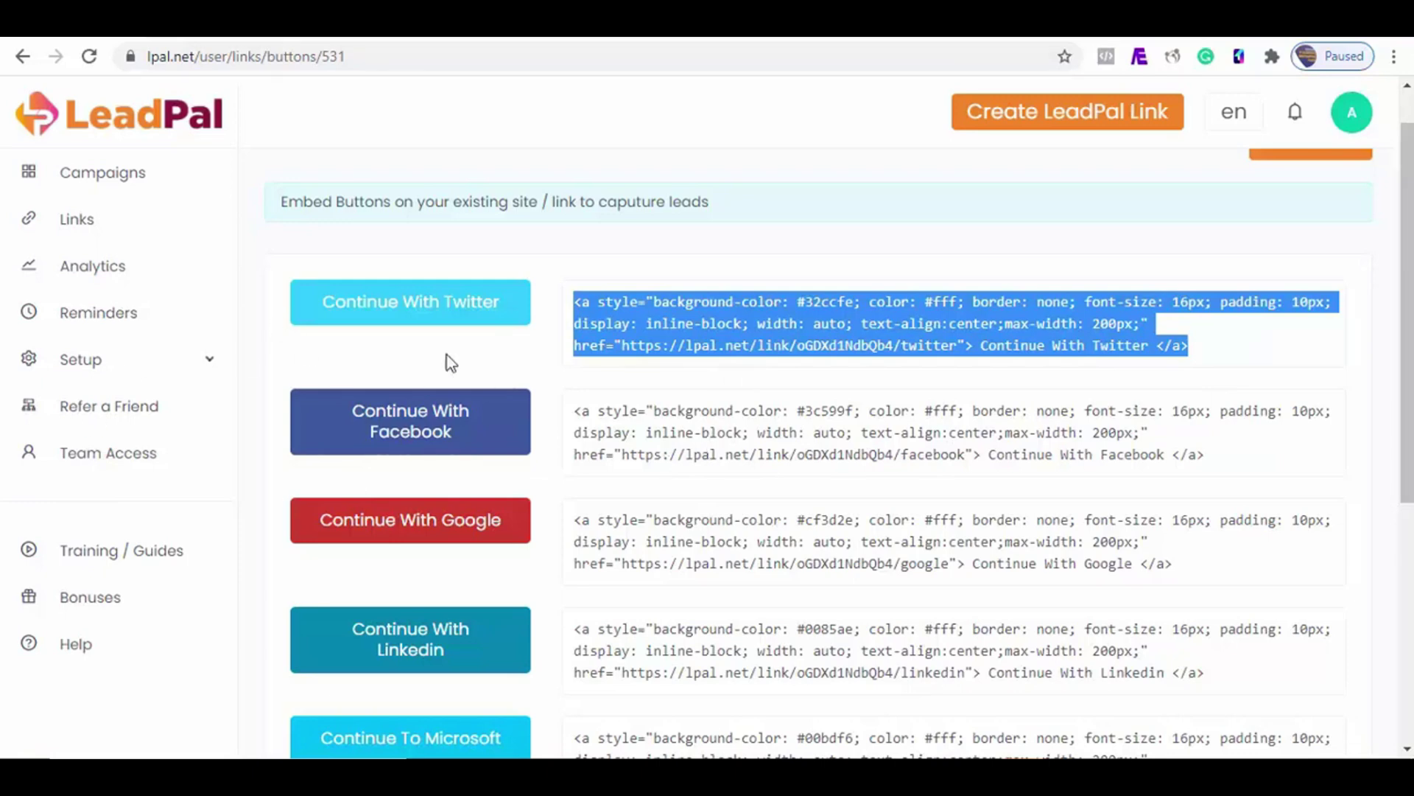
click(118, 318)
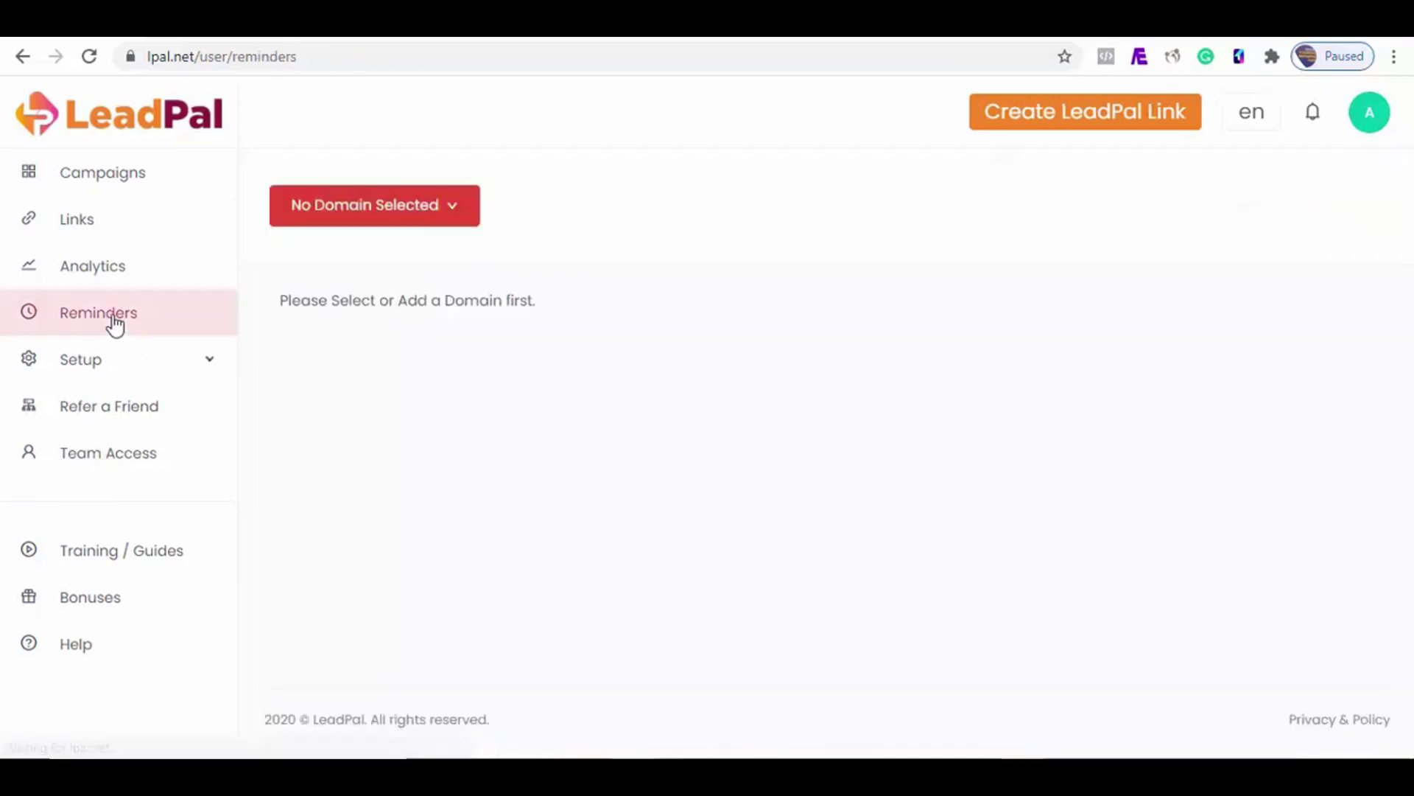
click(464, 212)
click(357, 259)
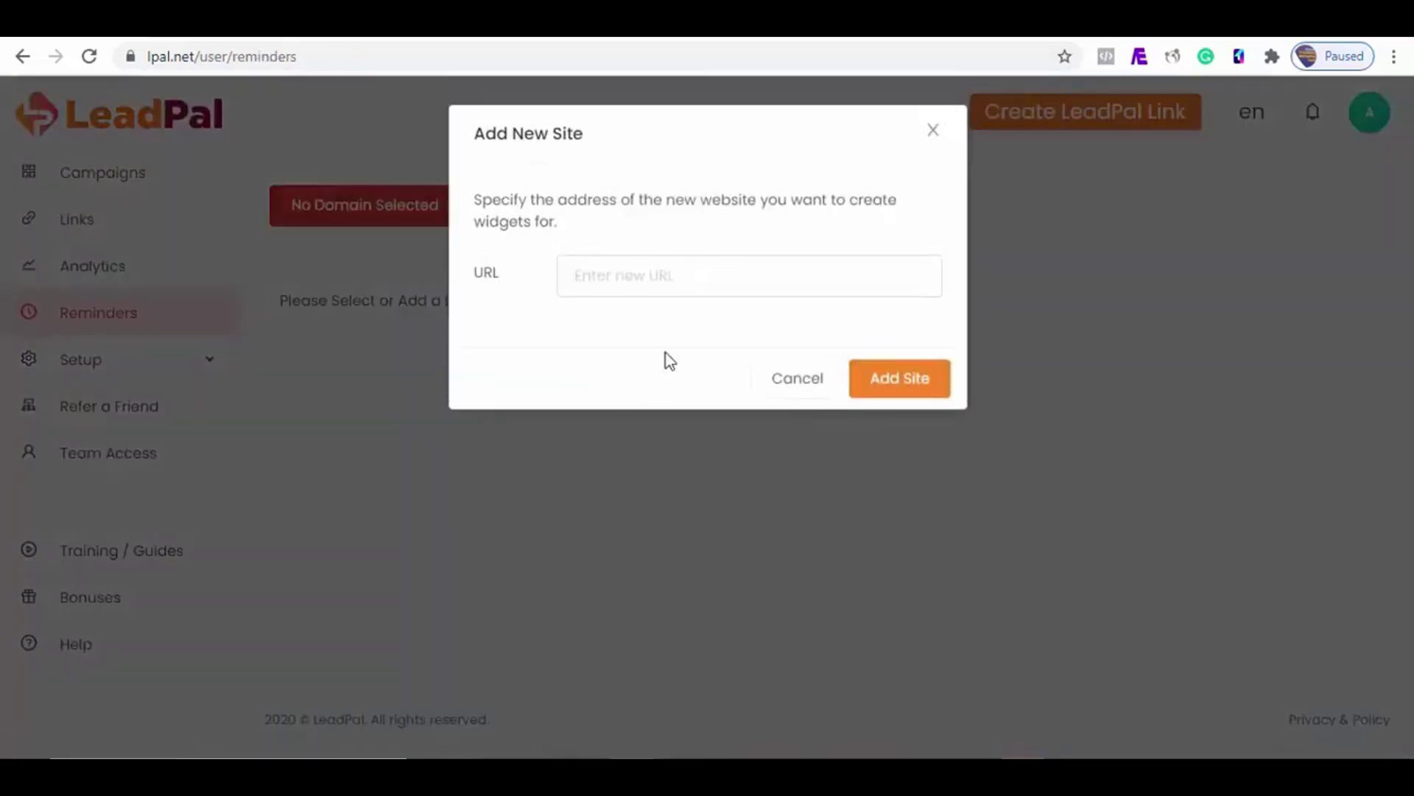
click(593, 282)
text(https://blog.storypal.io)
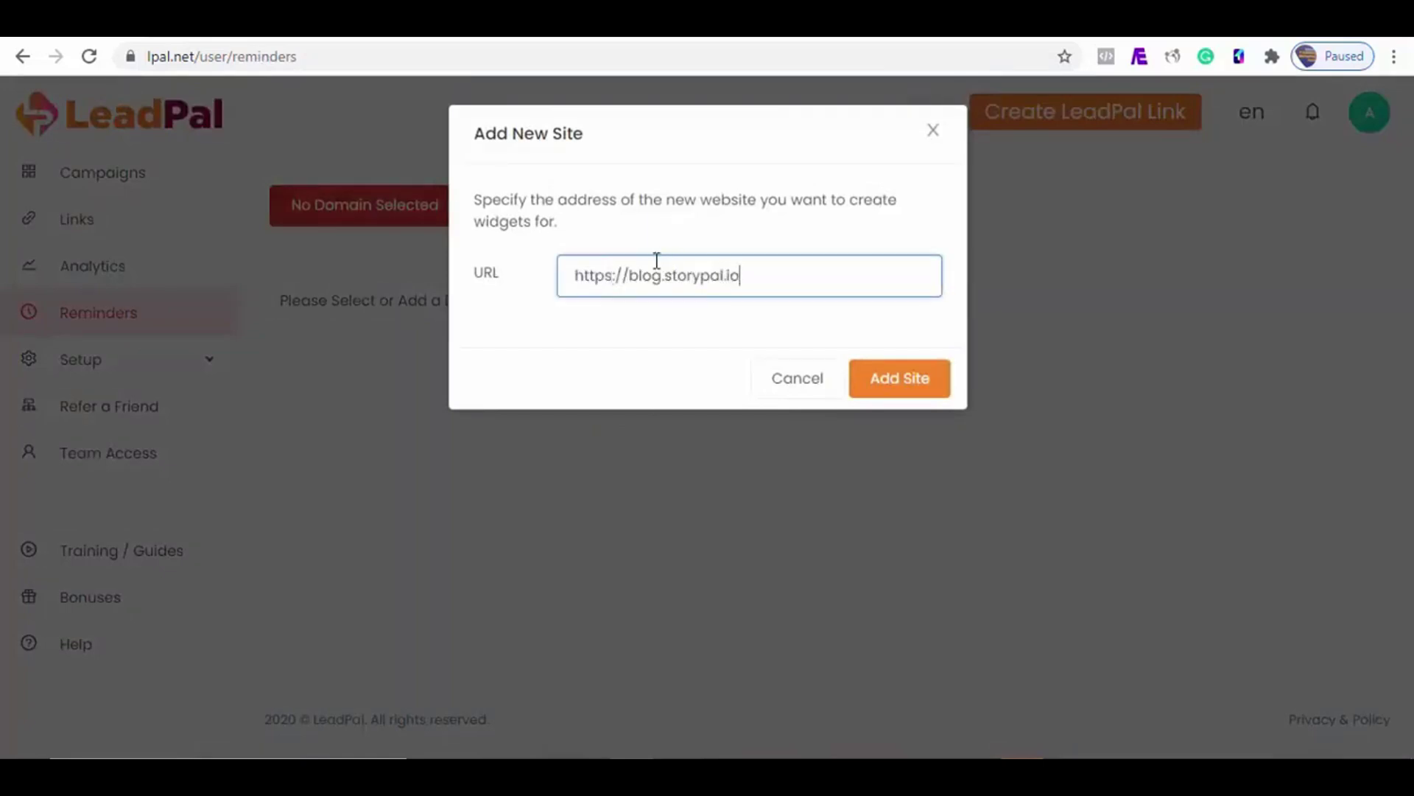
click(877, 400)
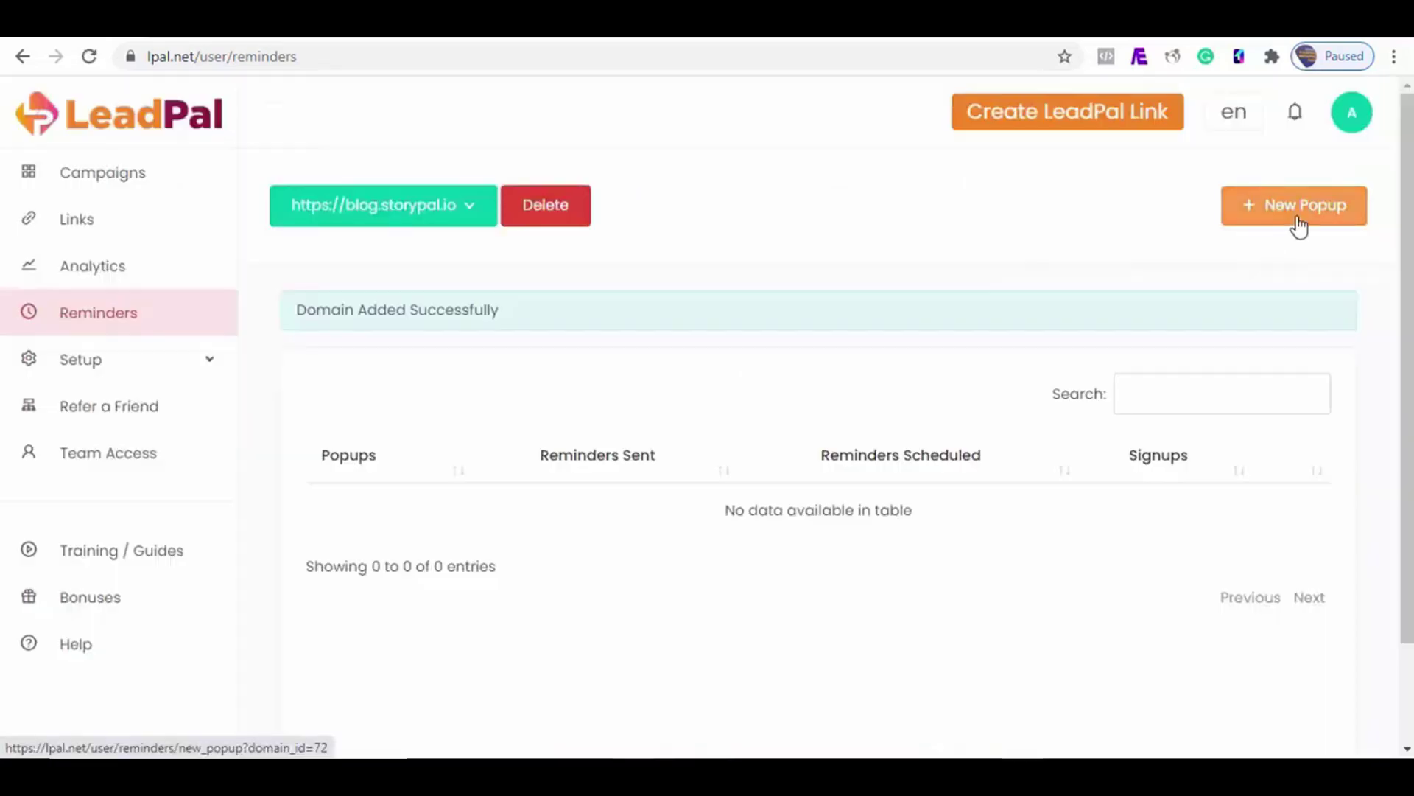
- Create an Event-type reminder popup tied to campaign test and save it
click(1299, 227)
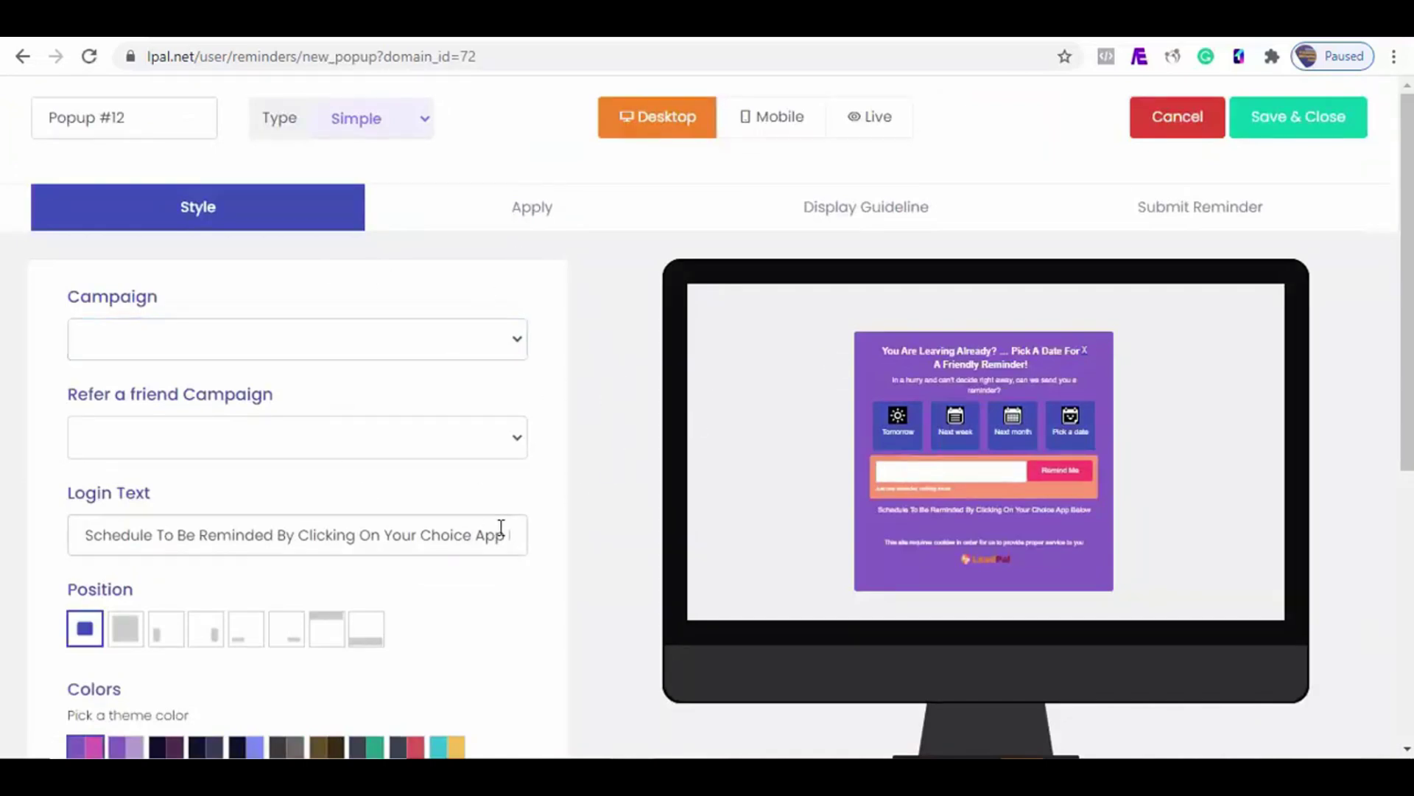
click(480, 346)
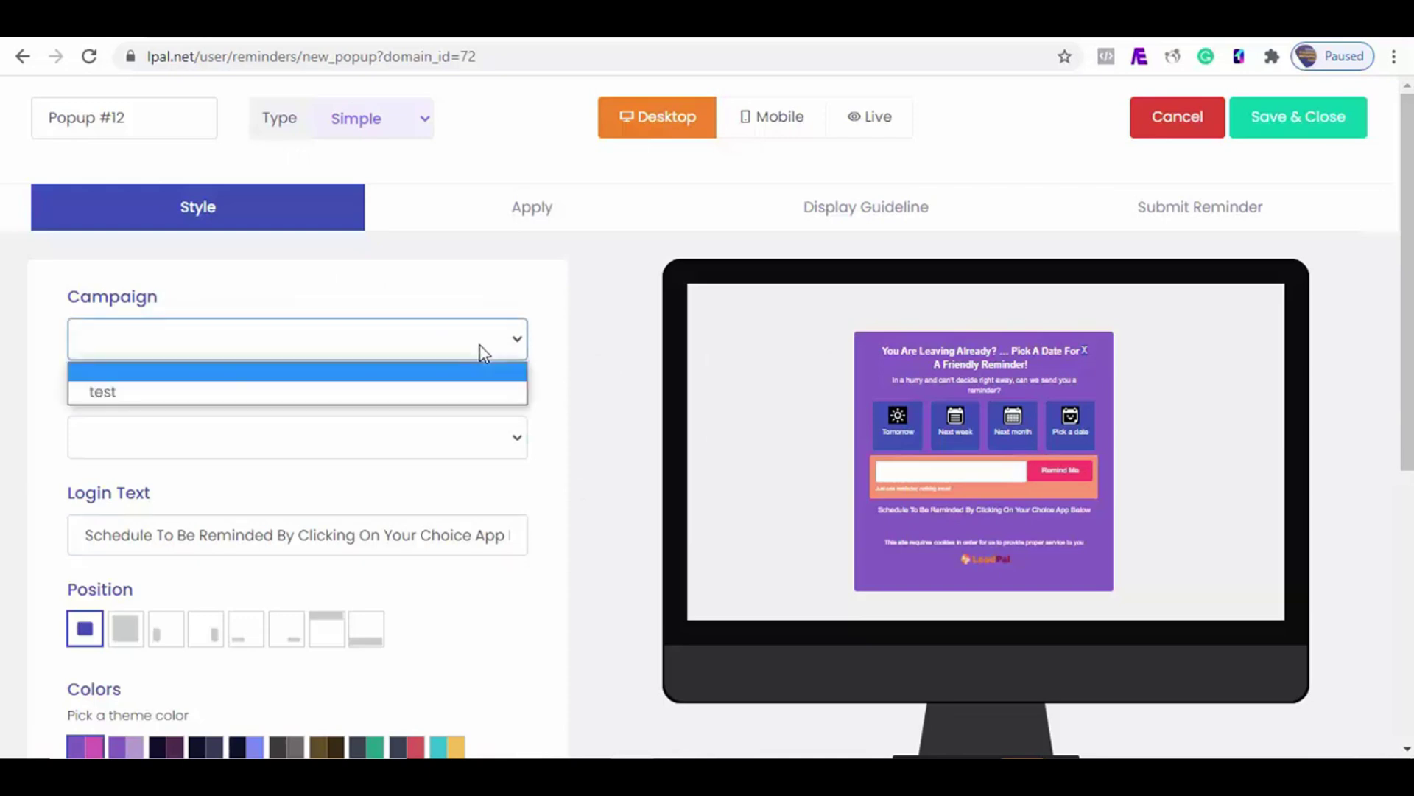
click(364, 393)
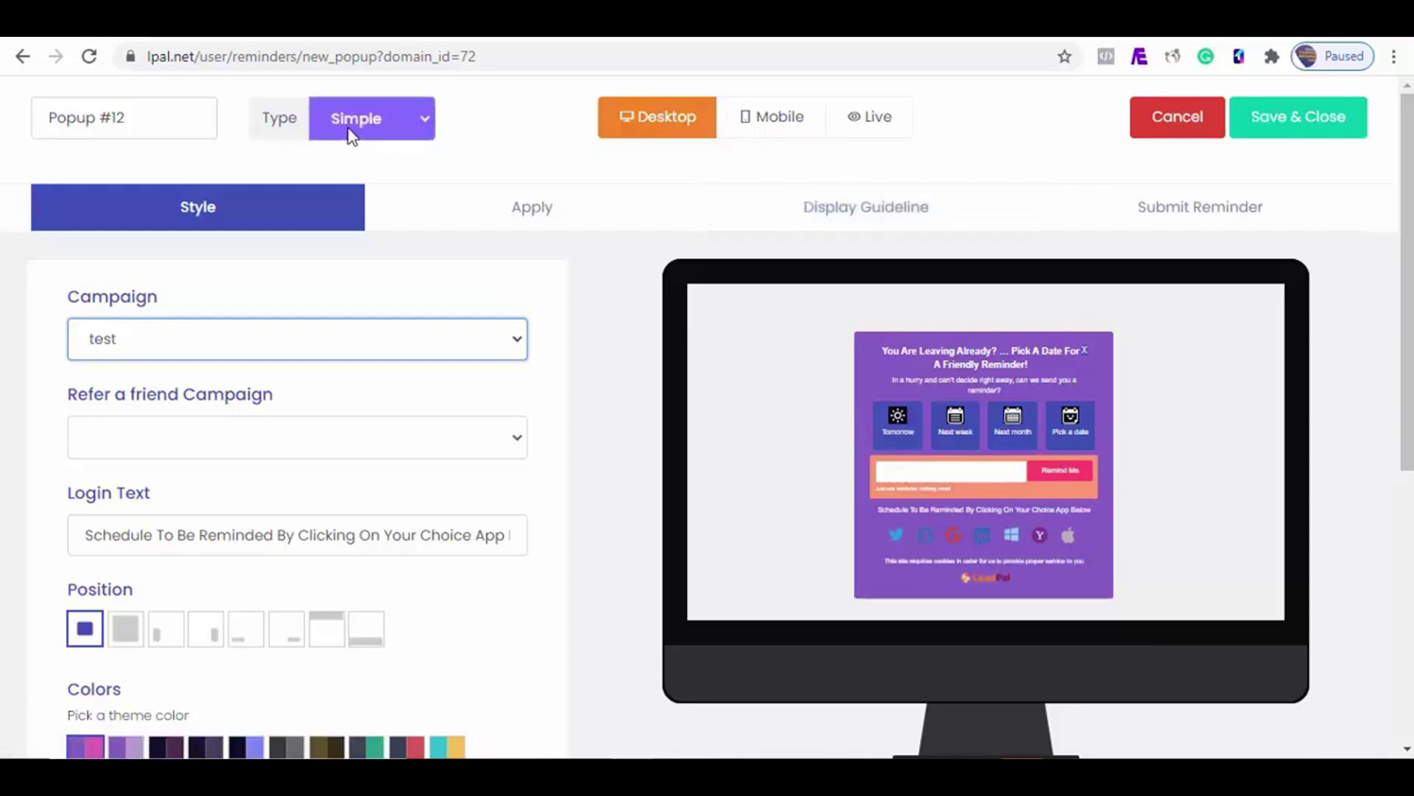
click(380, 135)
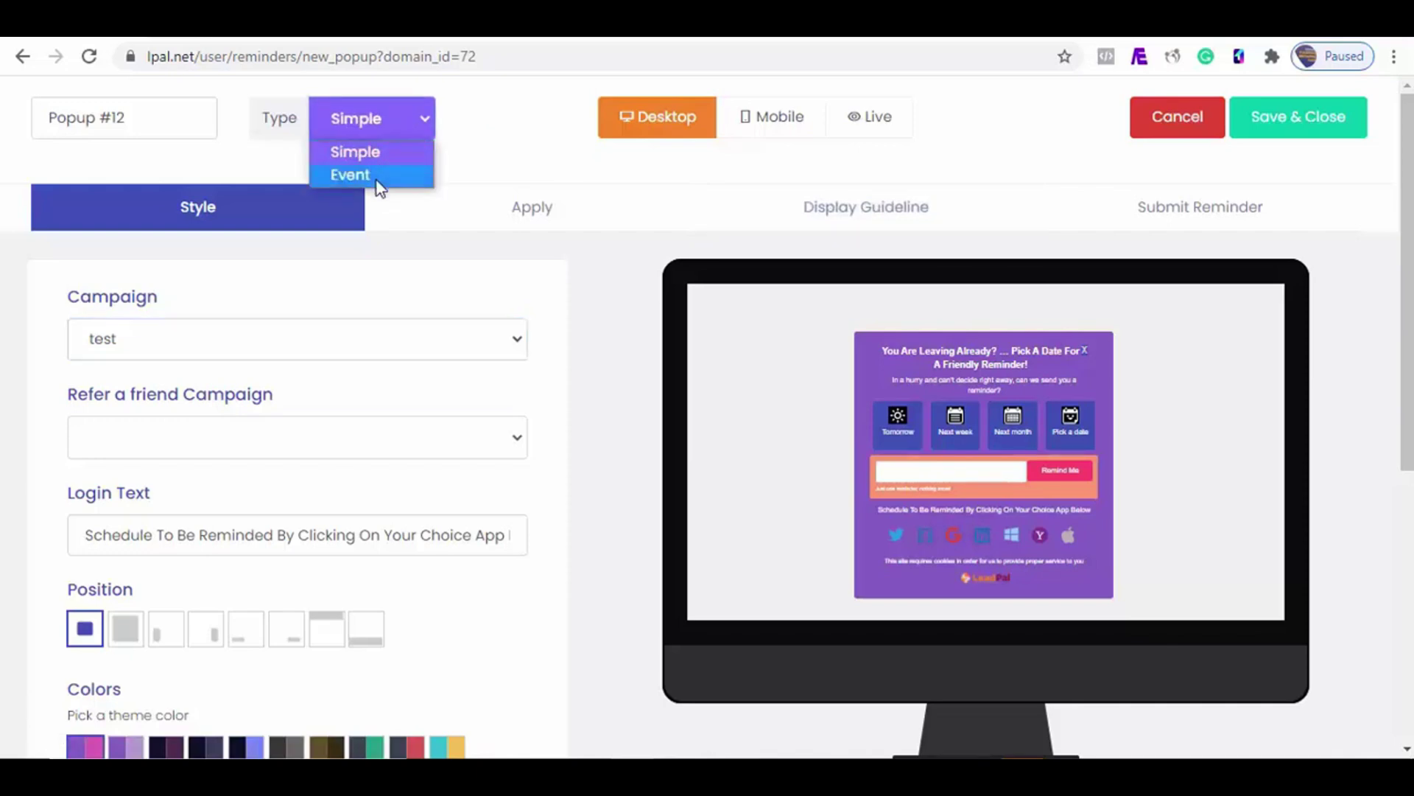
click(378, 181)
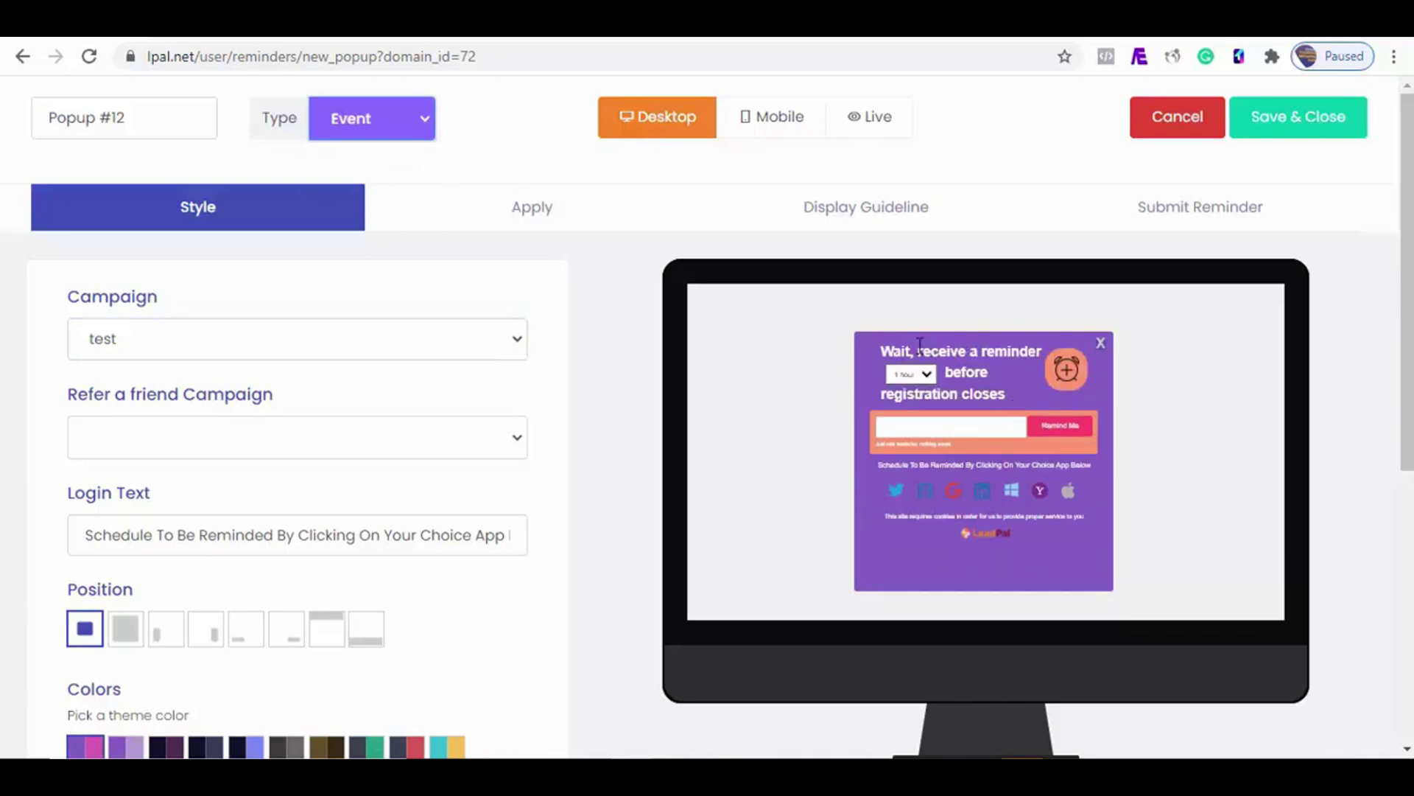
click(927, 373)
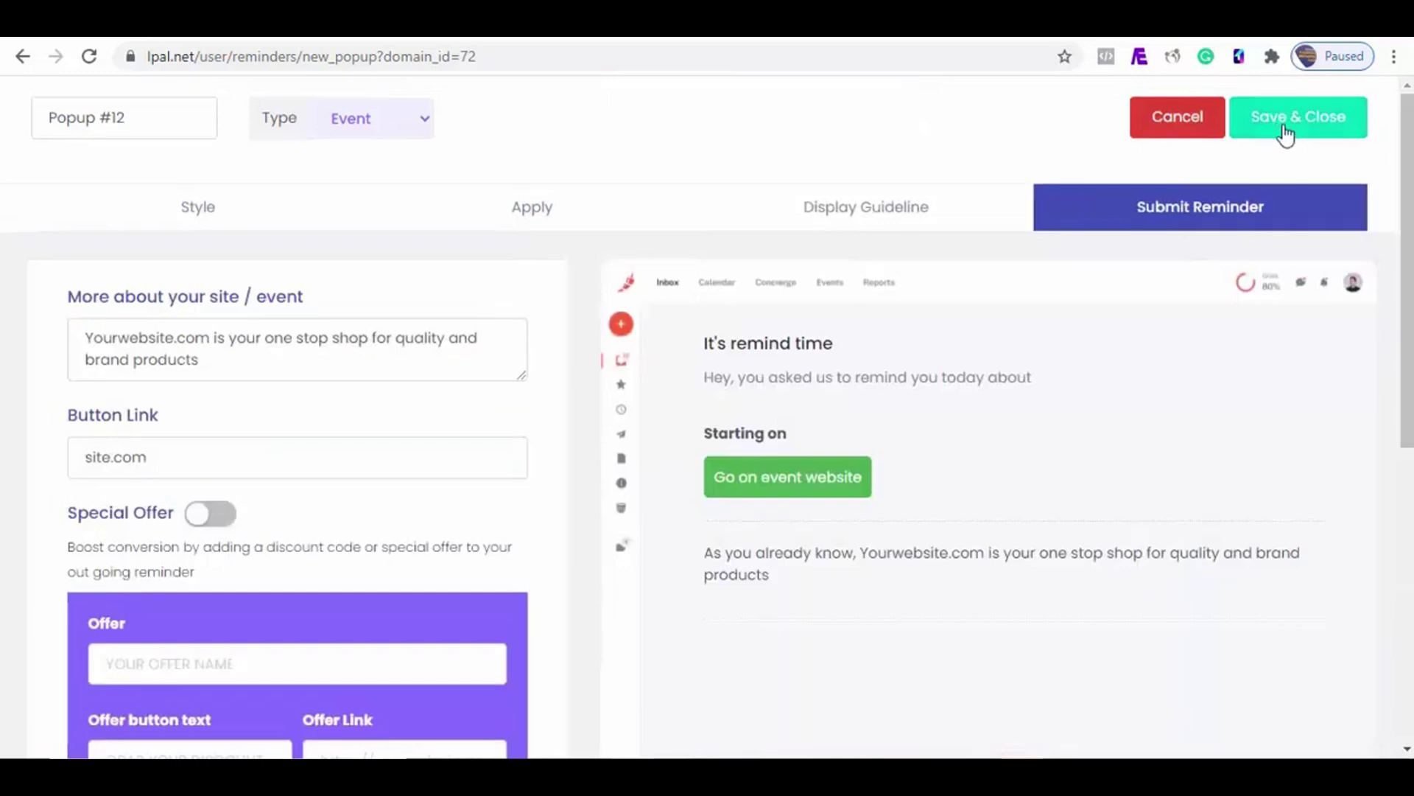
click(1284, 134)
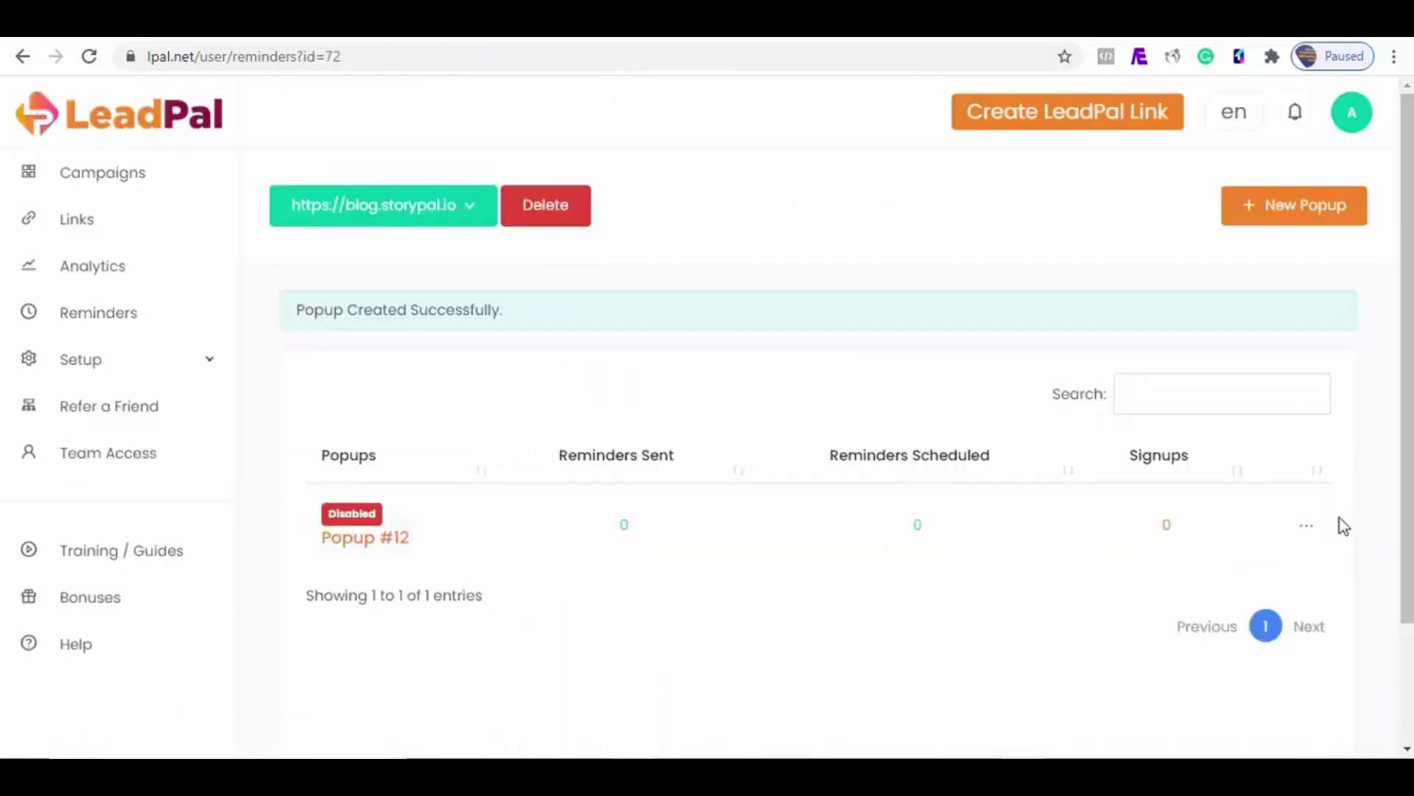
- Enable Popup #12 and select its embed script on the Popup Setup page
click(1309, 528)
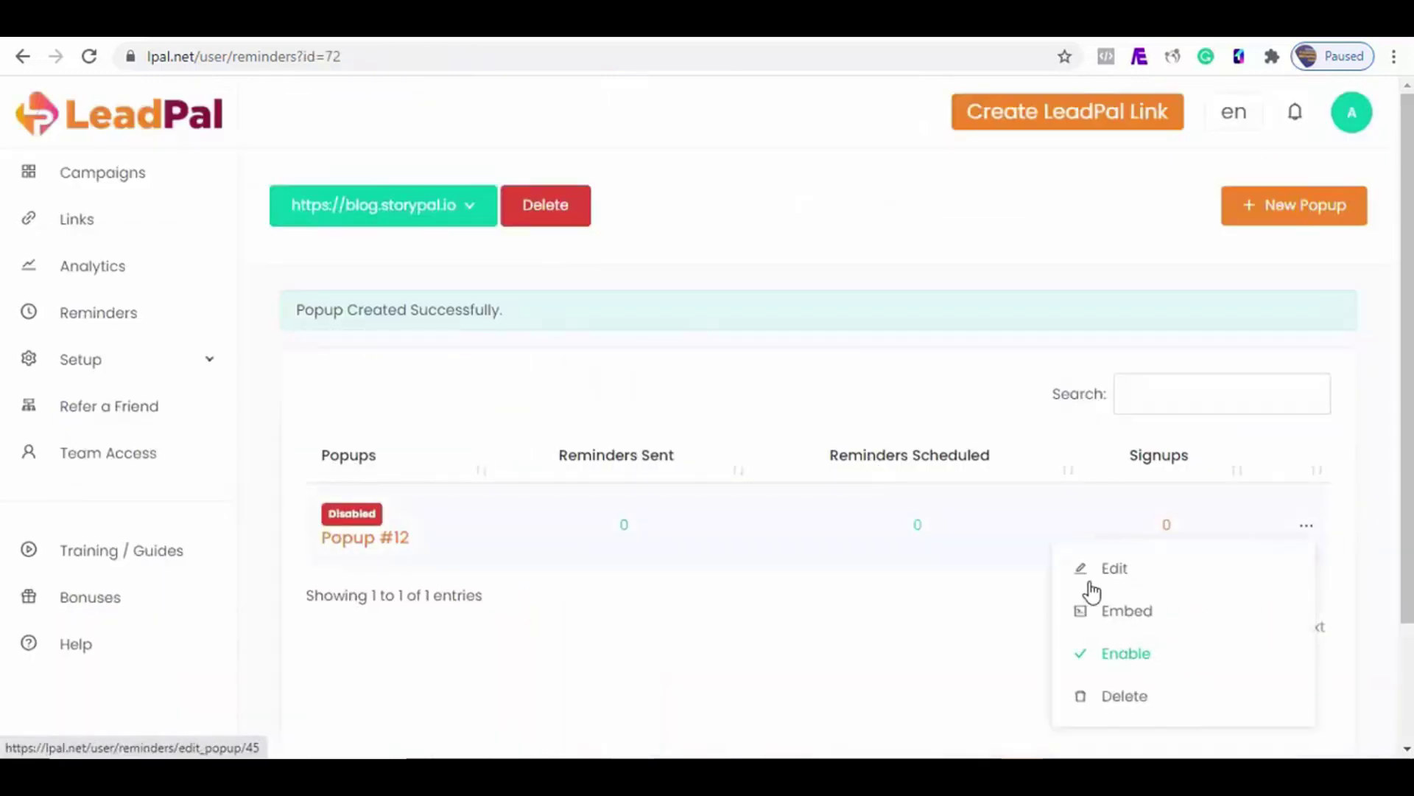
click(1144, 652)
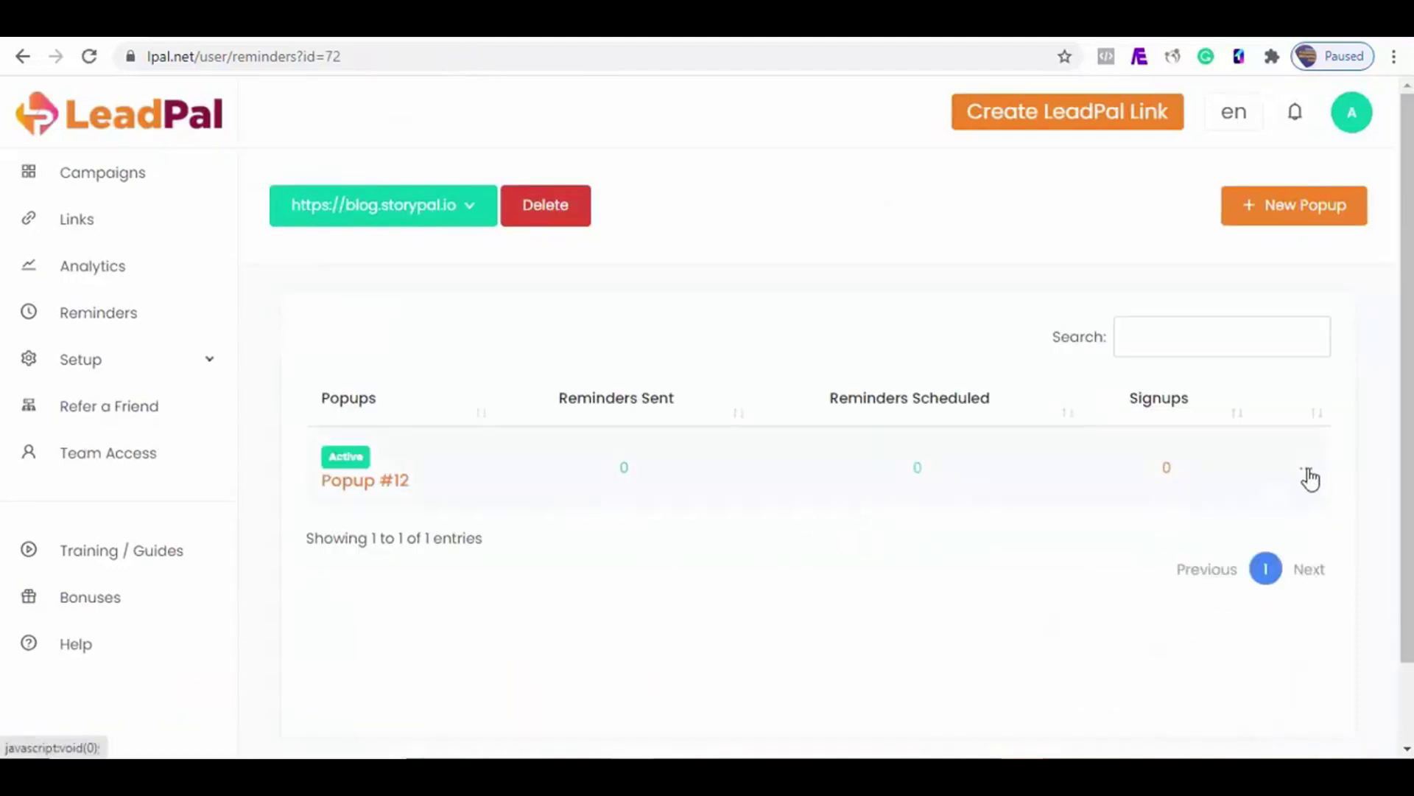
click(1309, 479)
click(1137, 572)
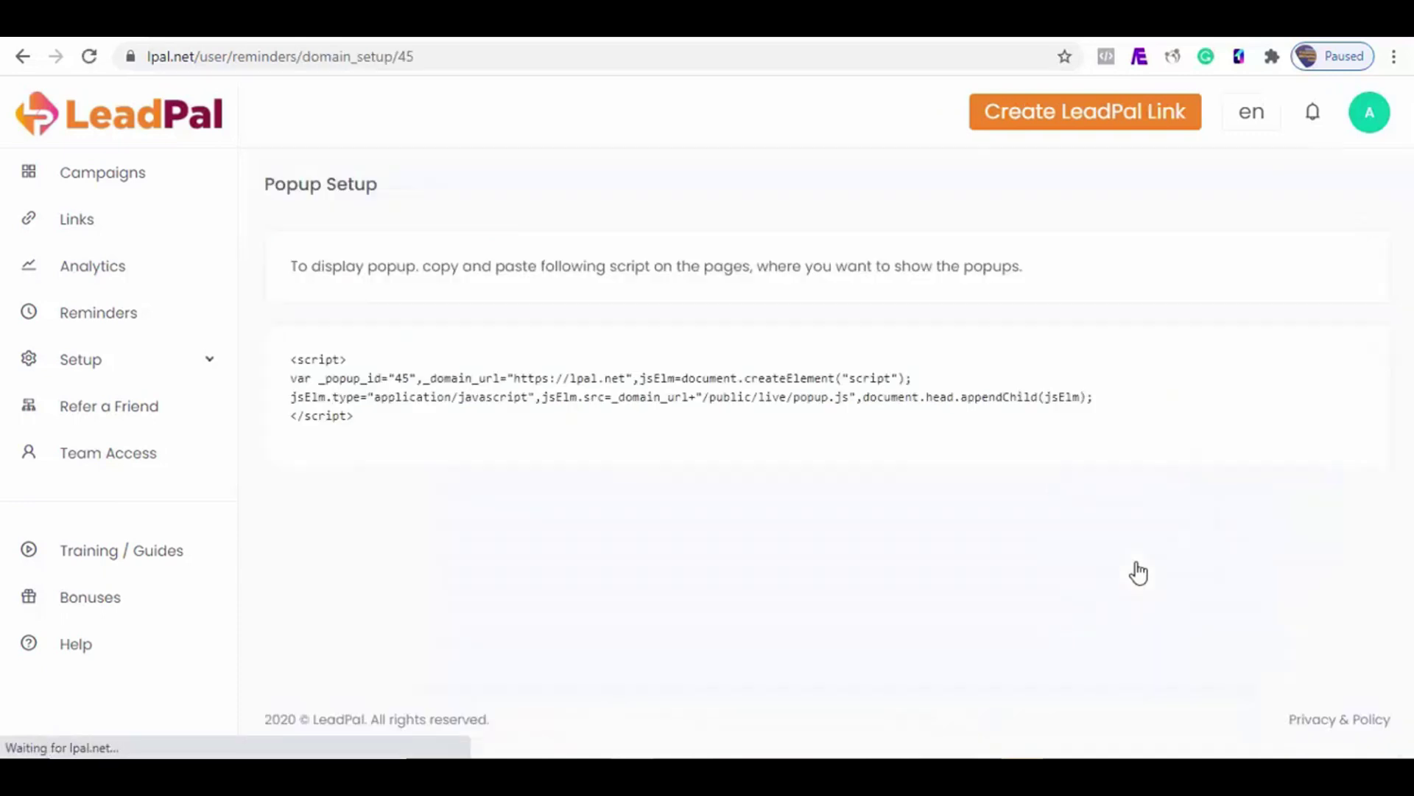
drag(359, 422, 290, 359)
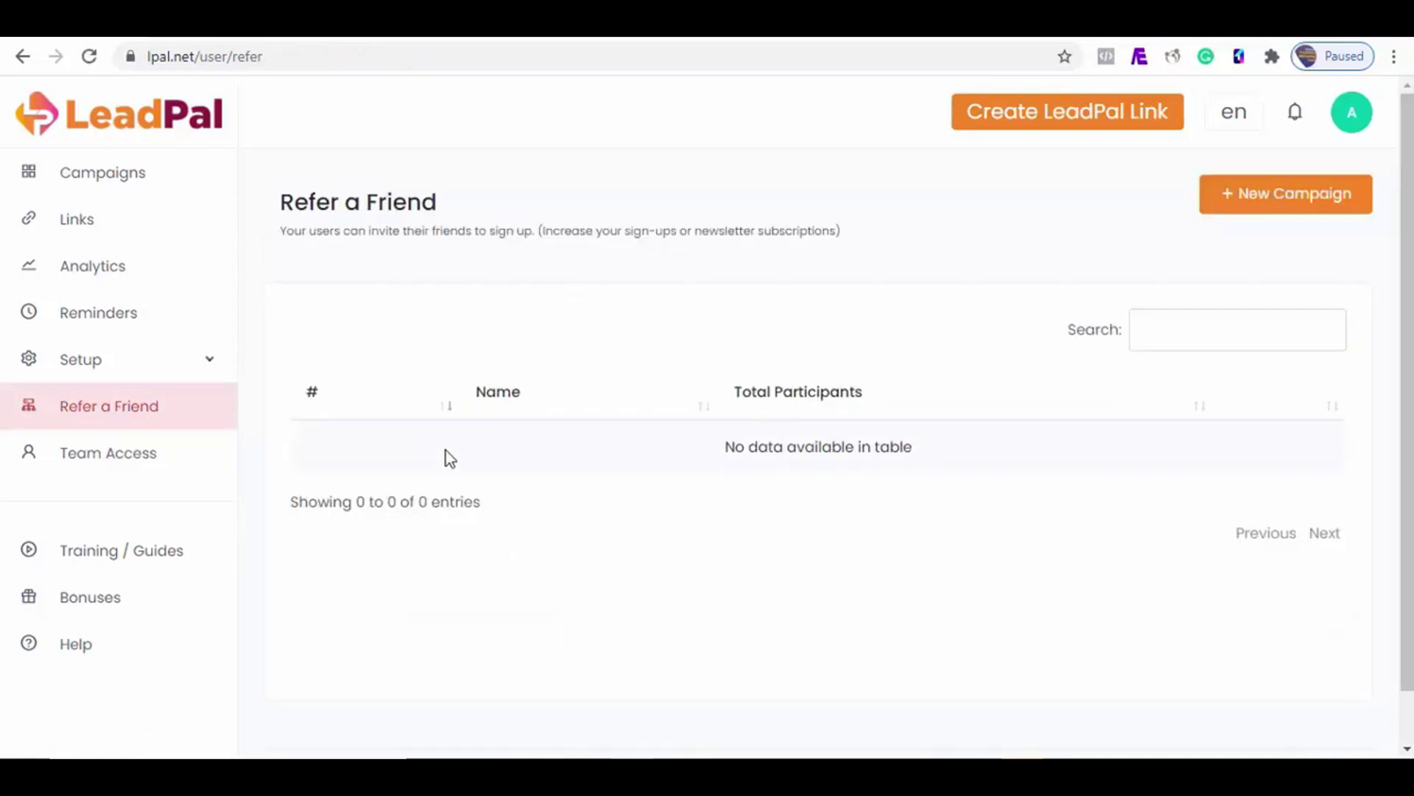
- Create a new Refer a Friend campaign named basic2
click(1244, 350)
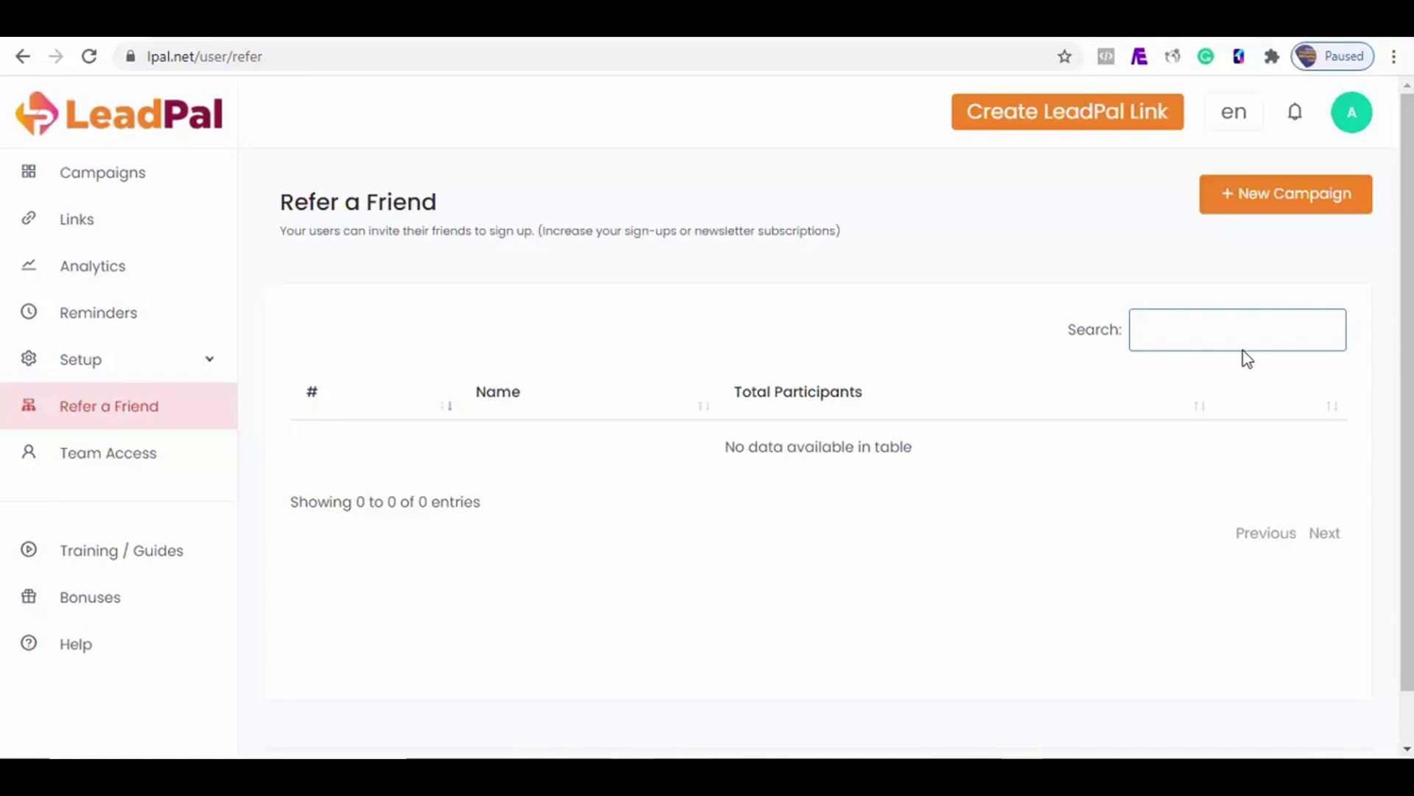
click(1338, 194)
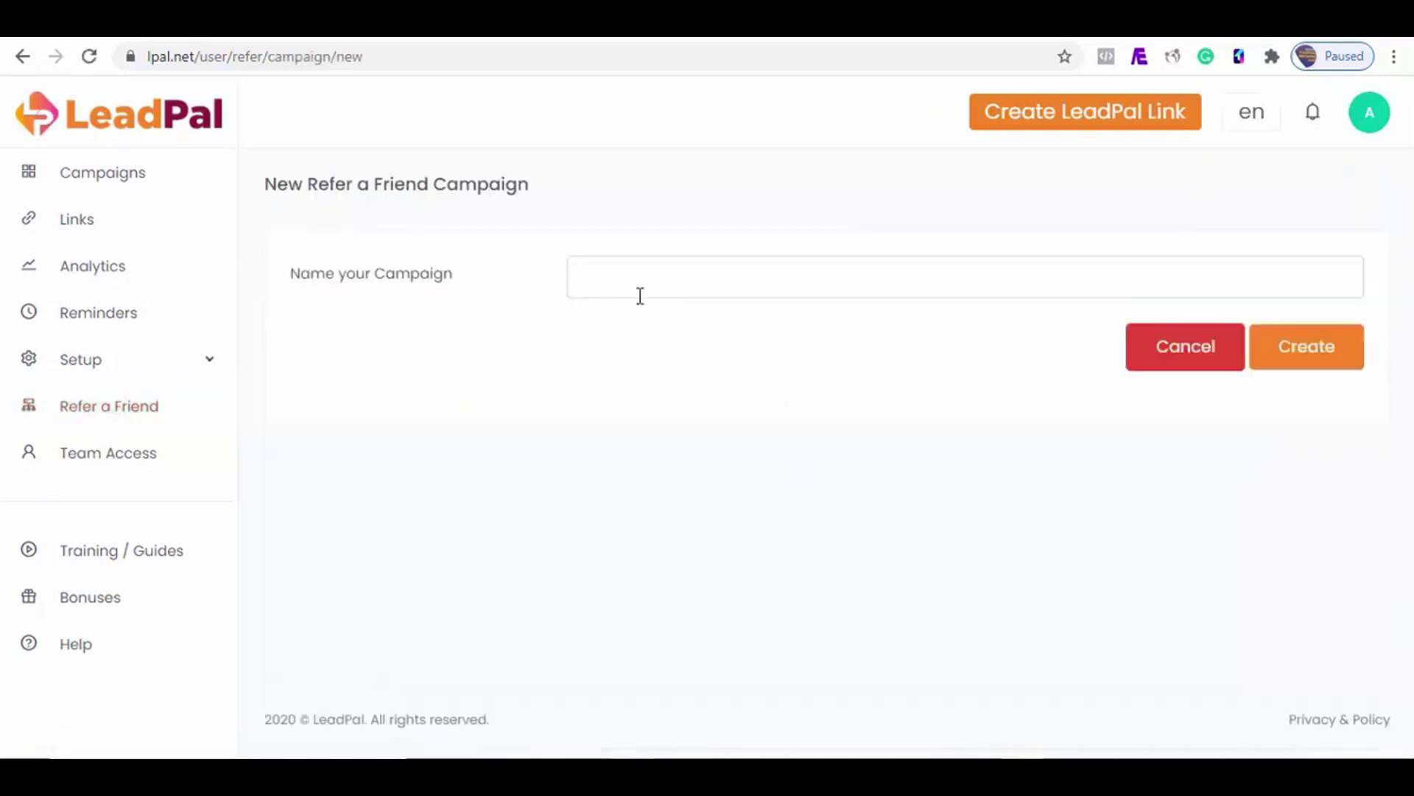
click(637, 292)
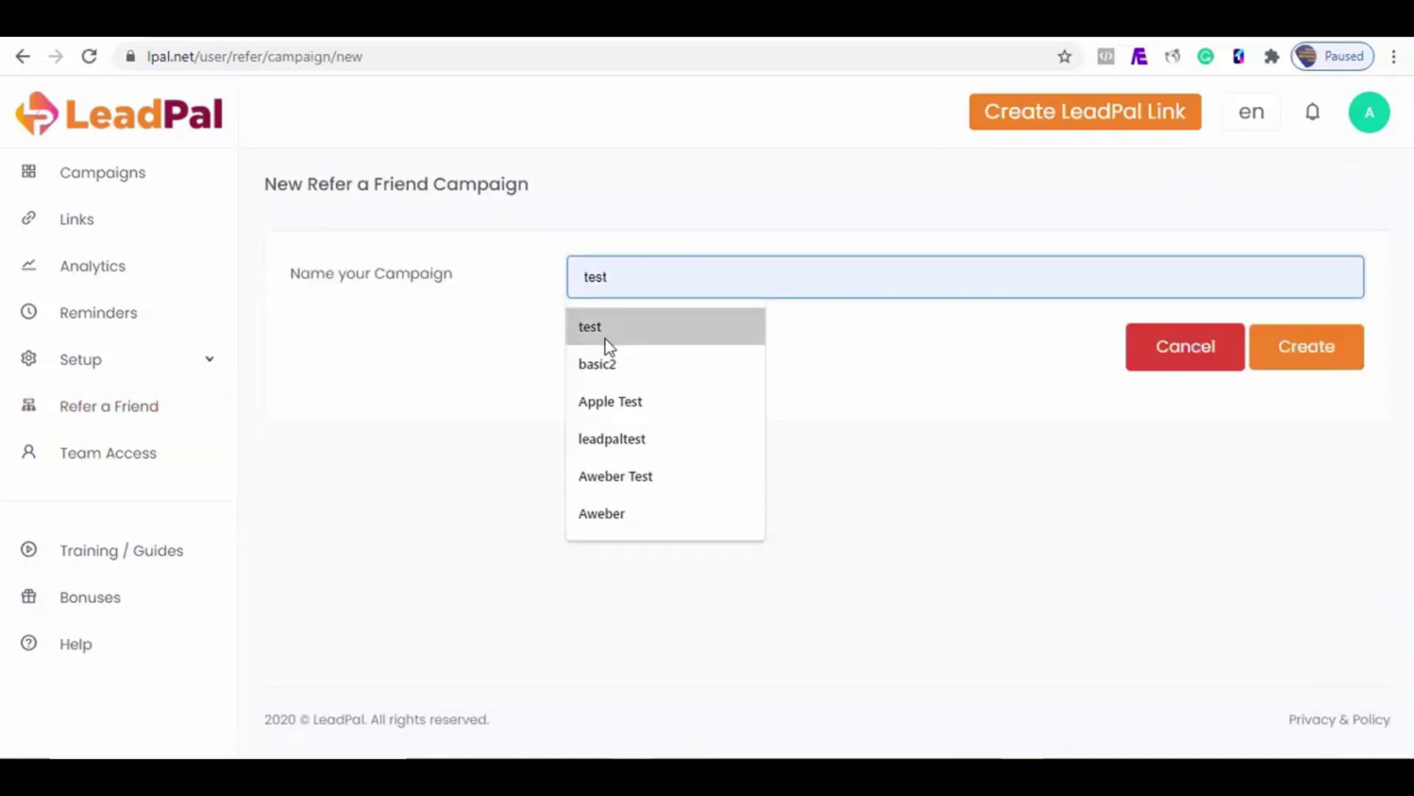
click(606, 364)
click(1322, 366)
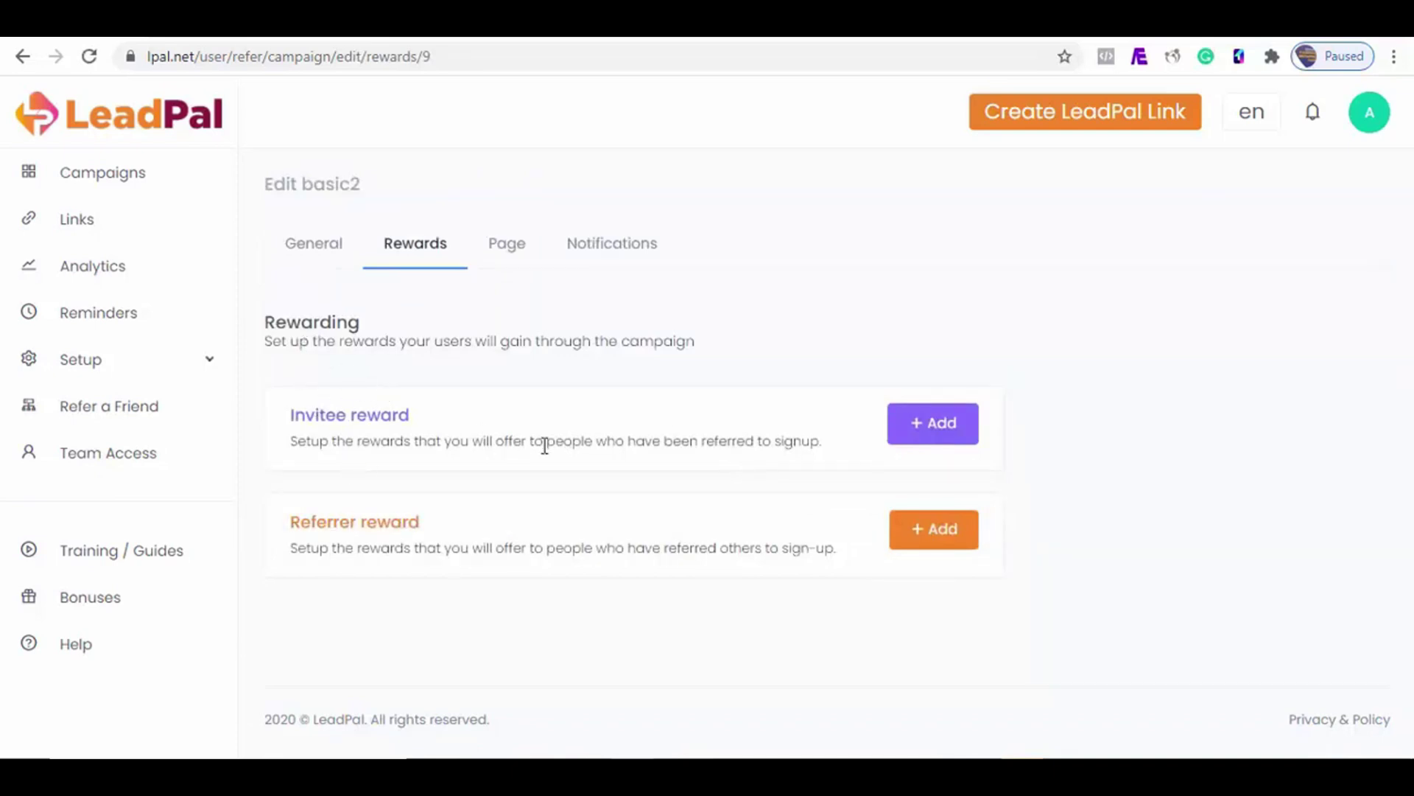
- Add an invitee reward named reward1
click(952, 429)
click(601, 246)
text(reward1)
click(852, 347)
- Start reward1's email with subject 'Here is your reward' and a thanks-for-subscribing message
scroll(973, 516, down, 2)
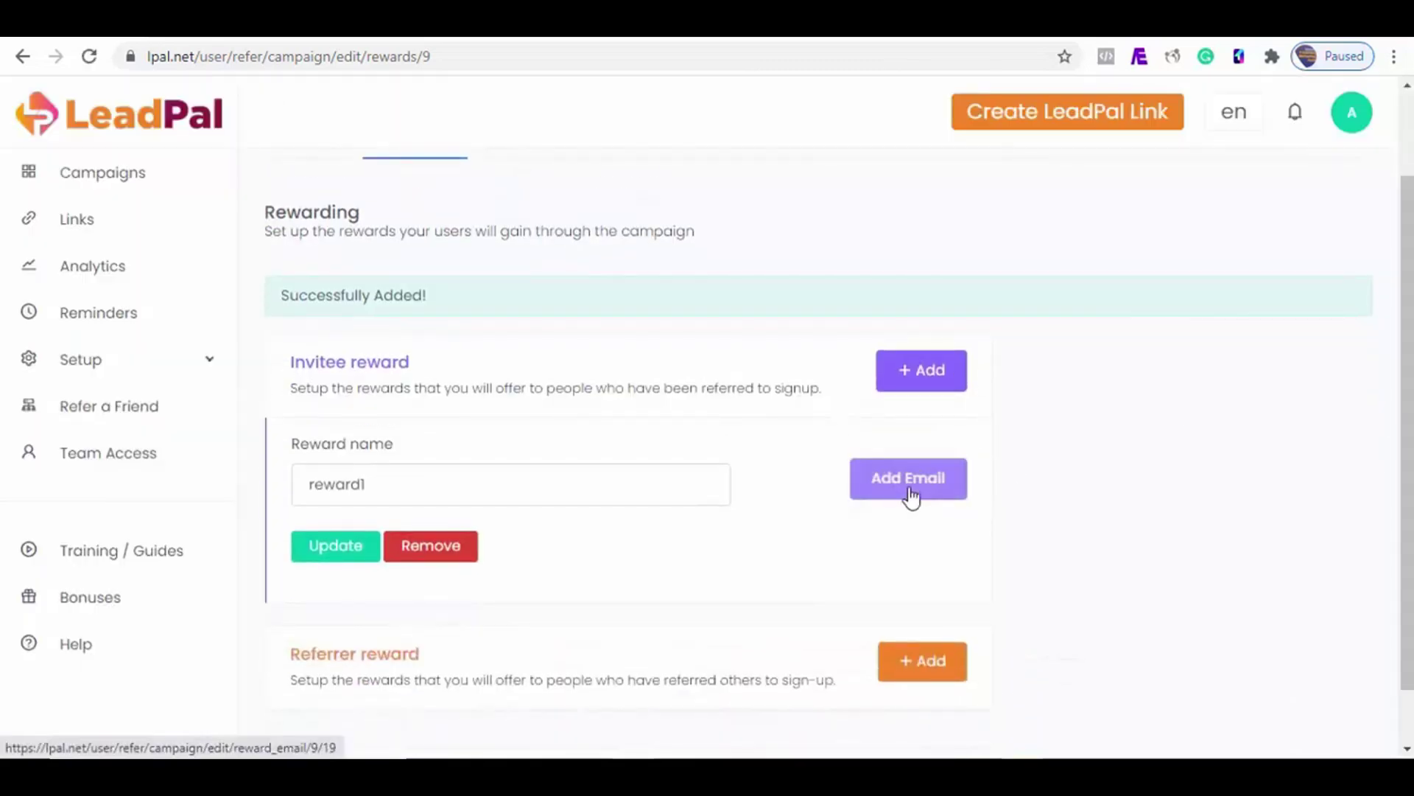
click(910, 492)
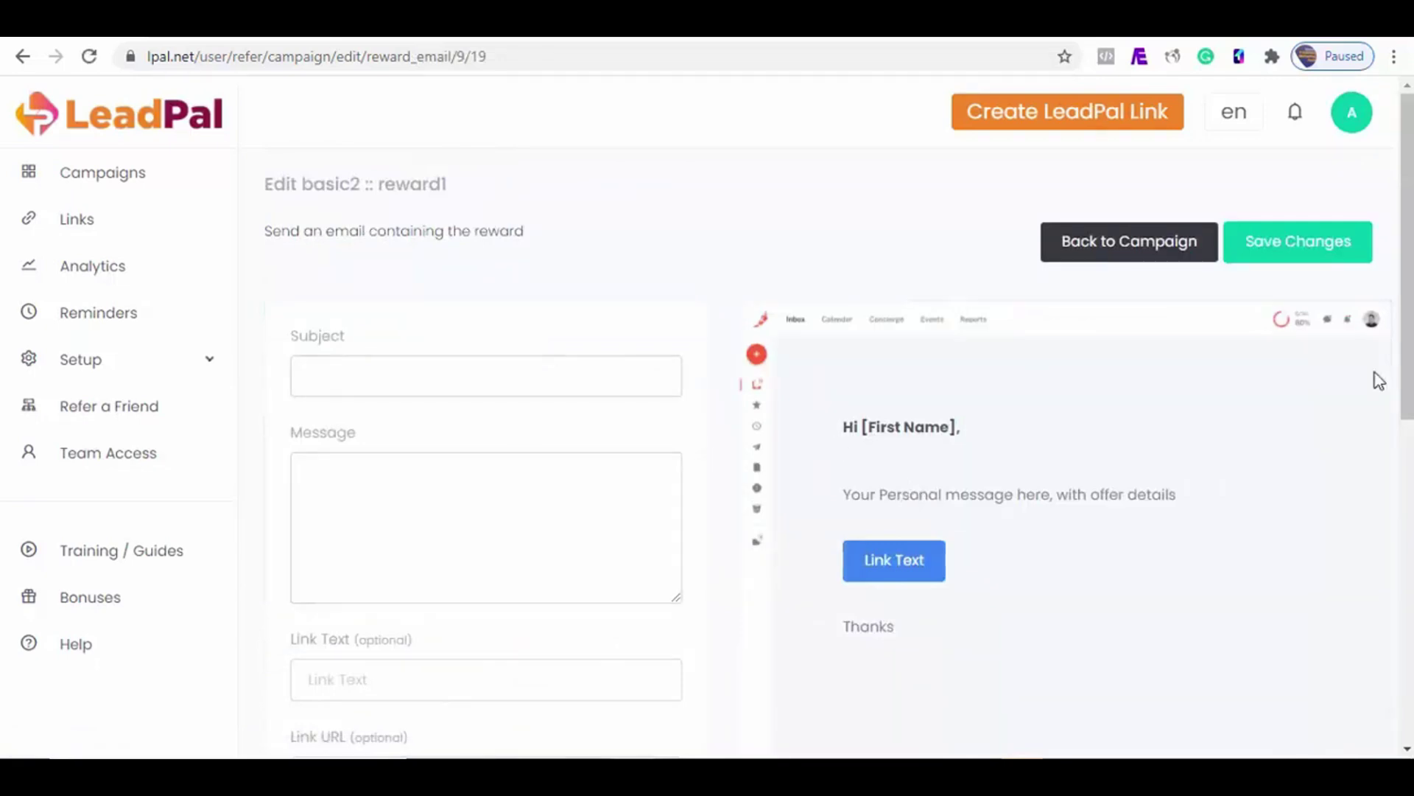
click(433, 379)
text(Here is your reward)
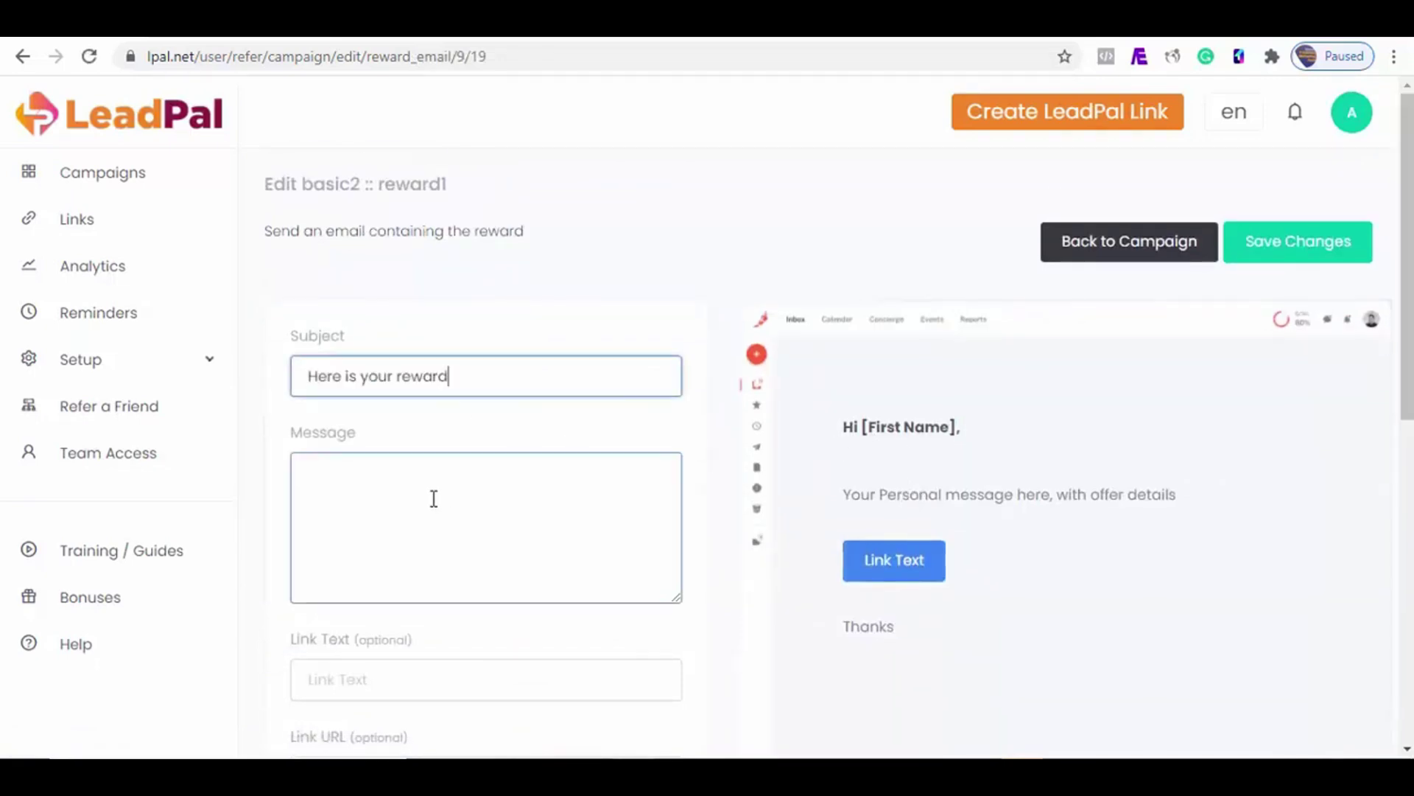
text(Thanks for subscribing to my newsletter here is your reward)
scroll(434, 499, down, 2)
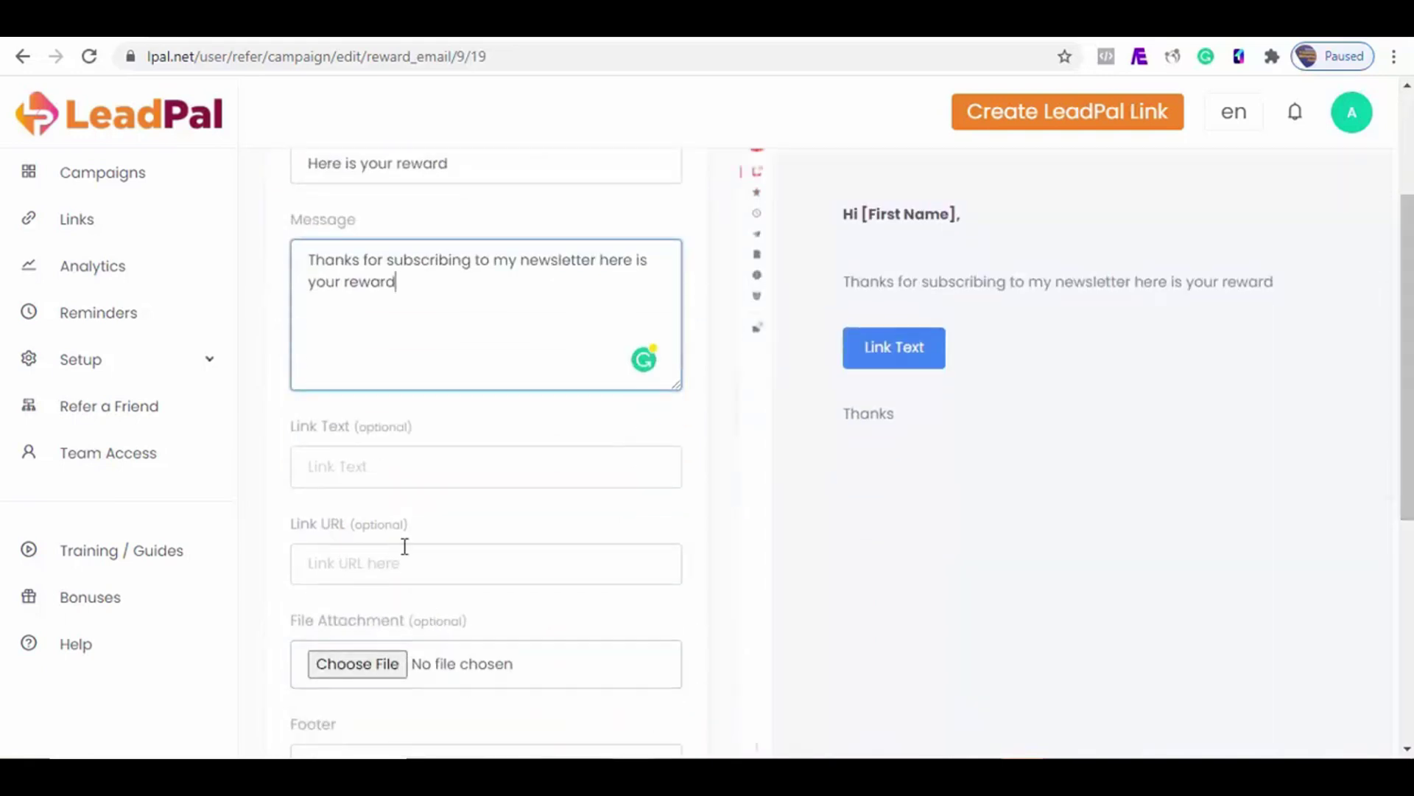
click(375, 551)
click(357, 562)
click(336, 483)
text(Gra)
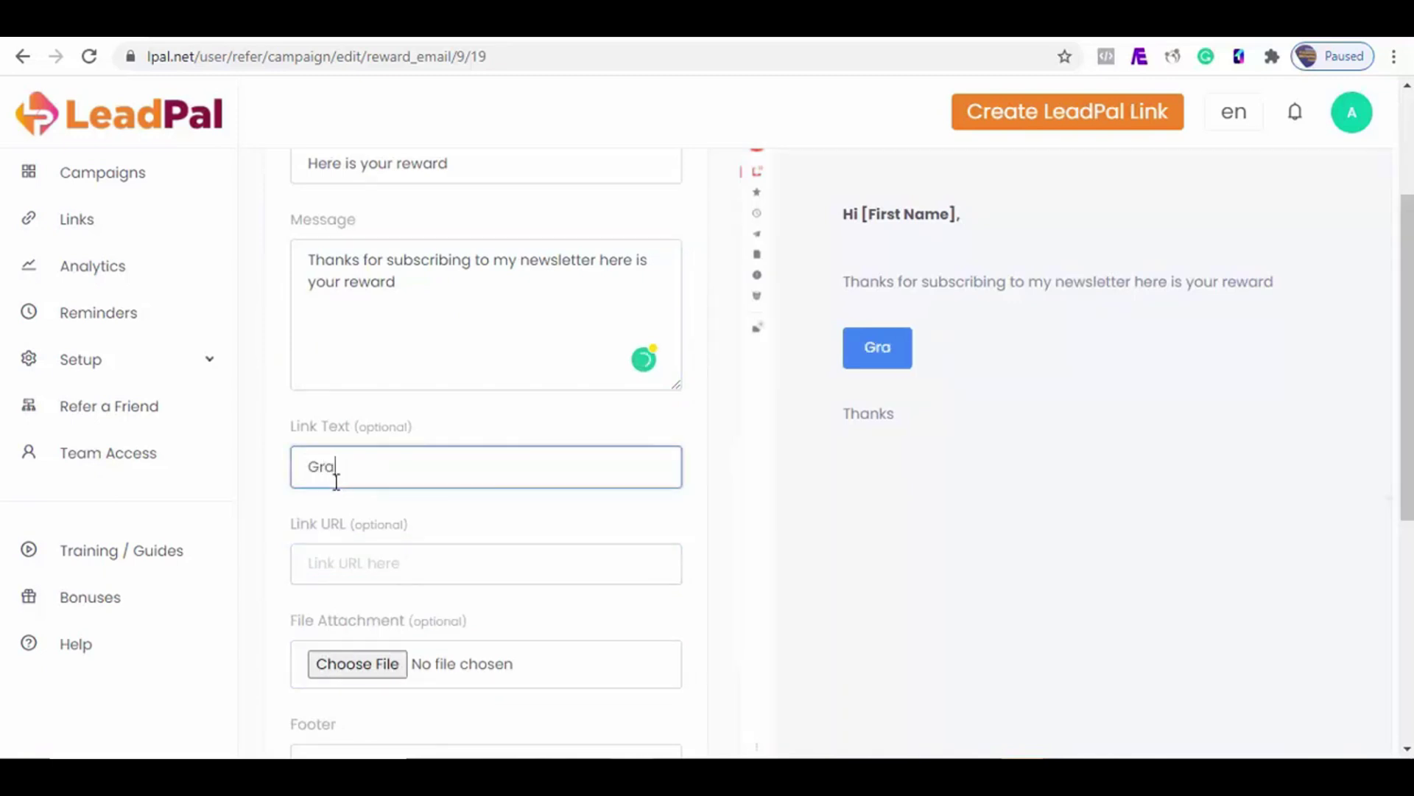
text(b It Here)
click(343, 562)
text(https)
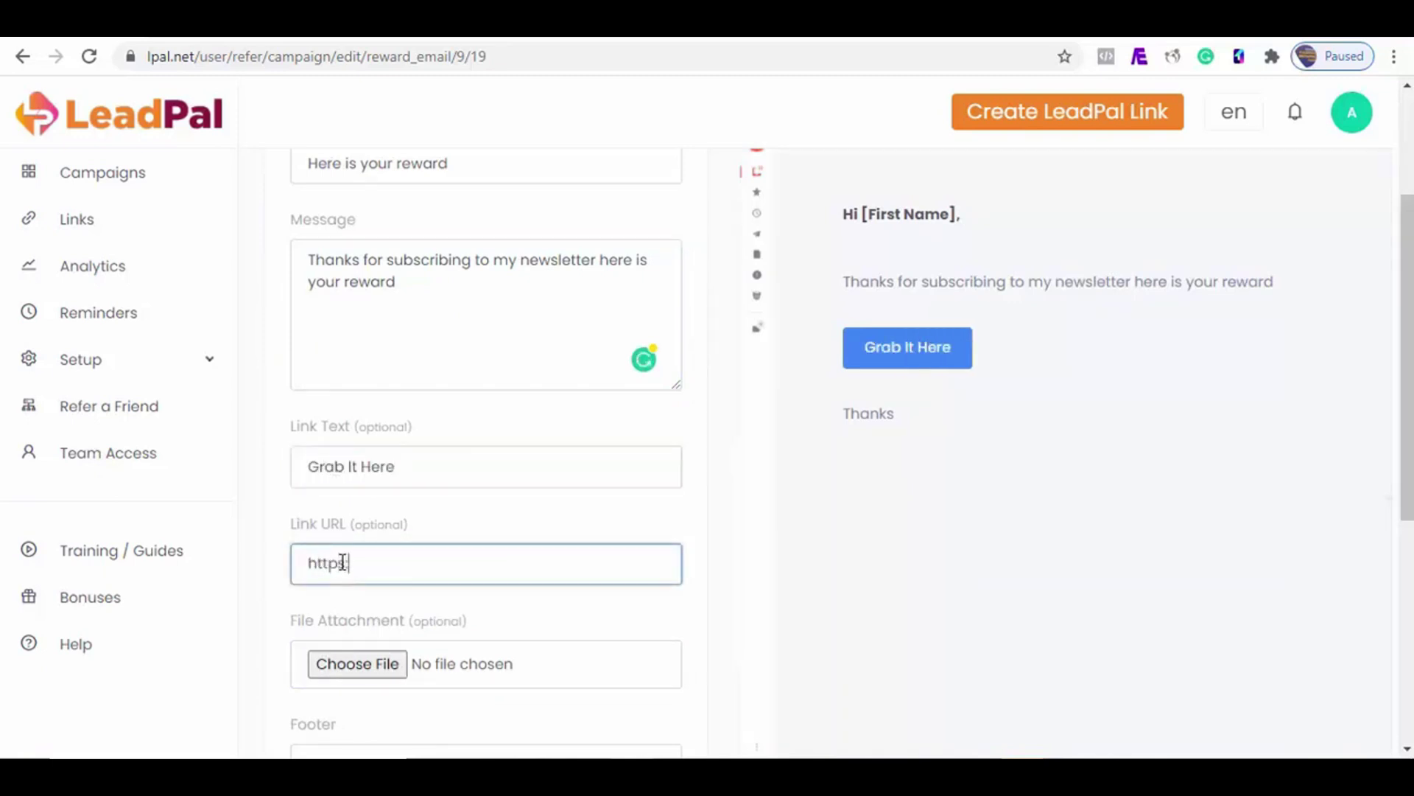
text(://google.com)
scroll(364, 663, down, 2)
click(363, 687)
text(Thanks again!)
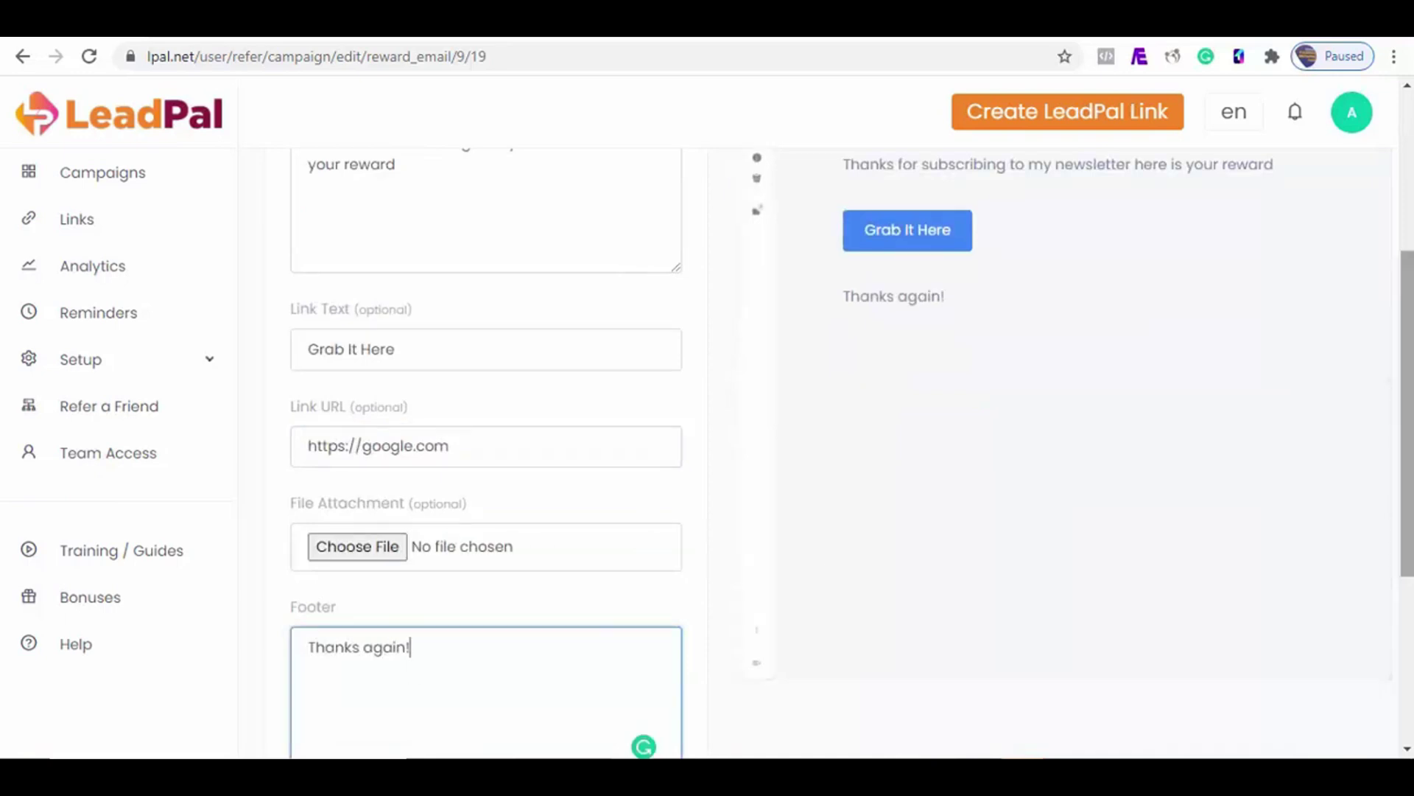
scroll(1406, 412, up, 5)
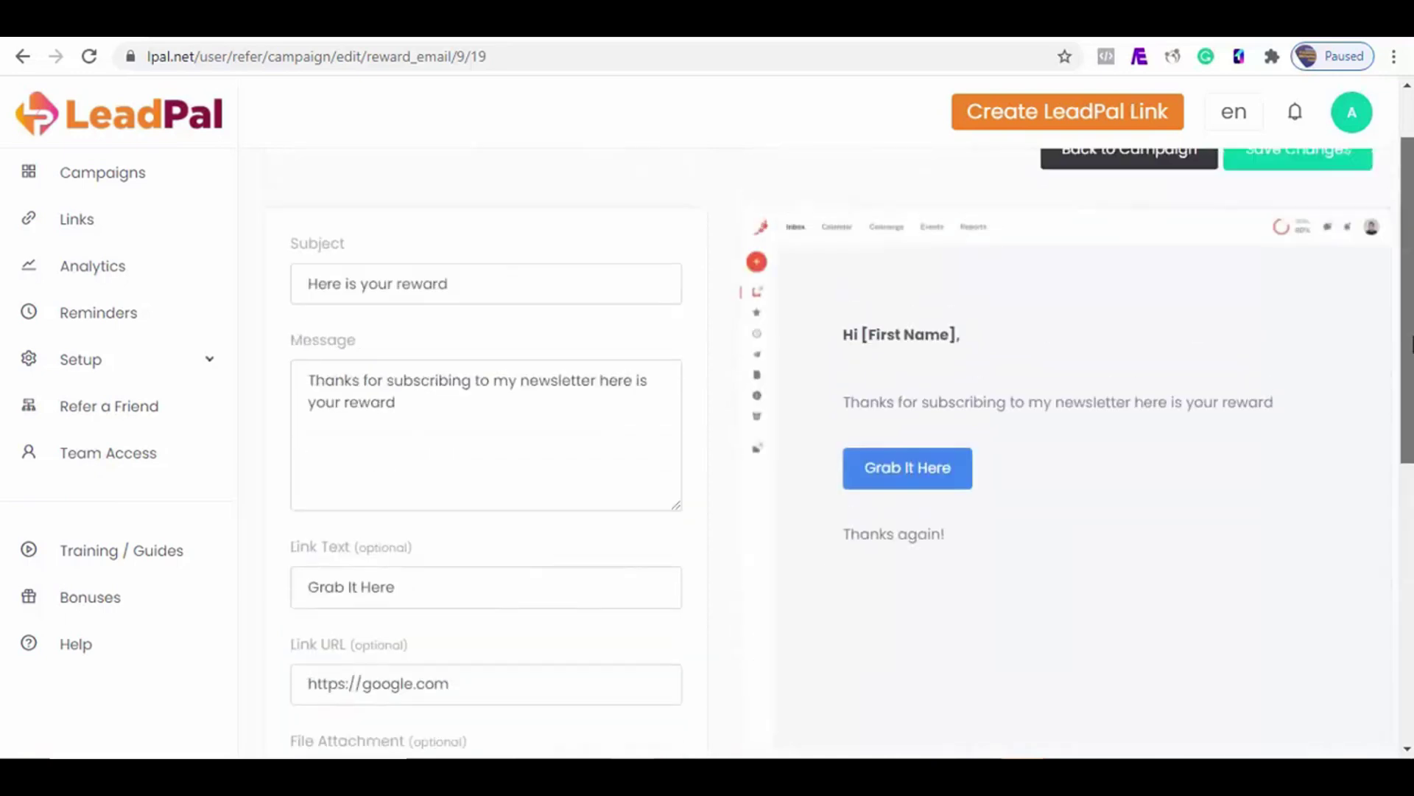
click(1303, 222)
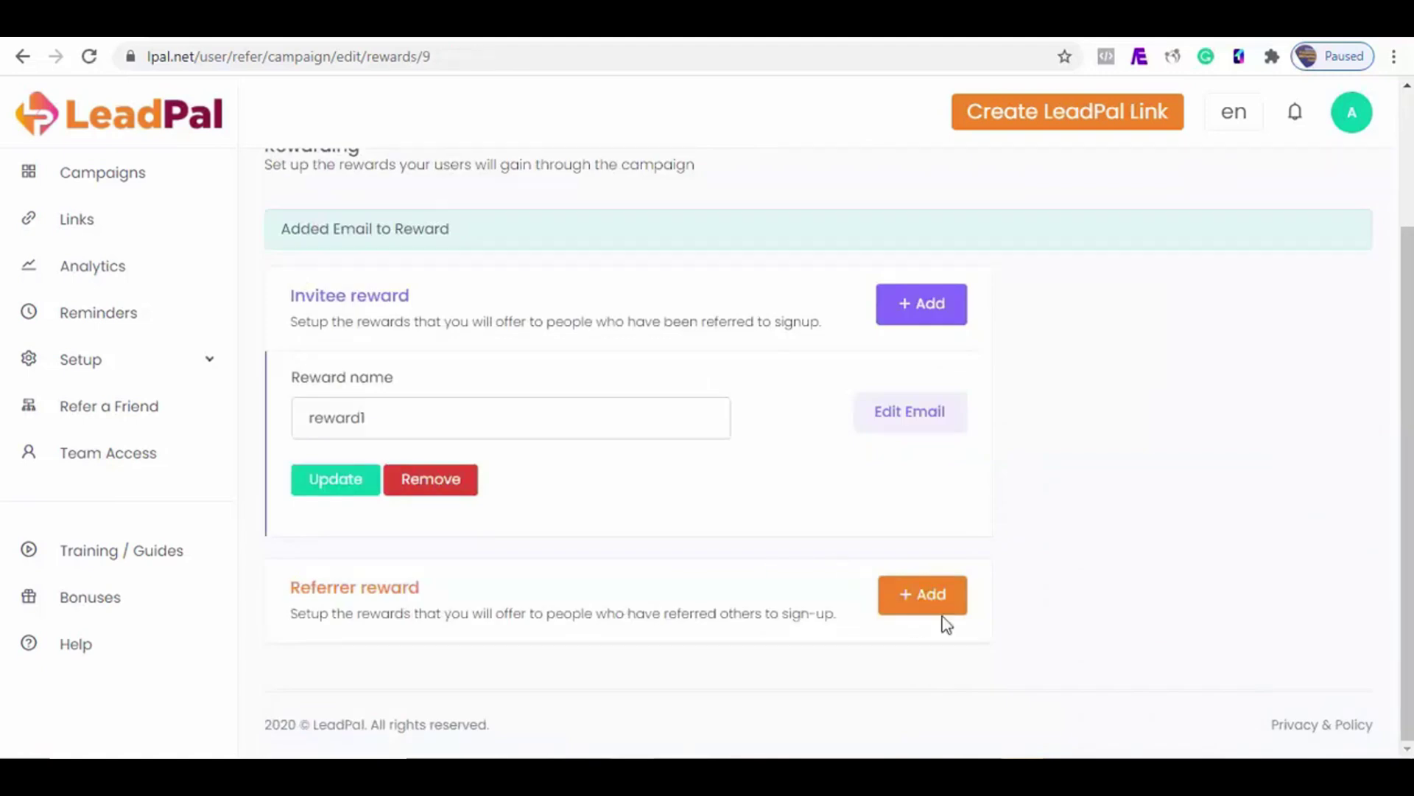
- Add referrer reward 'New Reward' with a reward limit of 2, unlimited left off
click(928, 609)
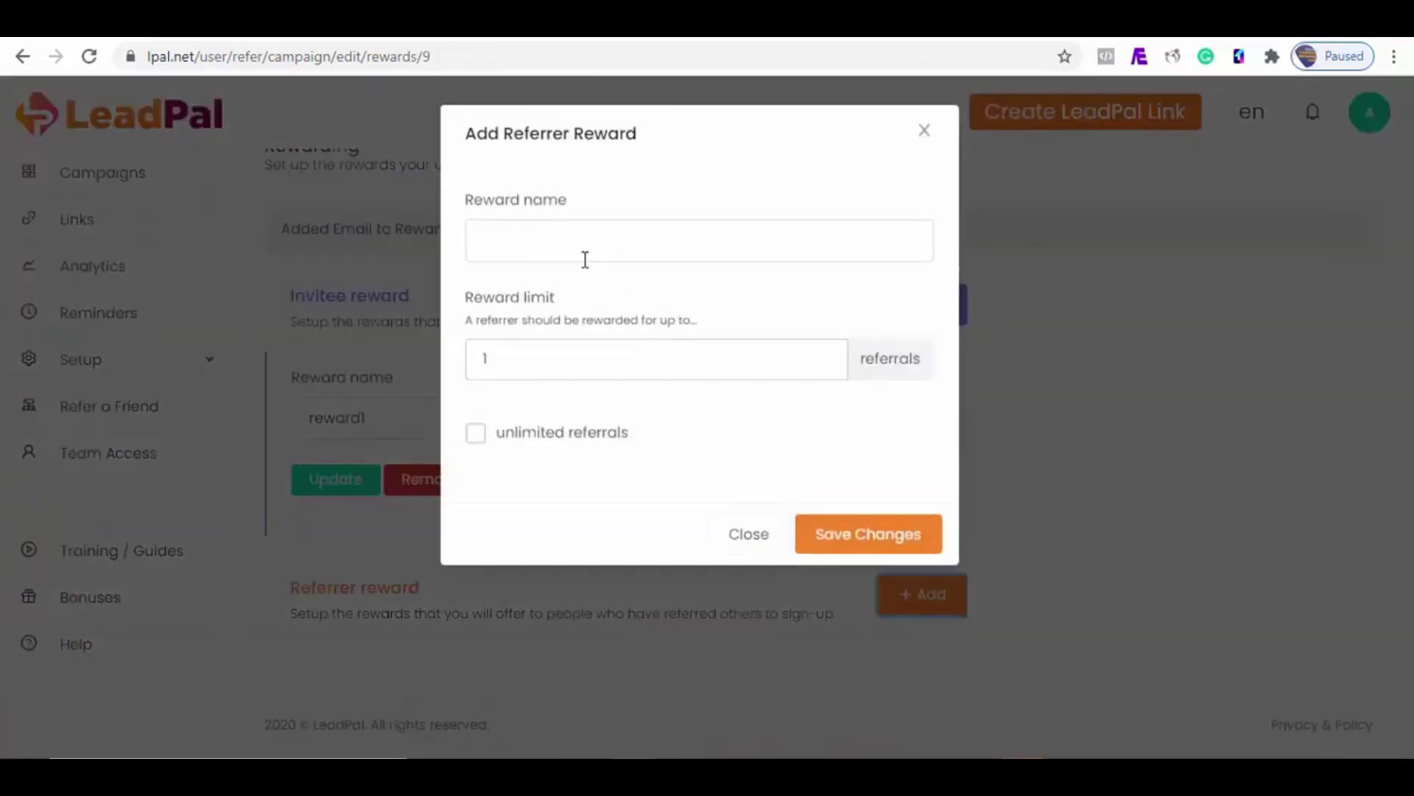
click(579, 251)
text(N)
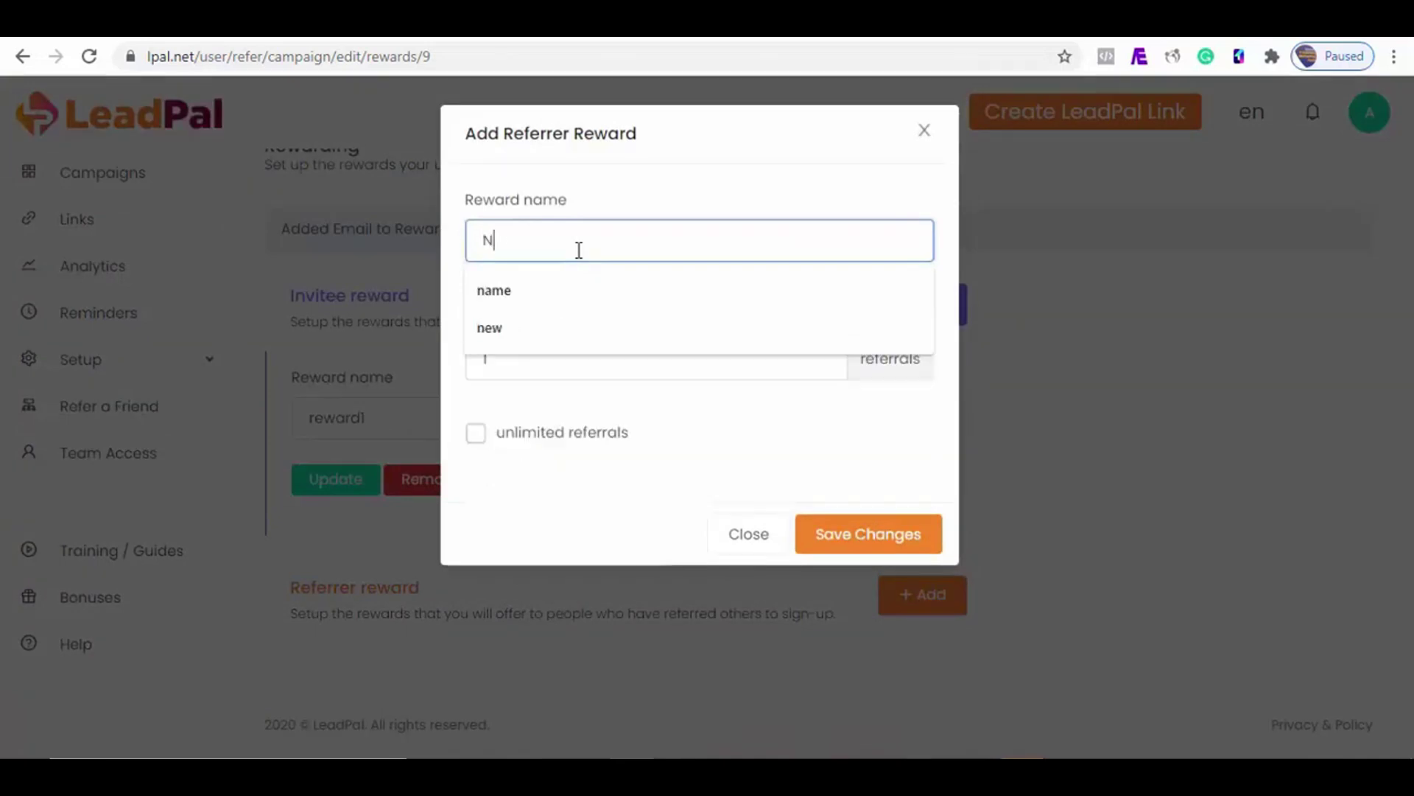
text(ew Rew)
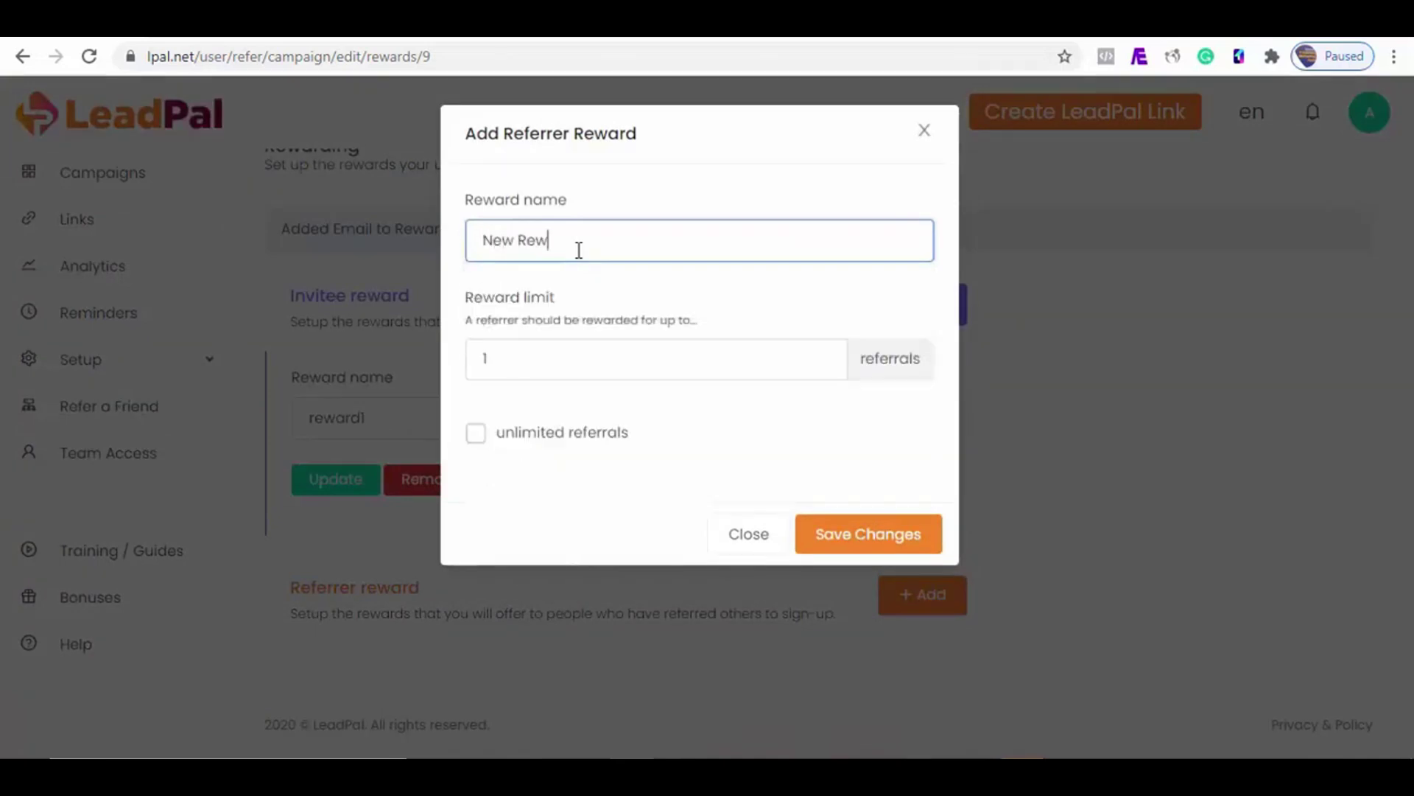
text(ard)
click(823, 354)
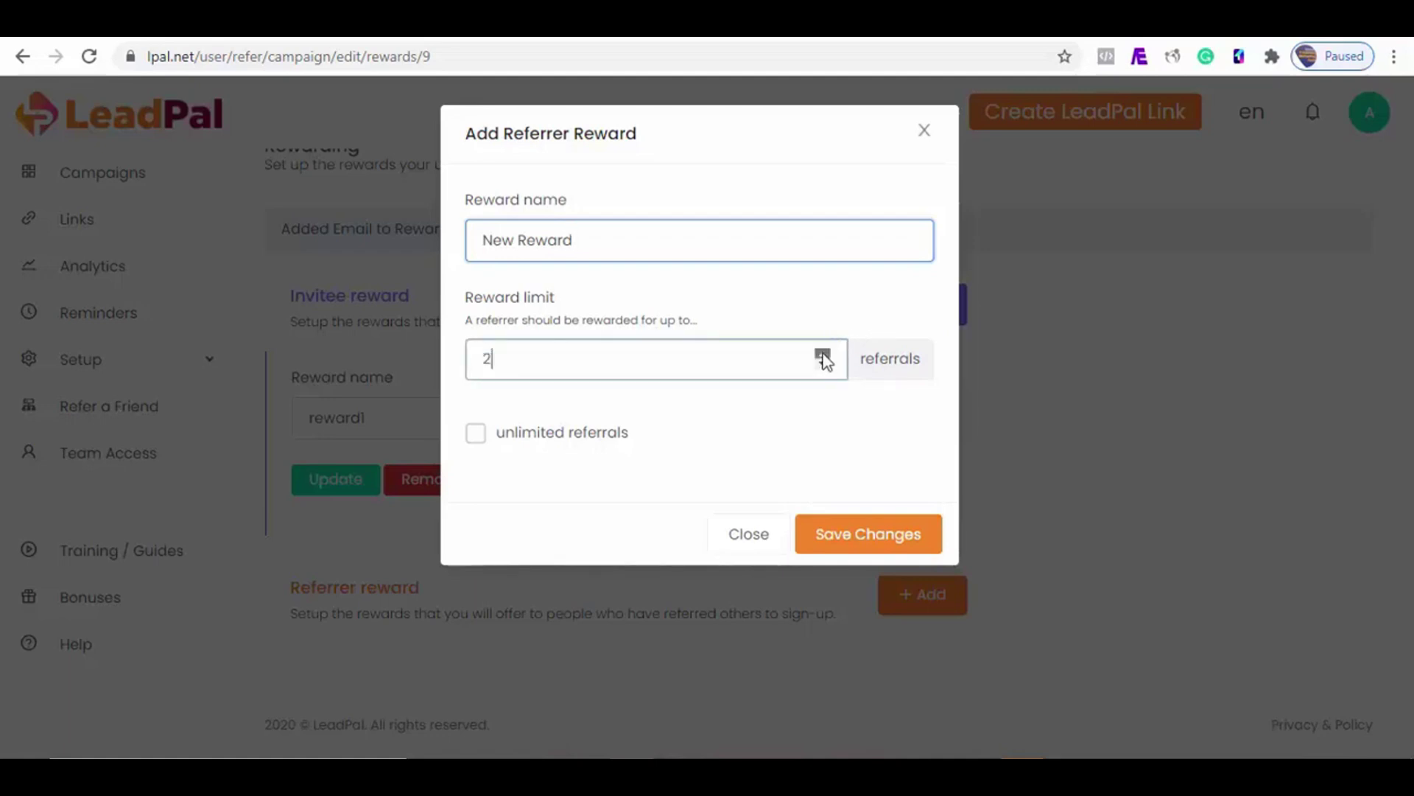
click(480, 440)
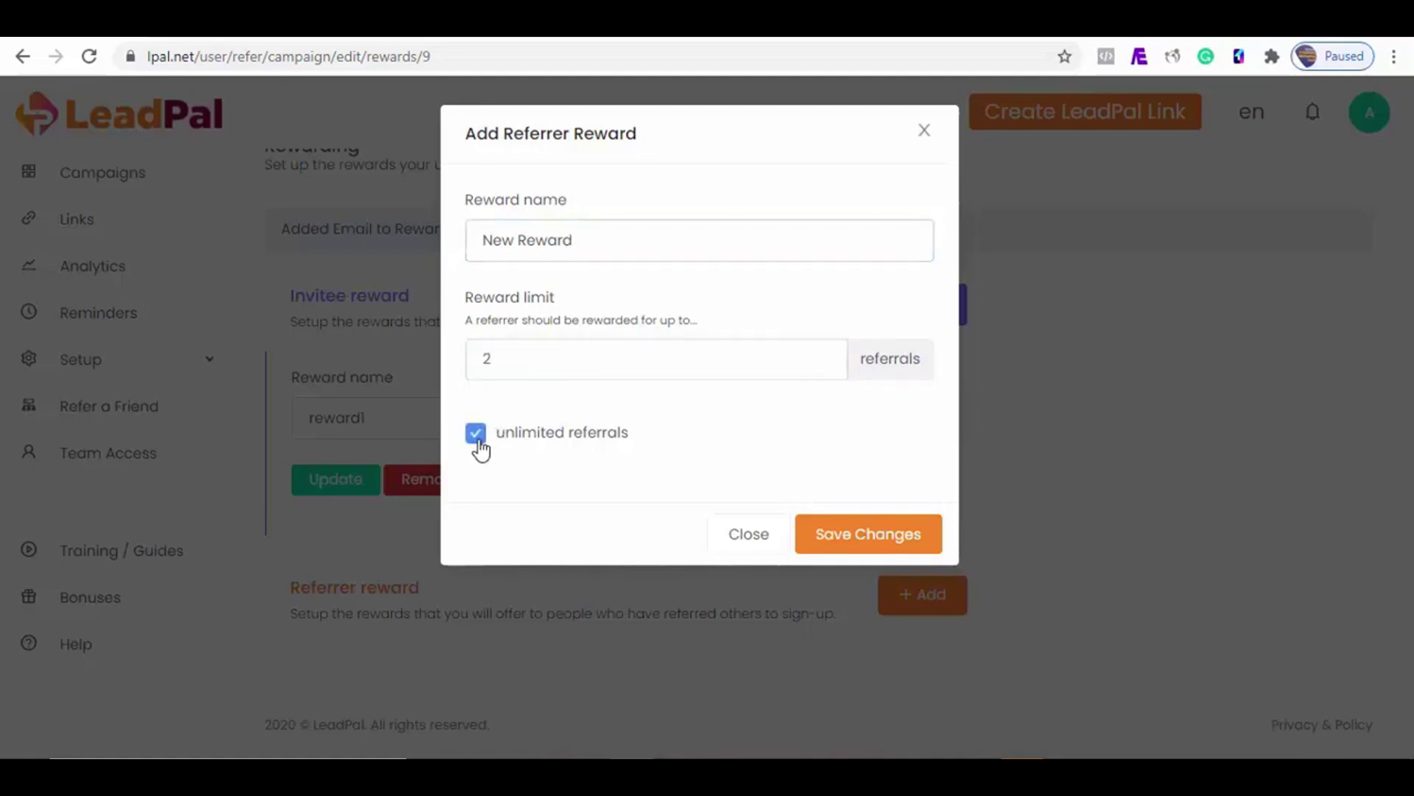
click(478, 441)
click(877, 544)
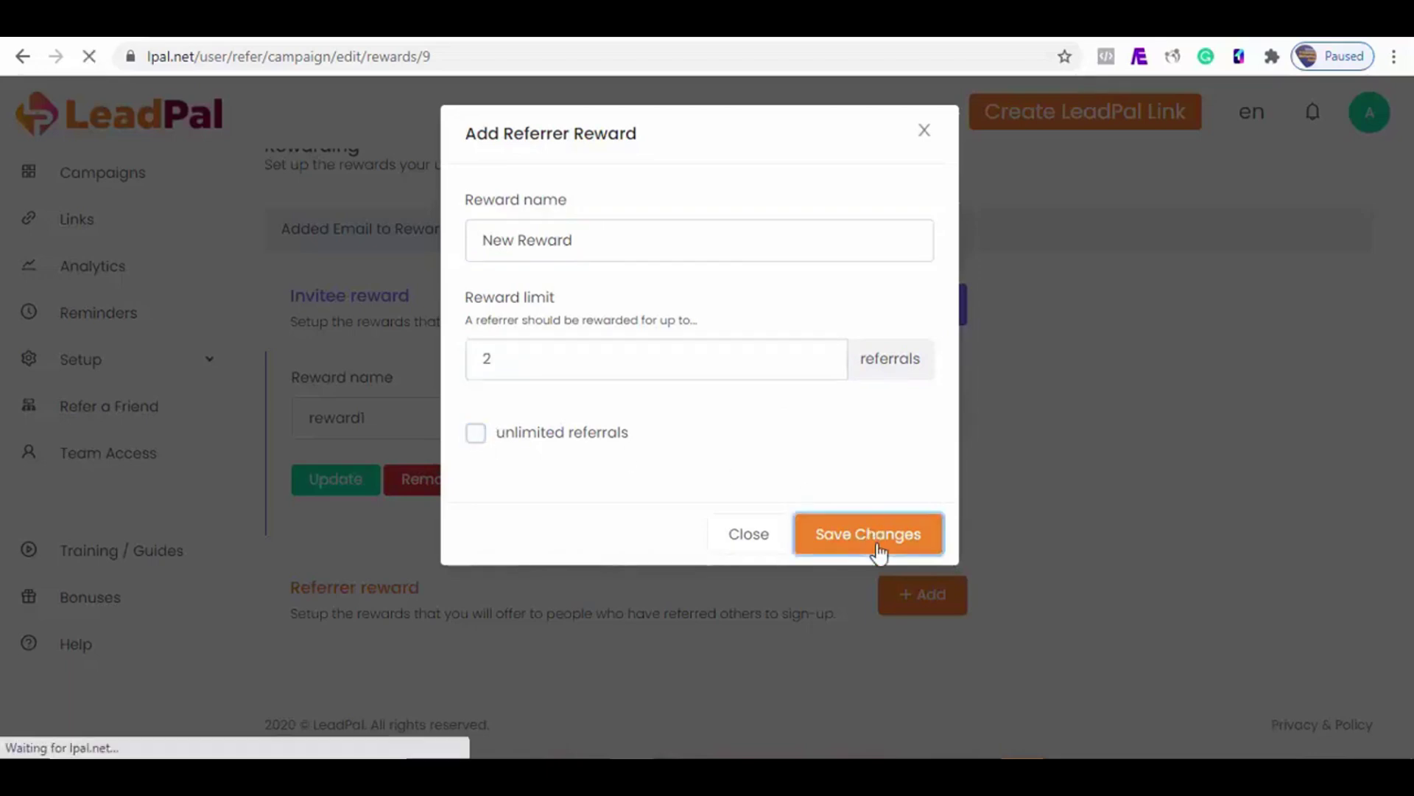
scroll(1051, 488, down, 5)
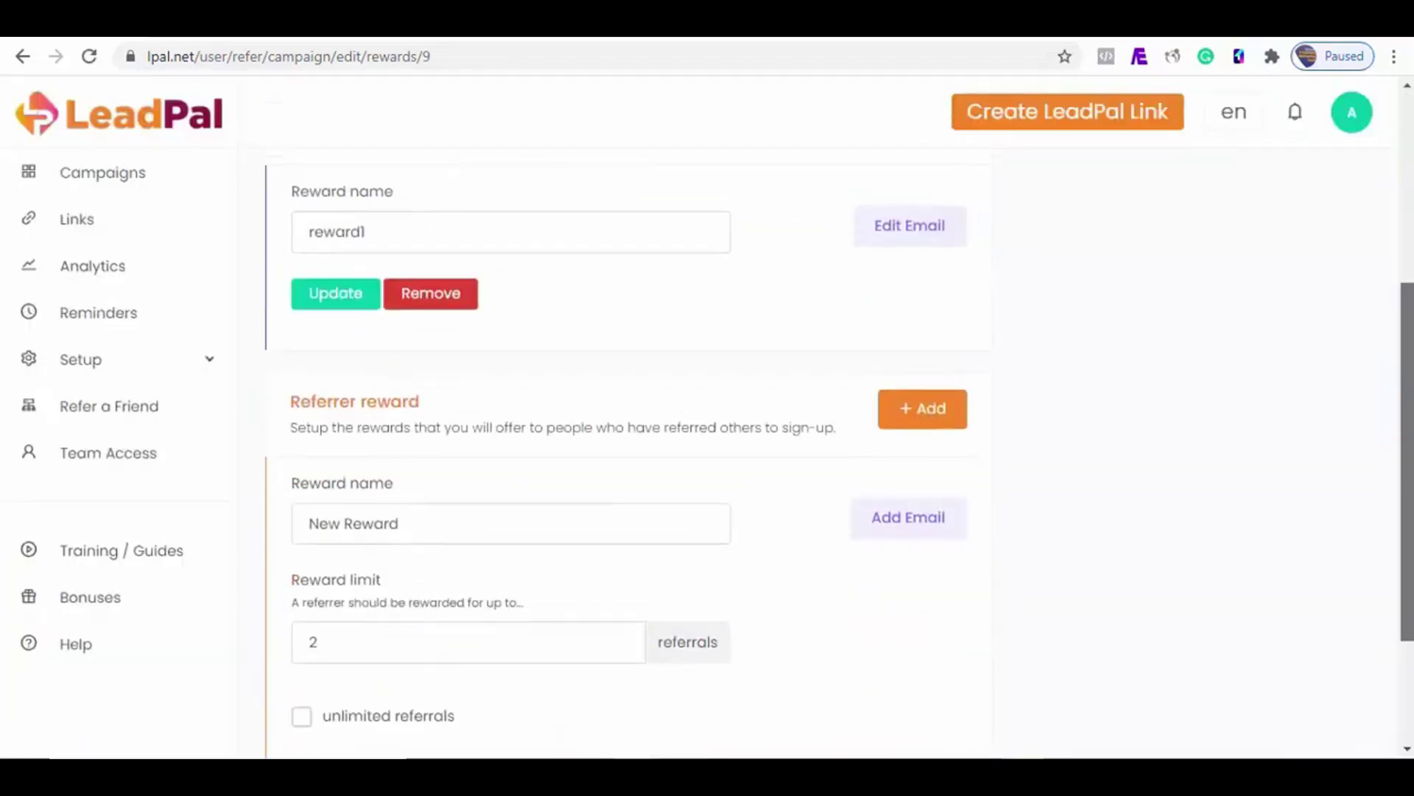
scroll(913, 442, down, 2)
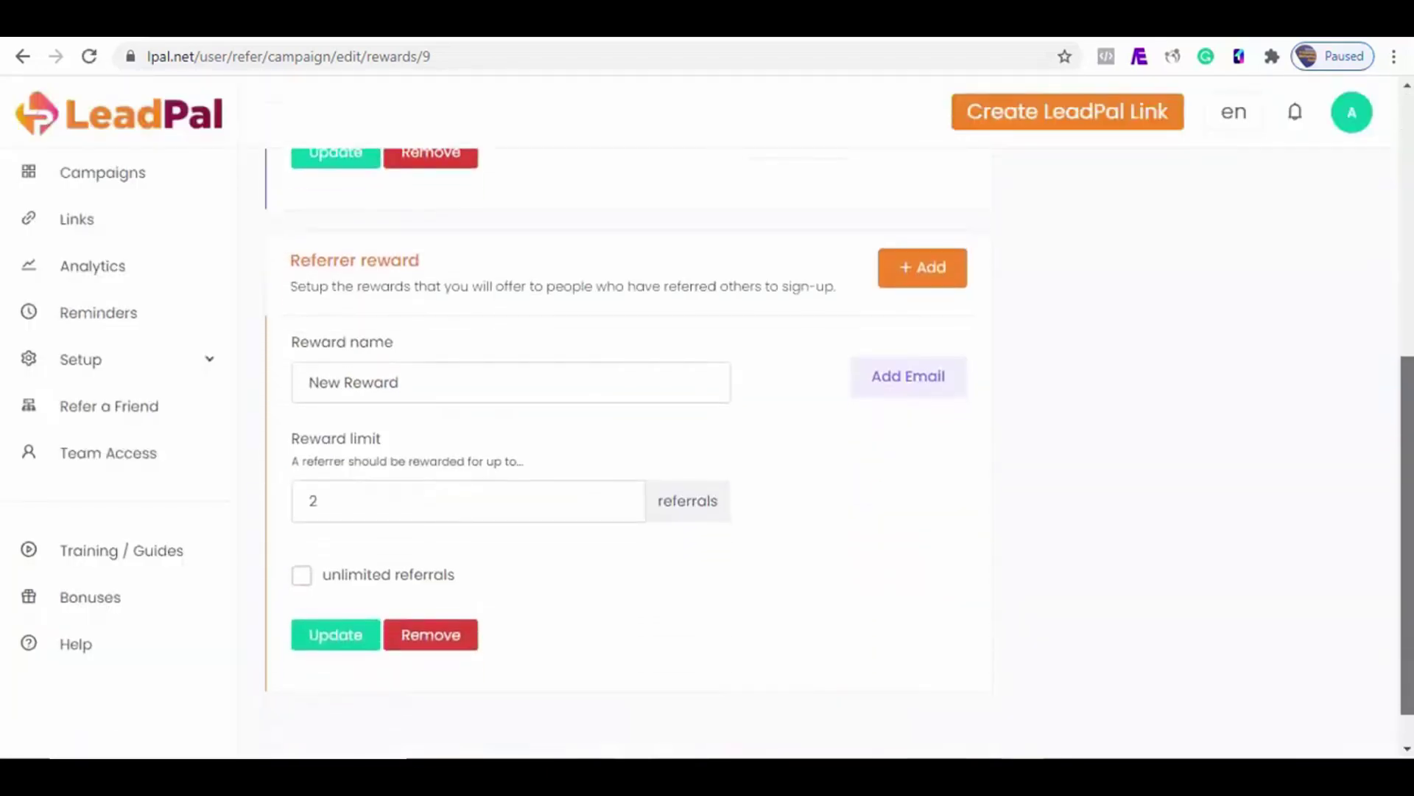
click(915, 385)
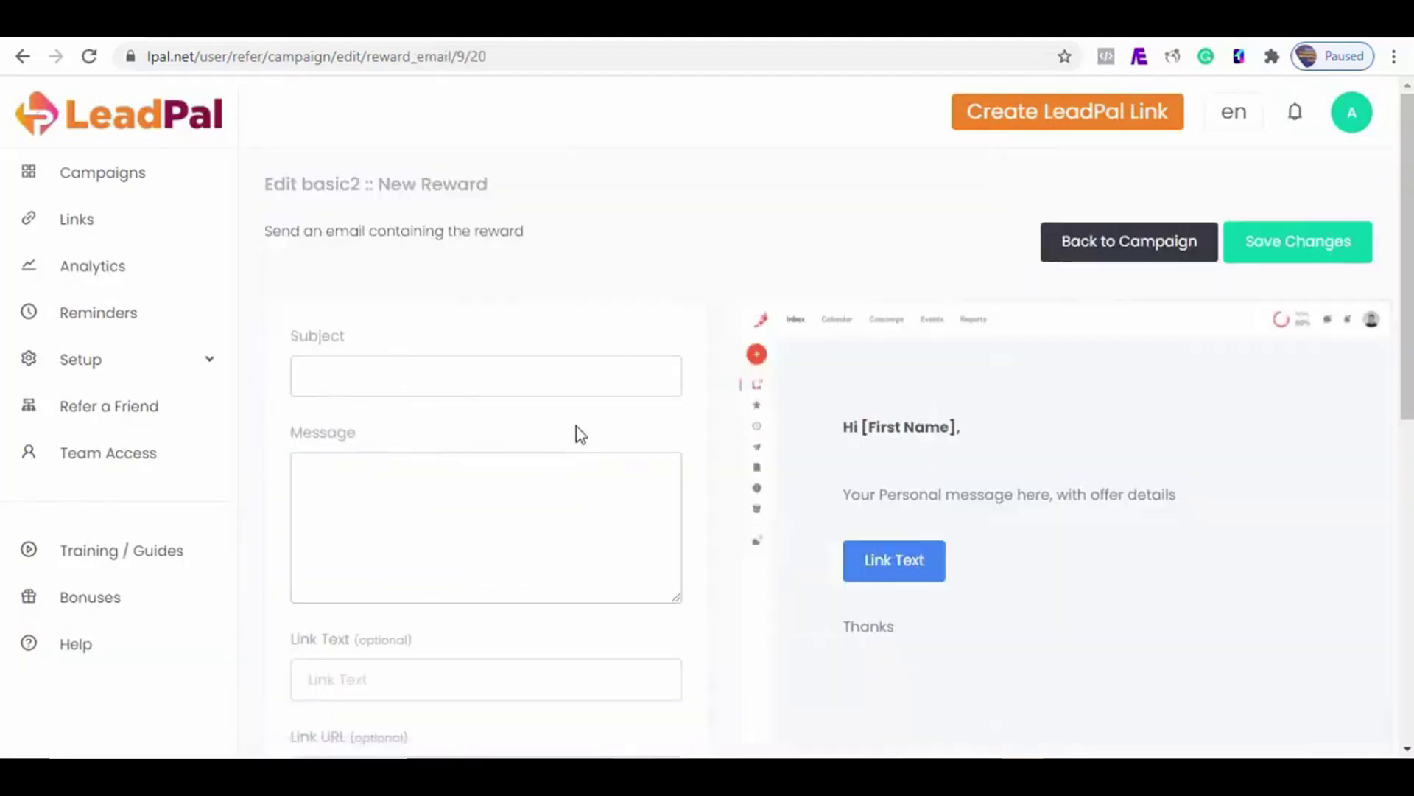
click(552, 379)
text(Your Second Reward)
click(518, 509)
text(Once onv)
text(eca)
key(BackSpace)
key(BackSpace)
key(BackSpace)
text(nce again for referring your f)
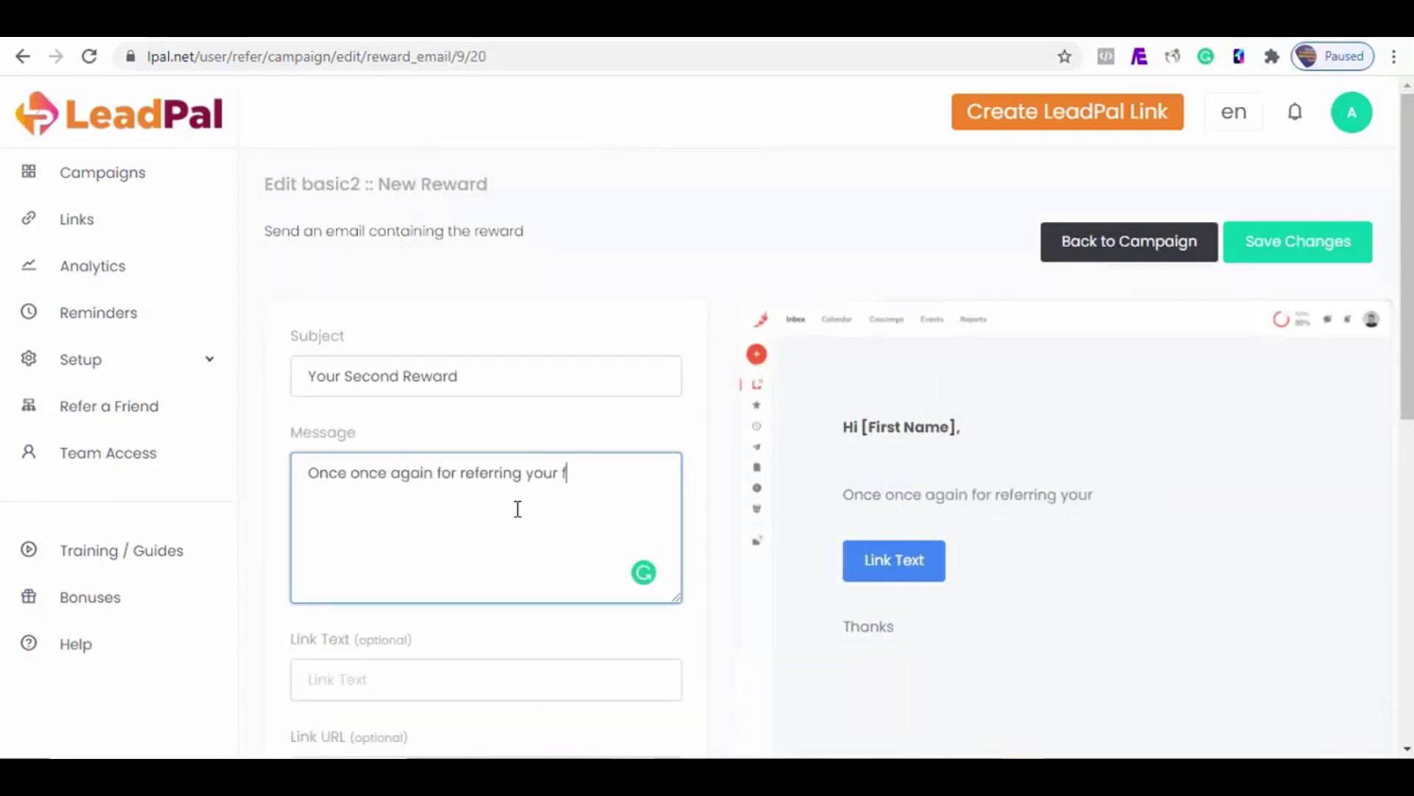
text(riends to try our product.)
key(Return)
key(Return)
text(Here is an awesome reward fo)
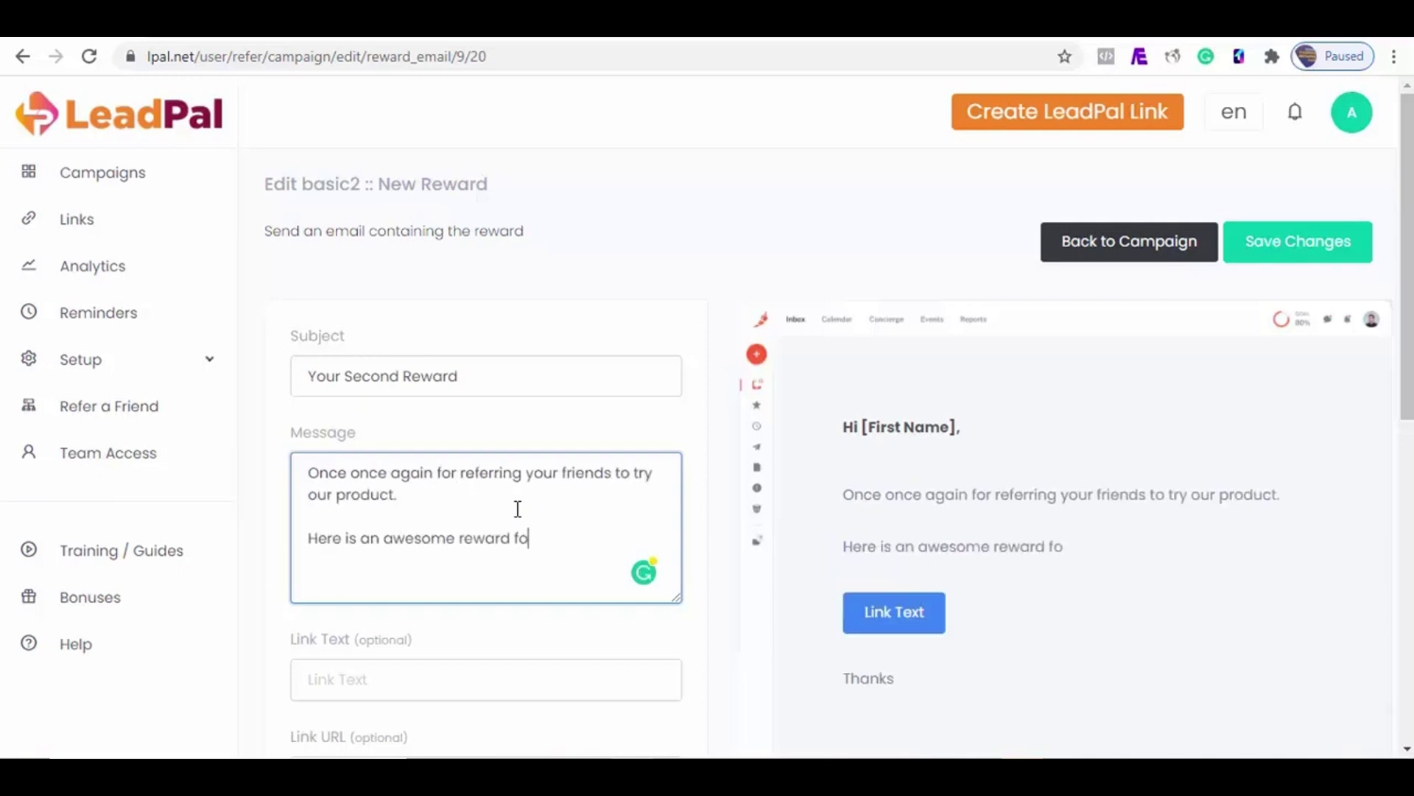
text(r you)
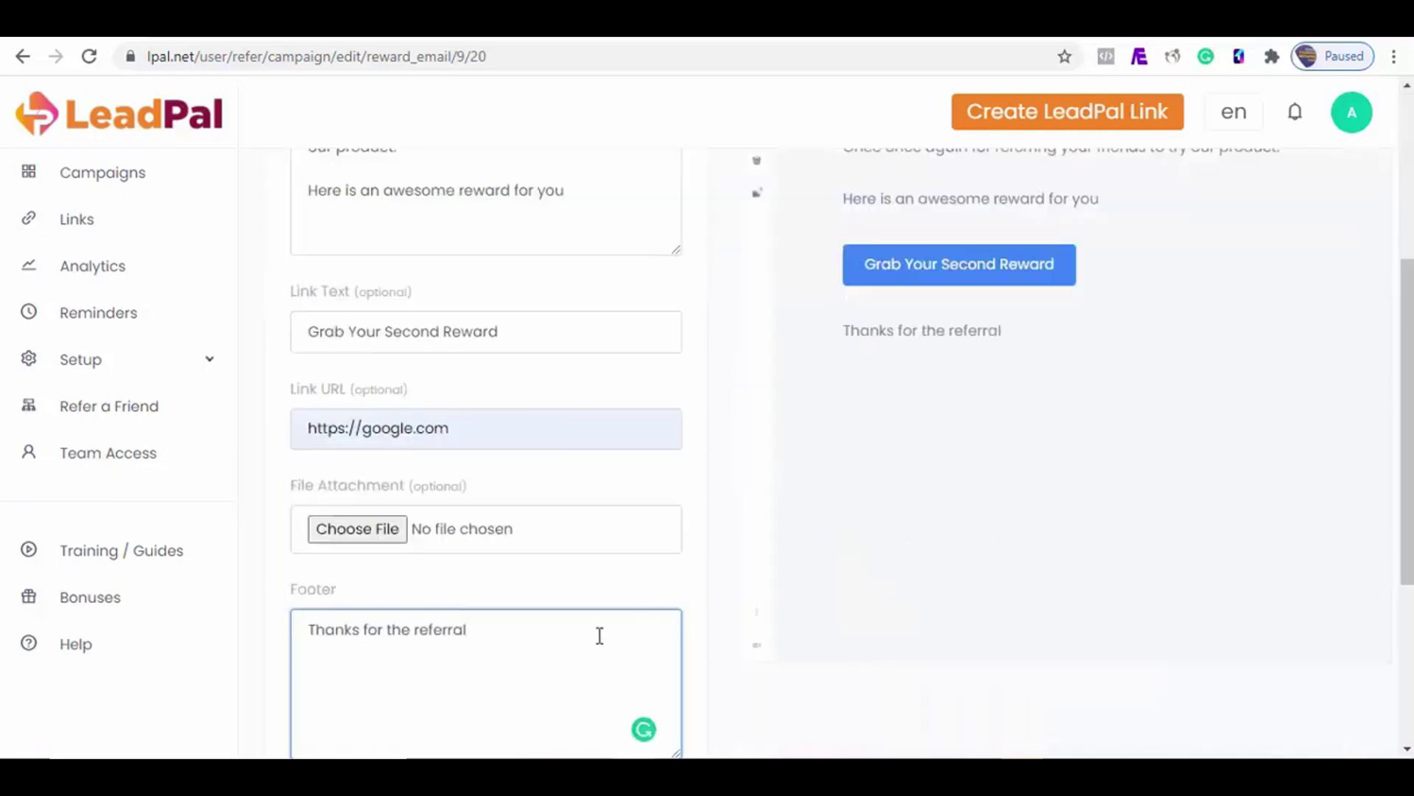
scroll(957, 442, up, 5)
click(1326, 254)
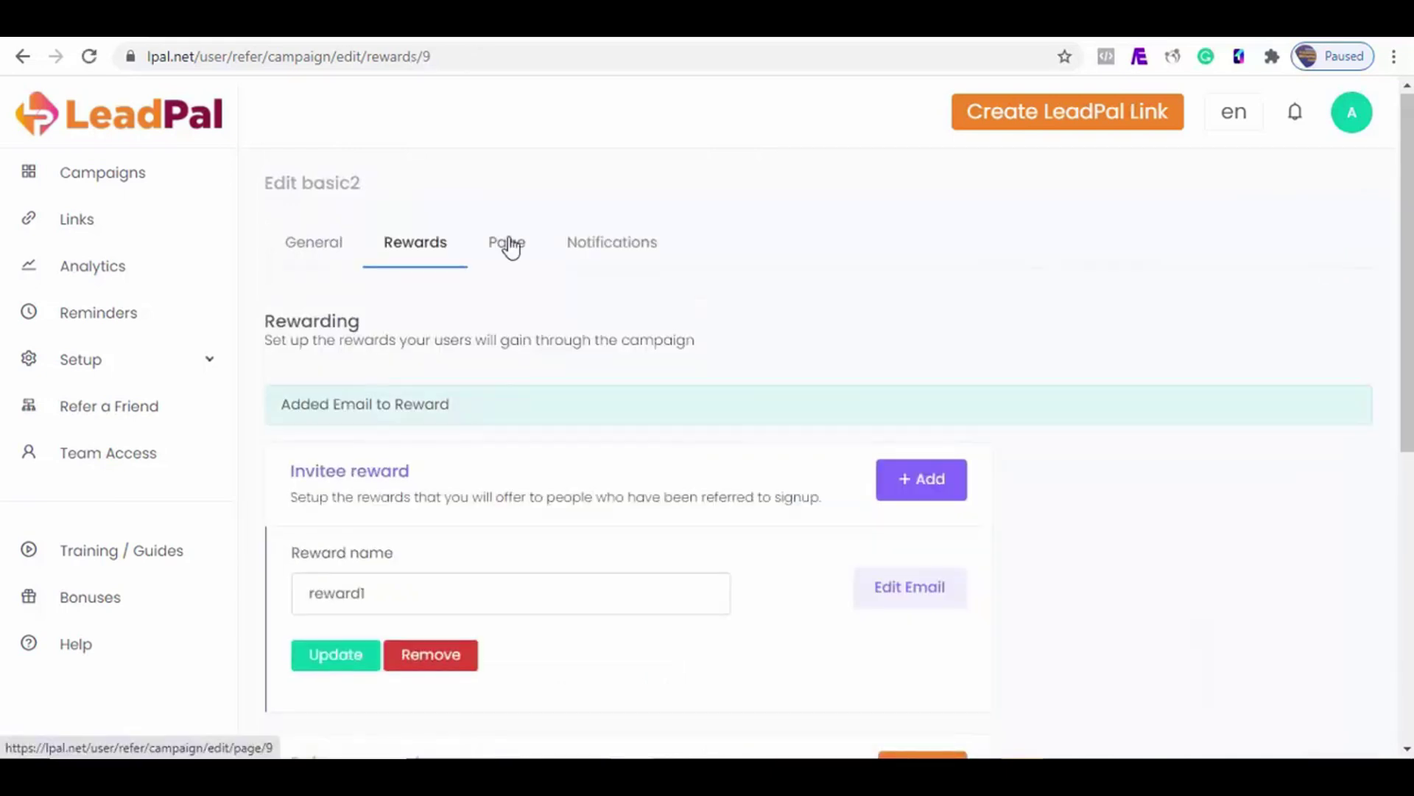
- Open the Page settings and review the preview and Sub Title colour picker, changing nothing
click(507, 244)
scroll(1010, 344, down, 1)
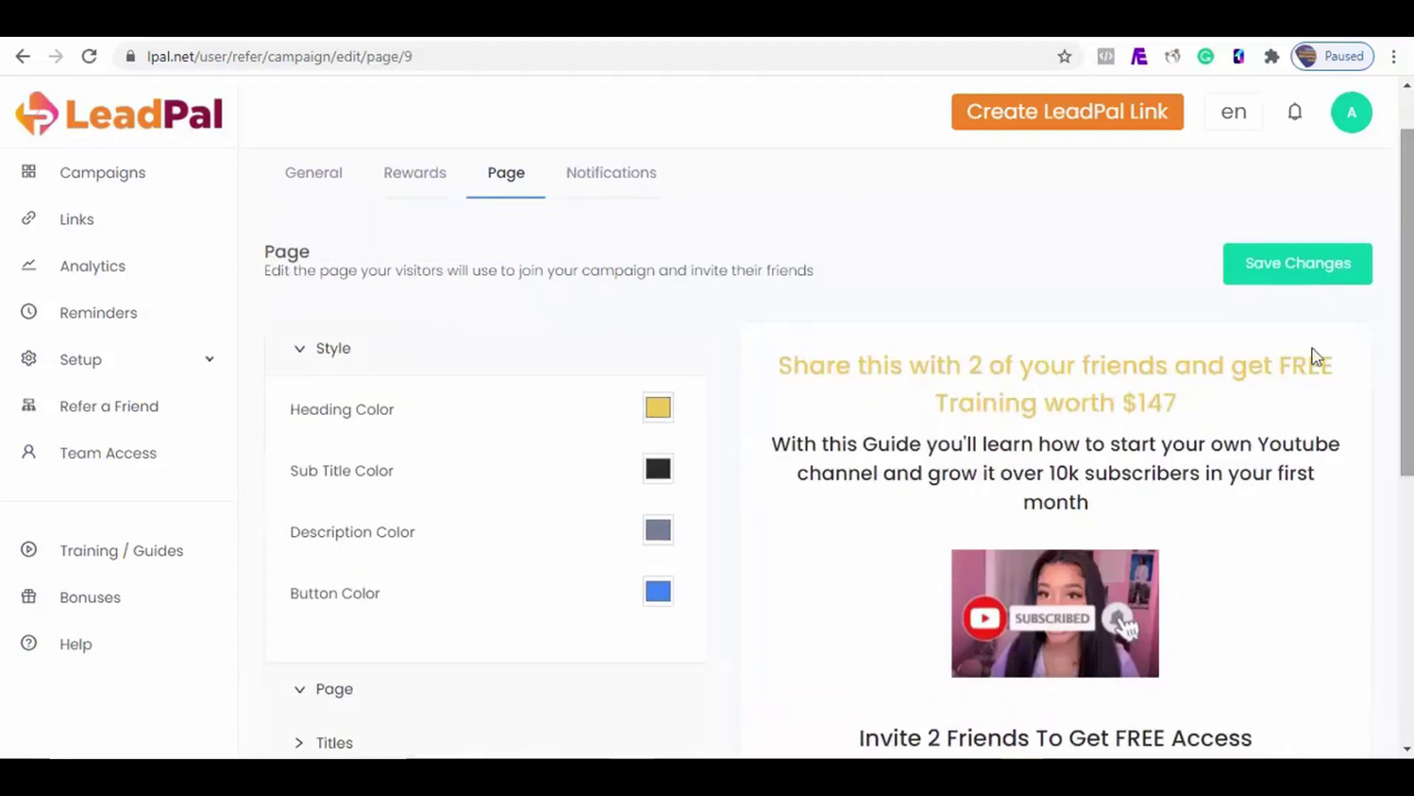
scroll(1174, 294, down, 4)
scroll(1174, 294, up, 1)
scroll(1174, 294, down, 1)
scroll(851, 454, up, 1)
scroll(852, 454, up, 1)
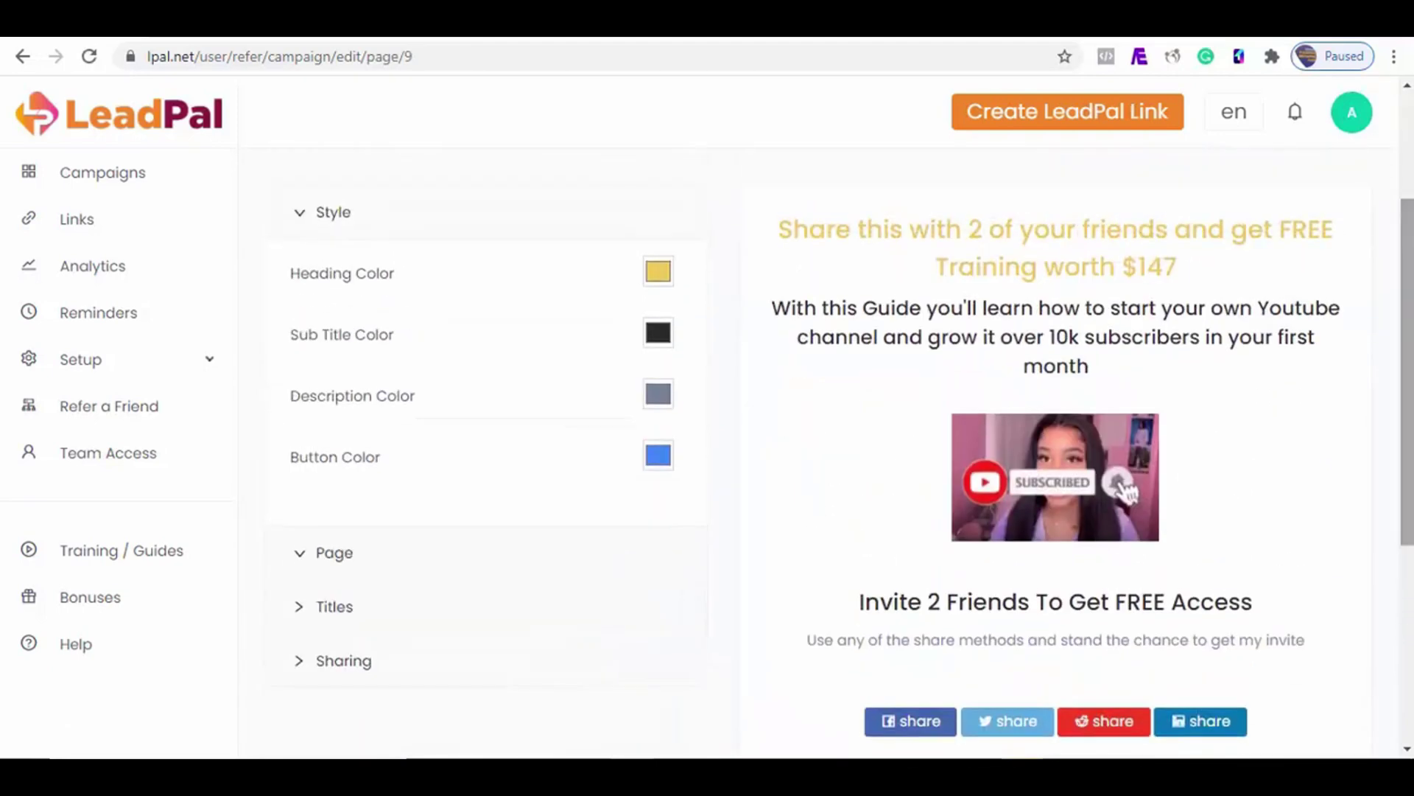
scroll(866, 705, down, 1)
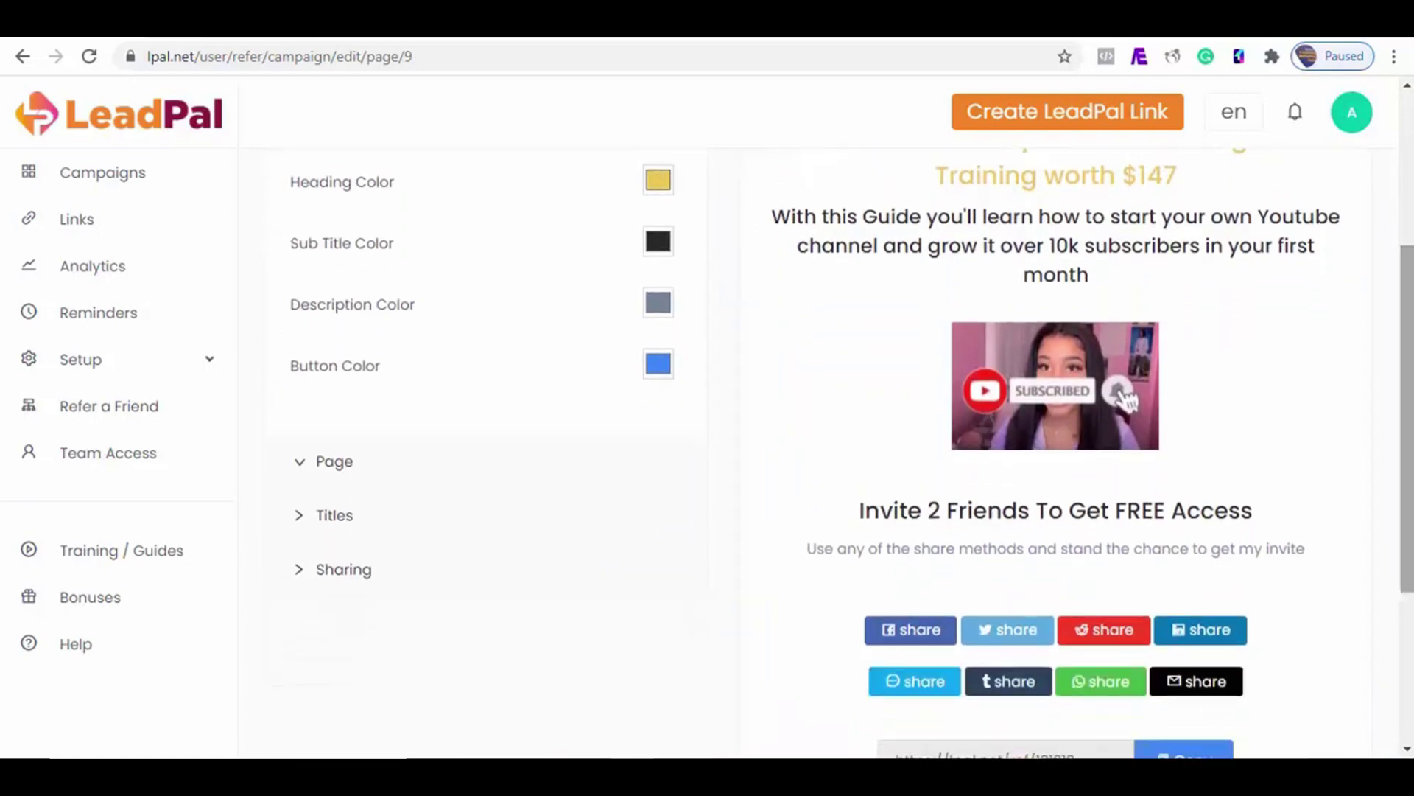
scroll(1027, 472, up, 2)
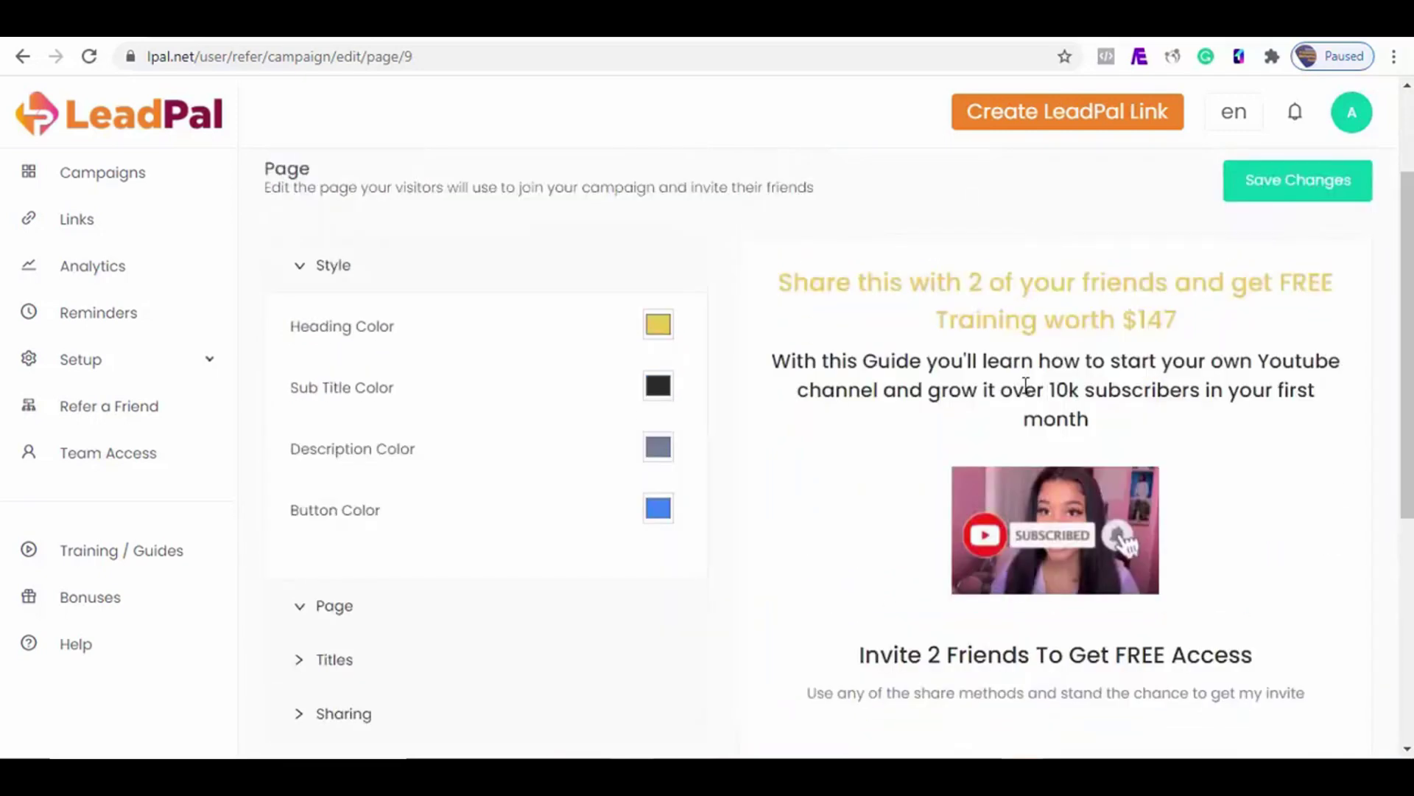
scroll(958, 368, down, 1)
scroll(737, 412, up, 1)
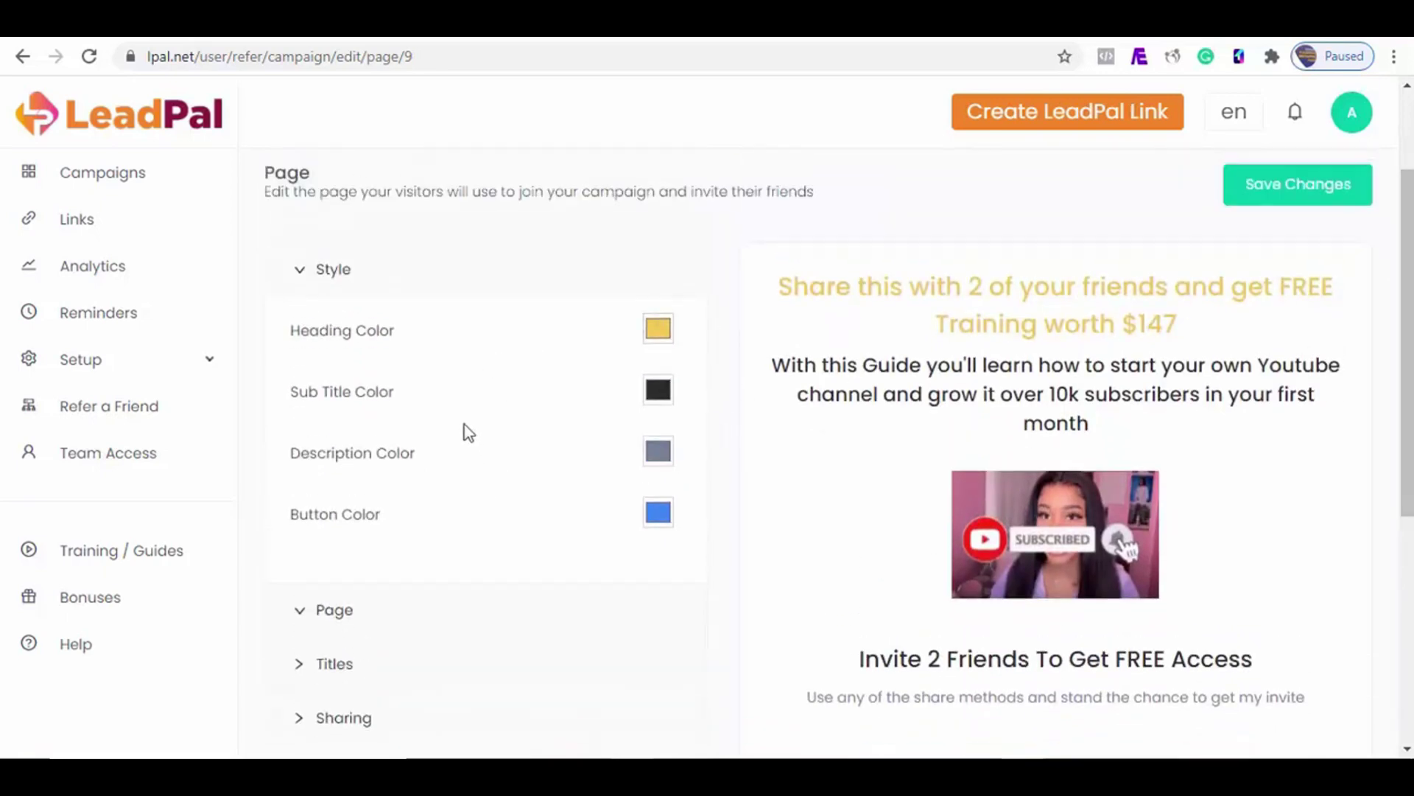
click(656, 390)
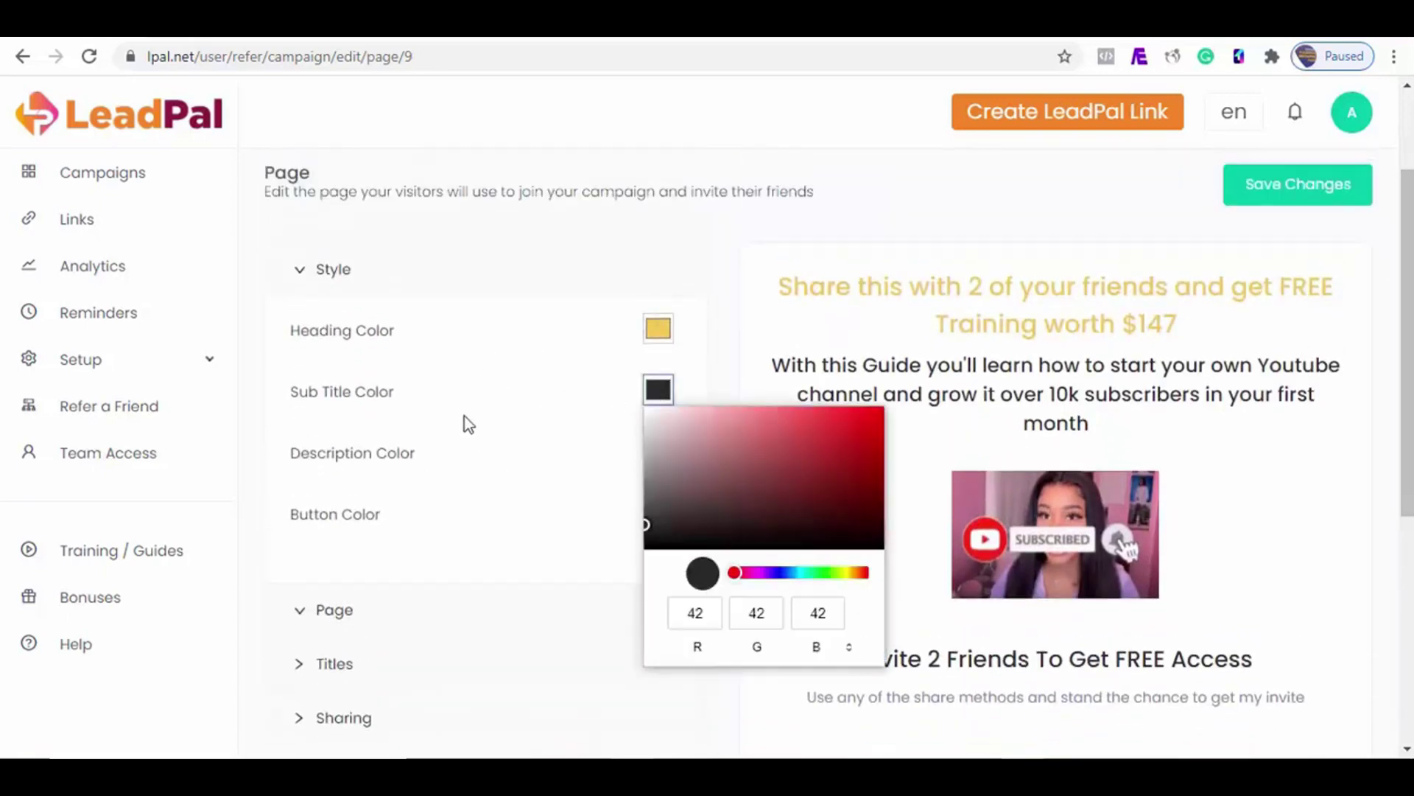
click(461, 358)
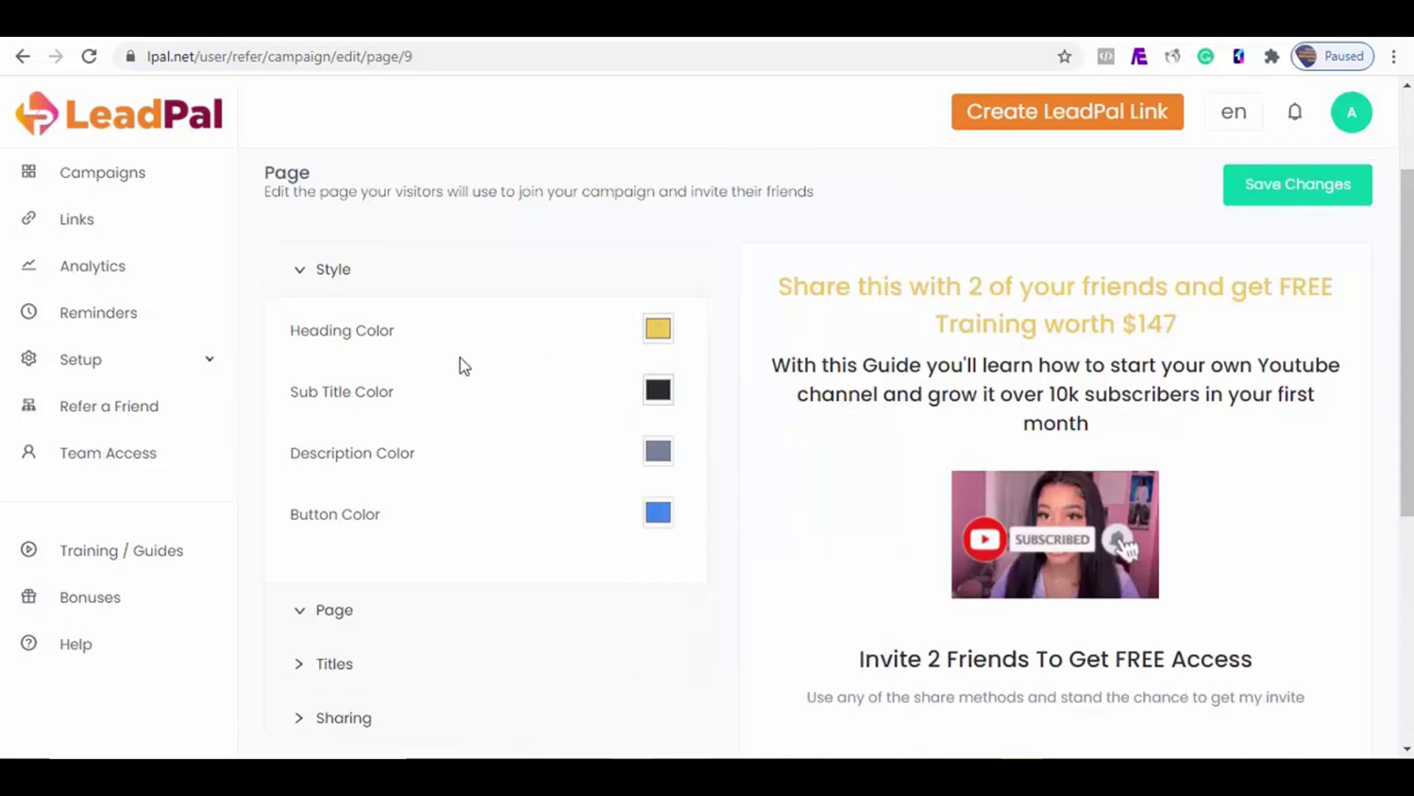
- Change the page title's opening words from 'Share this with' to 'Send this to'
click(431, 630)
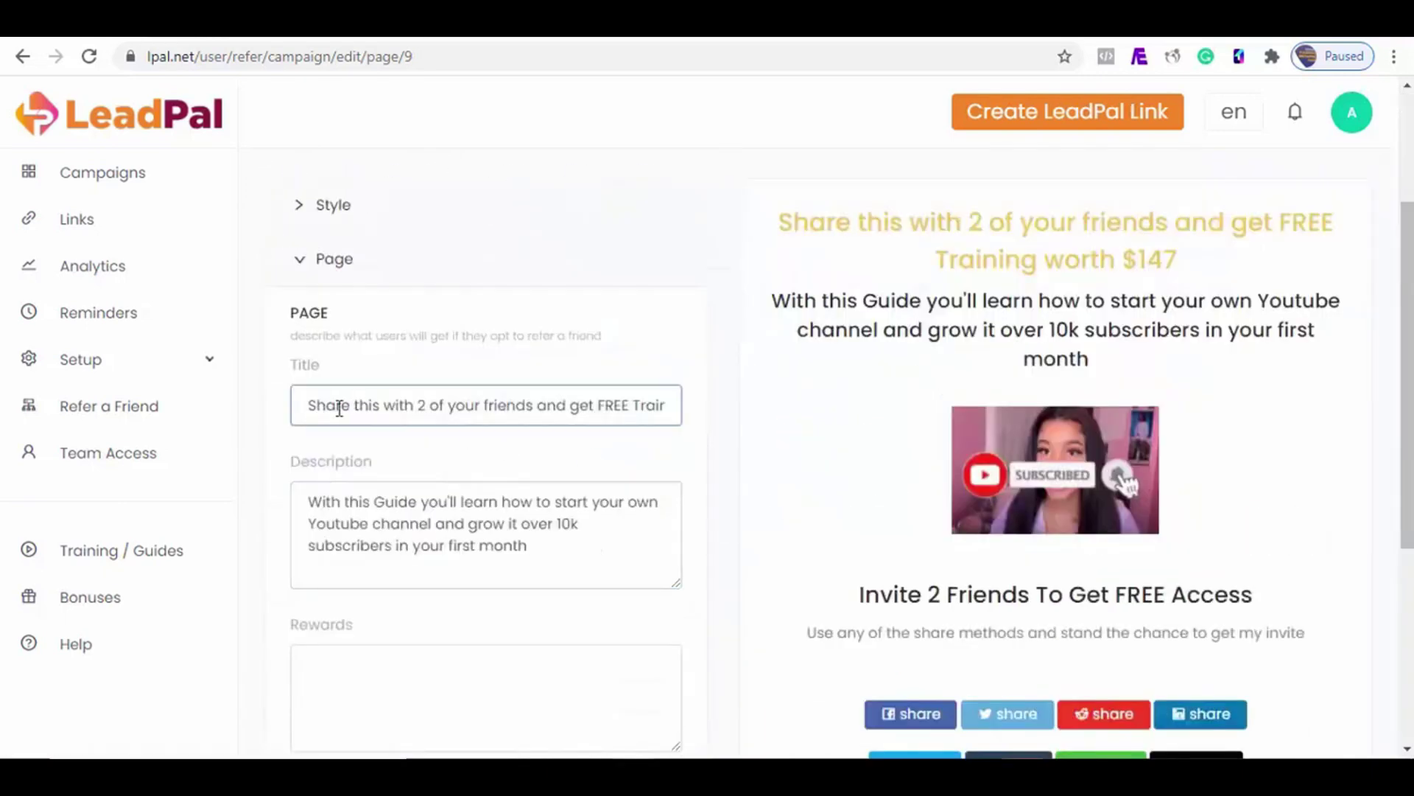
double_click(406, 419)
drag(353, 394, 299, 404)
text(Send )
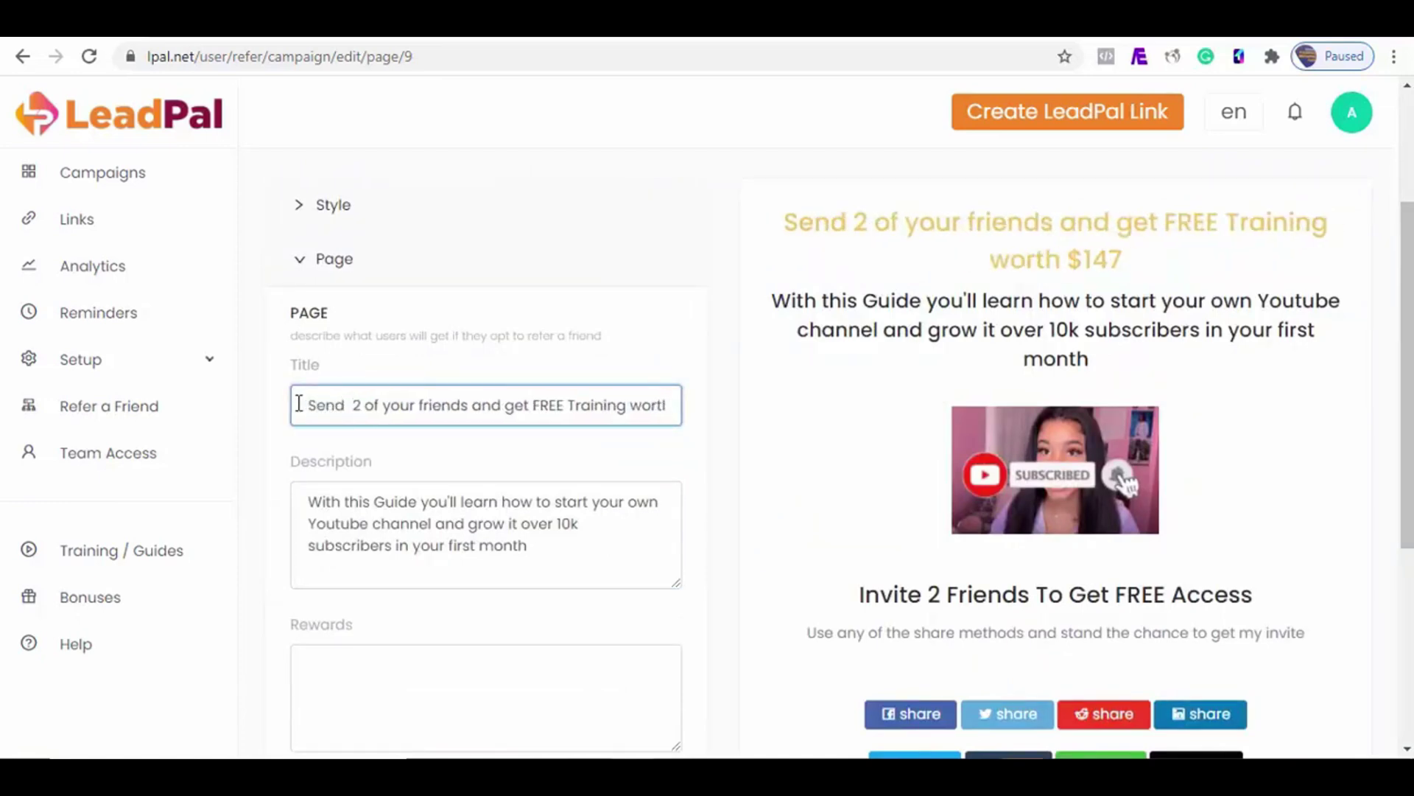
text(this to)
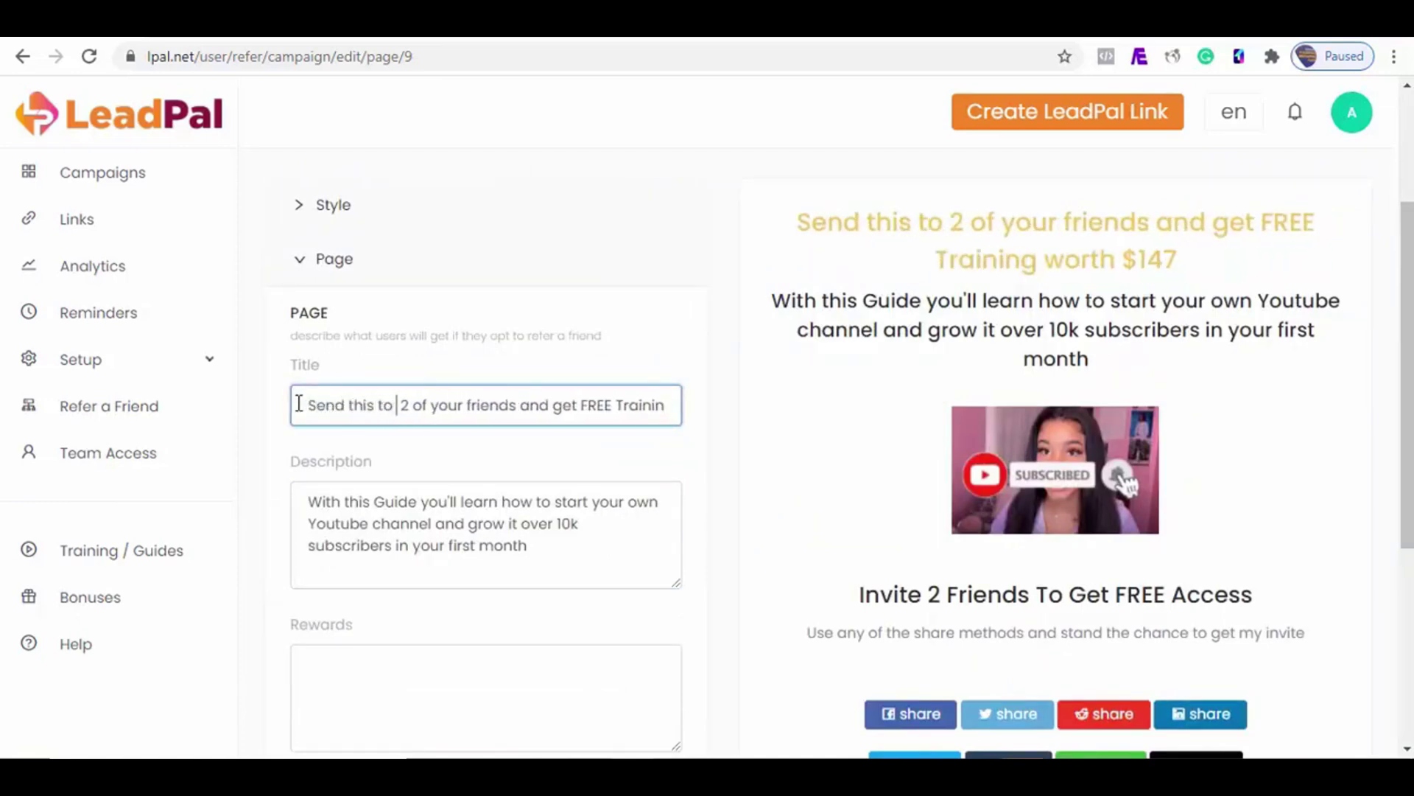
- Clear the stray text from the Rewards field
scroll(426, 546, down, 2)
click(426, 545)
text(Ab)
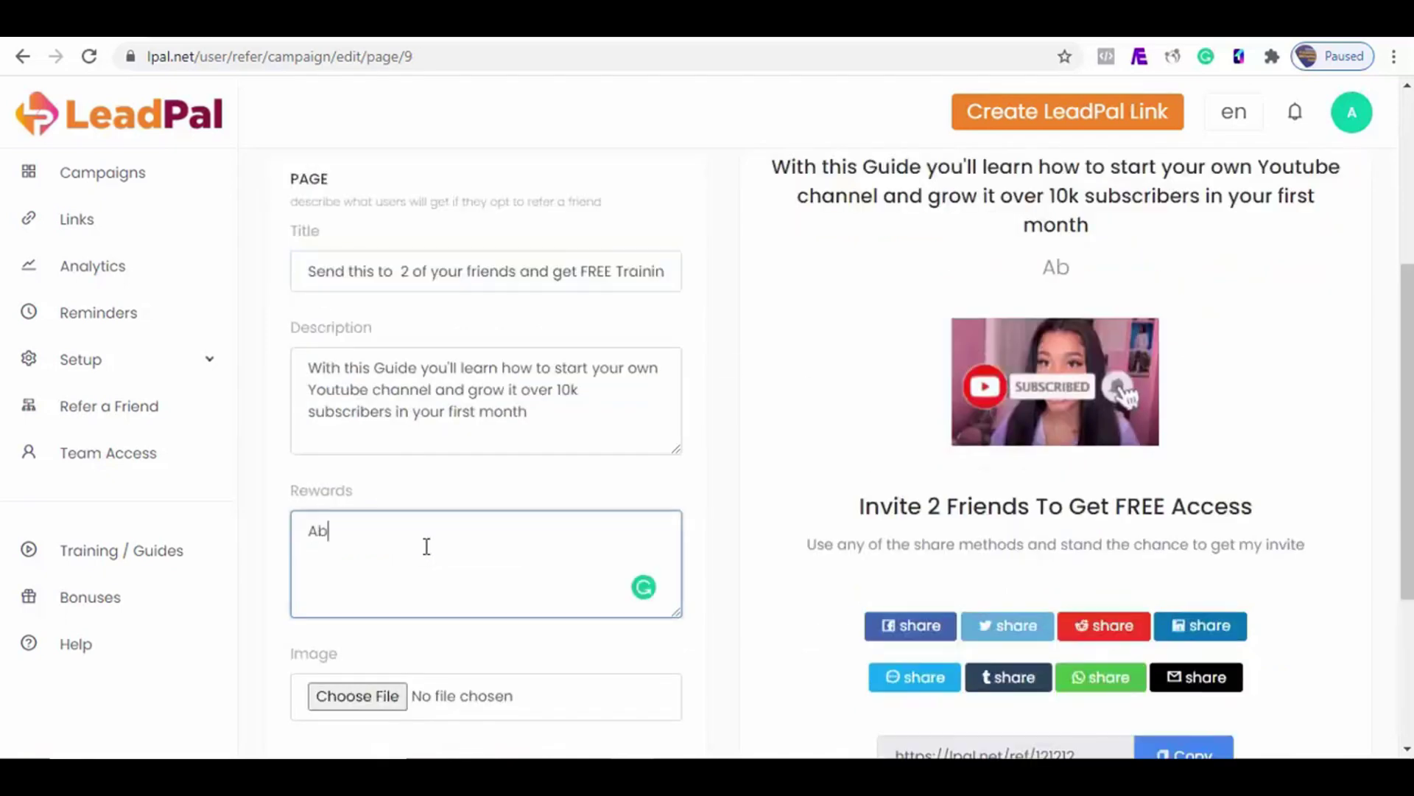
text(bd)
key(BackSpace)
key(BackSpace)
key(BackSpace)
key(BackSpace)
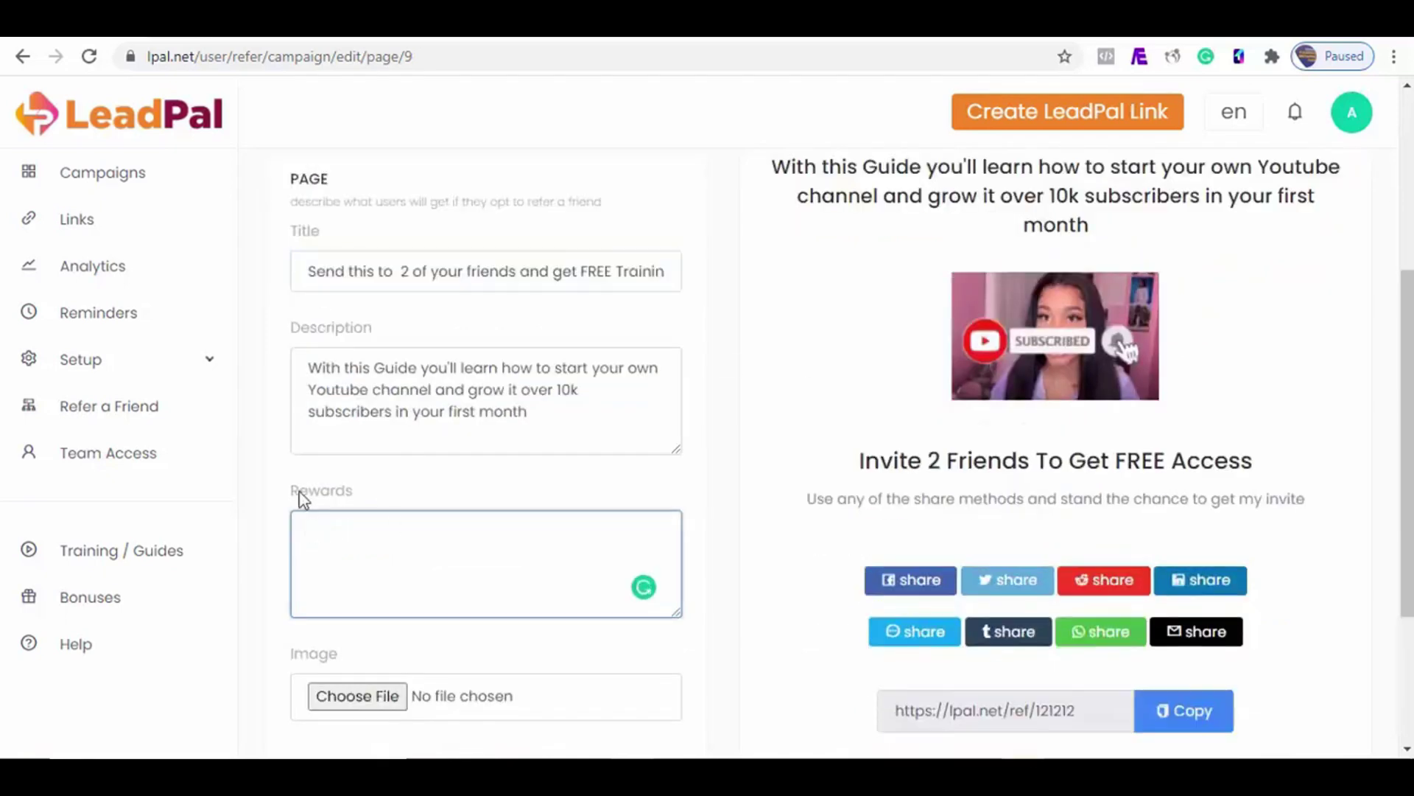
scroll(1400, 475, down, 2)
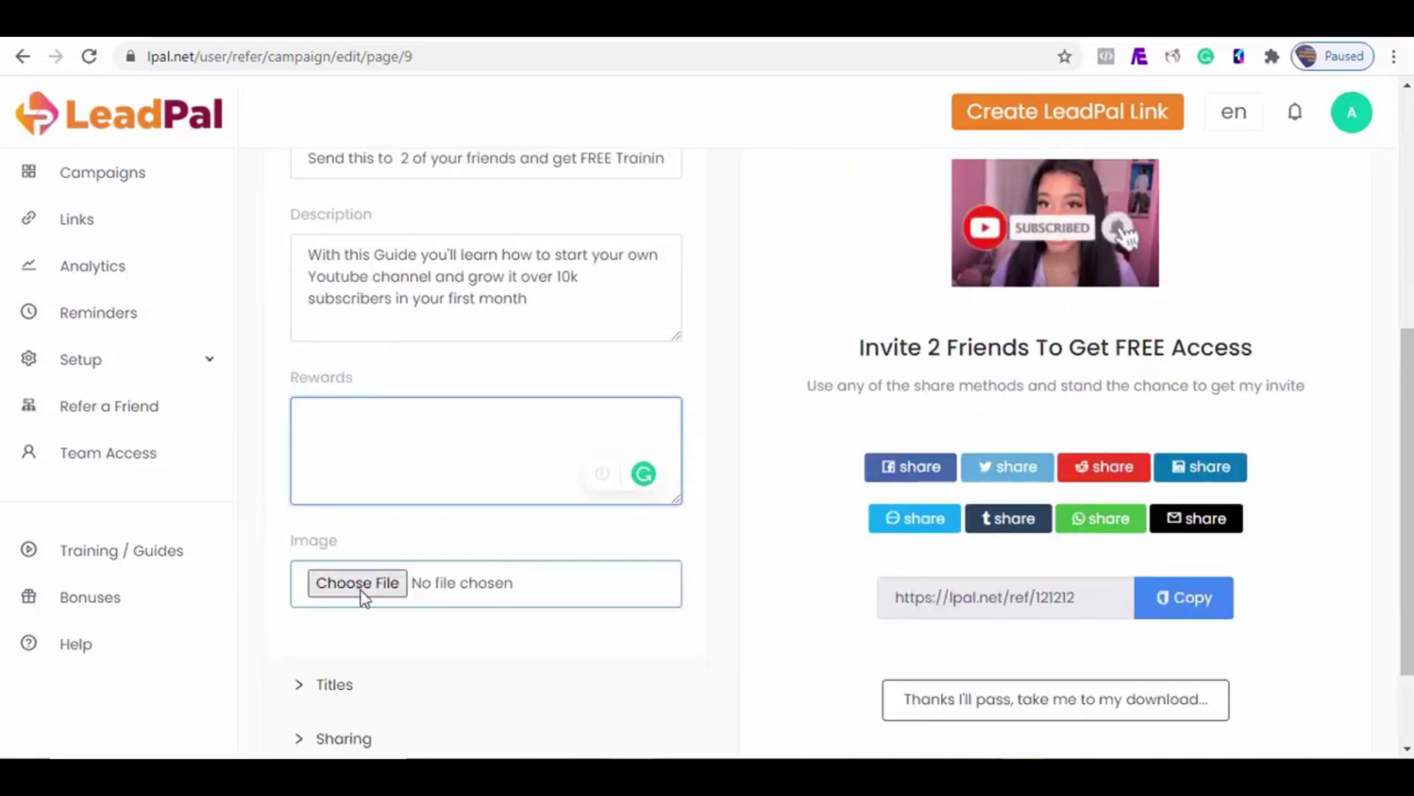
scroll(1153, 373, up, 1)
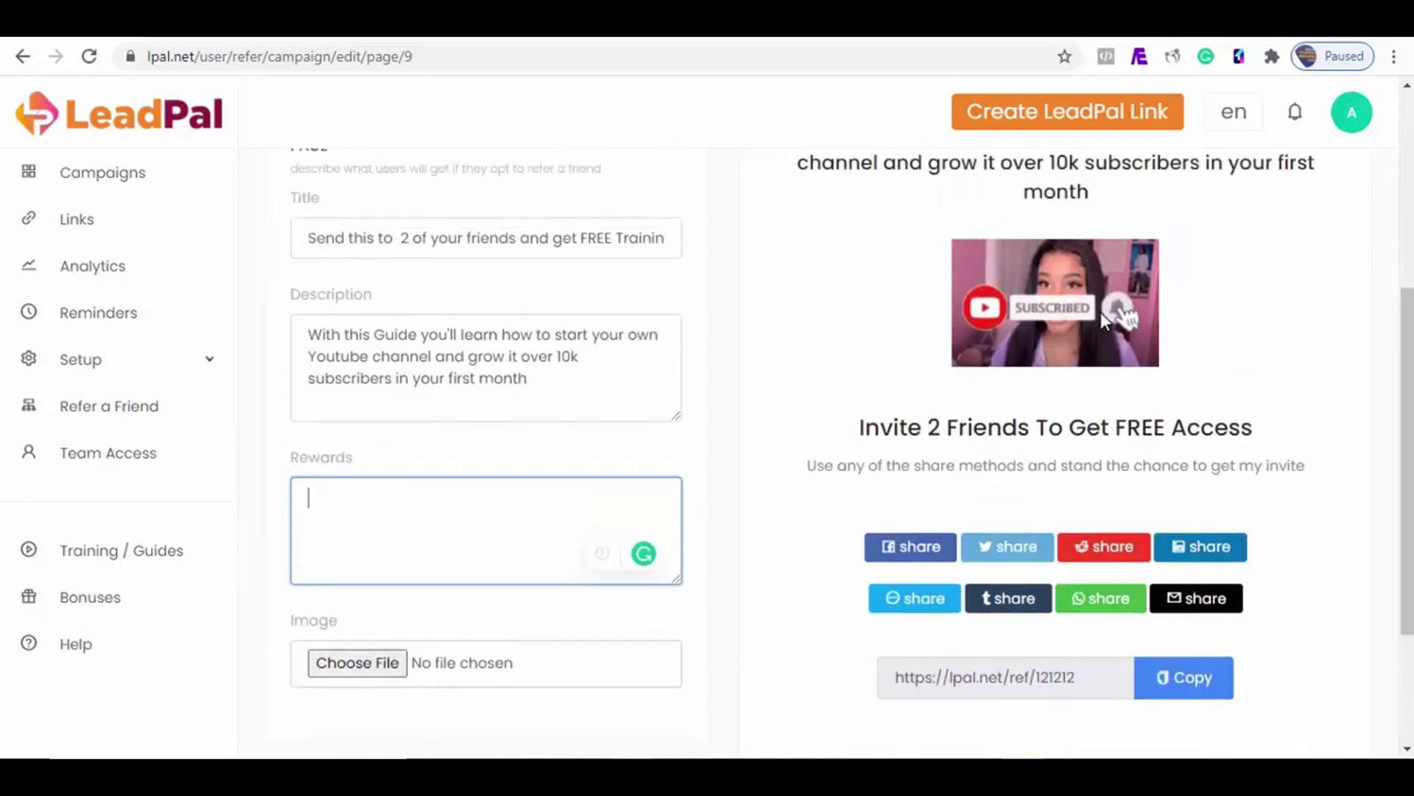
- Change the share button label to 'share This', correcting the typo
scroll(1061, 398, down, 2)
scroll(1061, 398, down, 1)
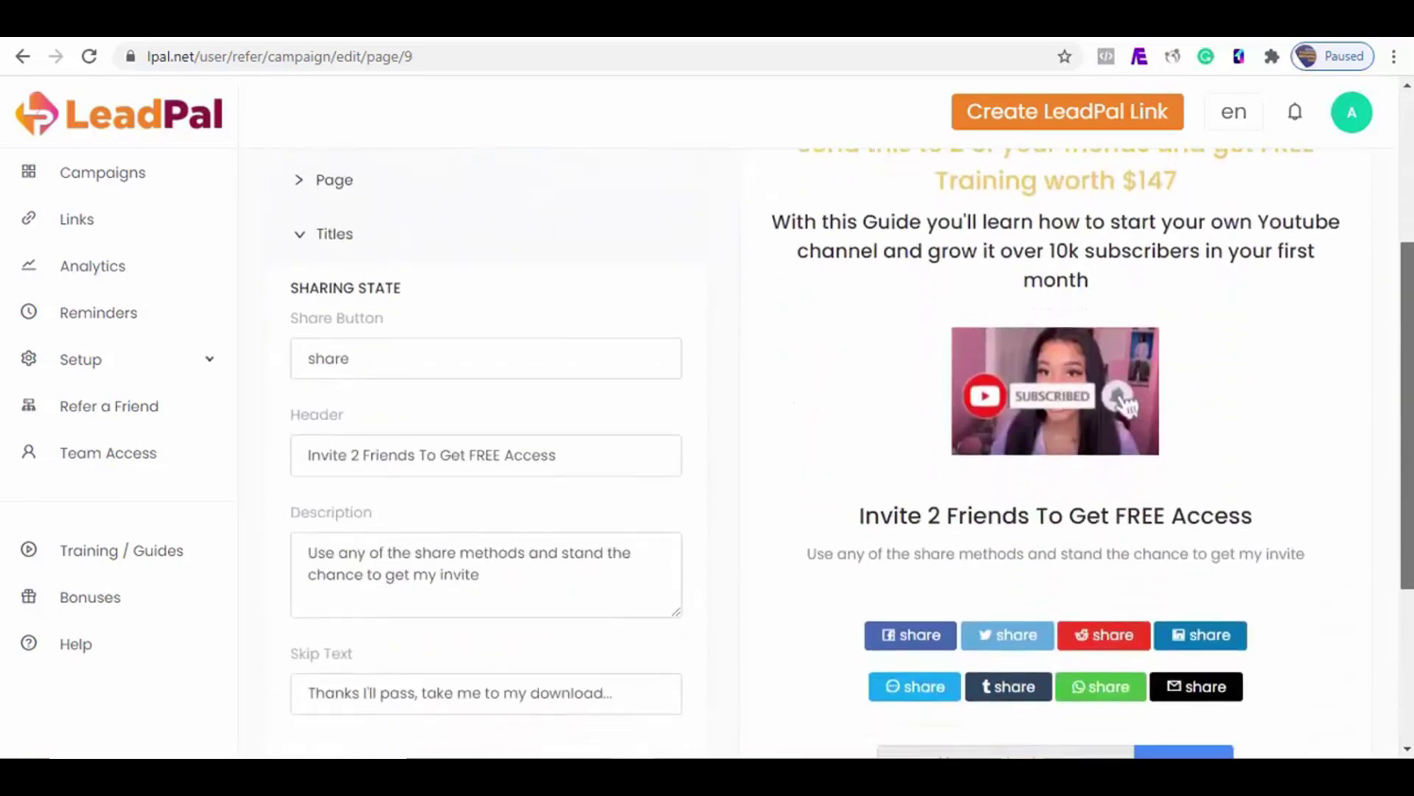
click(367, 359)
text(Th)
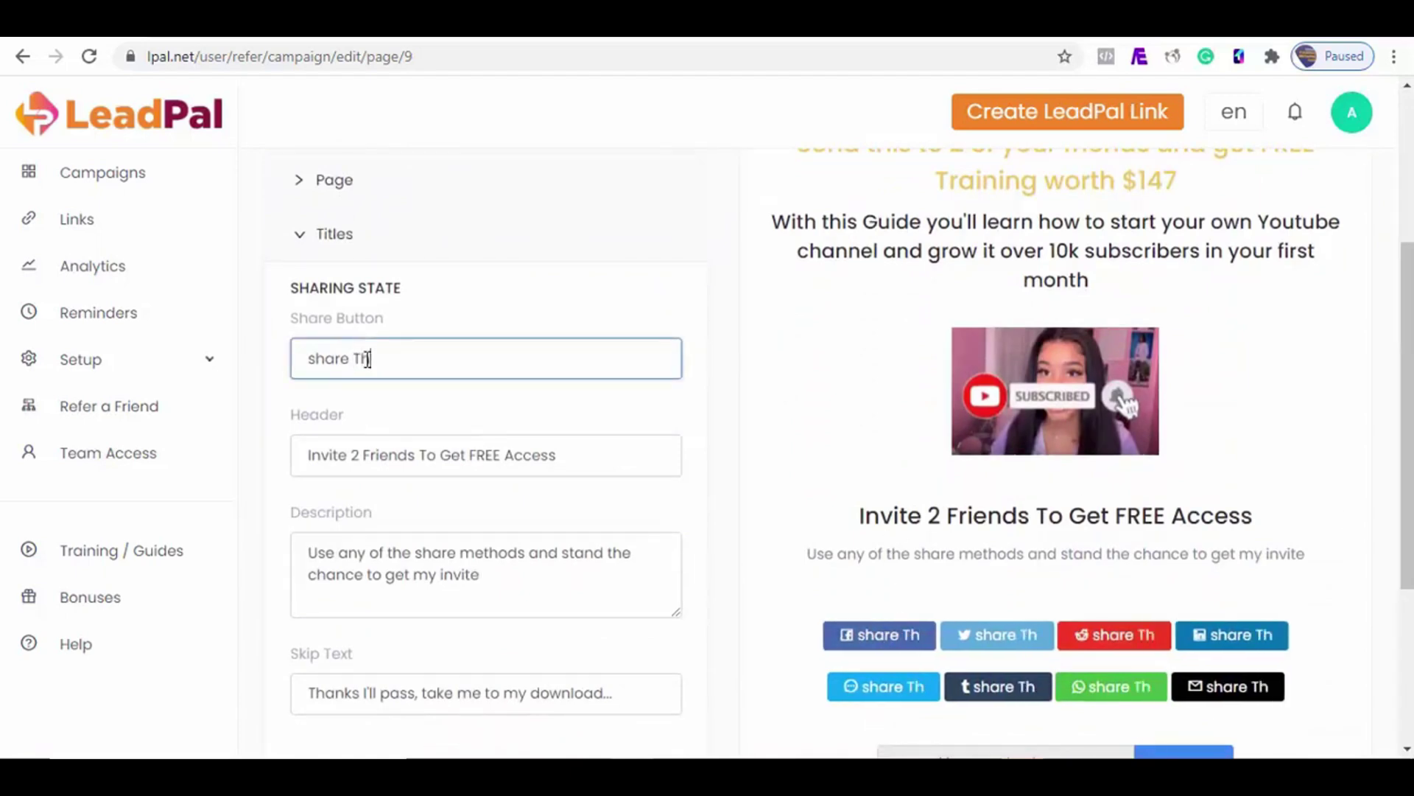
text(us)
key(BackSpace)
key(BackSpace)
text(is)
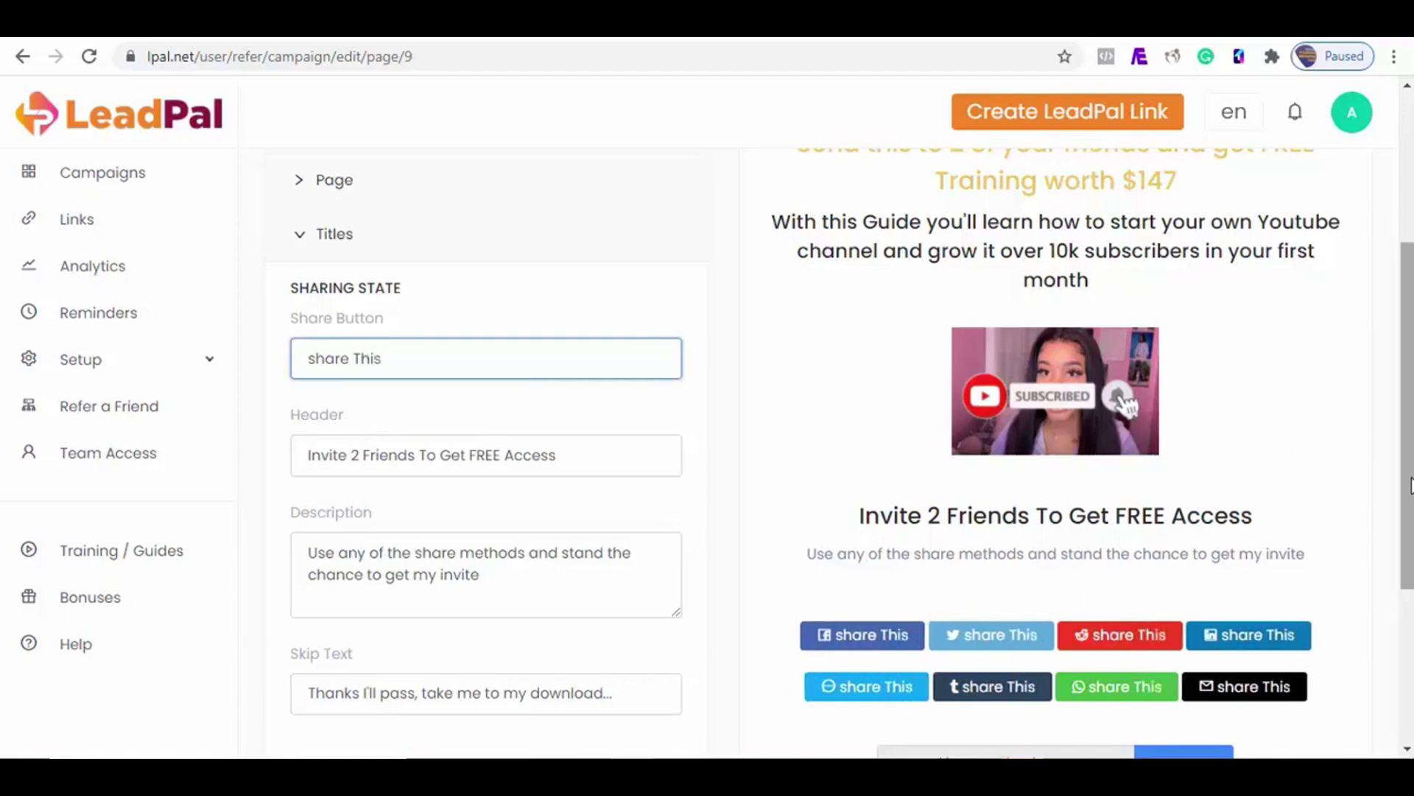
scroll(1038, 745, down, 2)
scroll(1038, 744, down, 3)
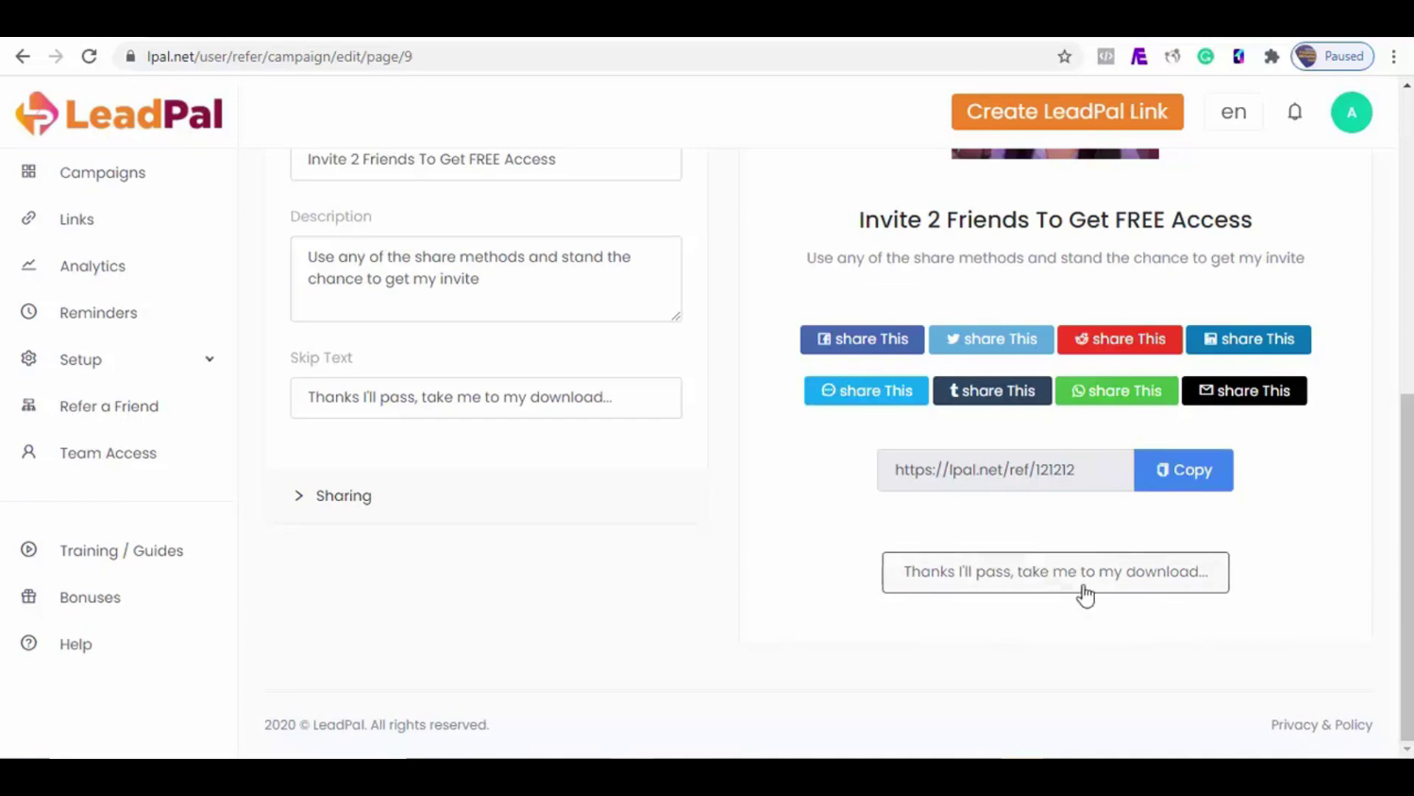
- Copy the guide sentence from the preview into the Facebook share description
click(333, 513)
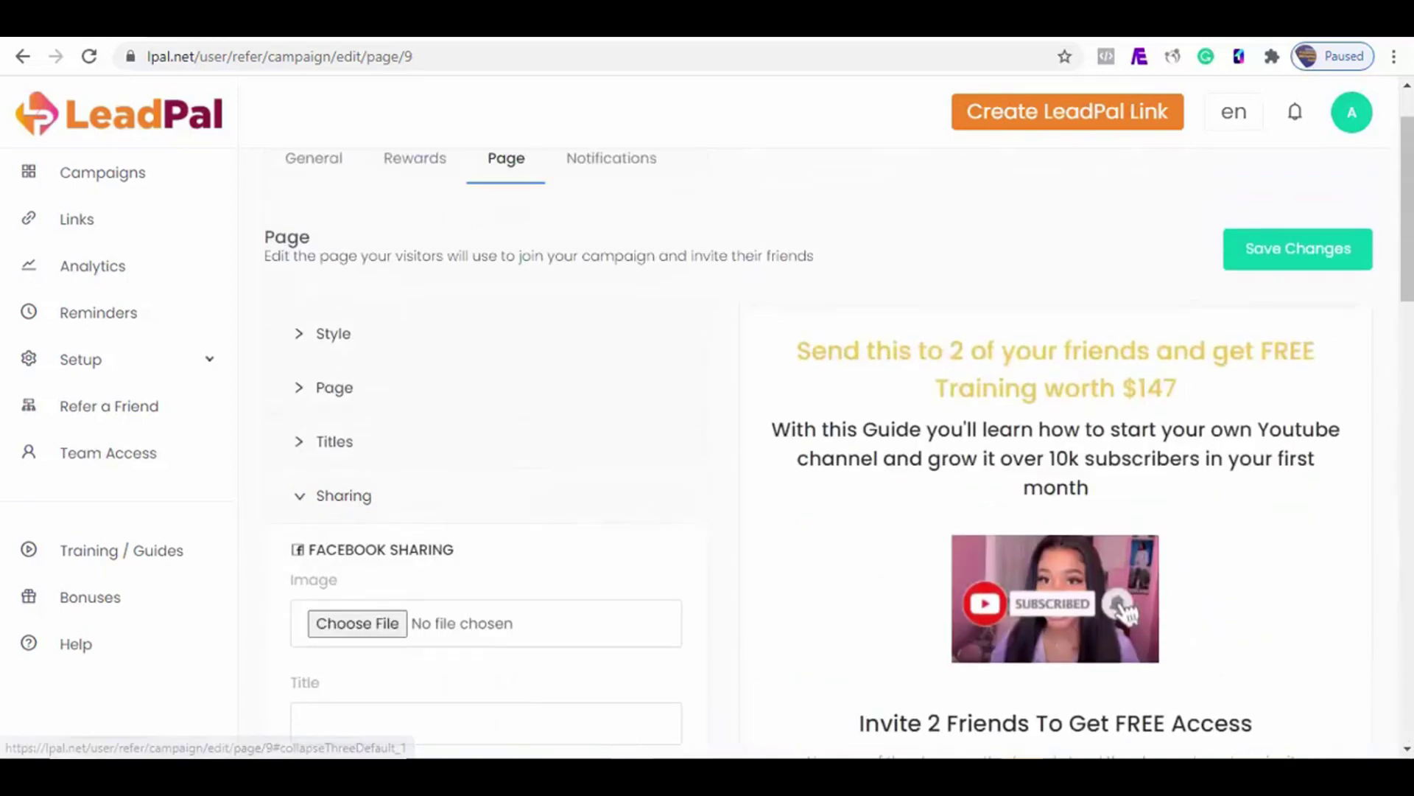
scroll(739, 524, down, 1)
scroll(696, 440, down, 4)
scroll(696, 440, up, 1)
scroll(696, 440, up, 1)
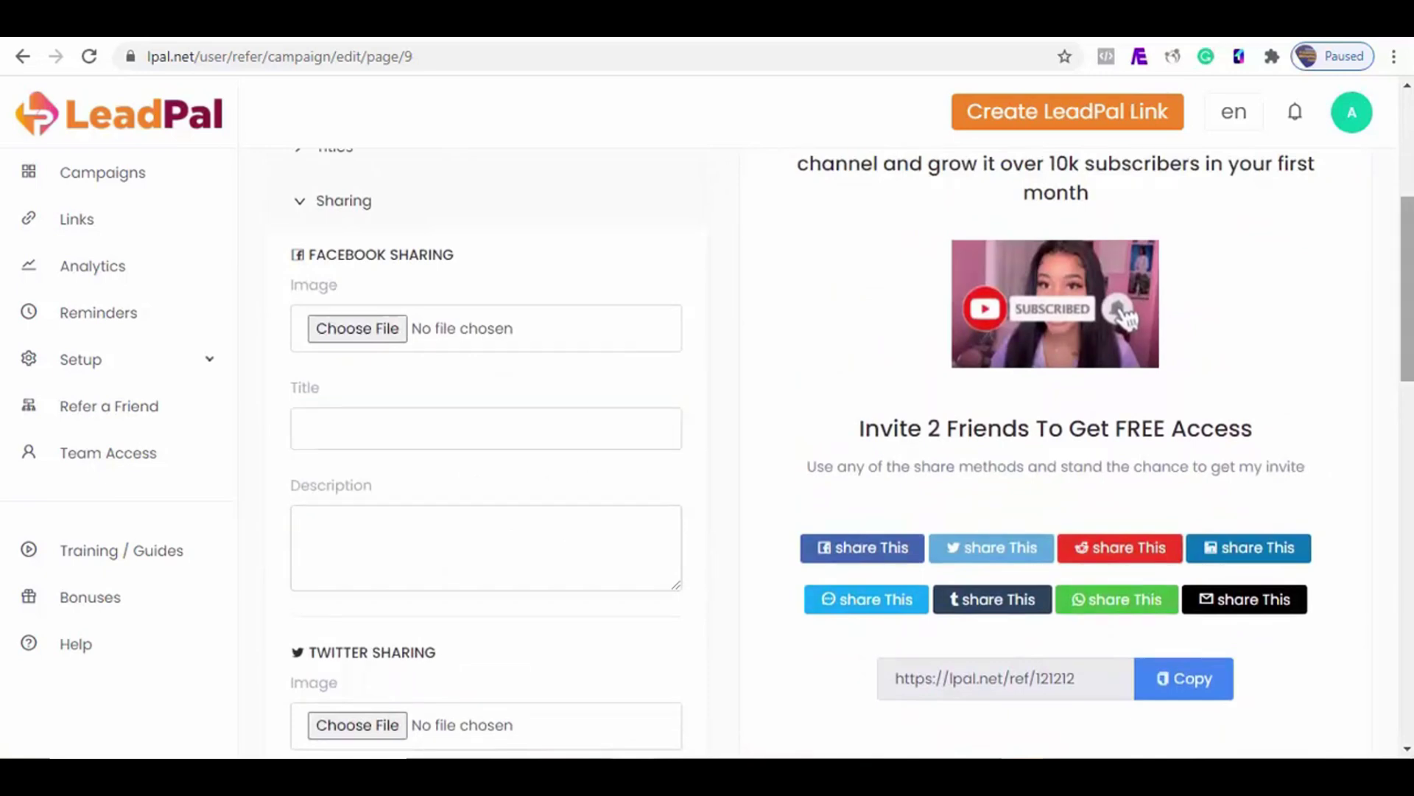
scroll(1407, 294, down, 1)
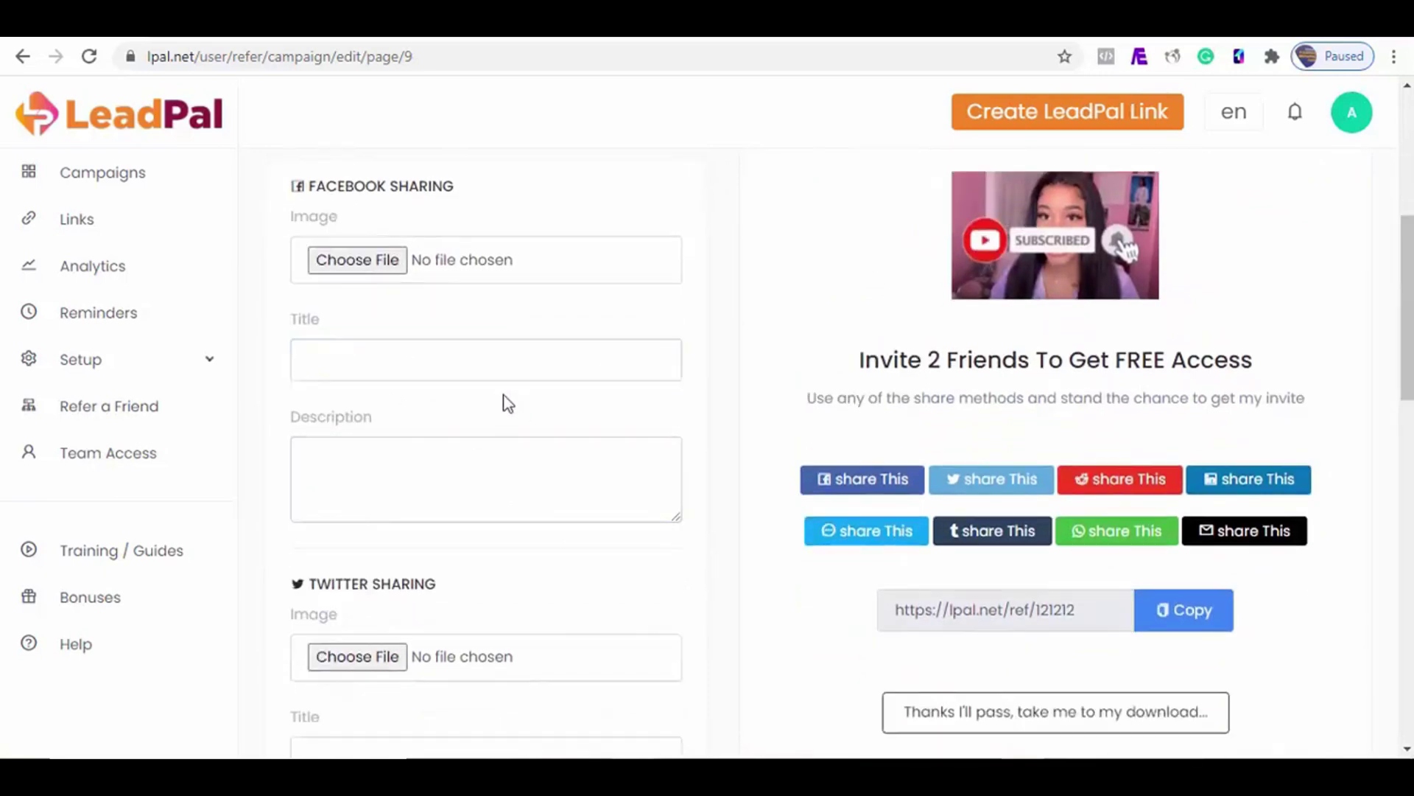
click(558, 504)
scroll(1320, 337, down, 7)
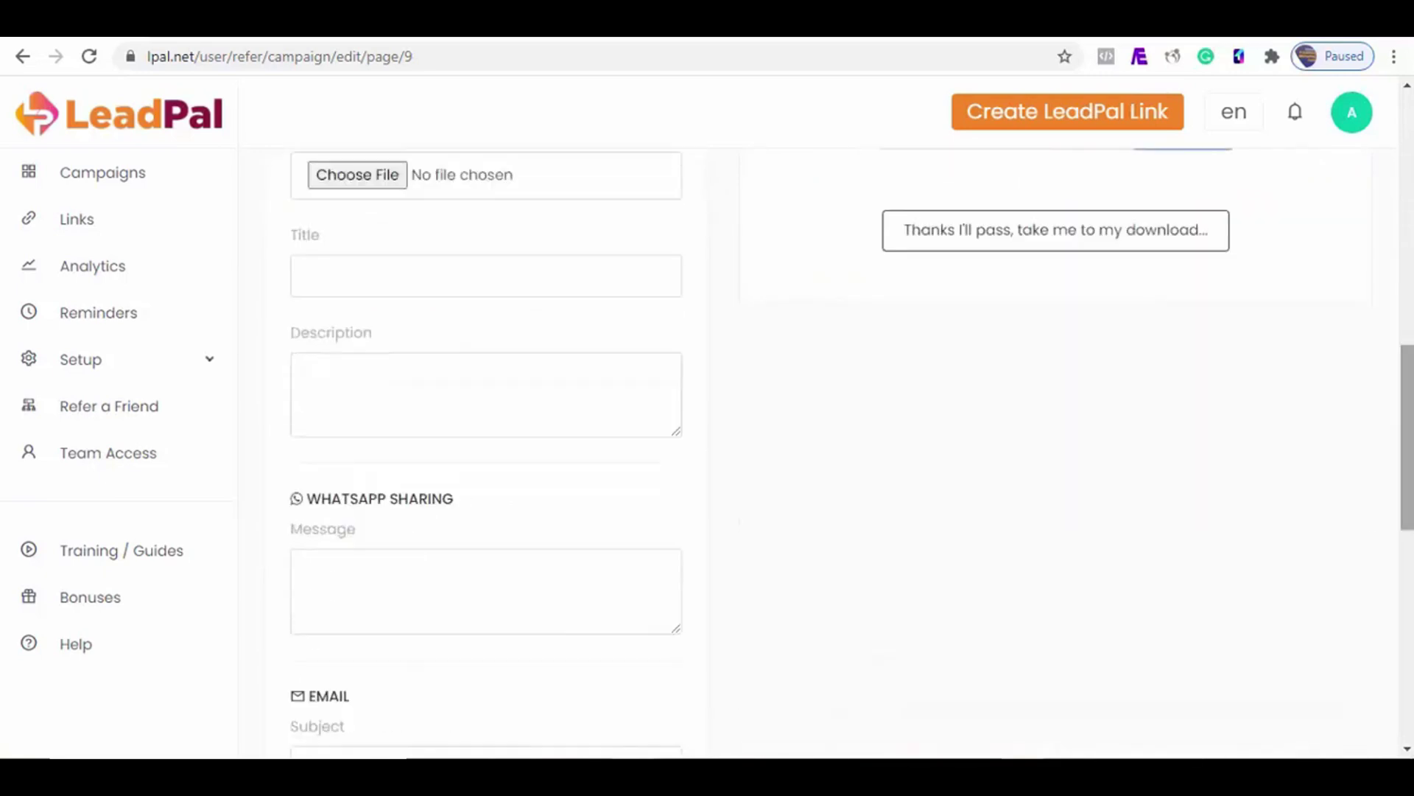
key(Tab)
scroll(1315, 265, up, 8)
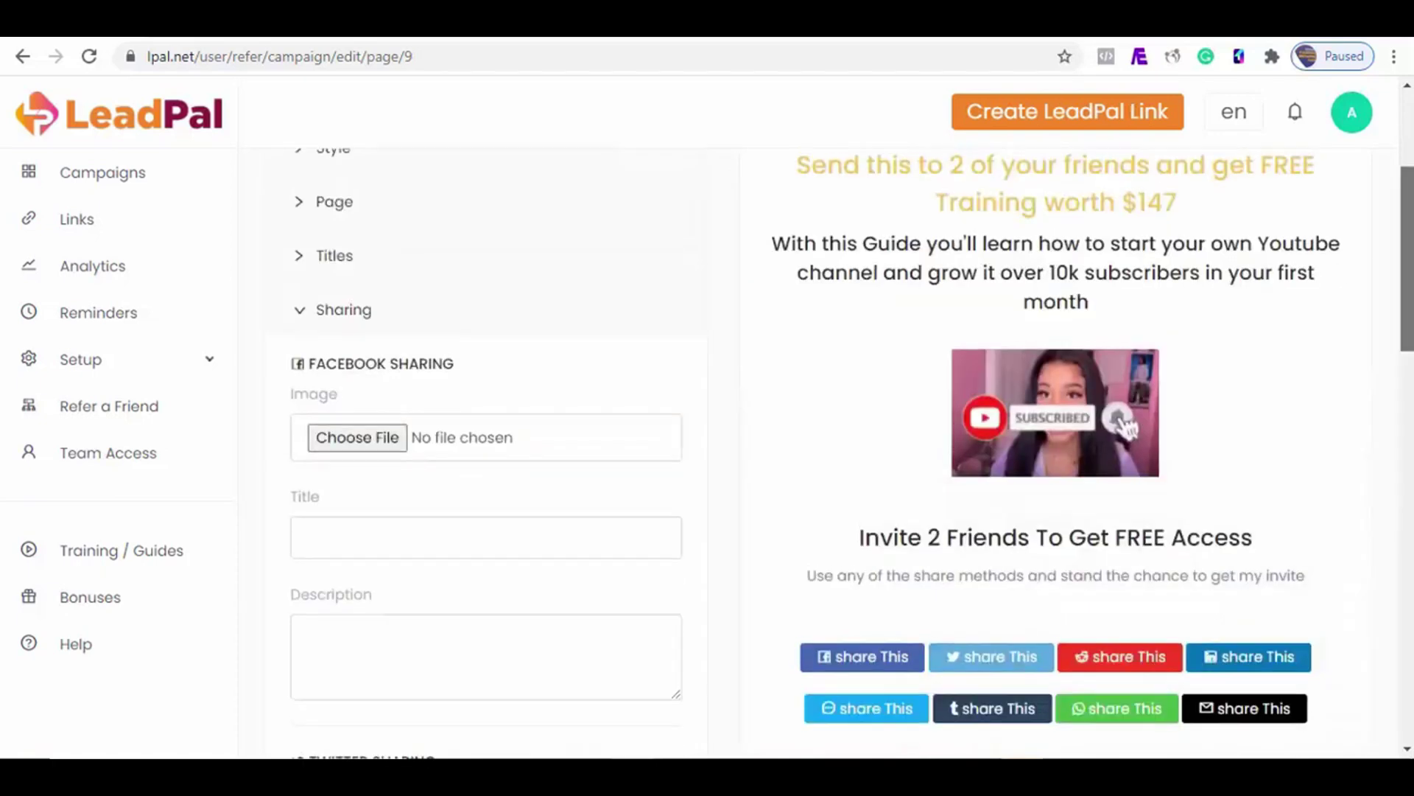
drag(1315, 274, 942, 250)
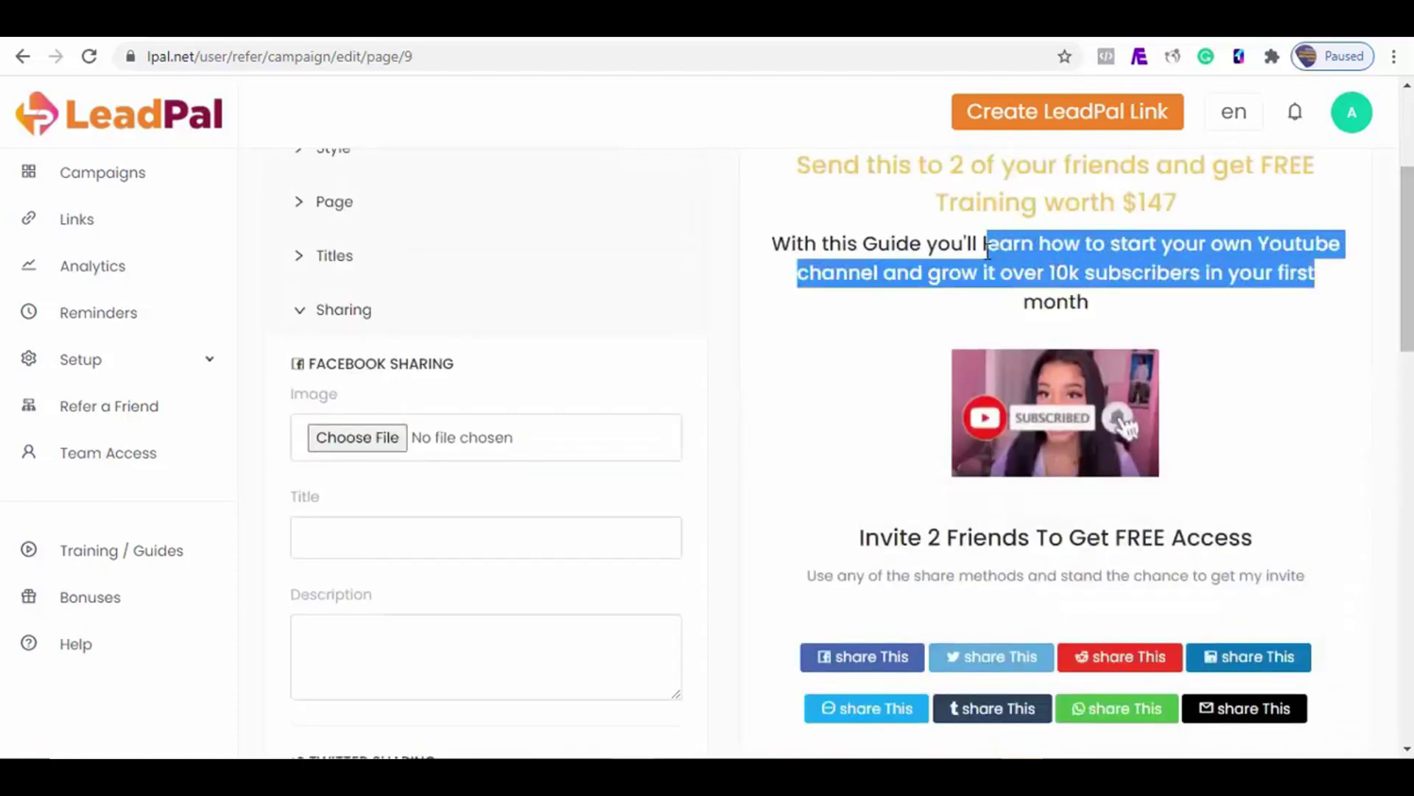
drag(929, 249, 868, 240)
key(ctrl+c)
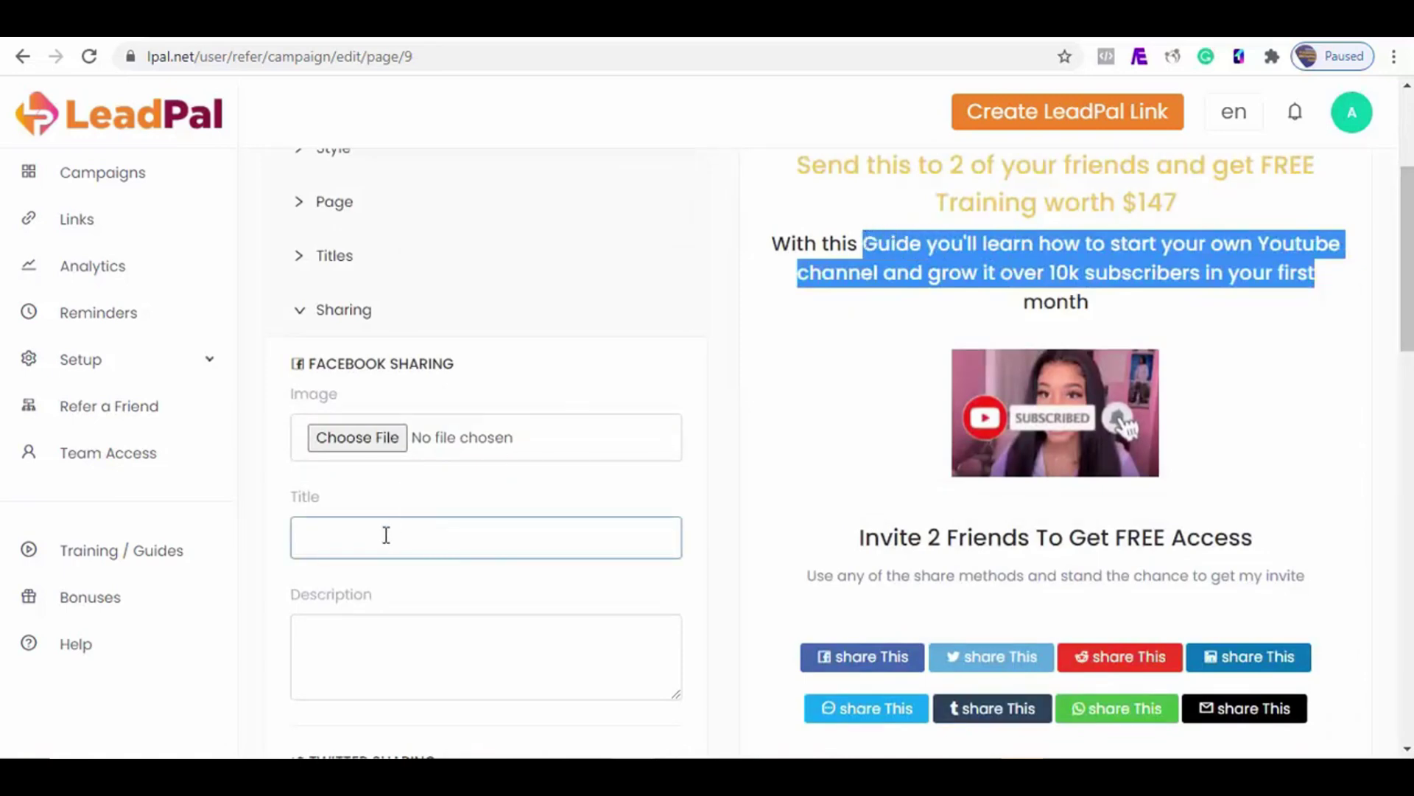
click(378, 631)
key(ctrl+v)
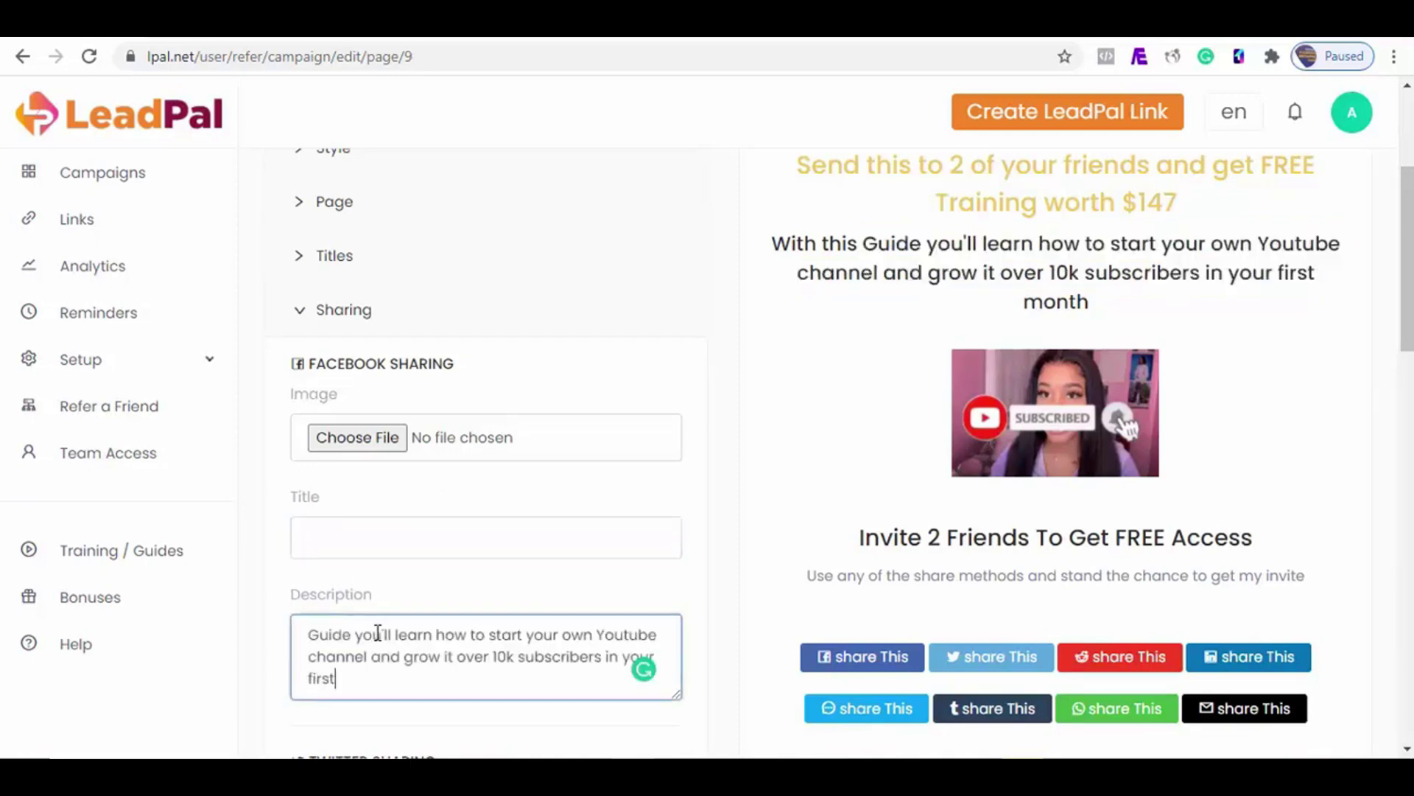
- Accept the comma fix after 'guide' and copy the finished Facebook description
scroll(363, 579, up, 1)
click(363, 578)
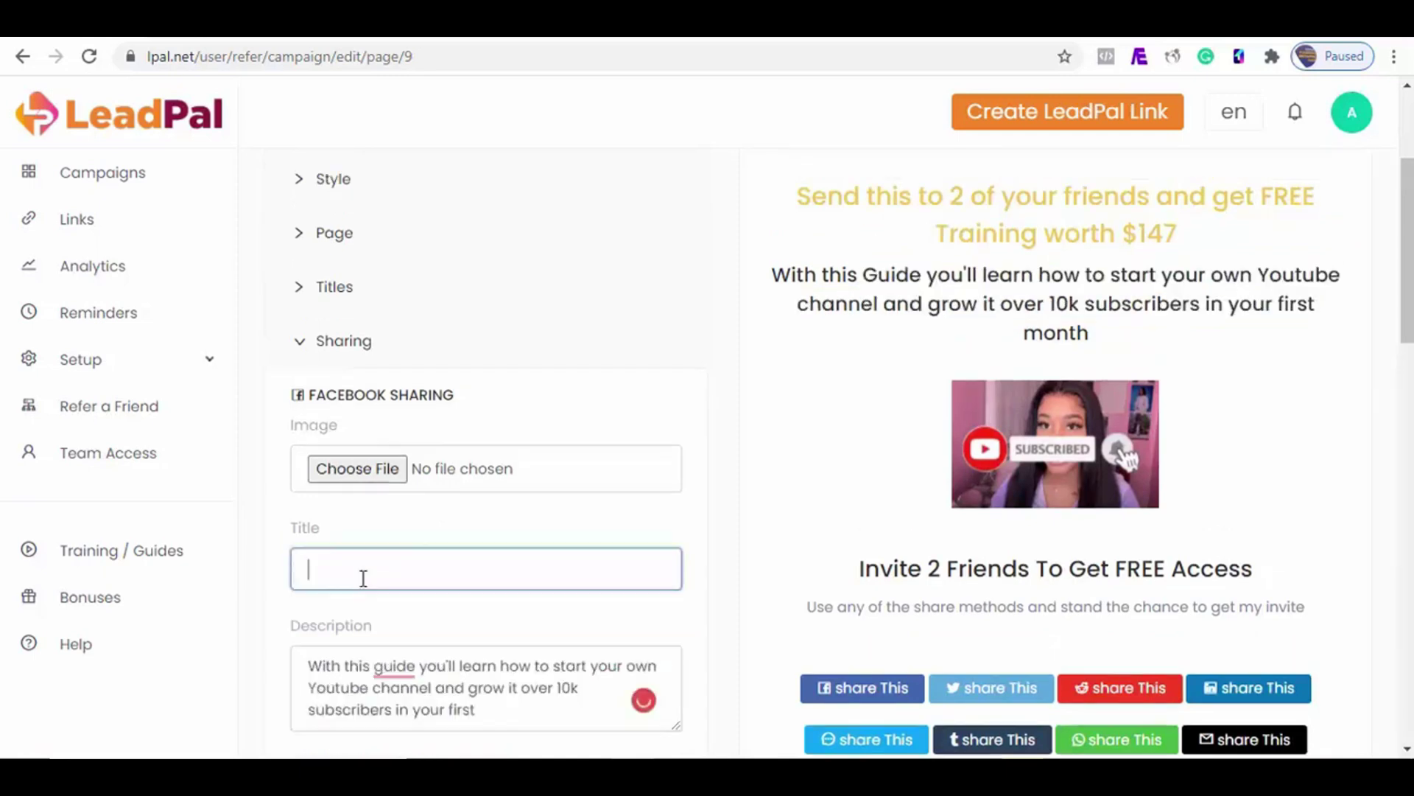
click(409, 663)
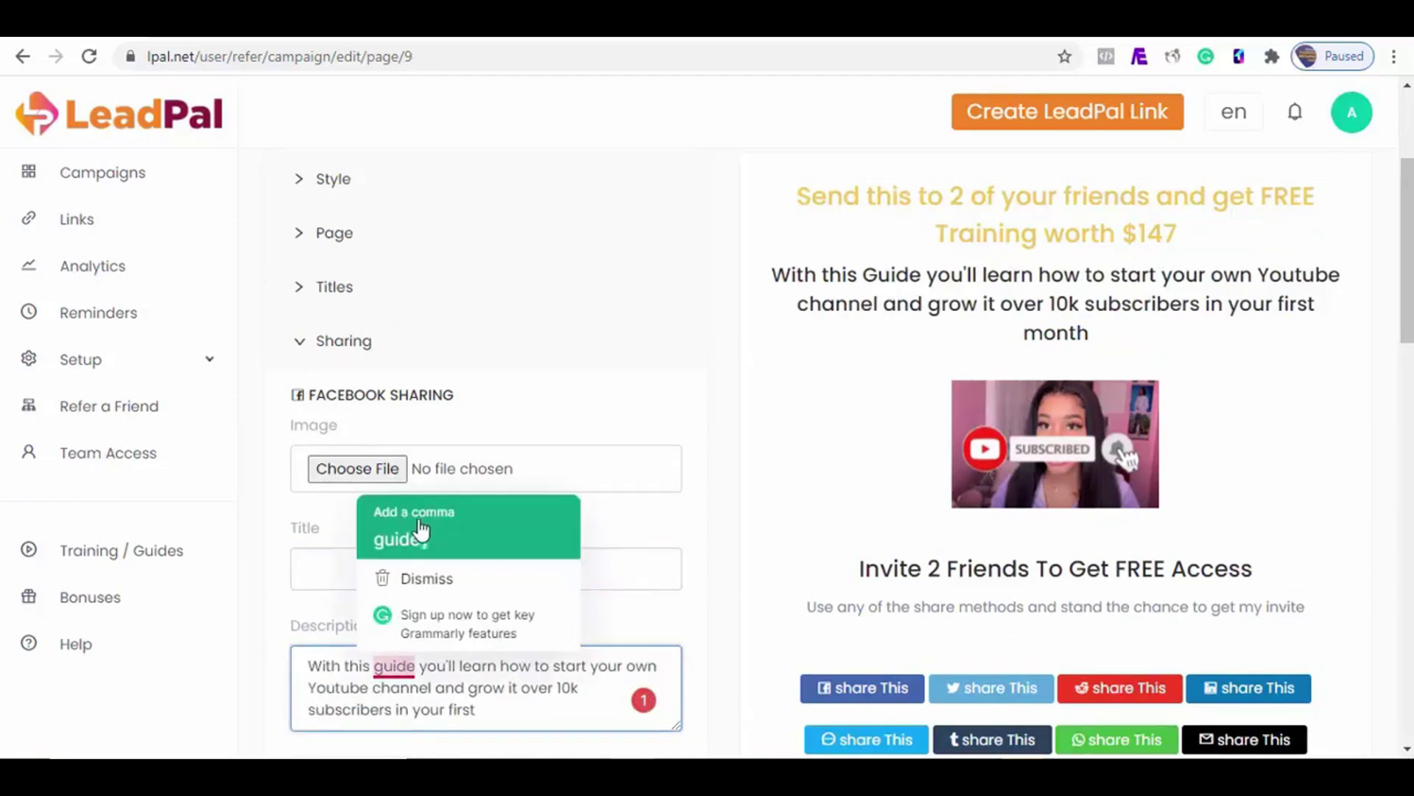
click(415, 547)
click(369, 560)
scroll(369, 559, down, 6)
triple_click(498, 206)
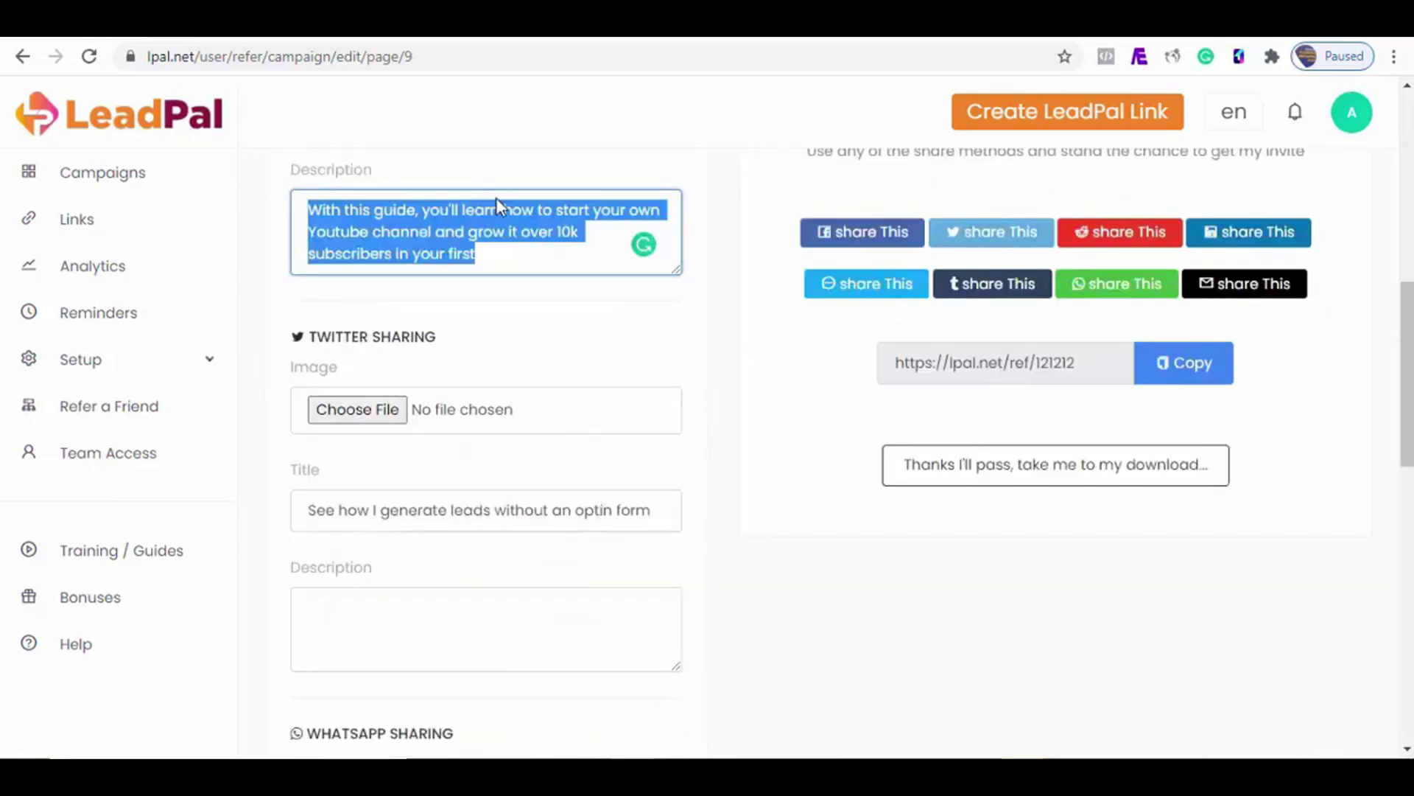
key(ctrl+c)
- Paste the guide text into Twitter, email, Reddit and LinkedIn fields and attach default.jpeg
click(414, 616)
key(ctrl+v)
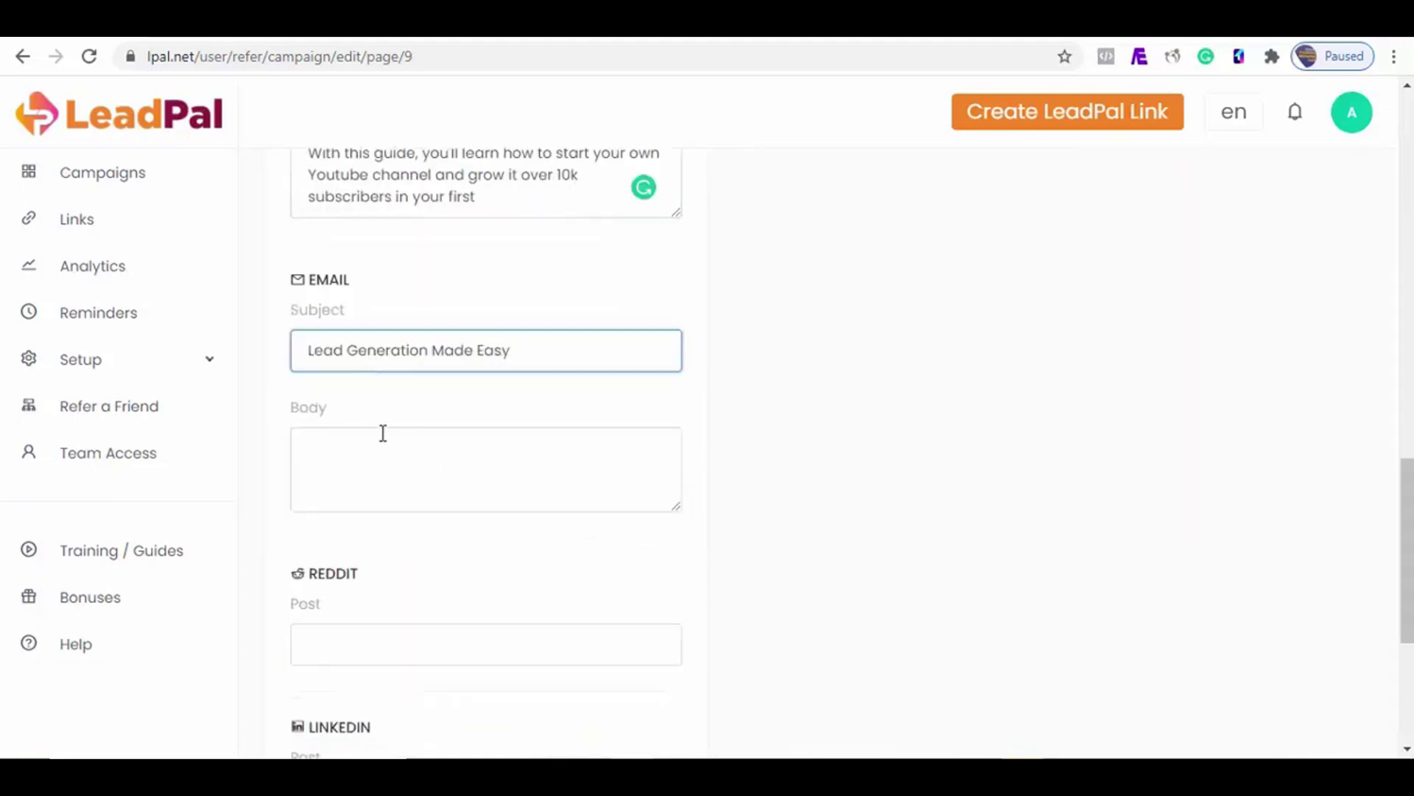
click(383, 434)
key(ctrl+v)
scroll(398, 556, down, 1)
click(398, 556)
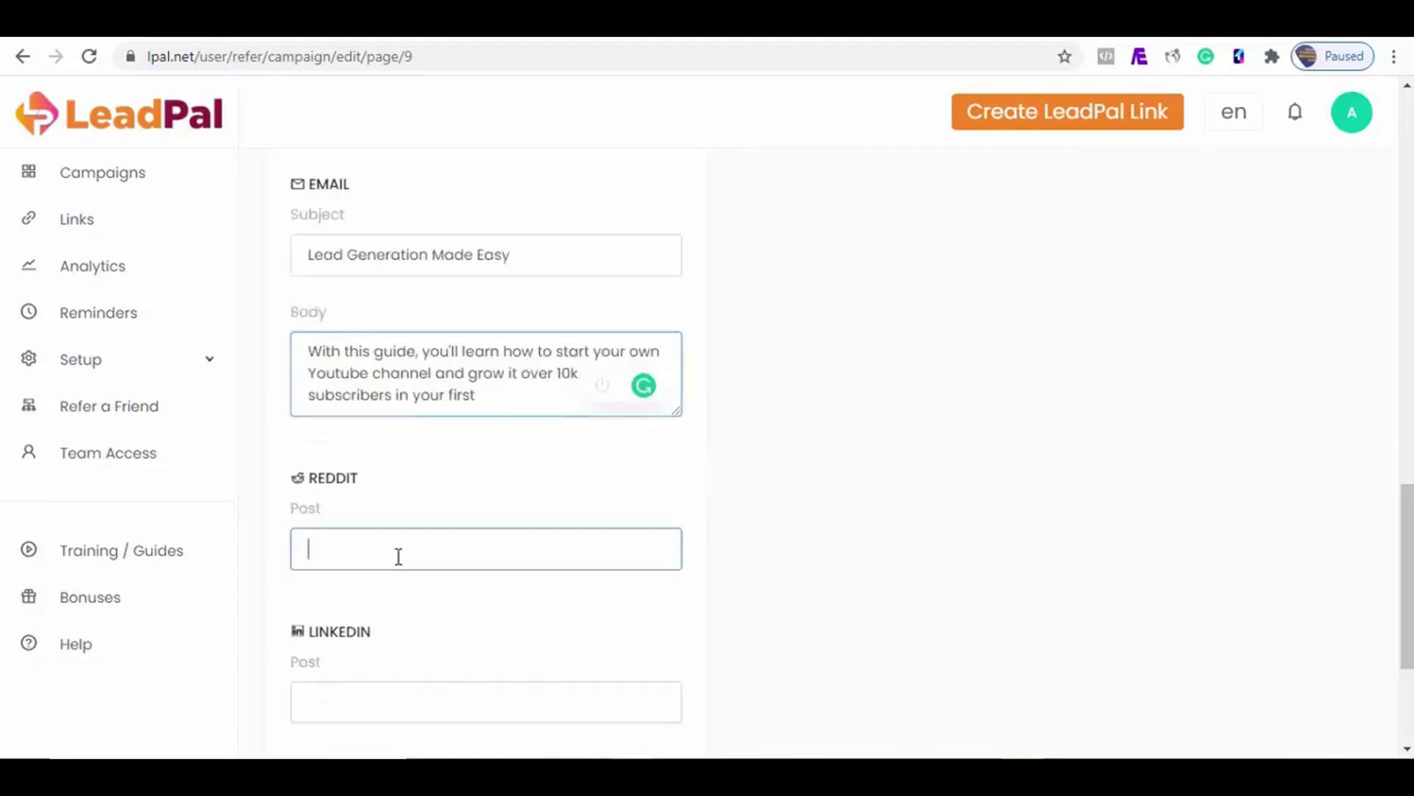
key(ctrl+v)
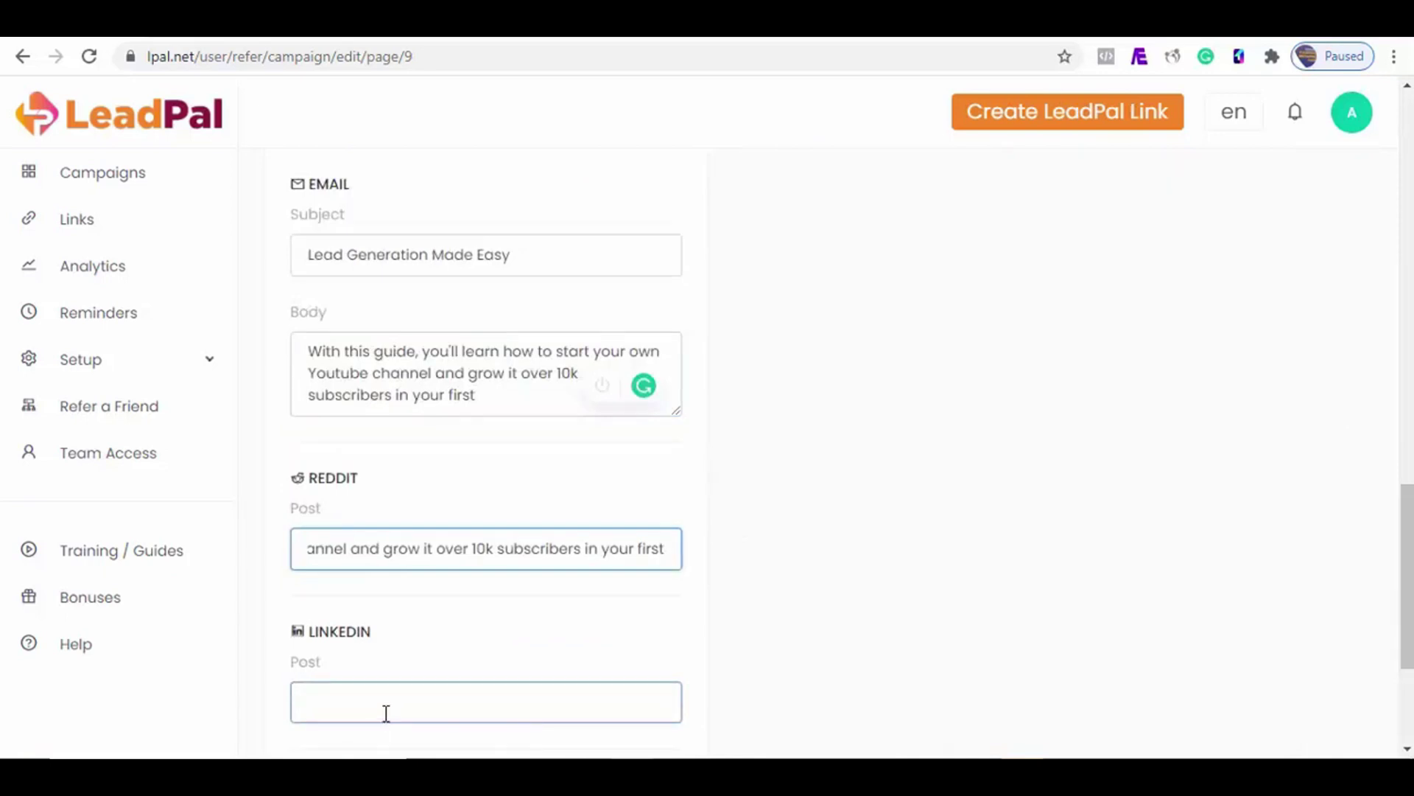
click(386, 713)
key(ctrl+v)
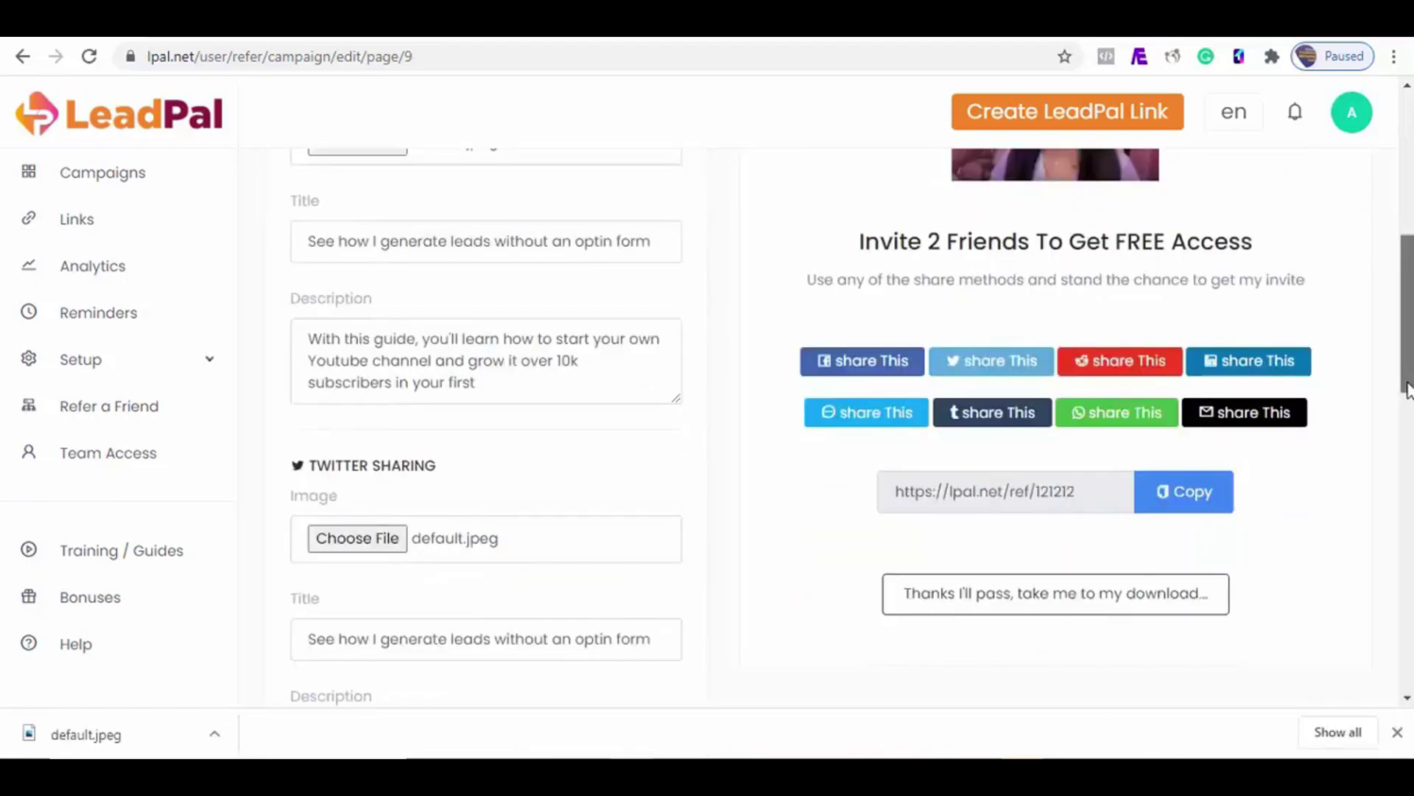
drag(1407, 317, 1407, 176)
- Save the referral page, then re-save basic2's Welcome Email from Notifications
click(1297, 354)
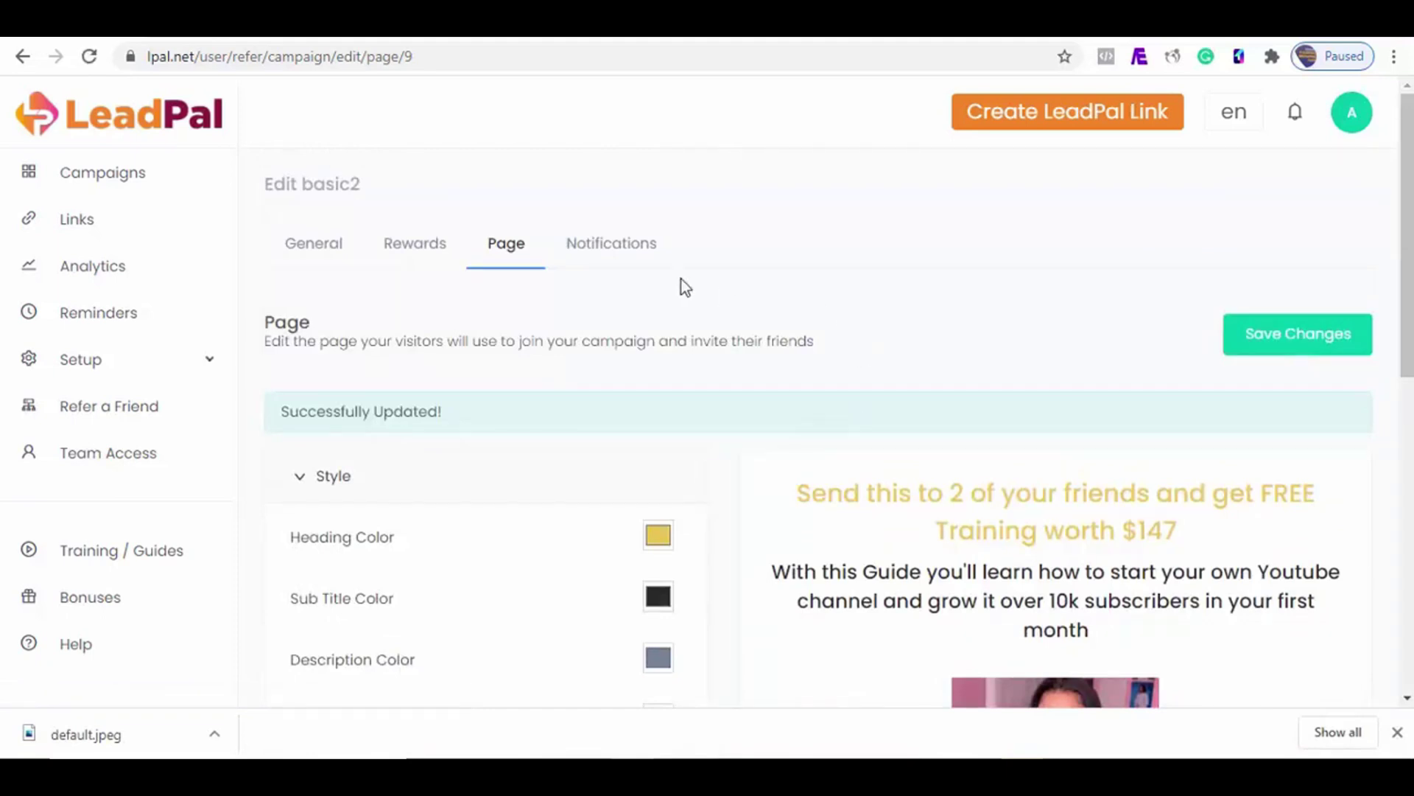
click(632, 251)
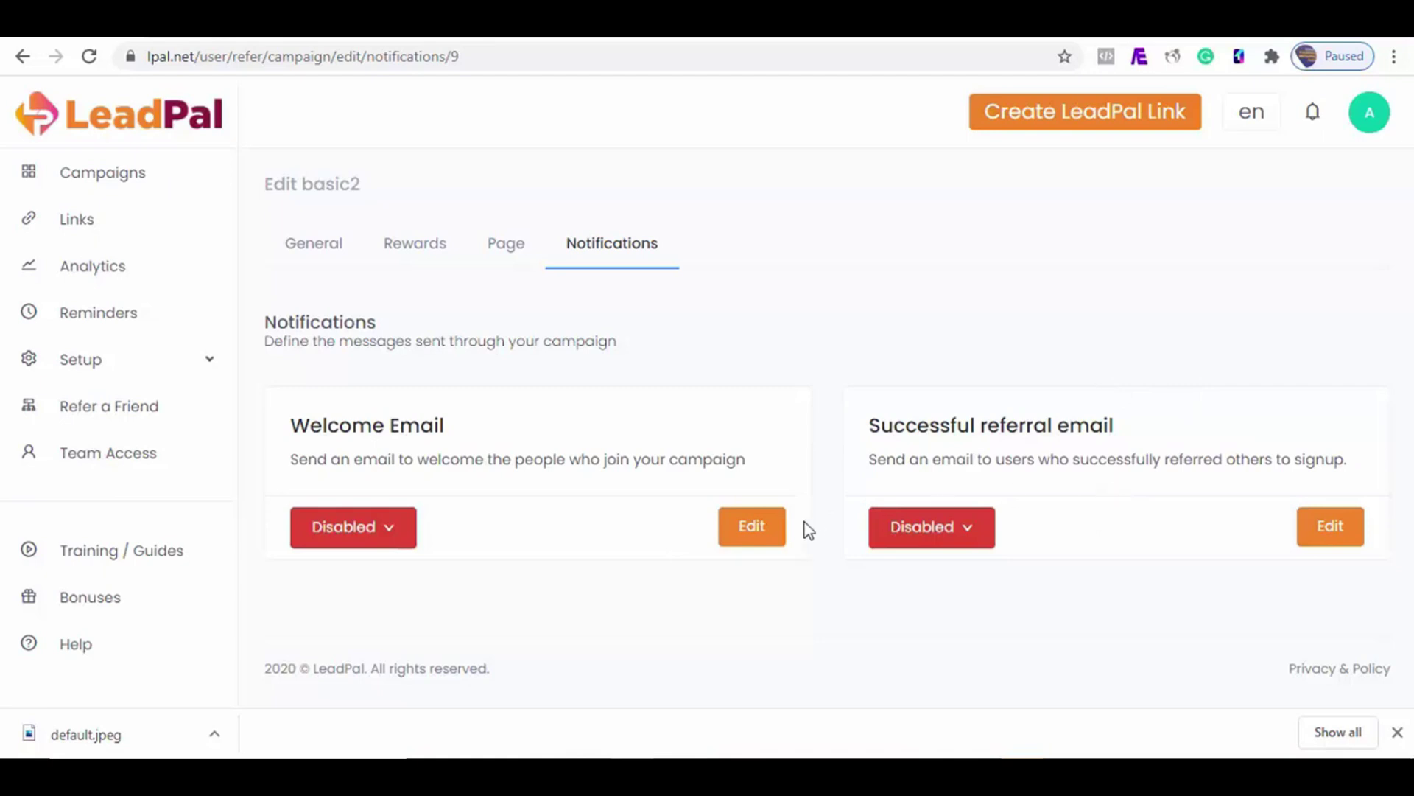
click(752, 531)
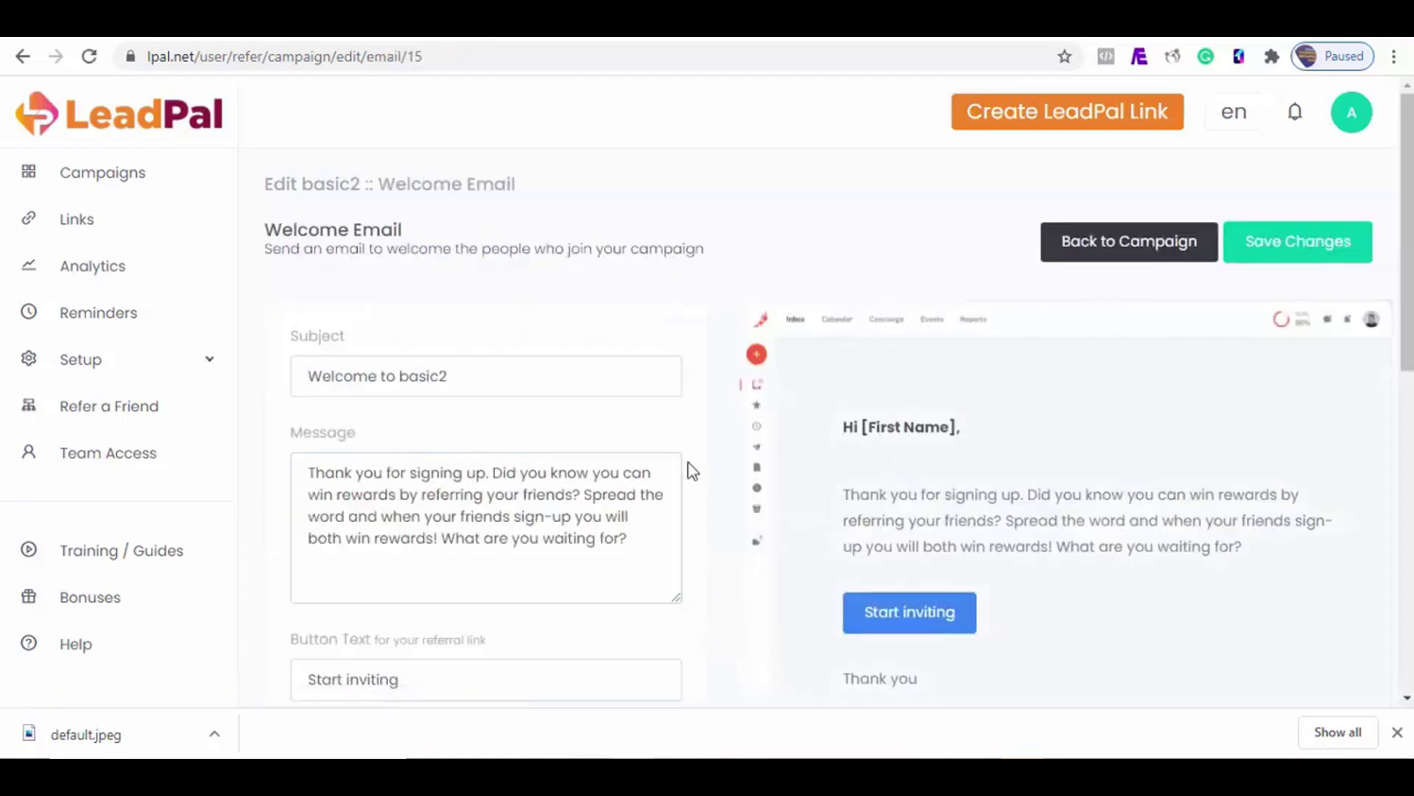
scroll(840, 442, down, 3)
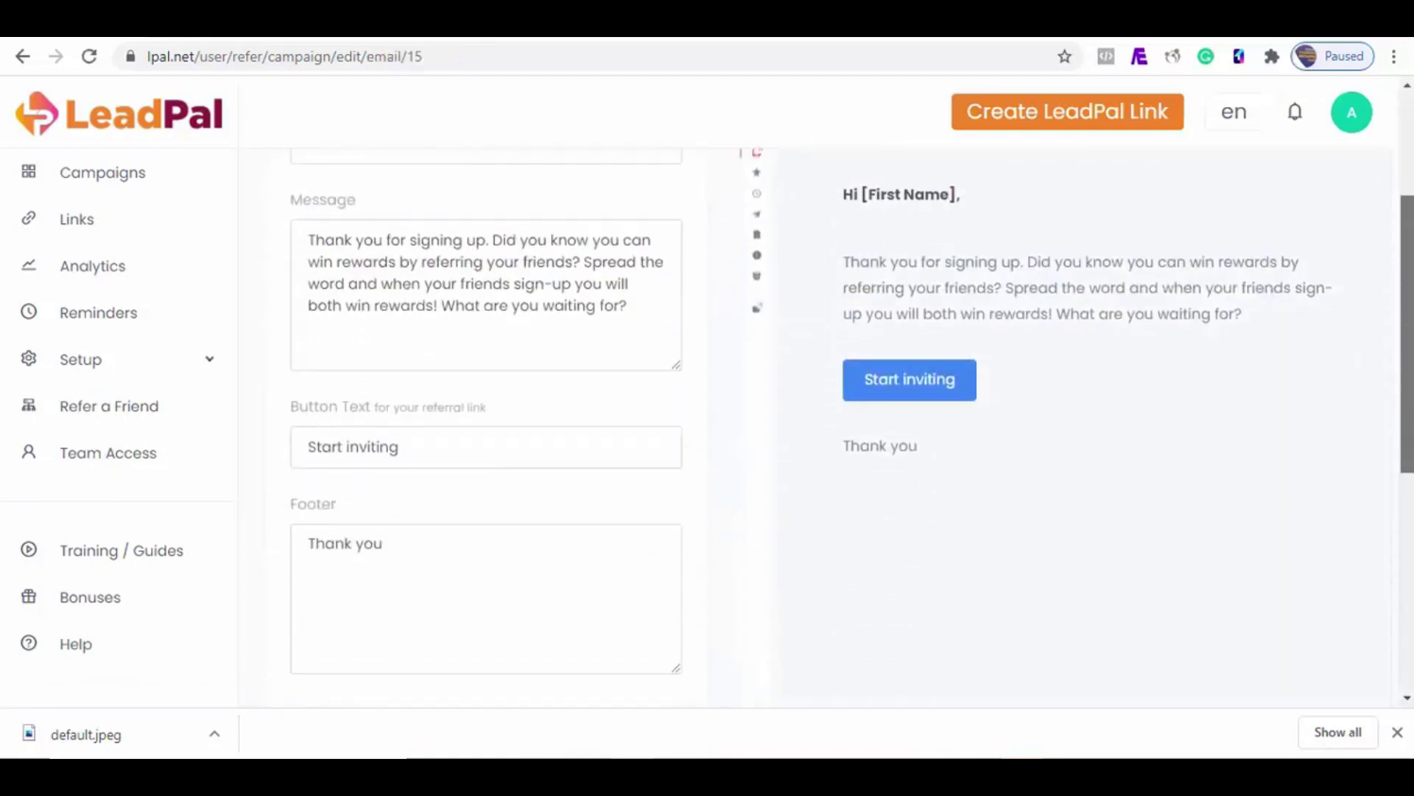
scroll(839, 441, up, 2)
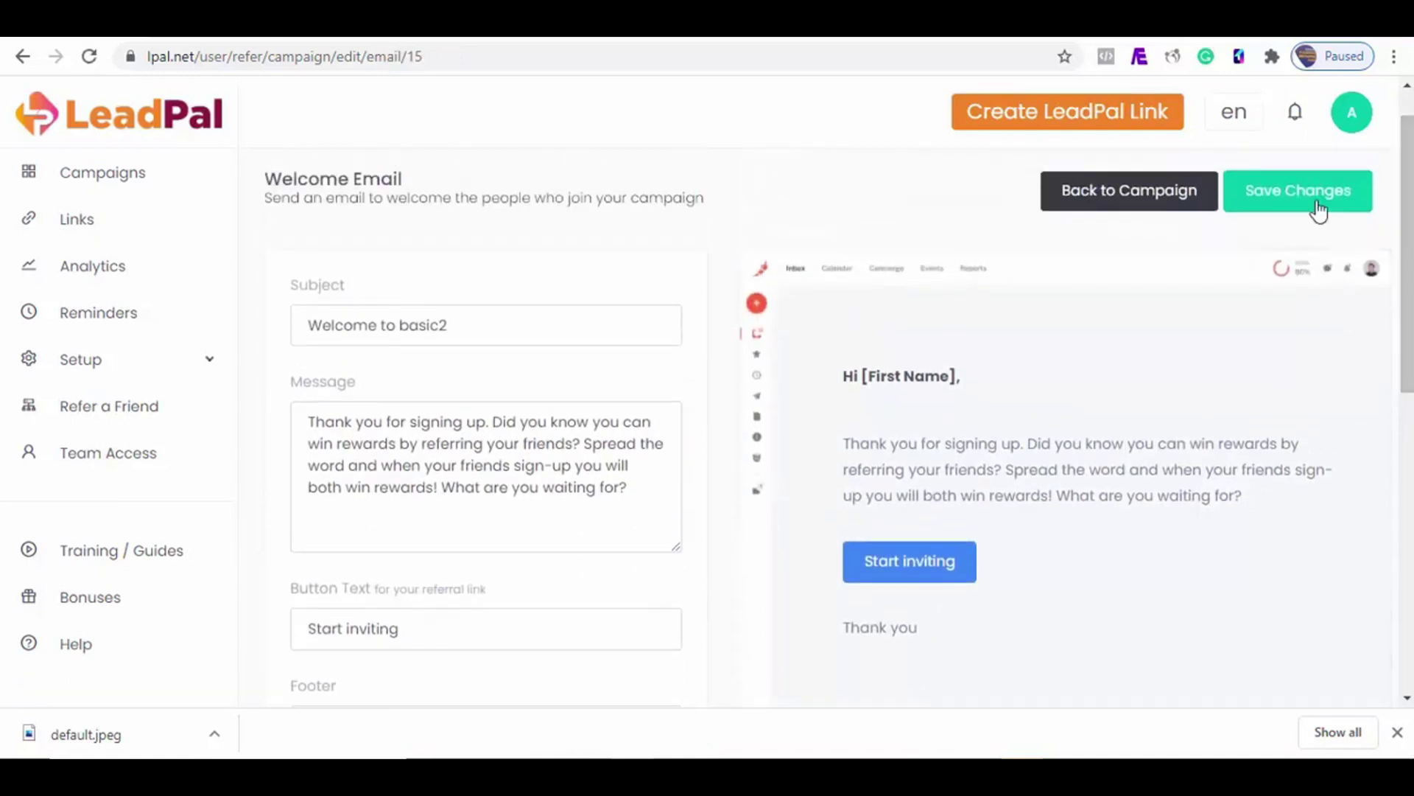
click(1326, 190)
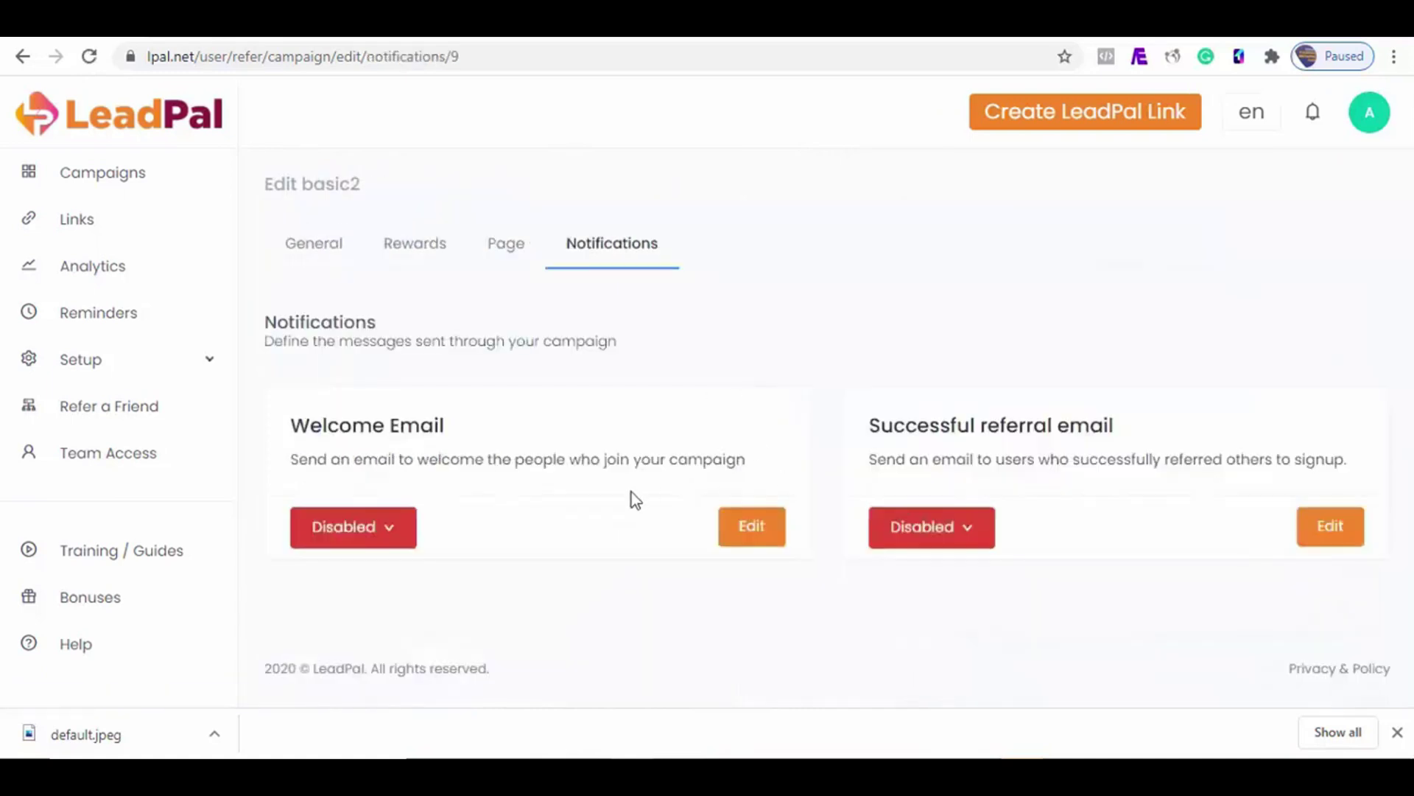
- Enable both the Welcome Email and the Successful referral email
click(404, 540)
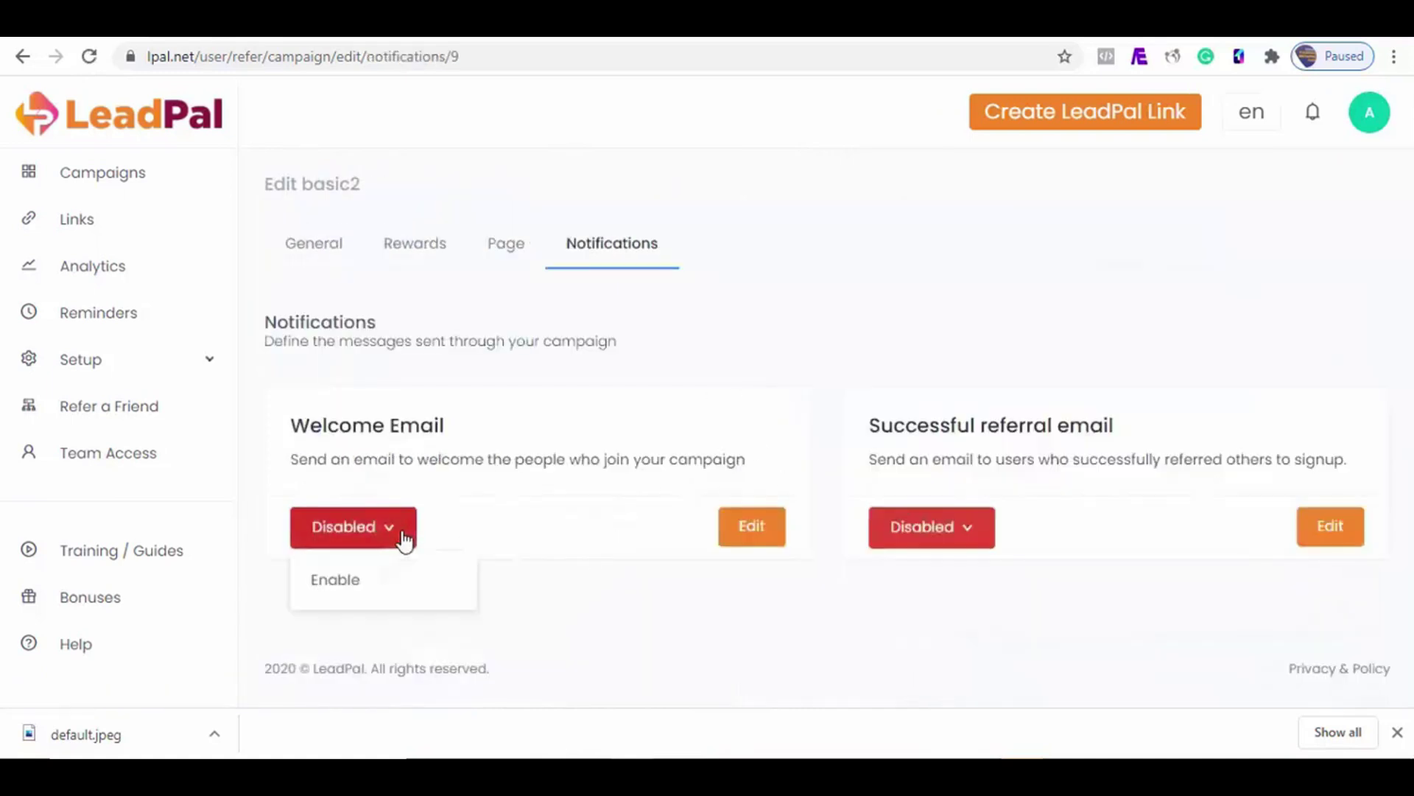
click(374, 587)
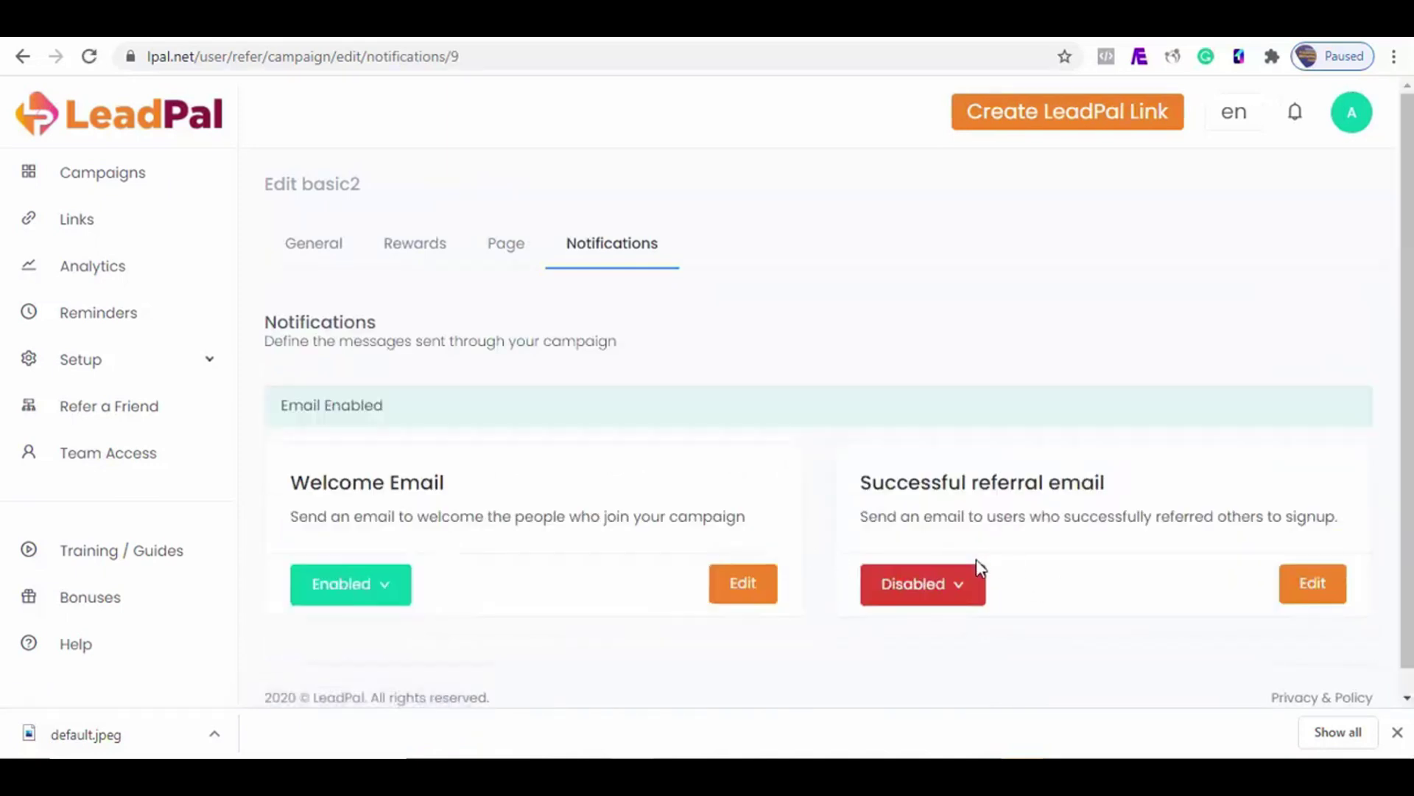
click(1313, 593)
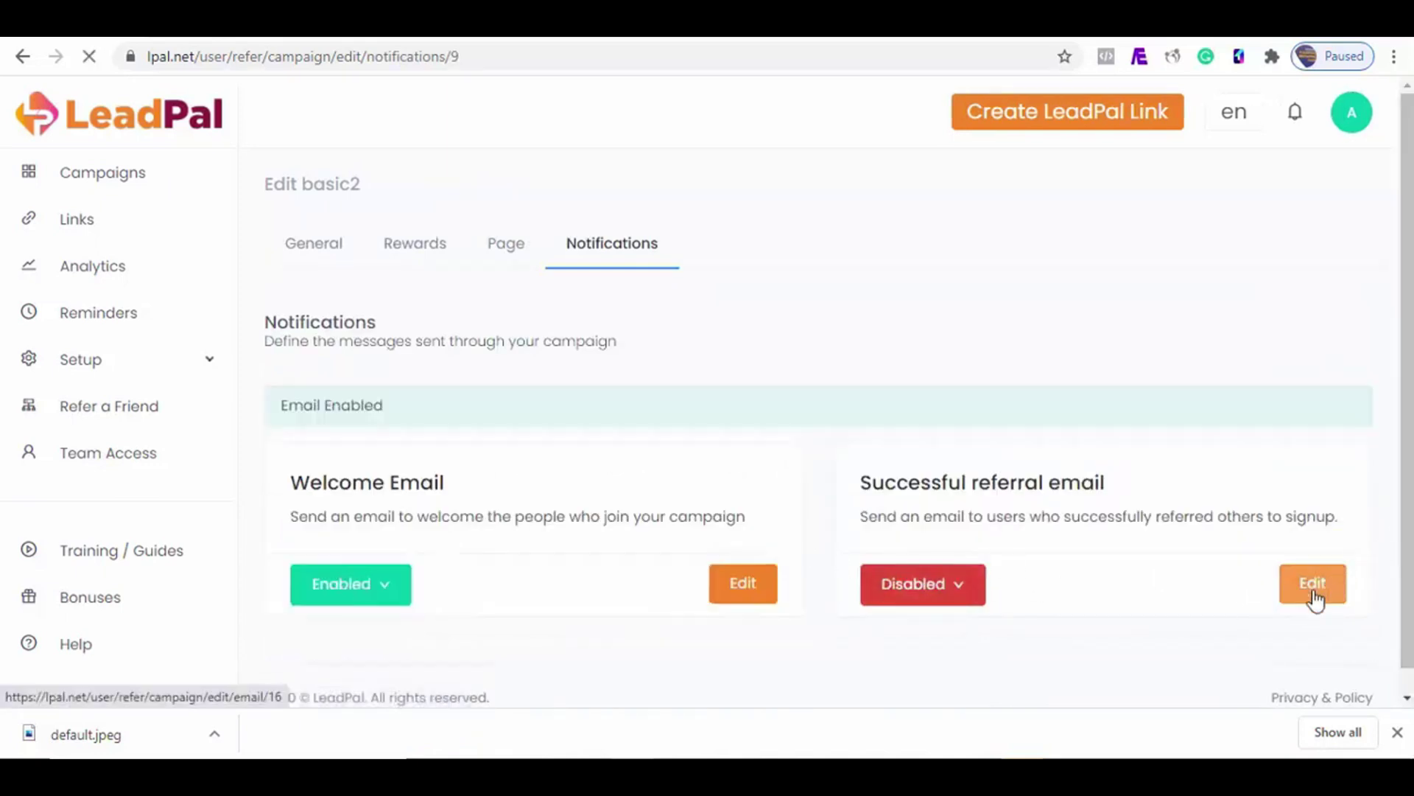
scroll(1374, 354, down, 2)
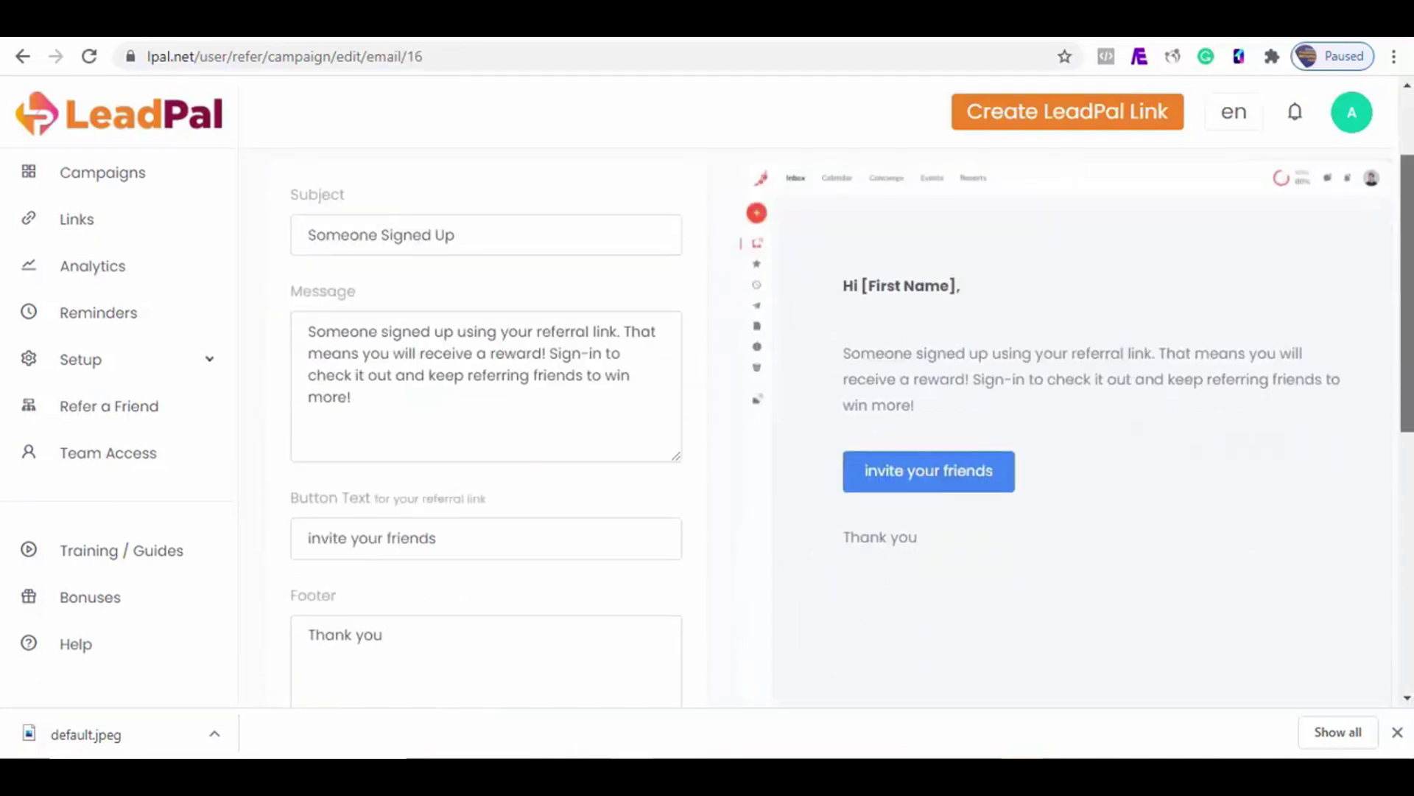
click(958, 532)
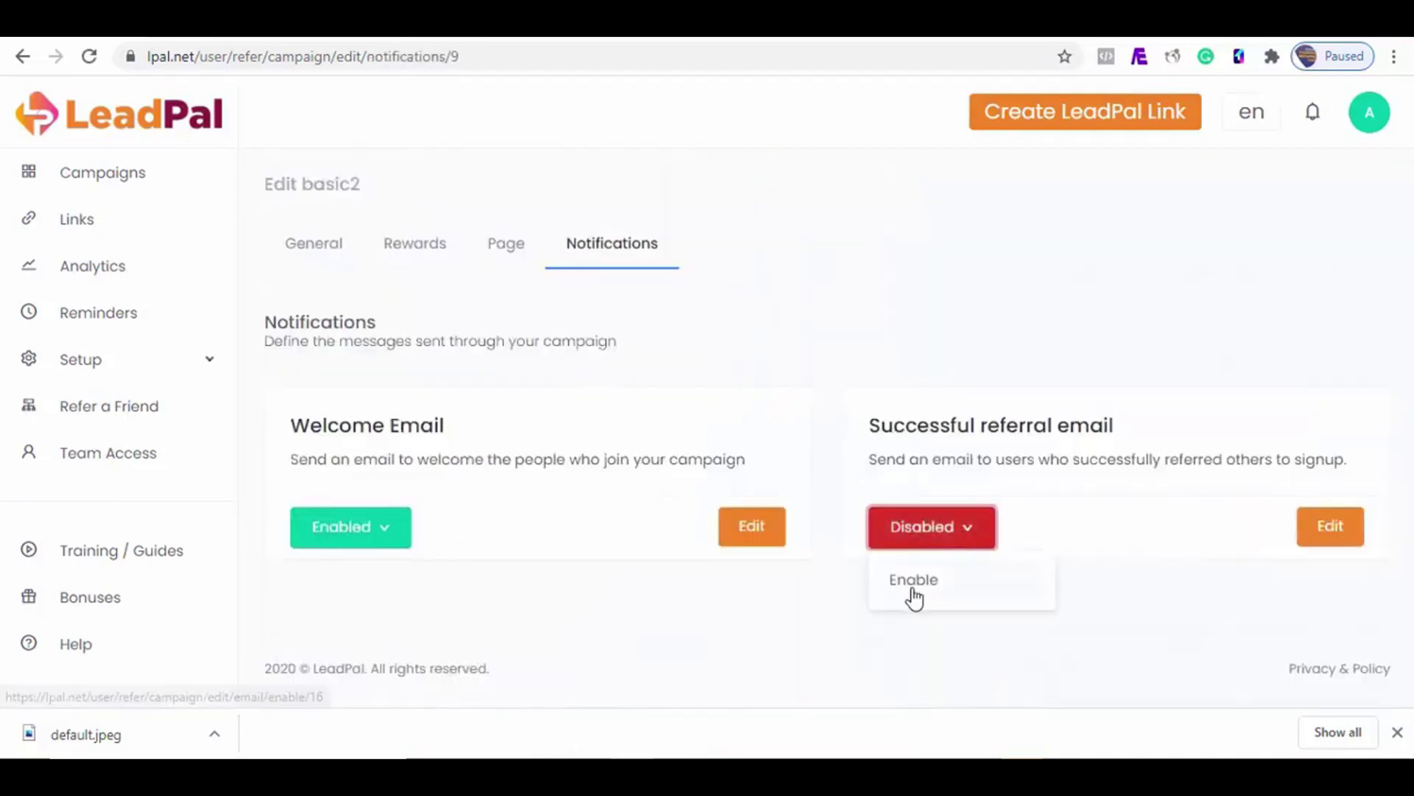
click(914, 582)
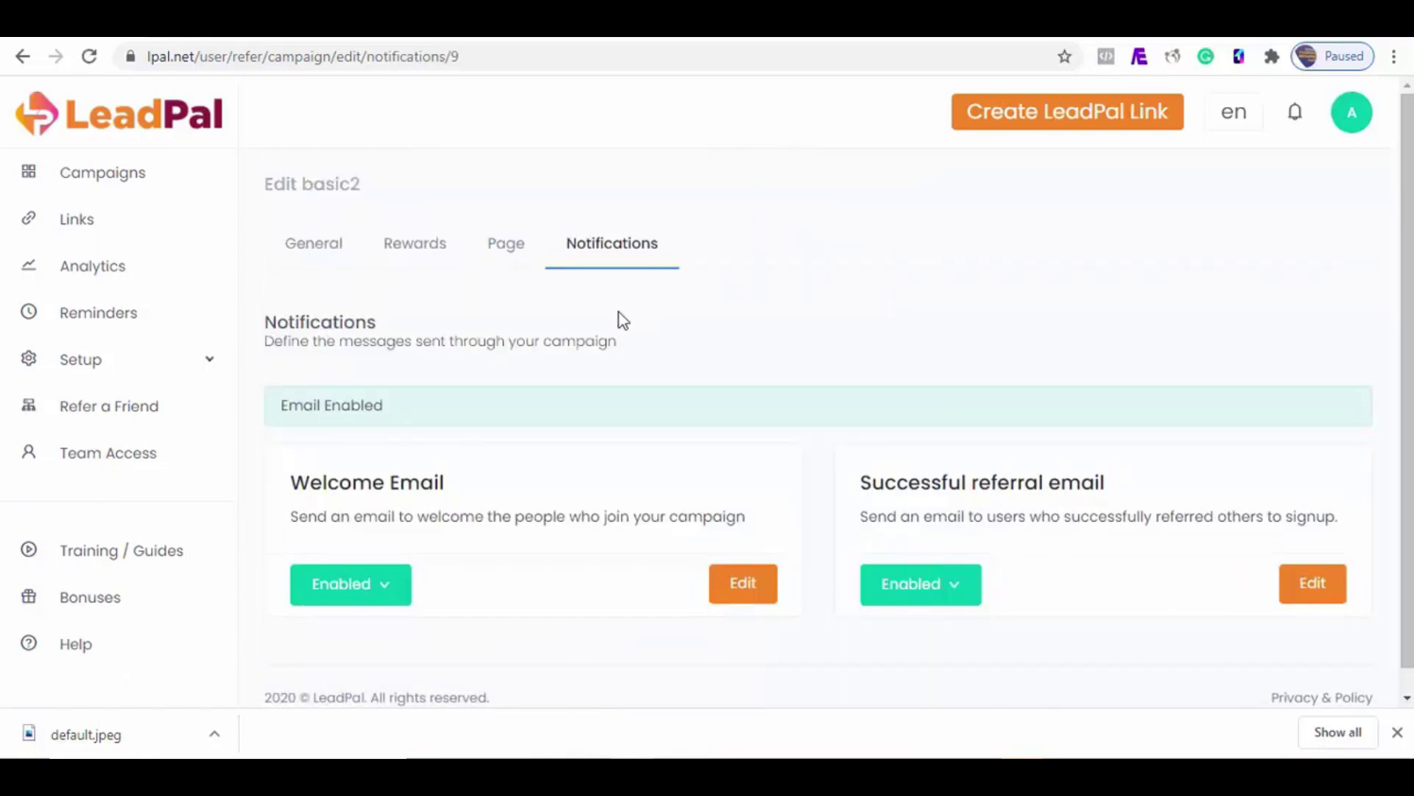
- Edit the storypal.io link to attach the basic2 refer-a-friend campaign and enter the button text
click(77, 220)
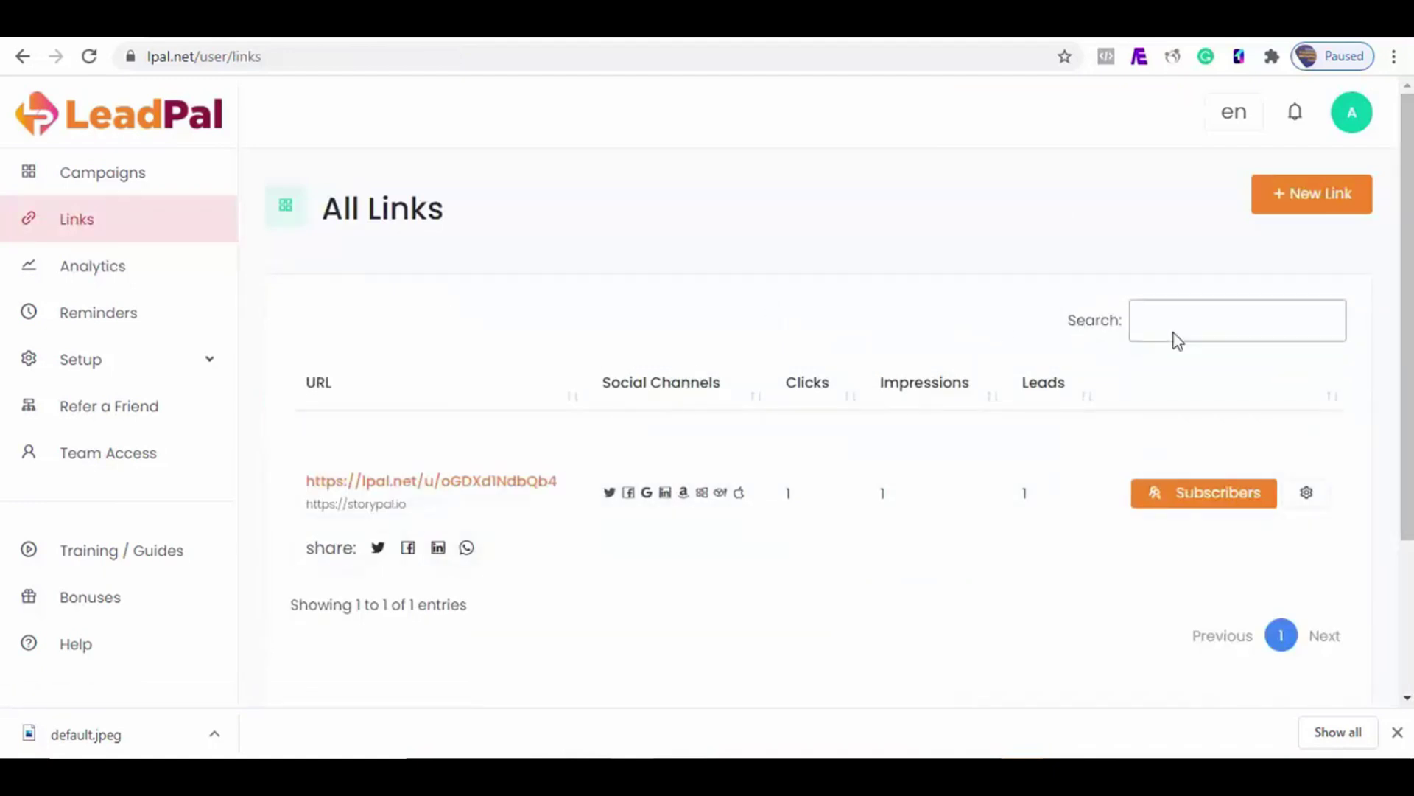
click(1308, 491)
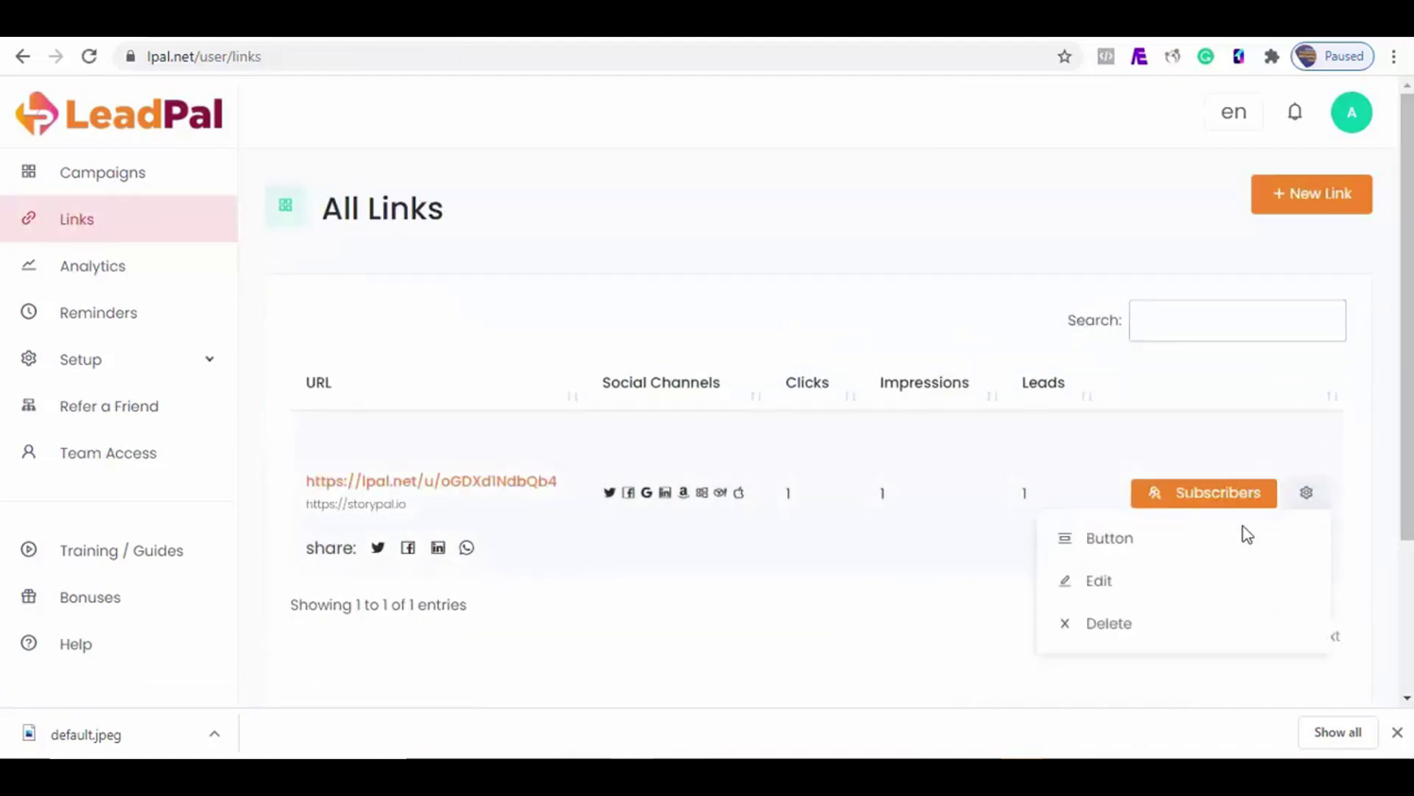
click(1105, 581)
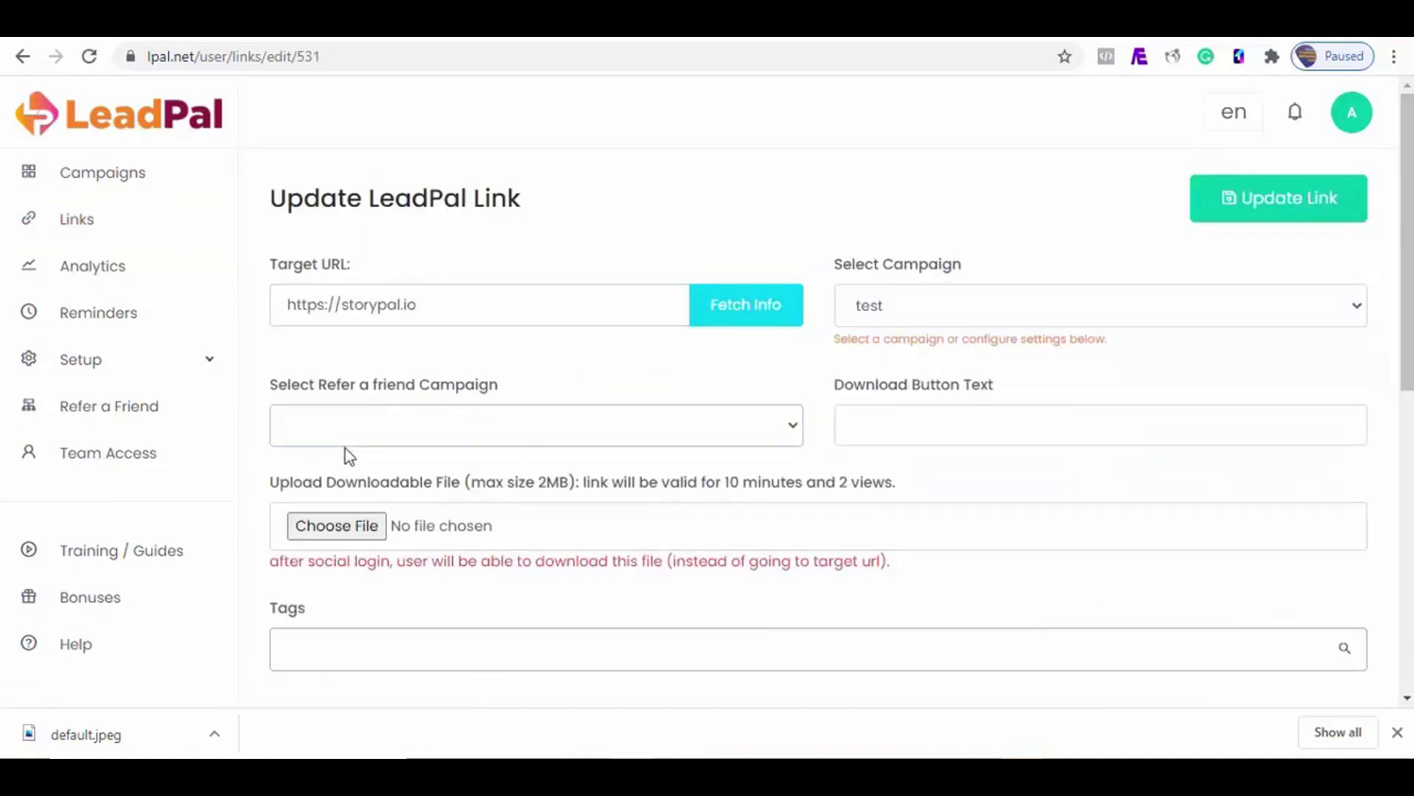
click(427, 436)
click(341, 480)
key(Tab)
text(D)
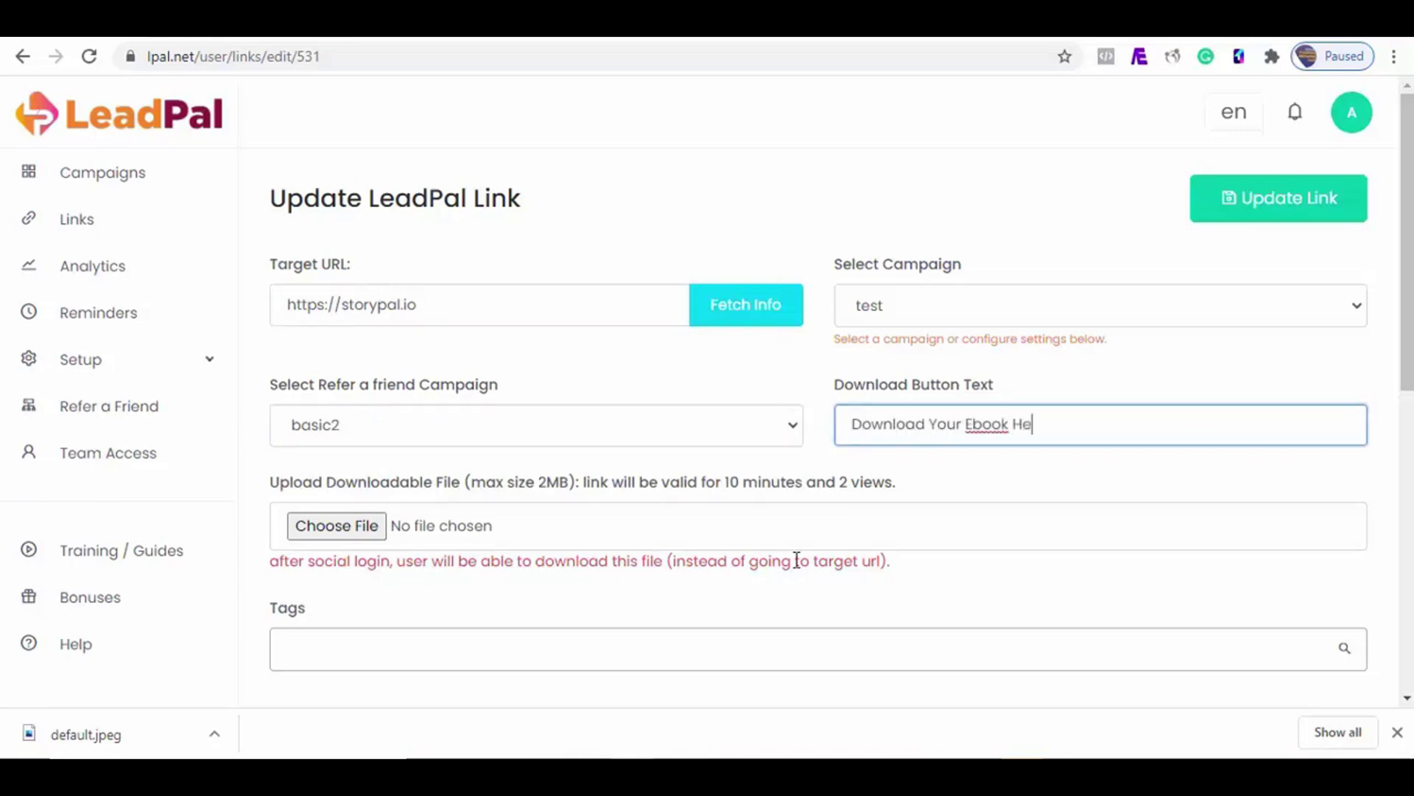
- Attach default.jpeg as the download file and replace the heading with the ebook download heading
click(339, 529)
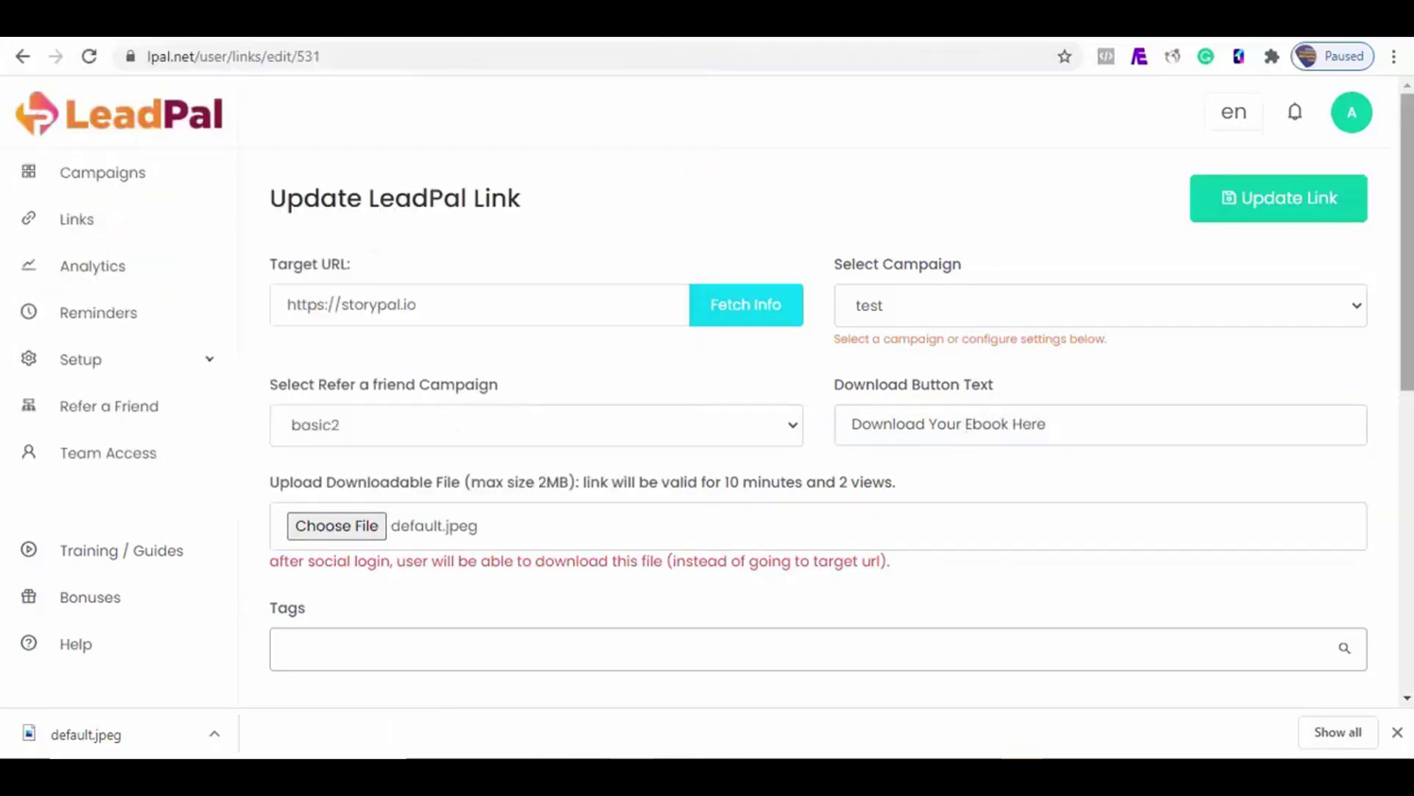
scroll(810, 405, down, 6)
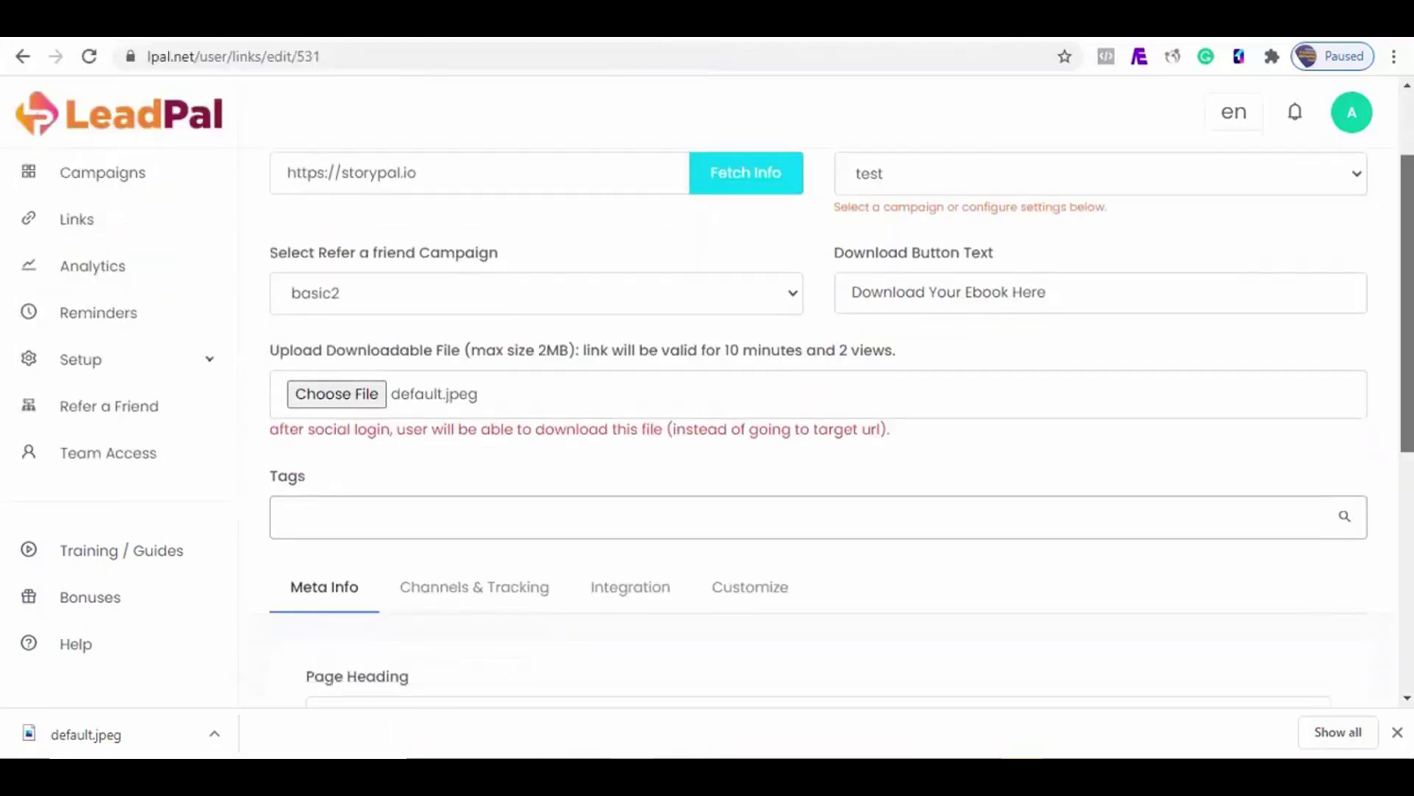
click(499, 413)
scroll(442, 413, up, 1)
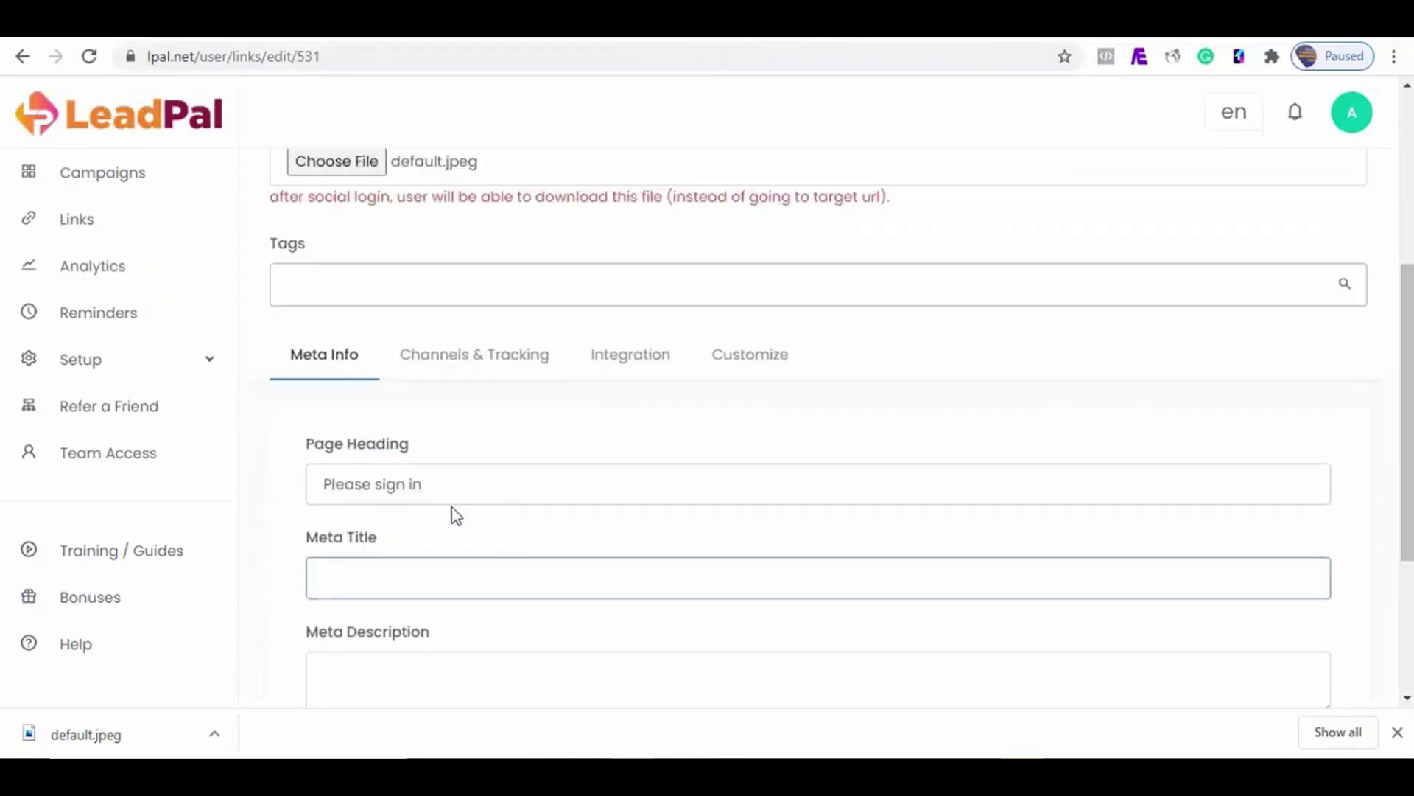
drag(451, 490, 270, 500)
key(Down)
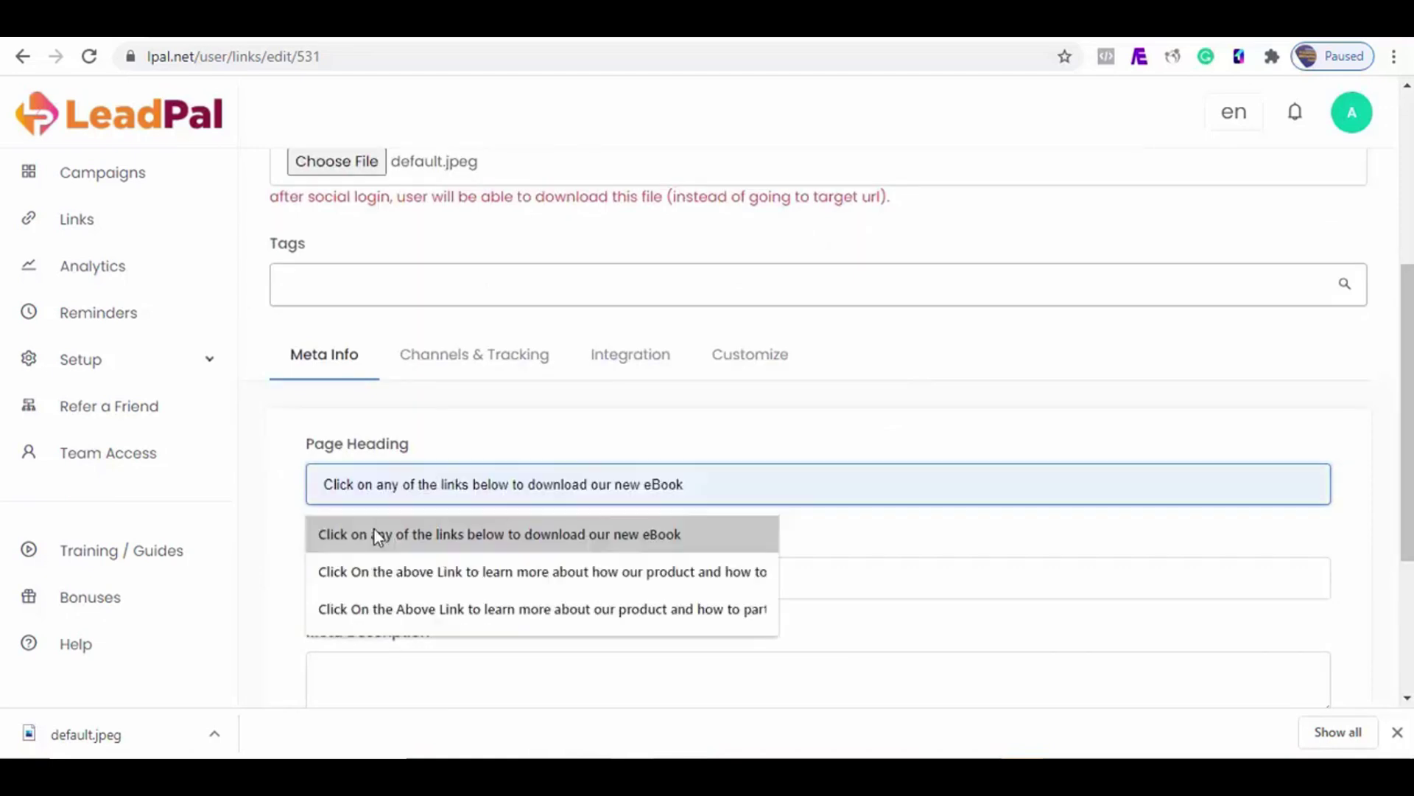
click(374, 529)
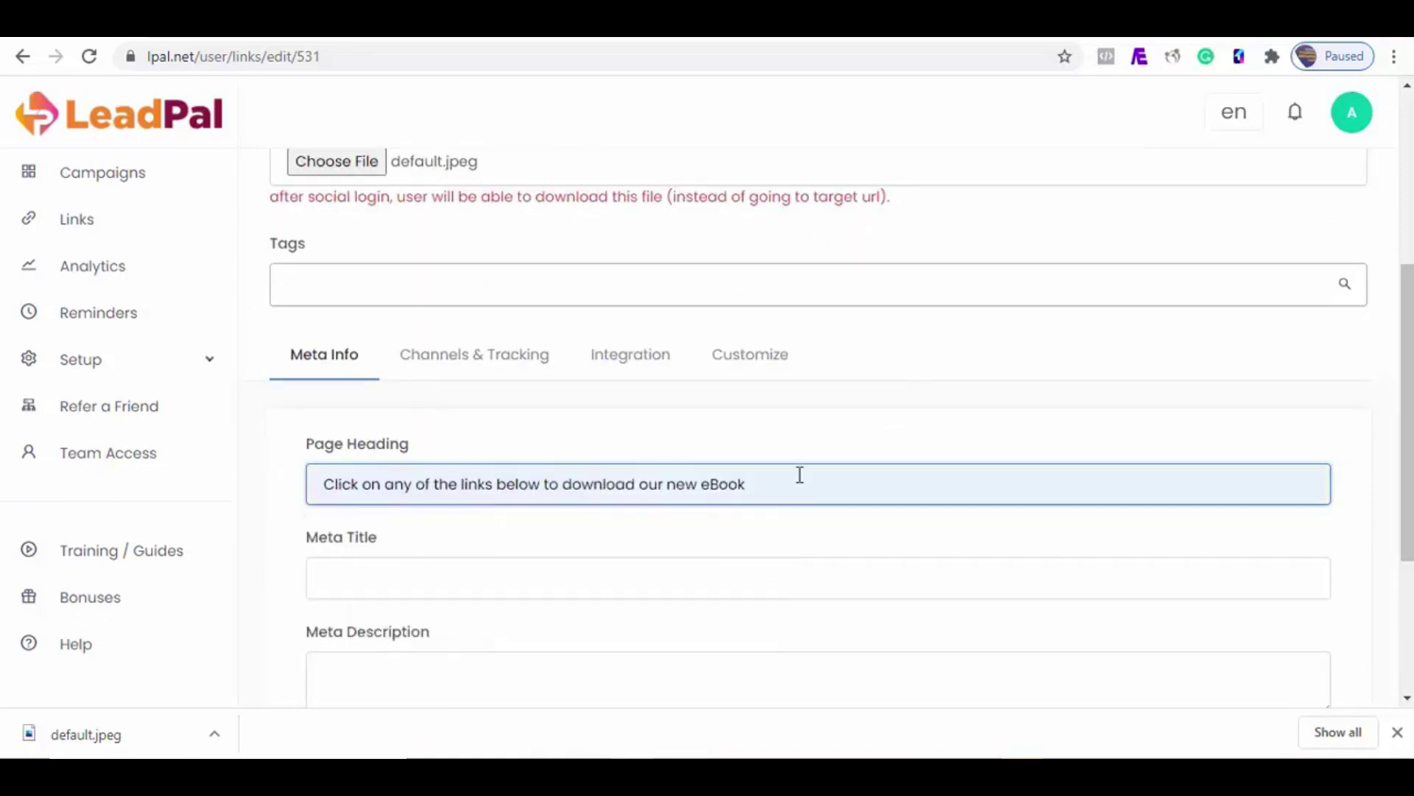
mouse_move(1408, 353)
mouse_down()
mouse_move(1409, 224)
mouse_move(1406, 426)
mouse_up()
- Pull page info from the target URL and set the page background colour to yellow
click(766, 208)
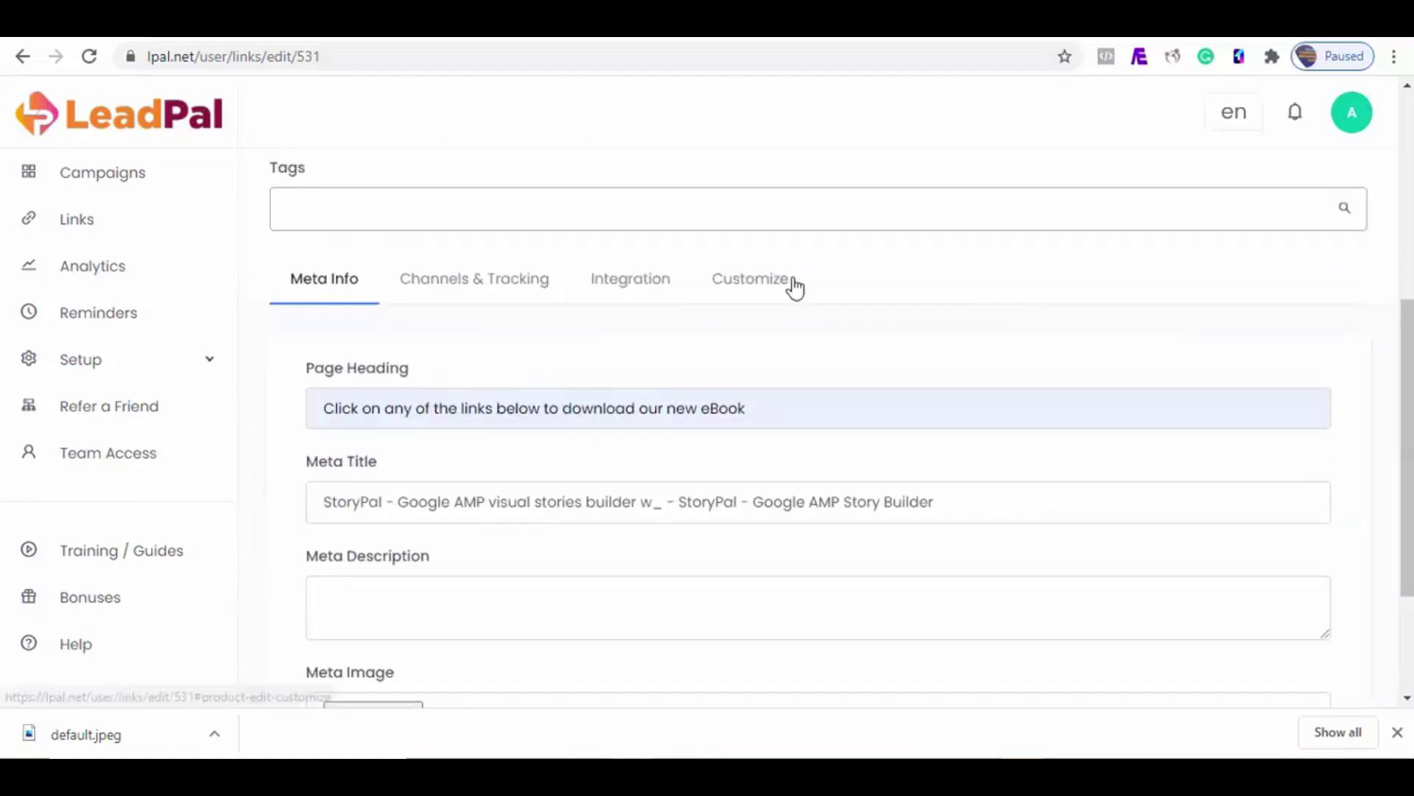
click(770, 284)
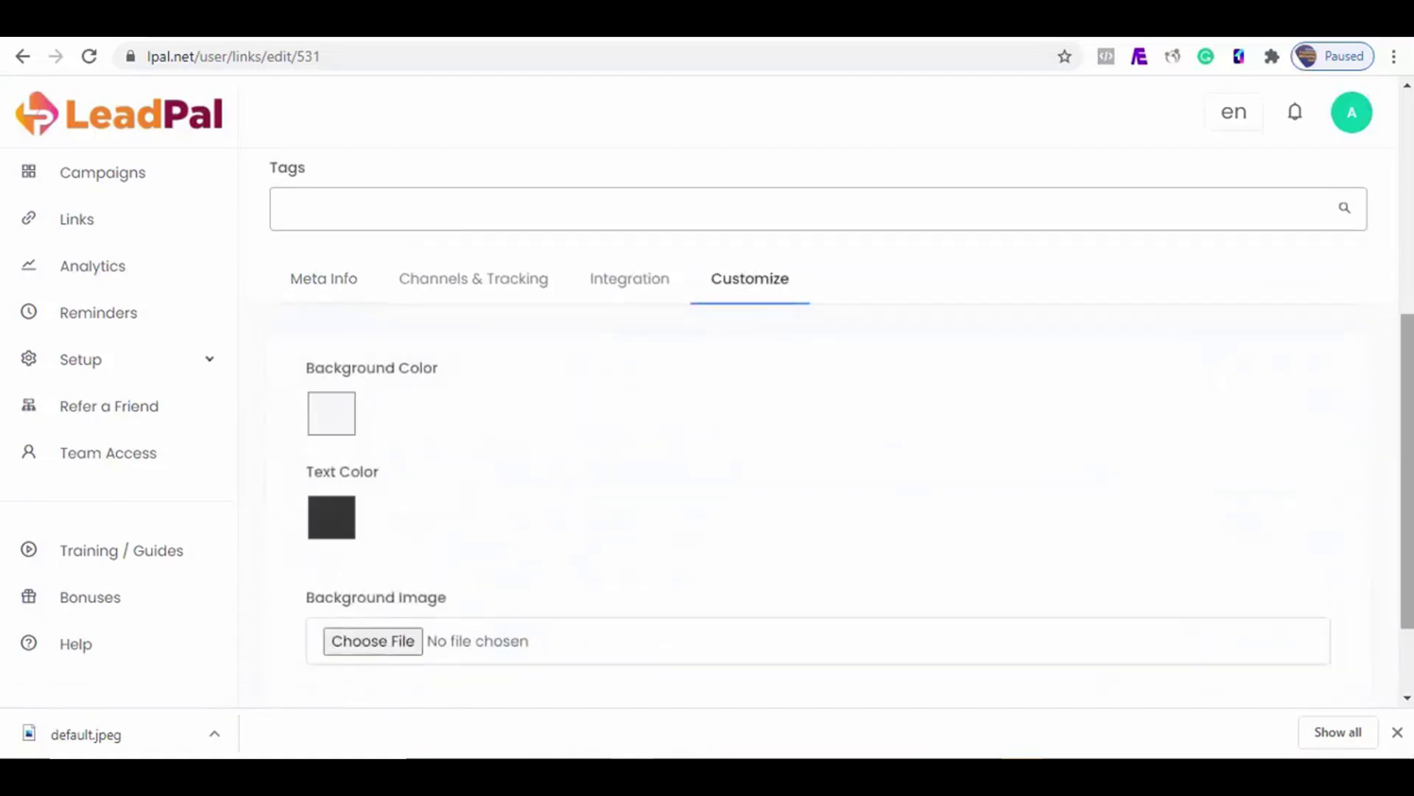
scroll(842, 407, down, 1)
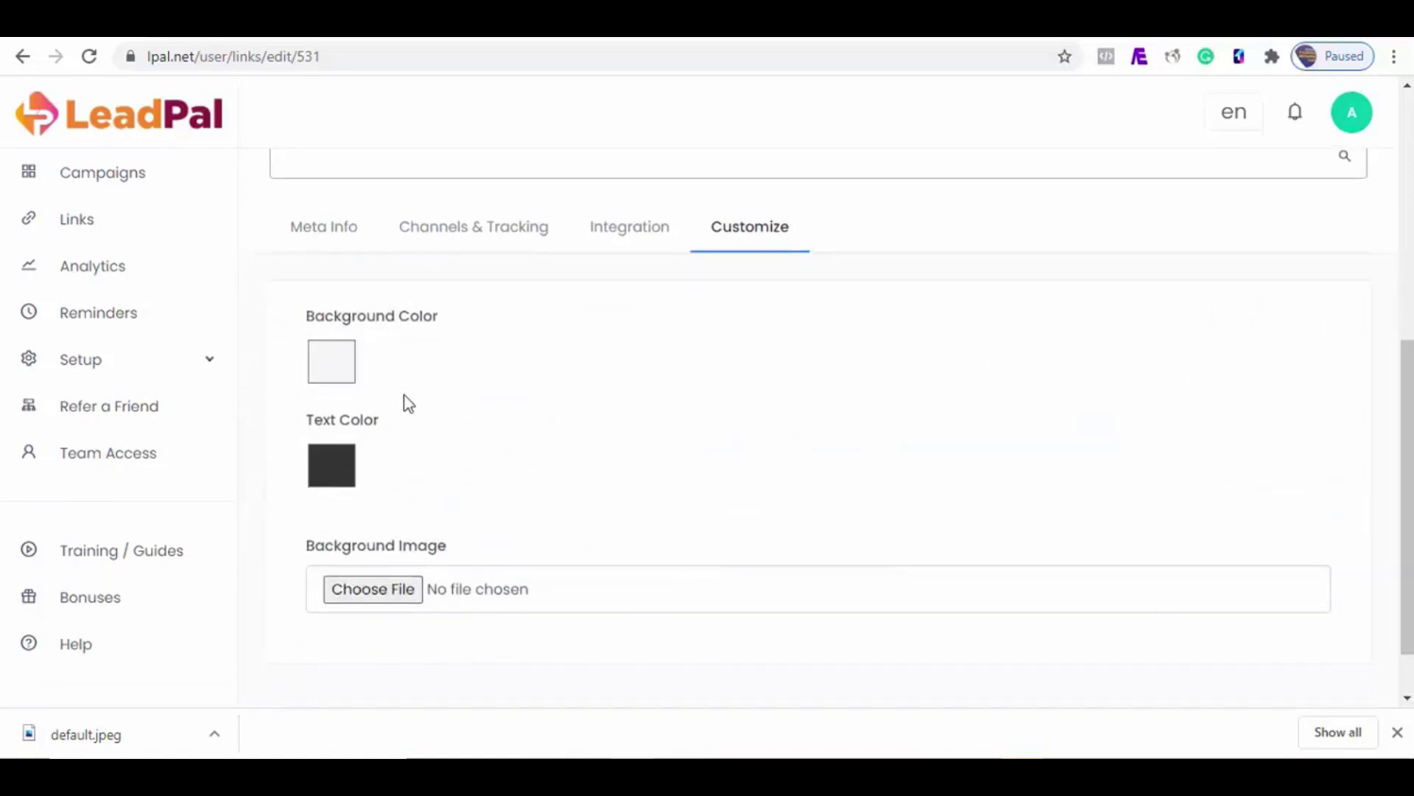
click(332, 361)
click(480, 398)
click(519, 355)
scroll(514, 354, up, 10)
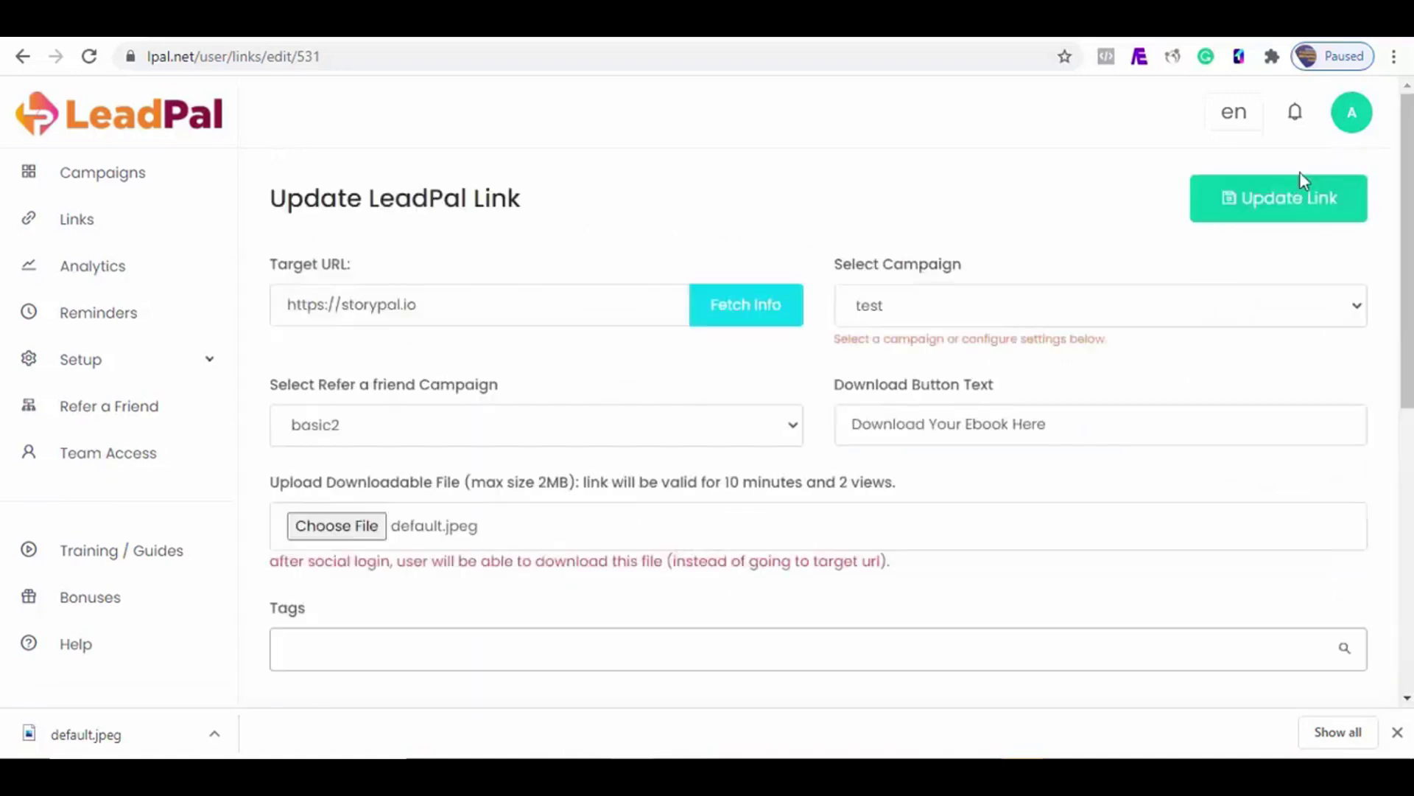
- Update the link, open its short URL, accept cookies and choose Continue With Google
click(1300, 199)
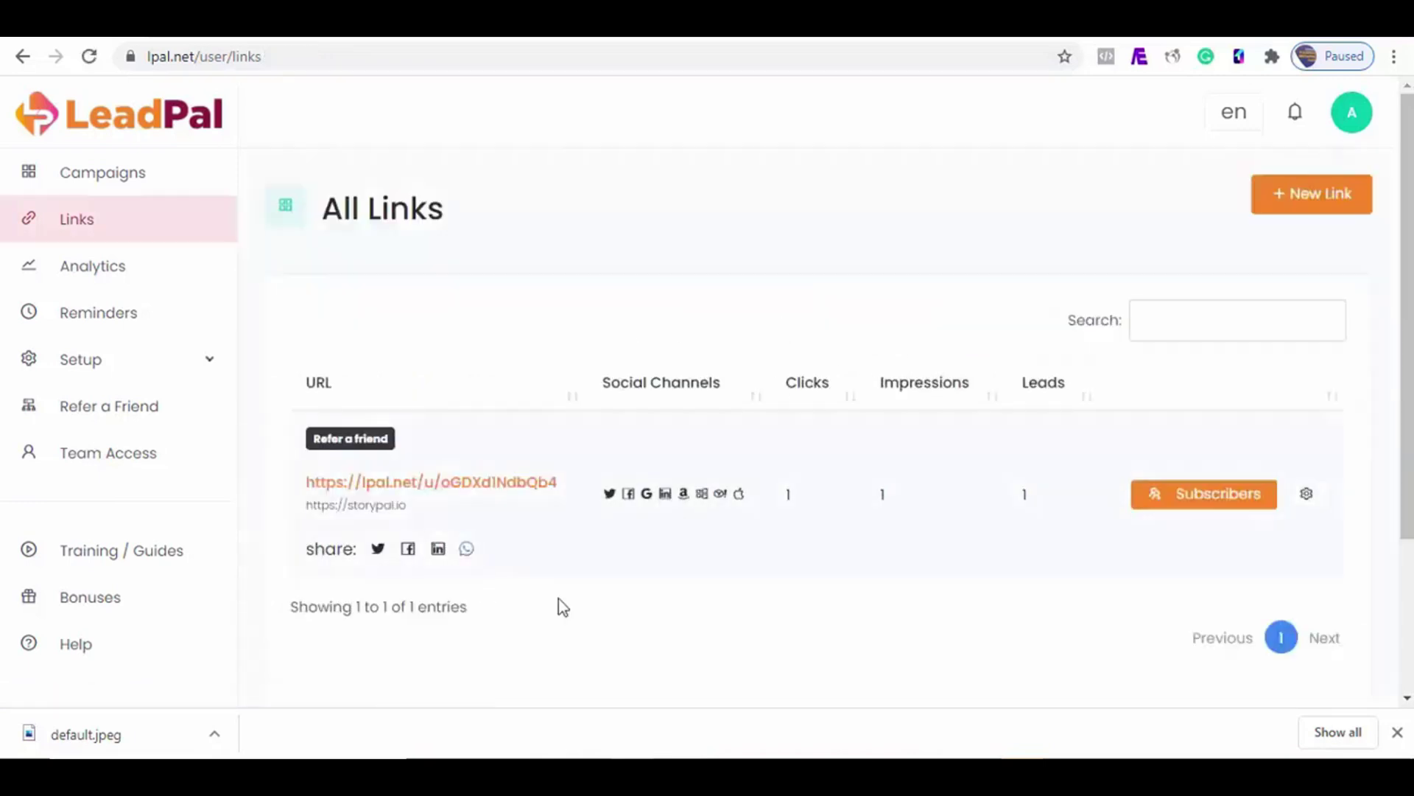
click(528, 492)
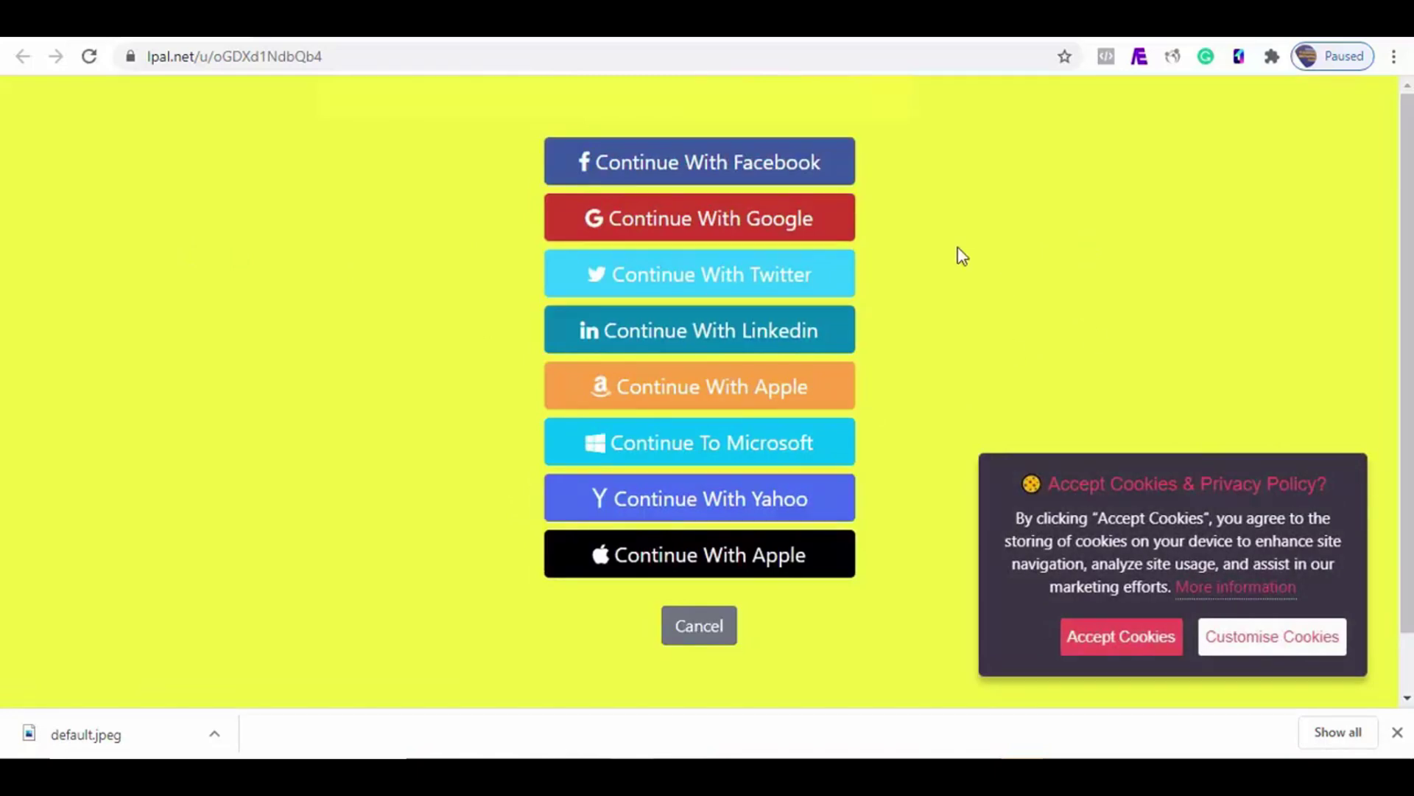
click(1253, 638)
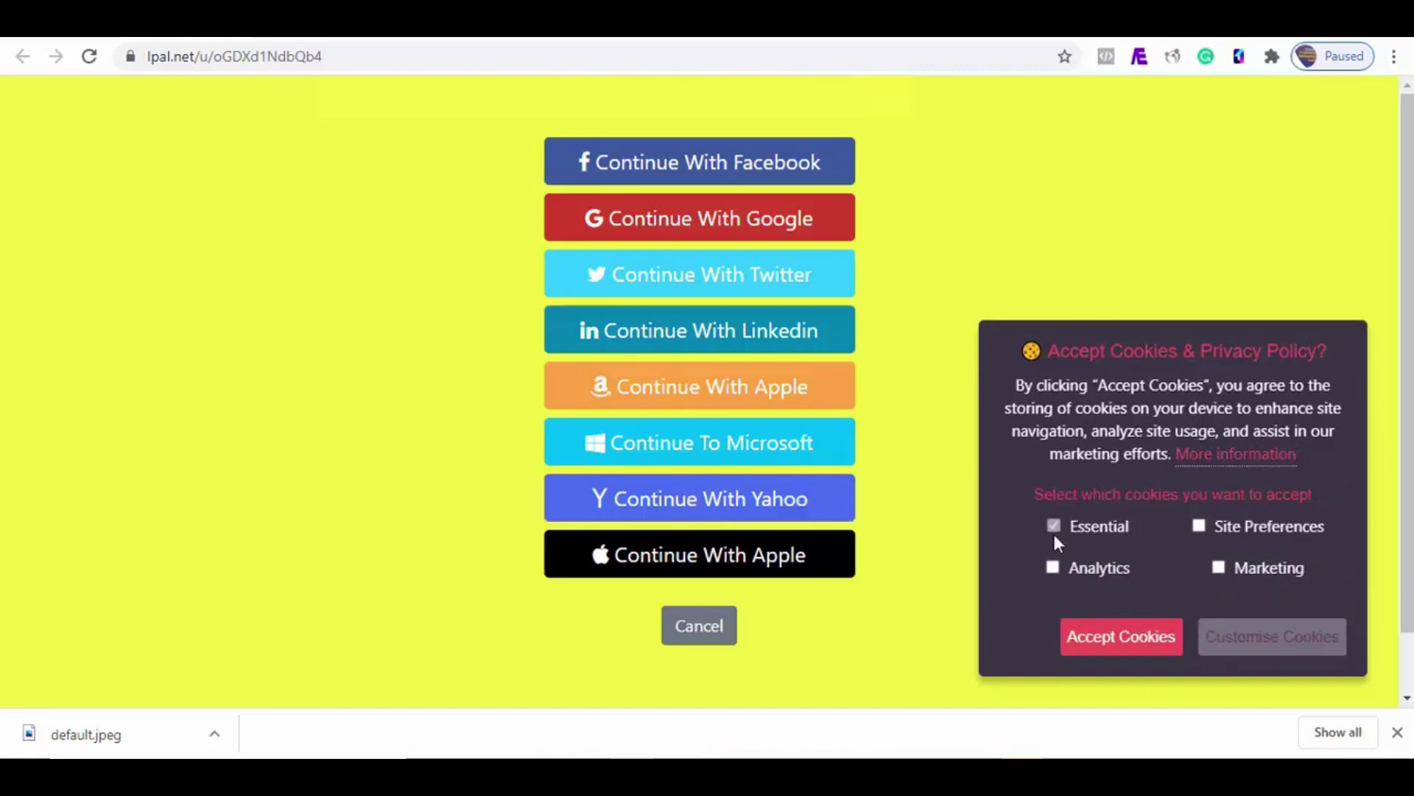
click(1136, 642)
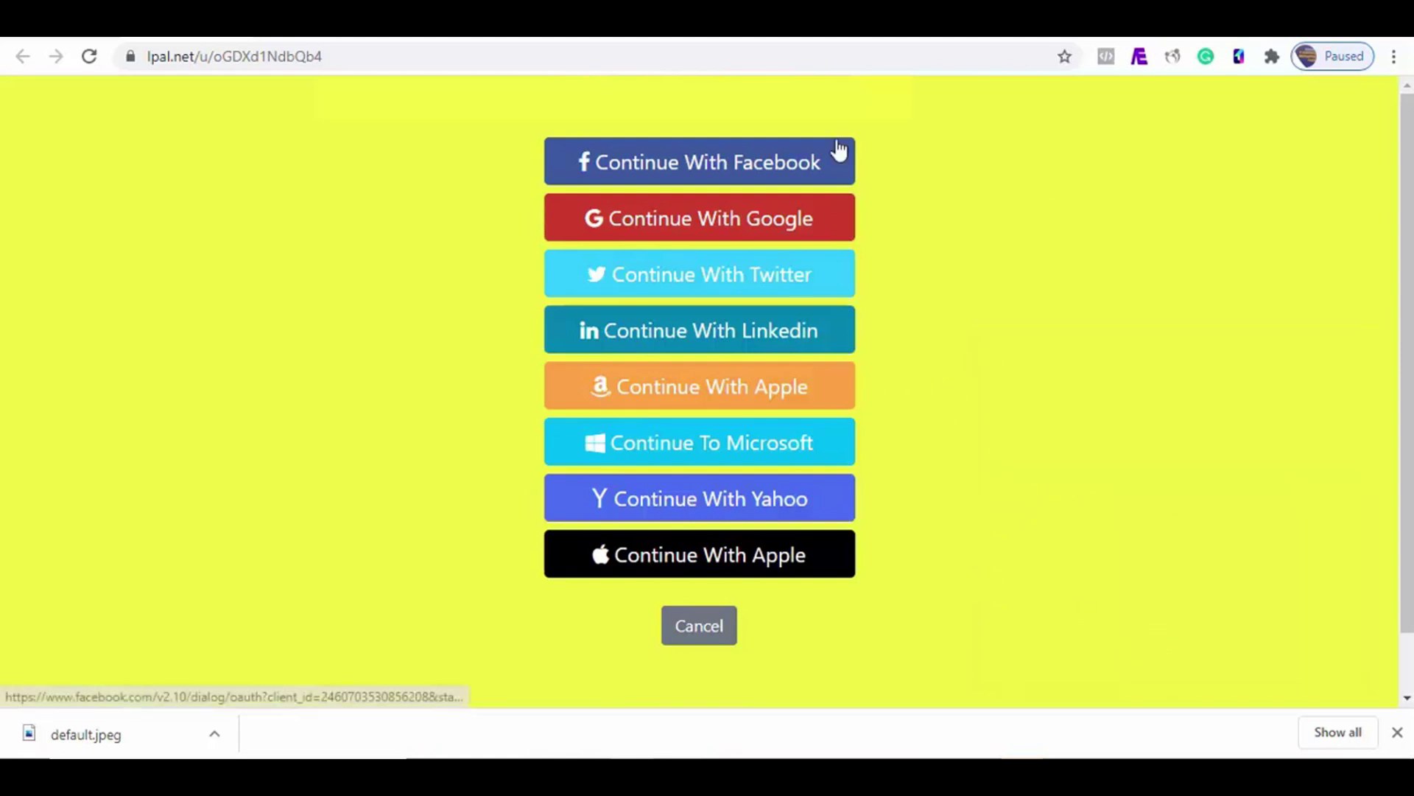
click(713, 237)
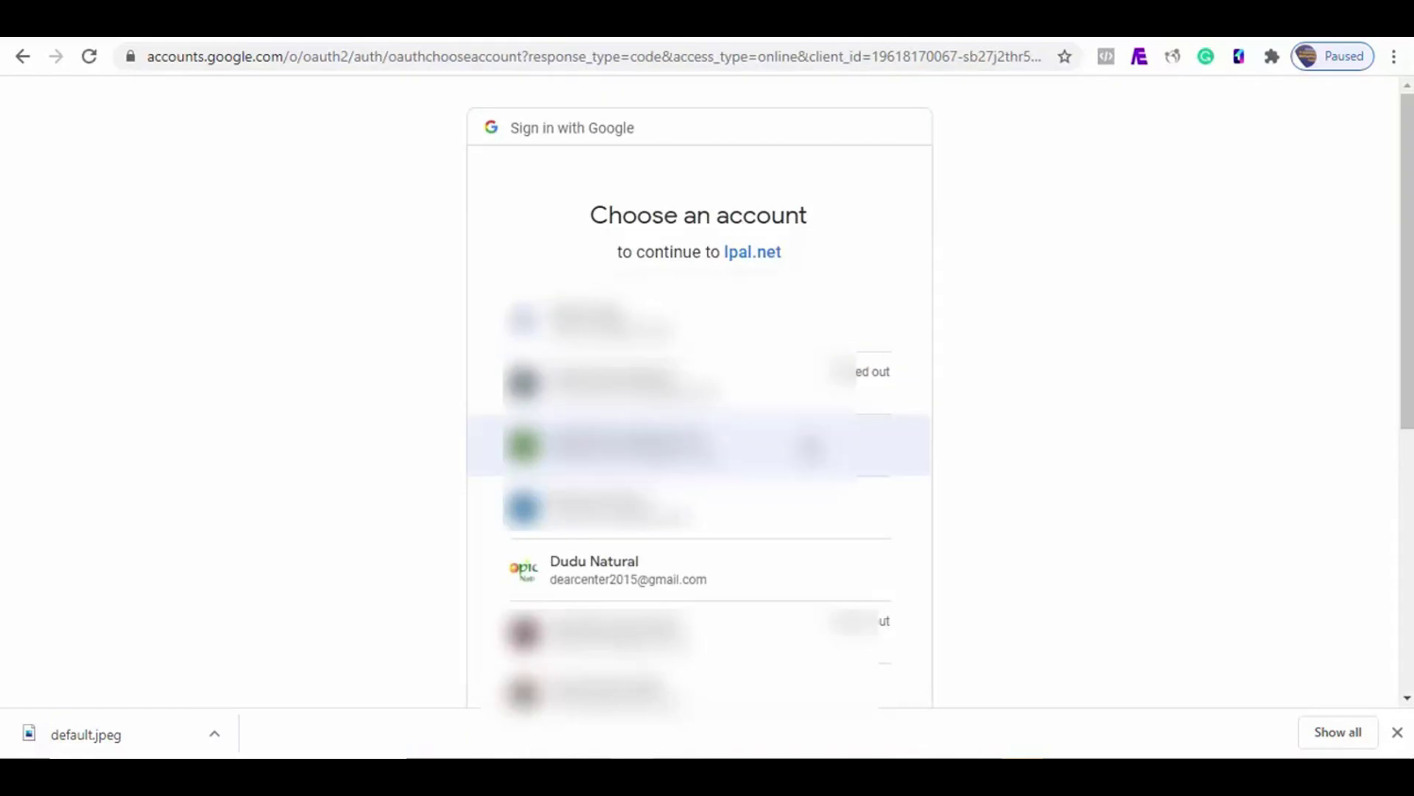
- Sign in with a Google account and post the Invite 2 Friends referral link to Facebook
click(786, 457)
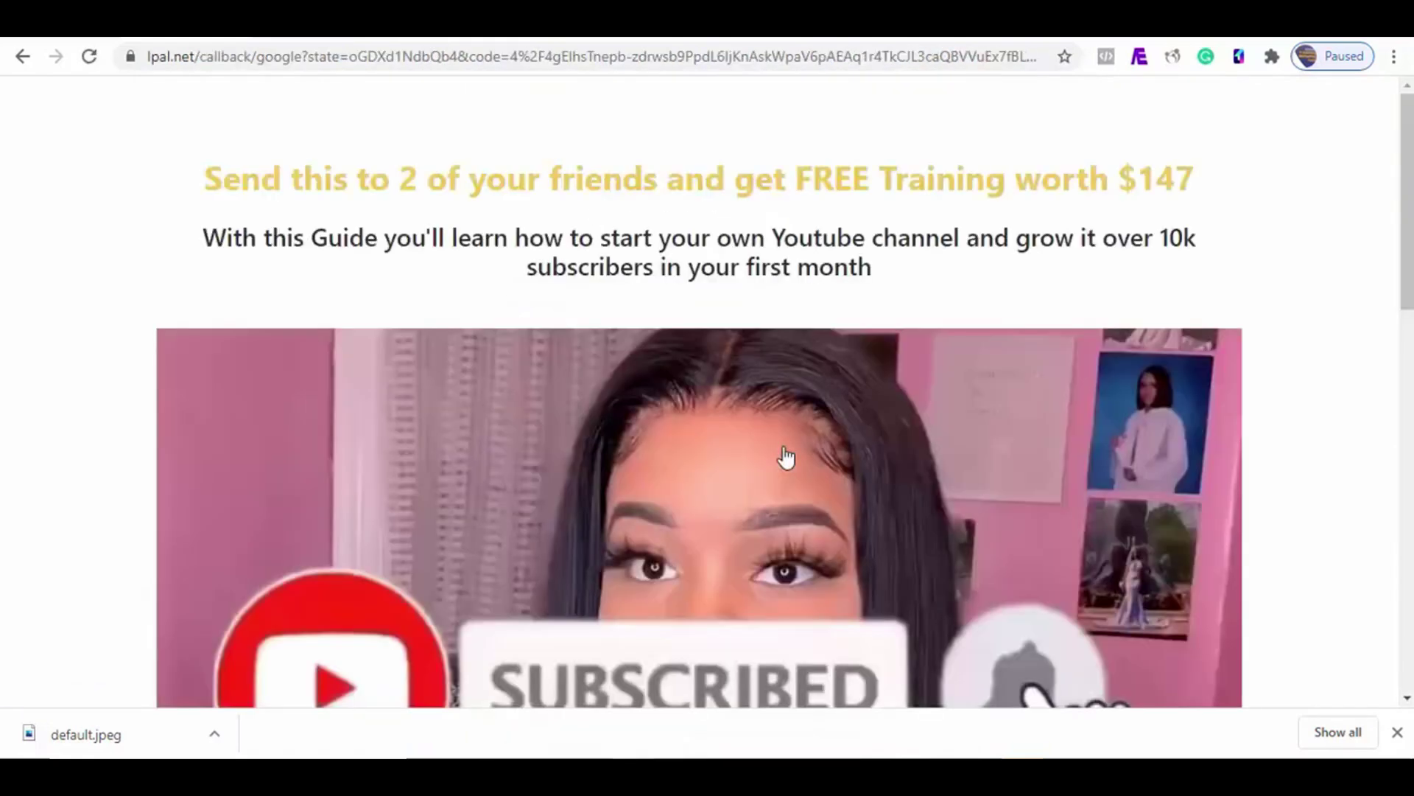
drag(1408, 196, 1410, 276)
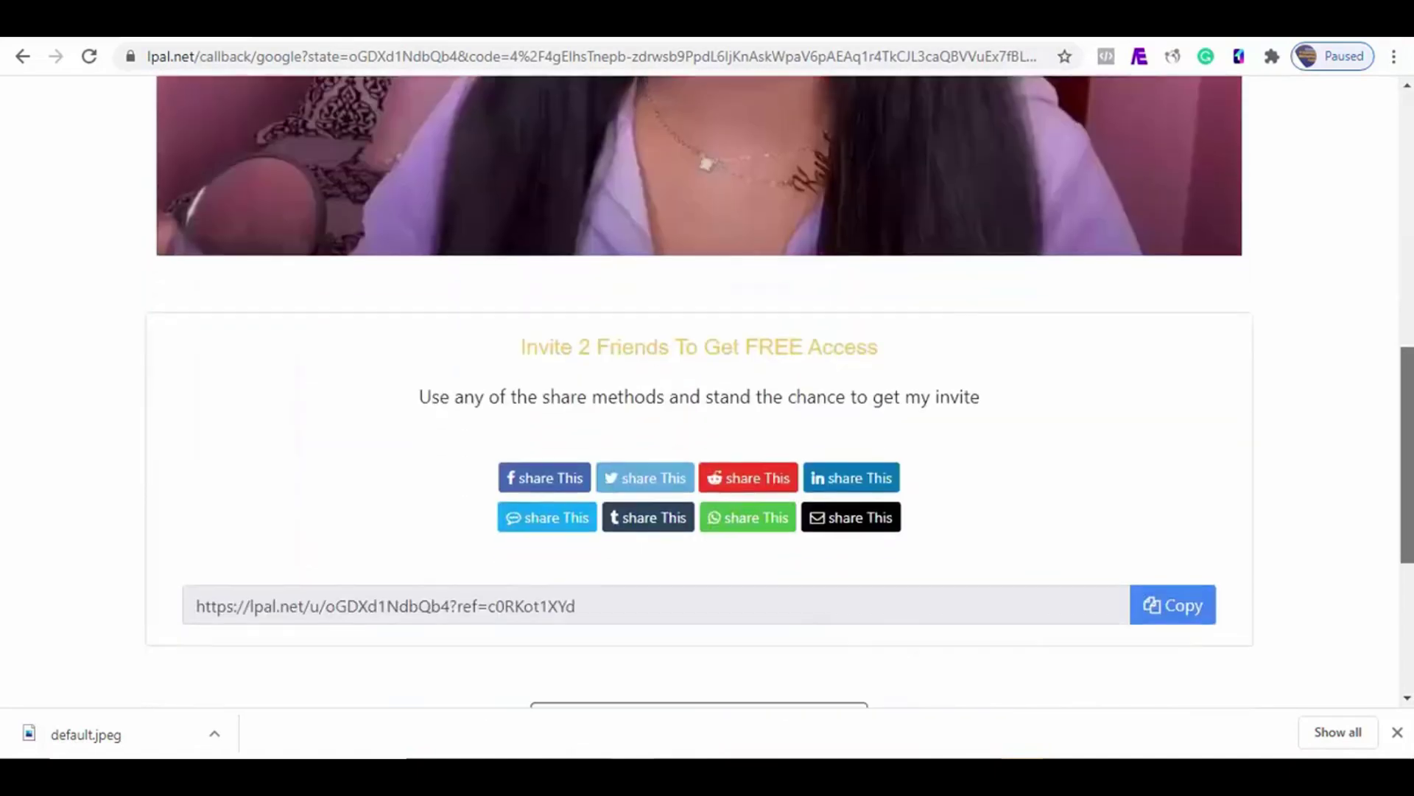
drag(1410, 276, 1409, 463)
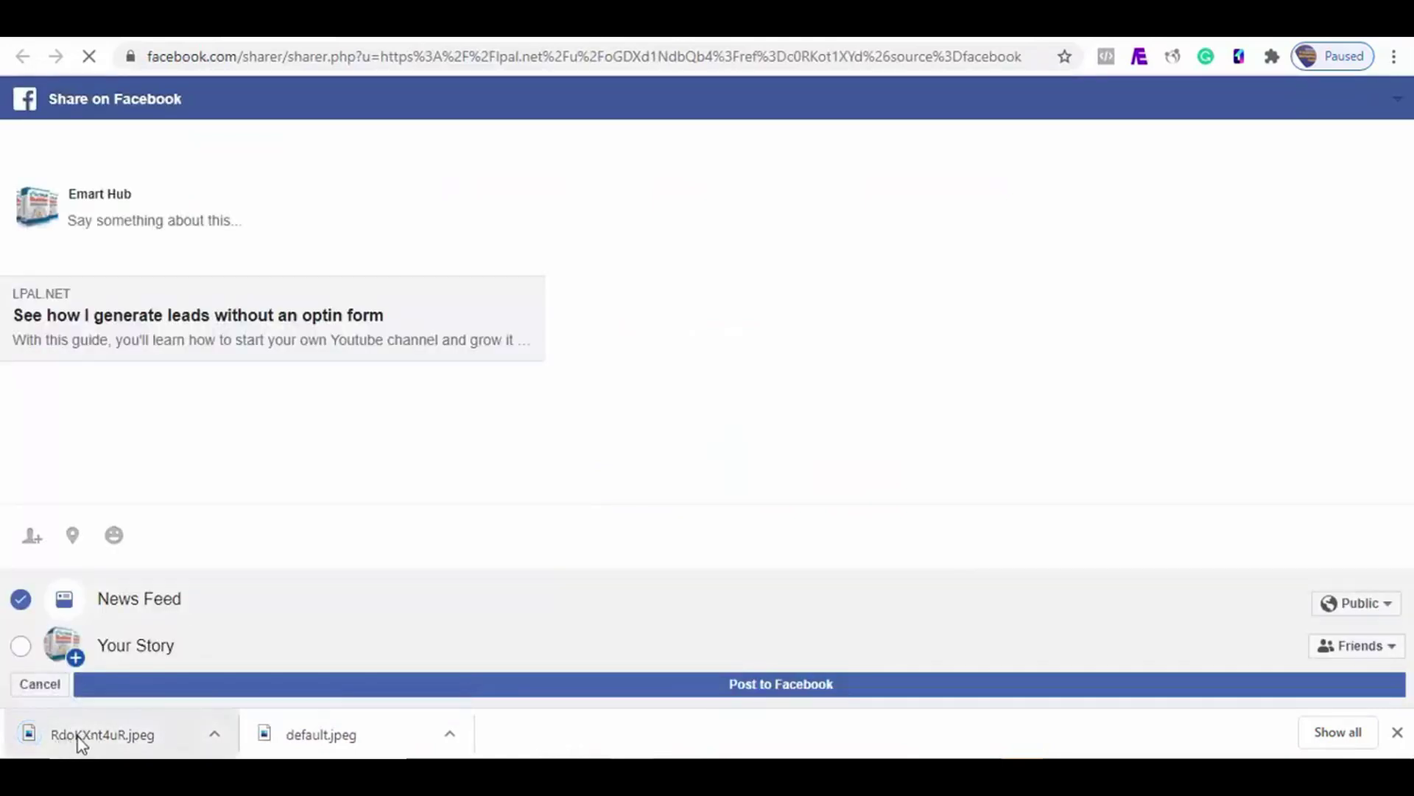
click(822, 684)
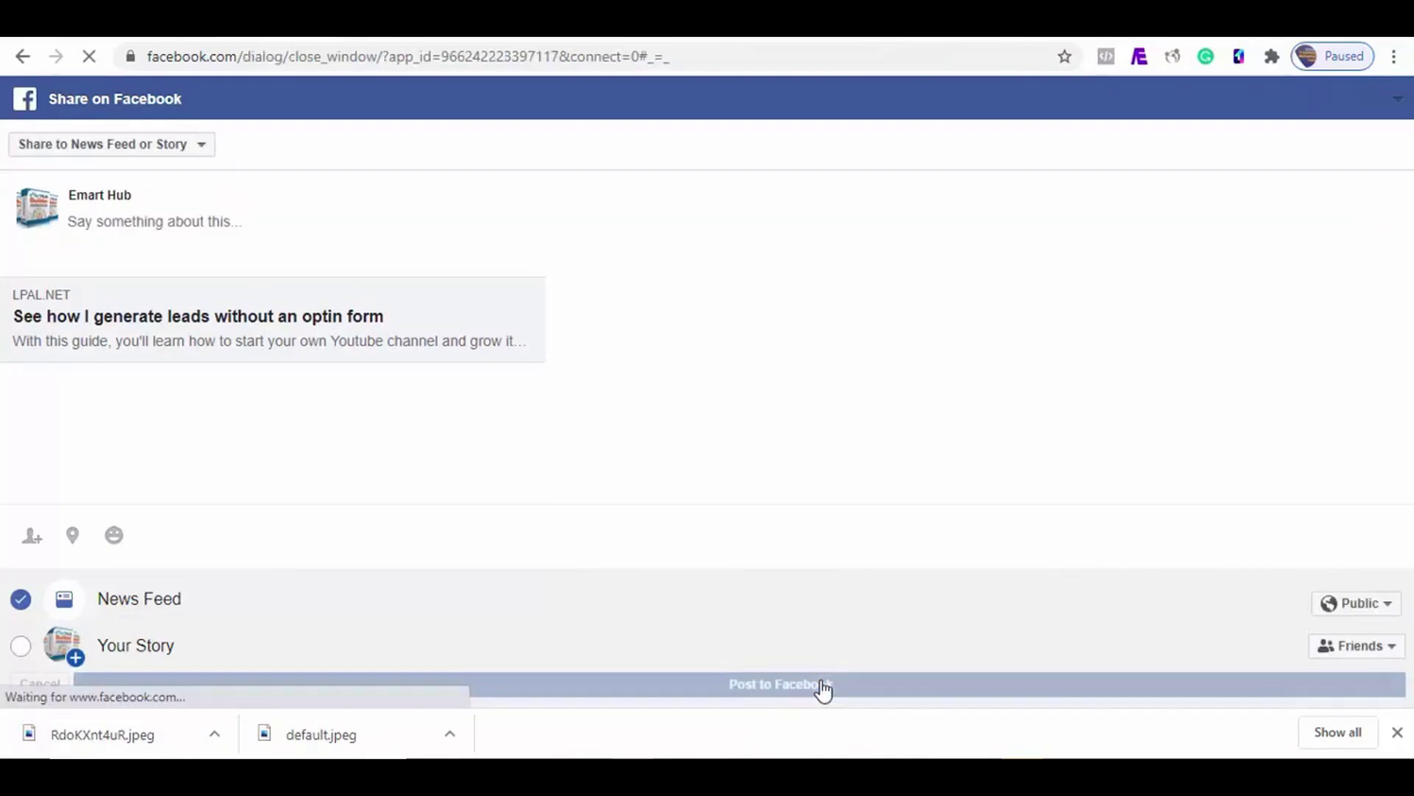
key(ctrl+w)
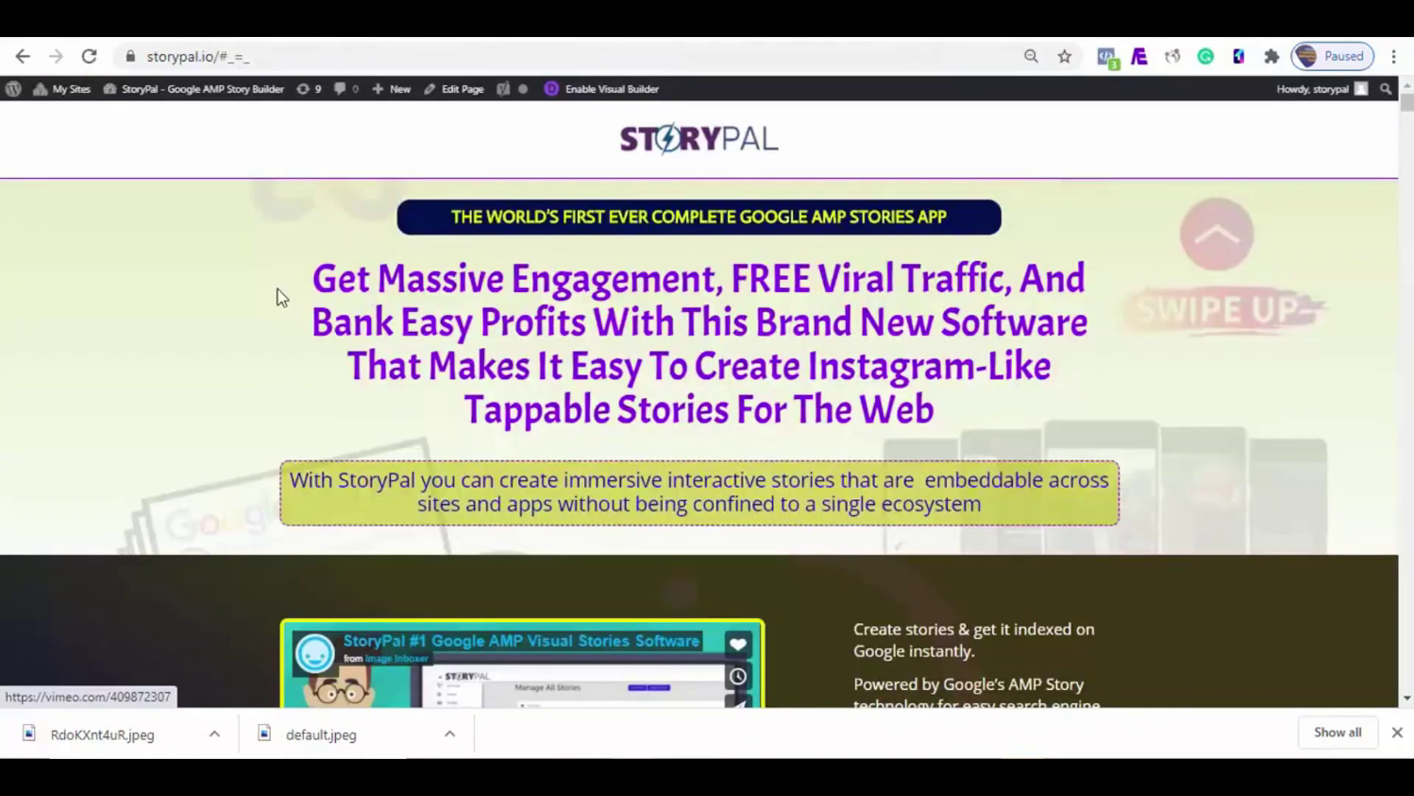
- Refresh All Links to see the storypal.io link's 2 clicks, 9 impressions and 2 leads
click(74, 34)
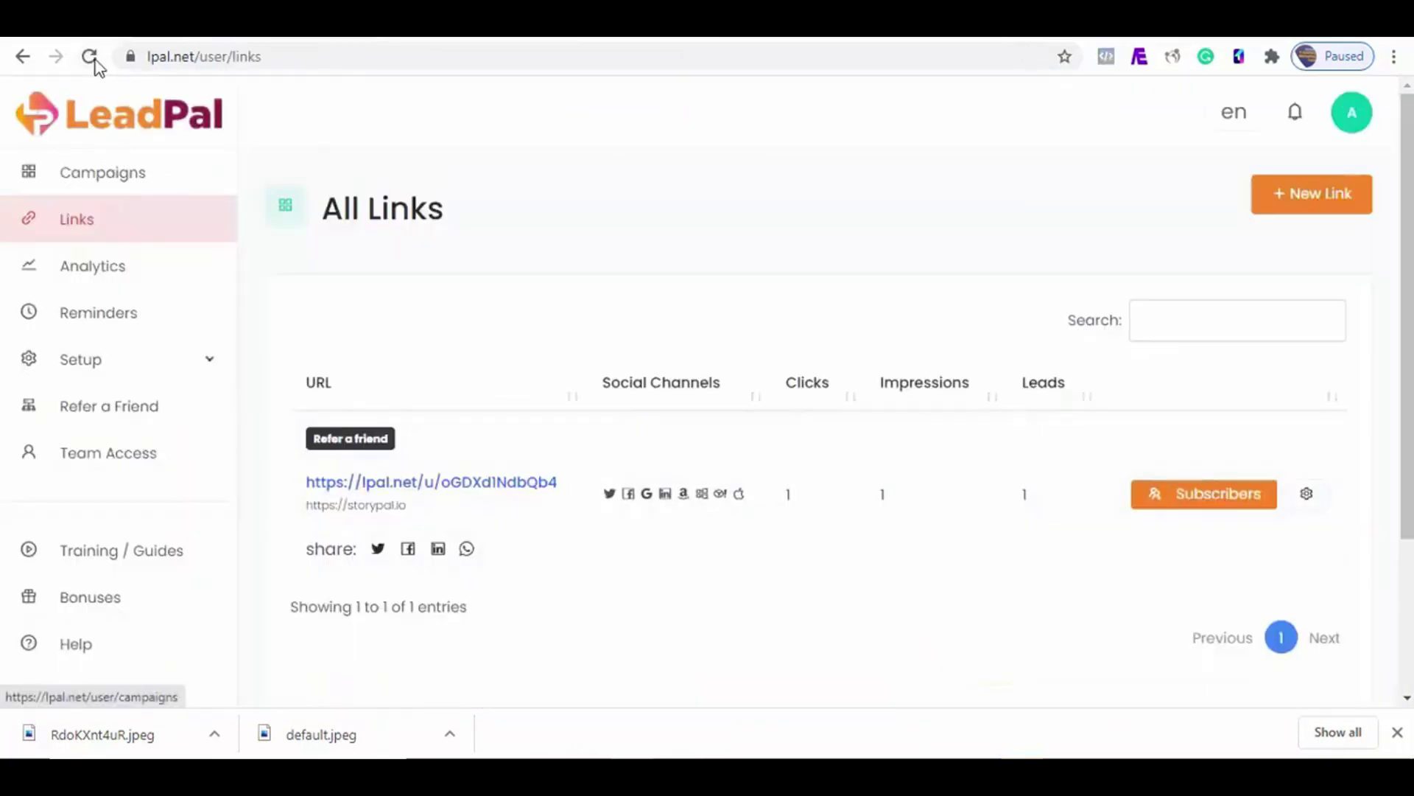
click(92, 61)
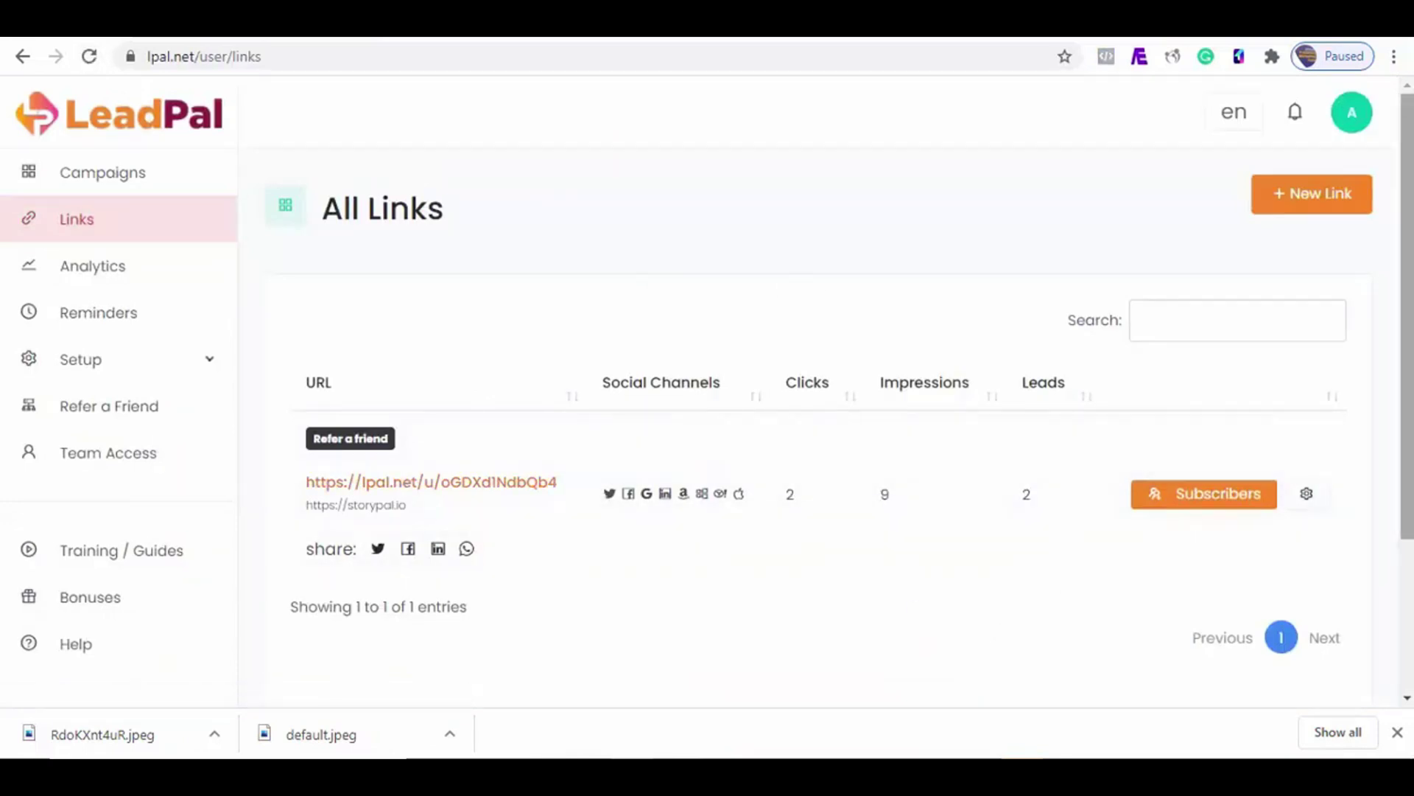
scroll(1406, 317, down, 1)
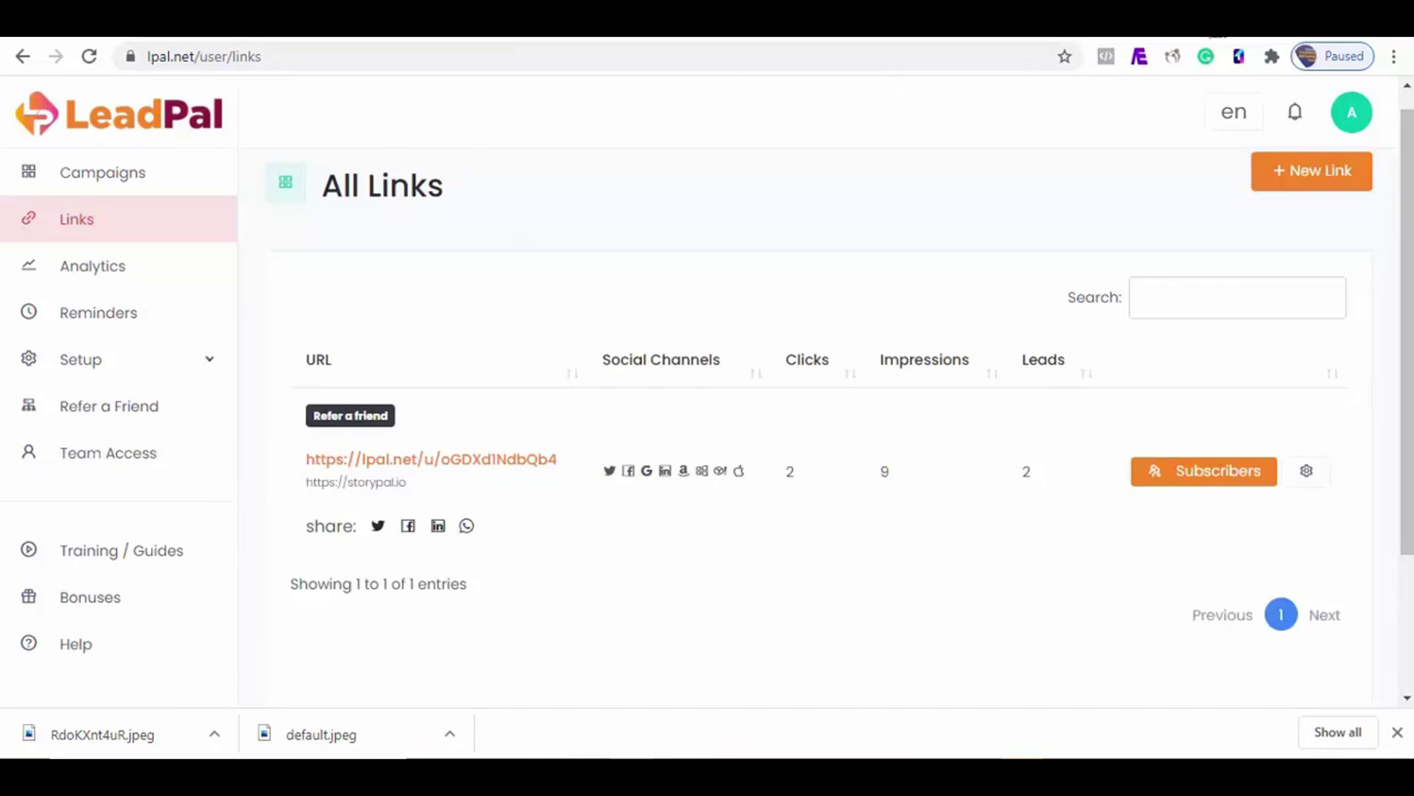
- Check Facebook in a new tab, then share the referral link to Facebook from All Links
key(ctrl+t)
text(fac)
key(Return)
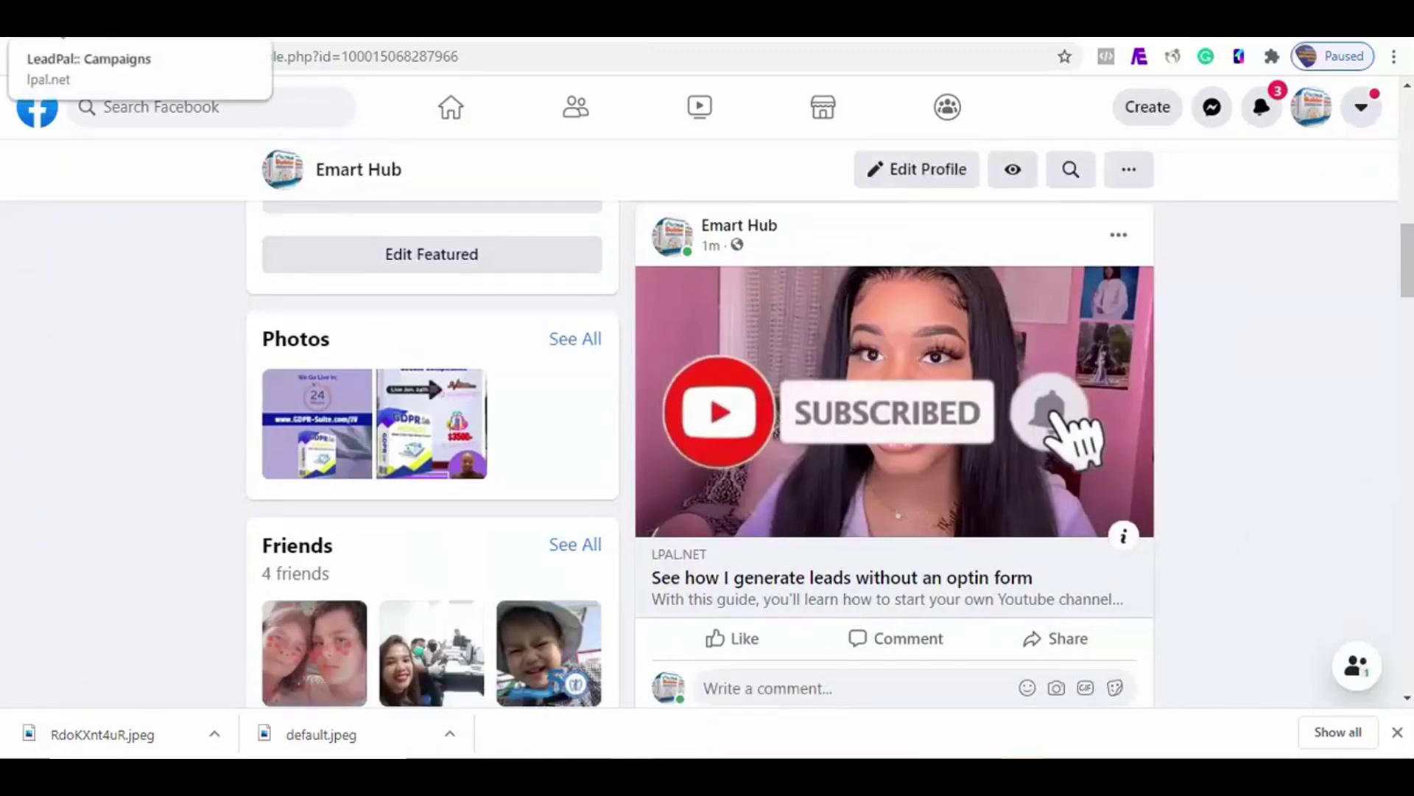
click(110, 22)
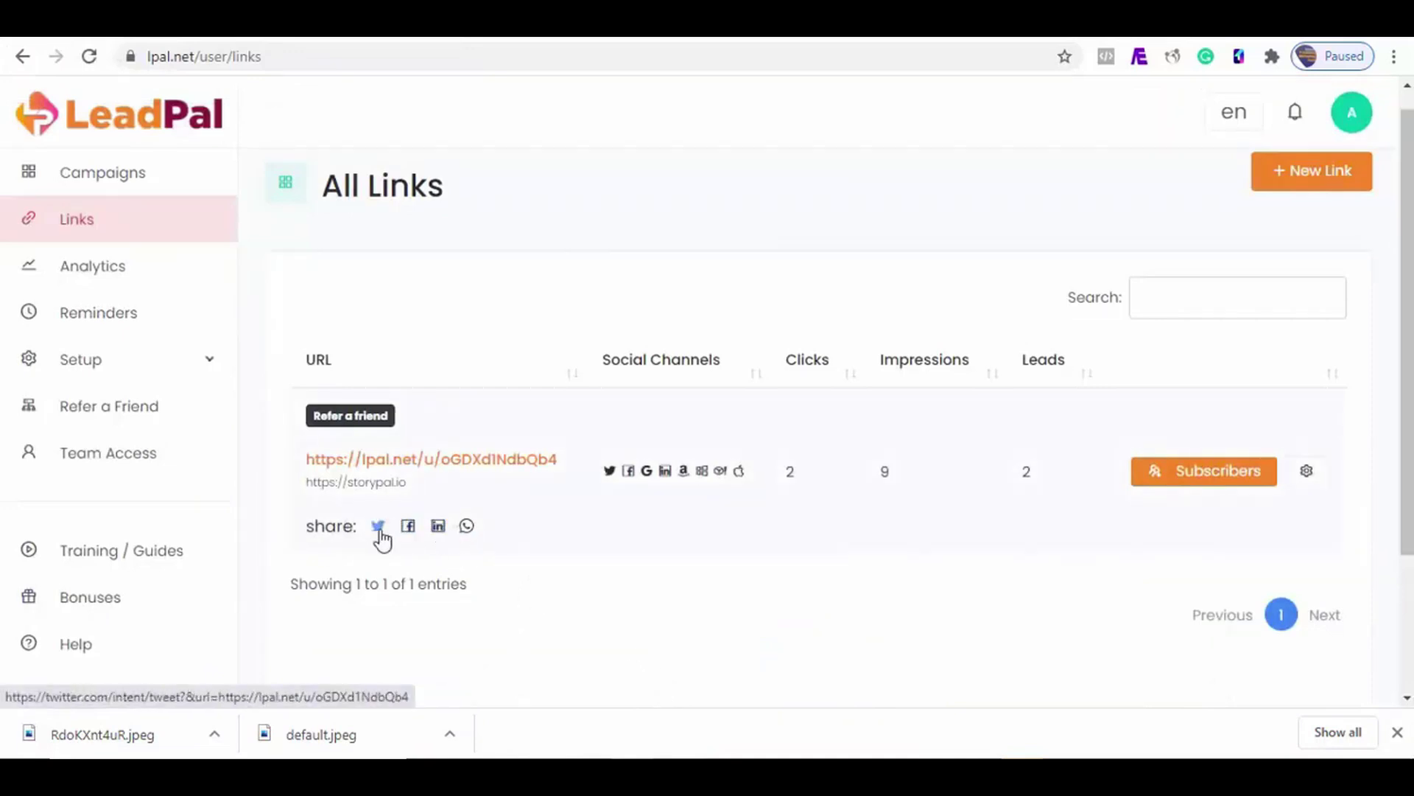
click(409, 527)
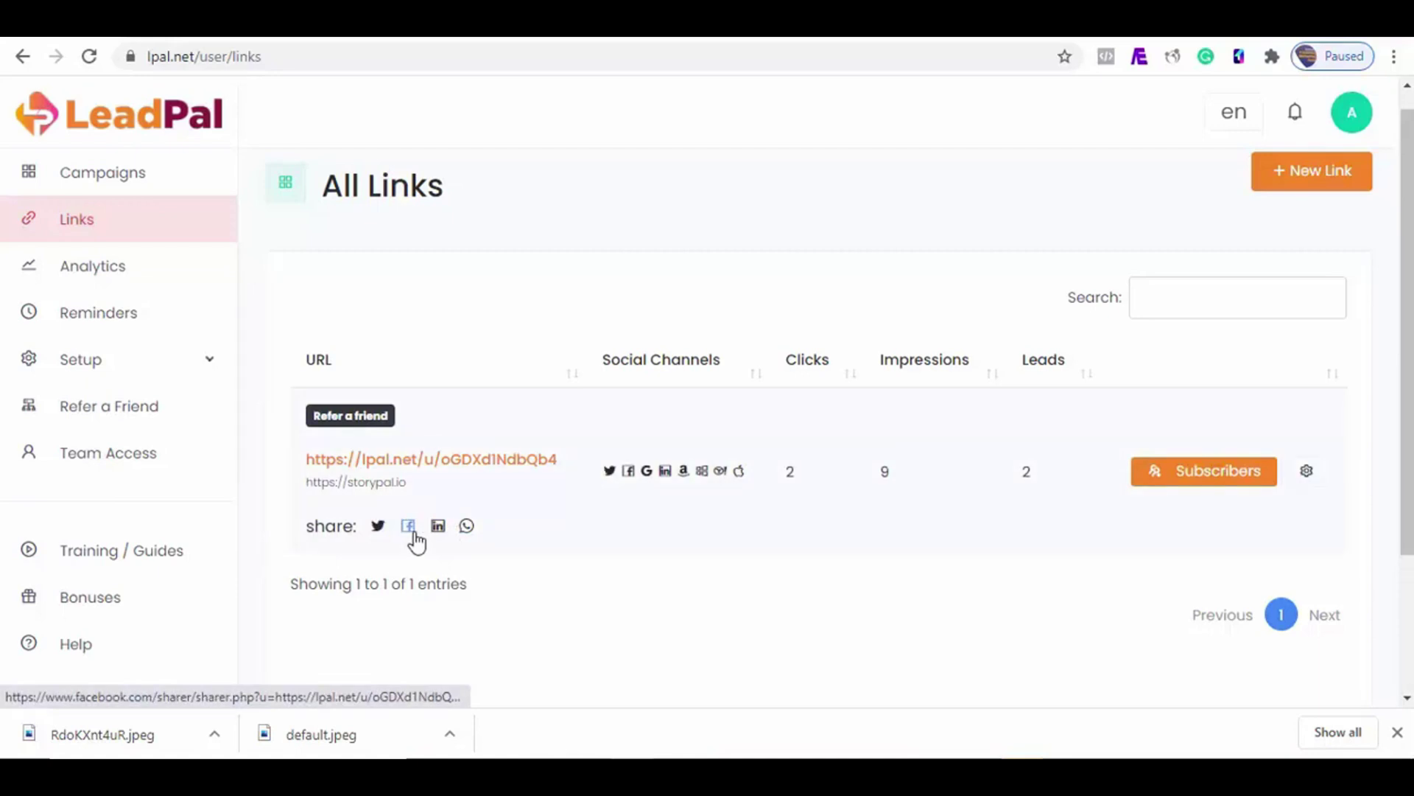
- Open basic2's Participants dashboard: 1 participant, 0 referrals, 0 rewards, 1 share
scroll(1105, 442, down, 1)
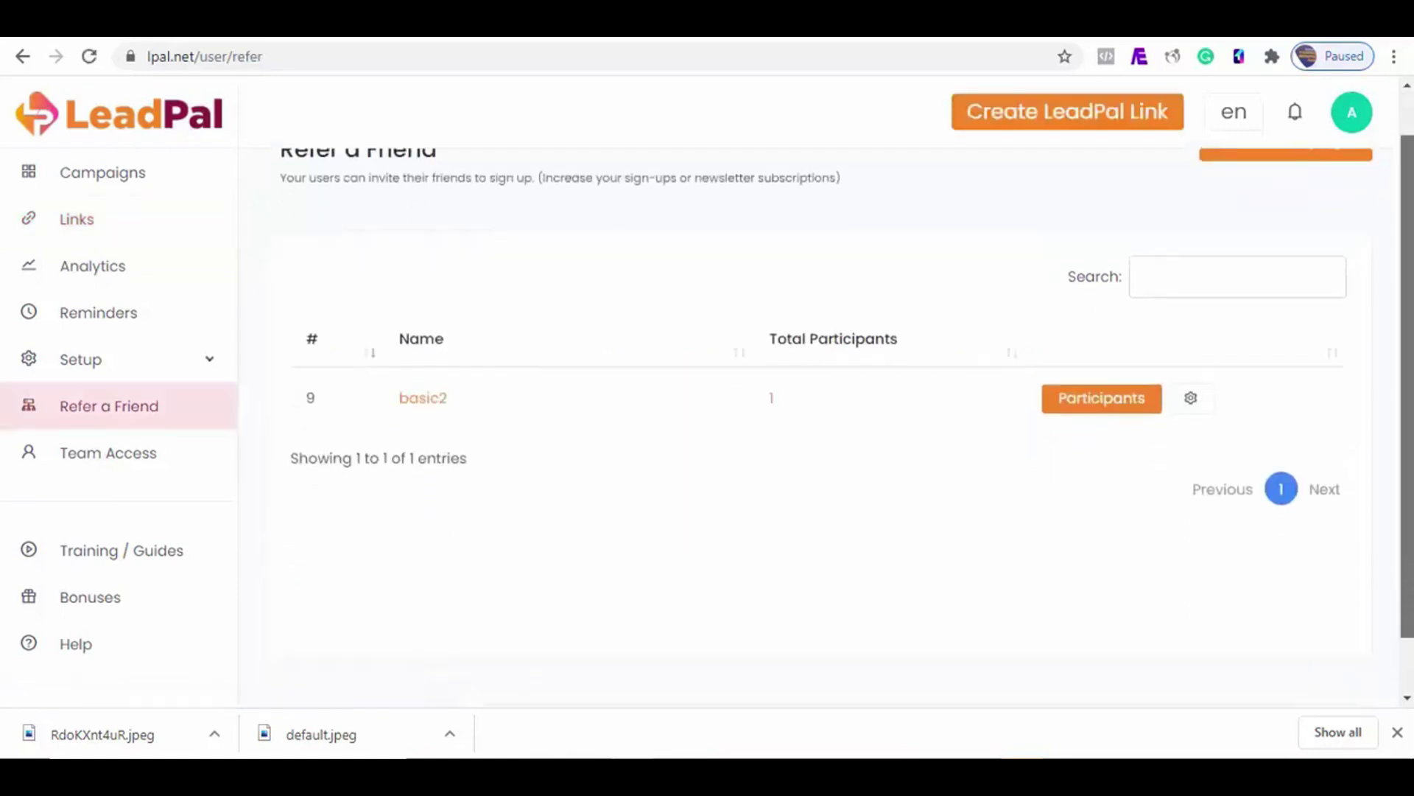
click(1100, 428)
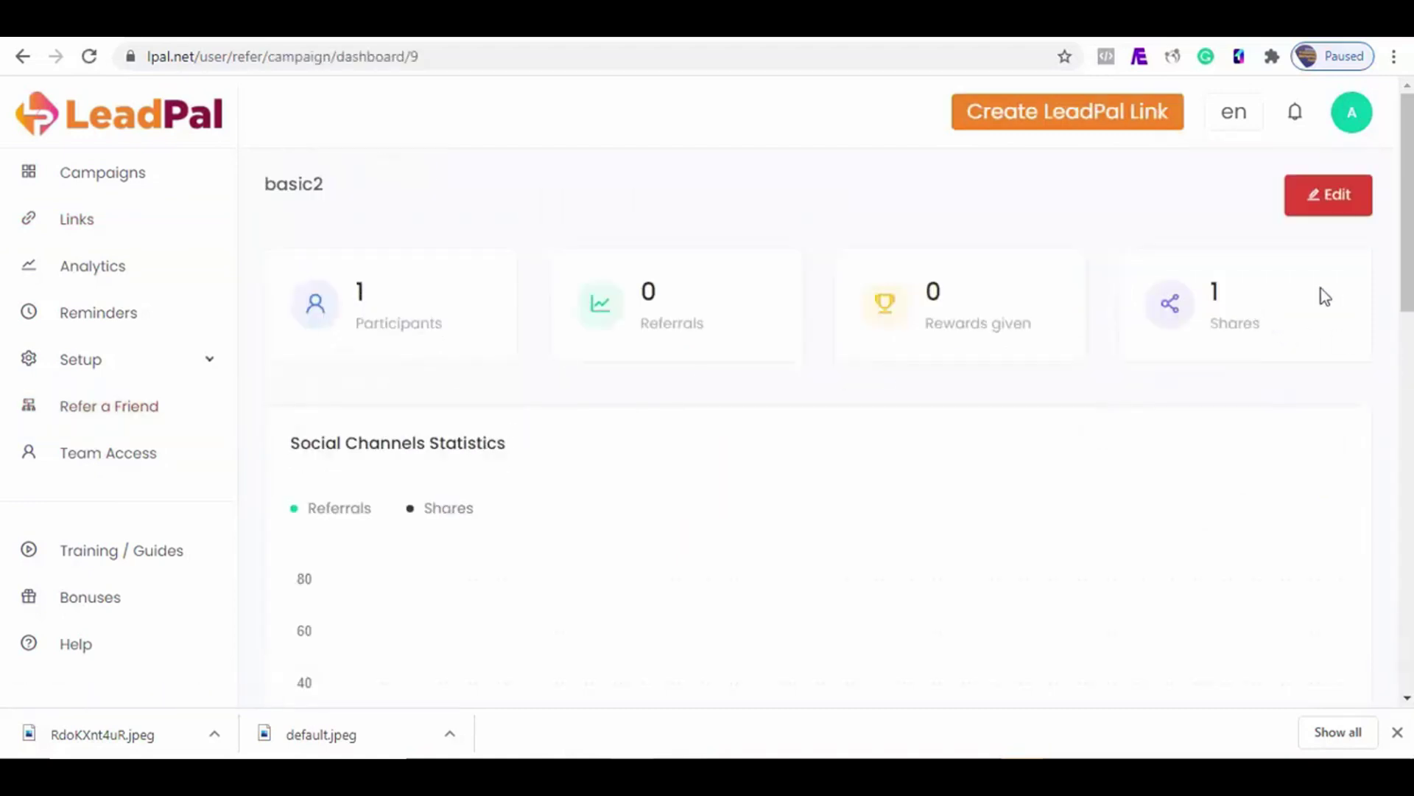
scroll(1411, 221, down, 8)
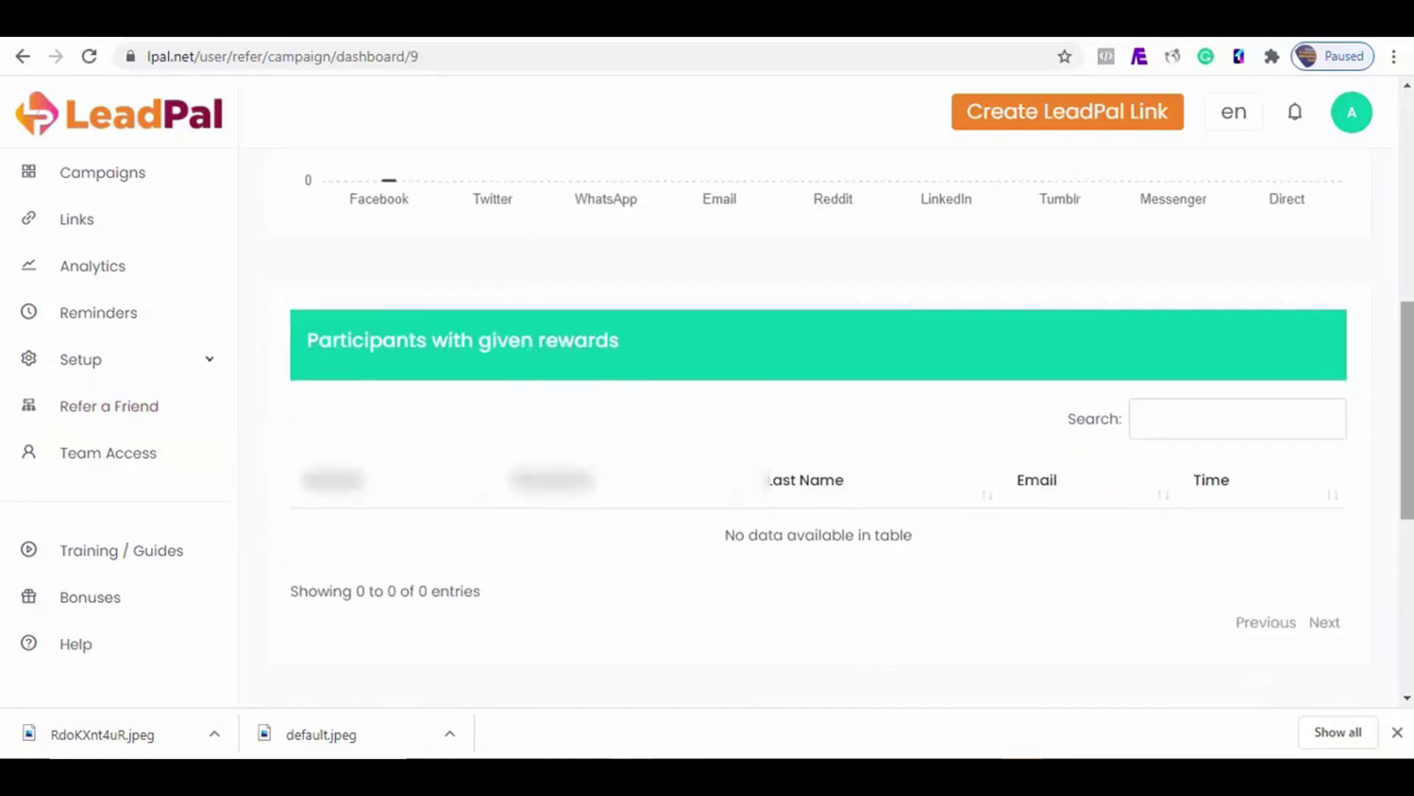
scroll(1407, 368, up, 5)
scroll(1407, 221, up, 3)
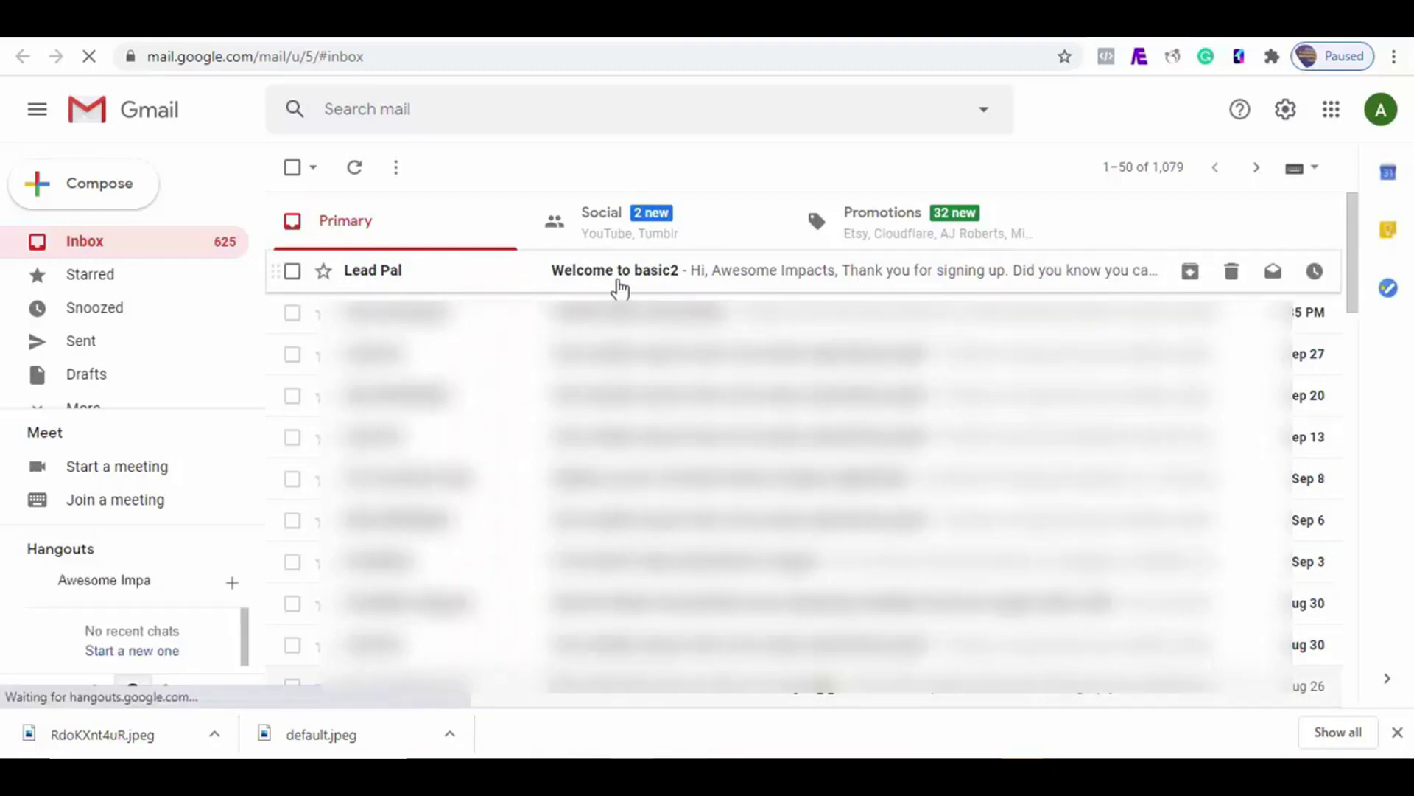
- Open the Lead Pal 'Welcome to basic2' email and follow its 'check your metrics here' link
click(620, 288)
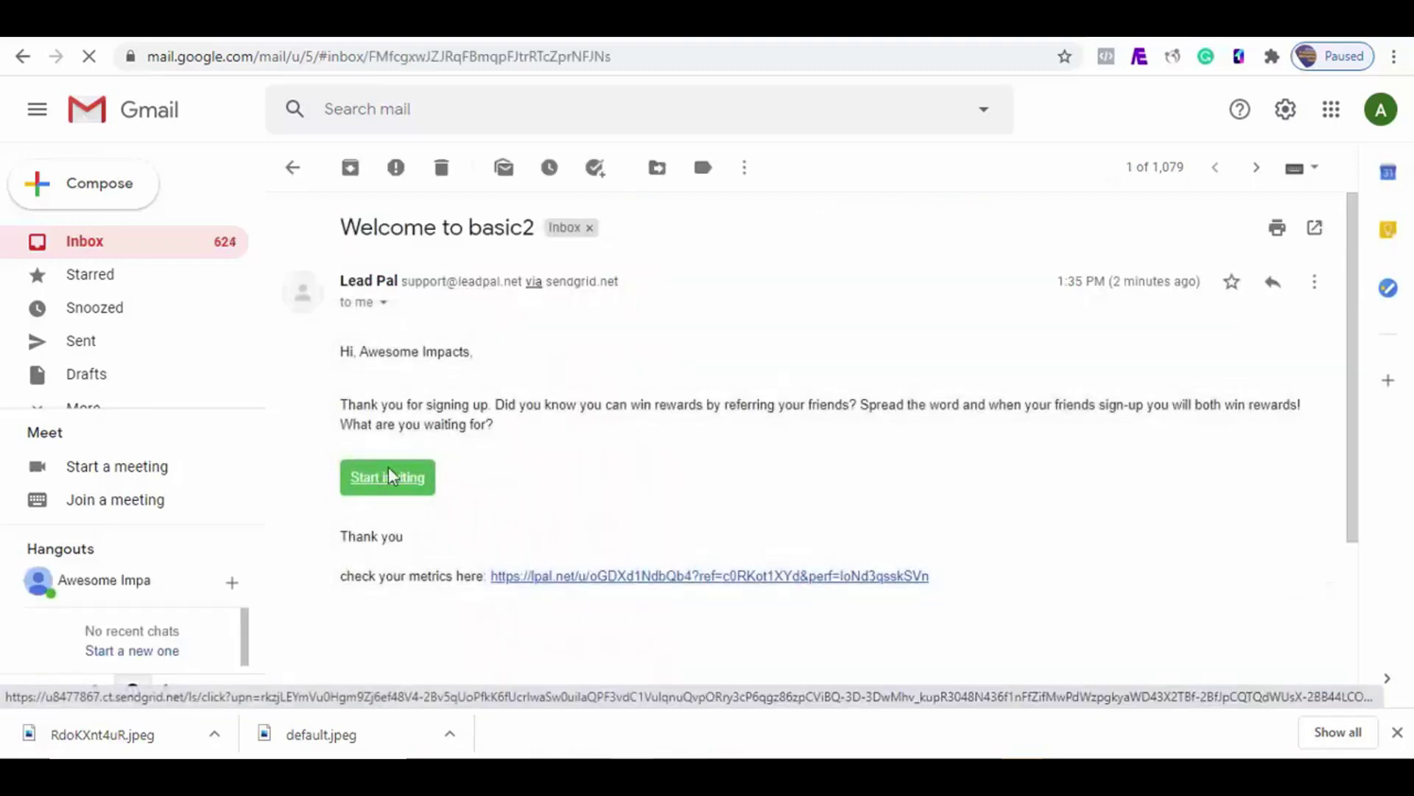
click(632, 576)
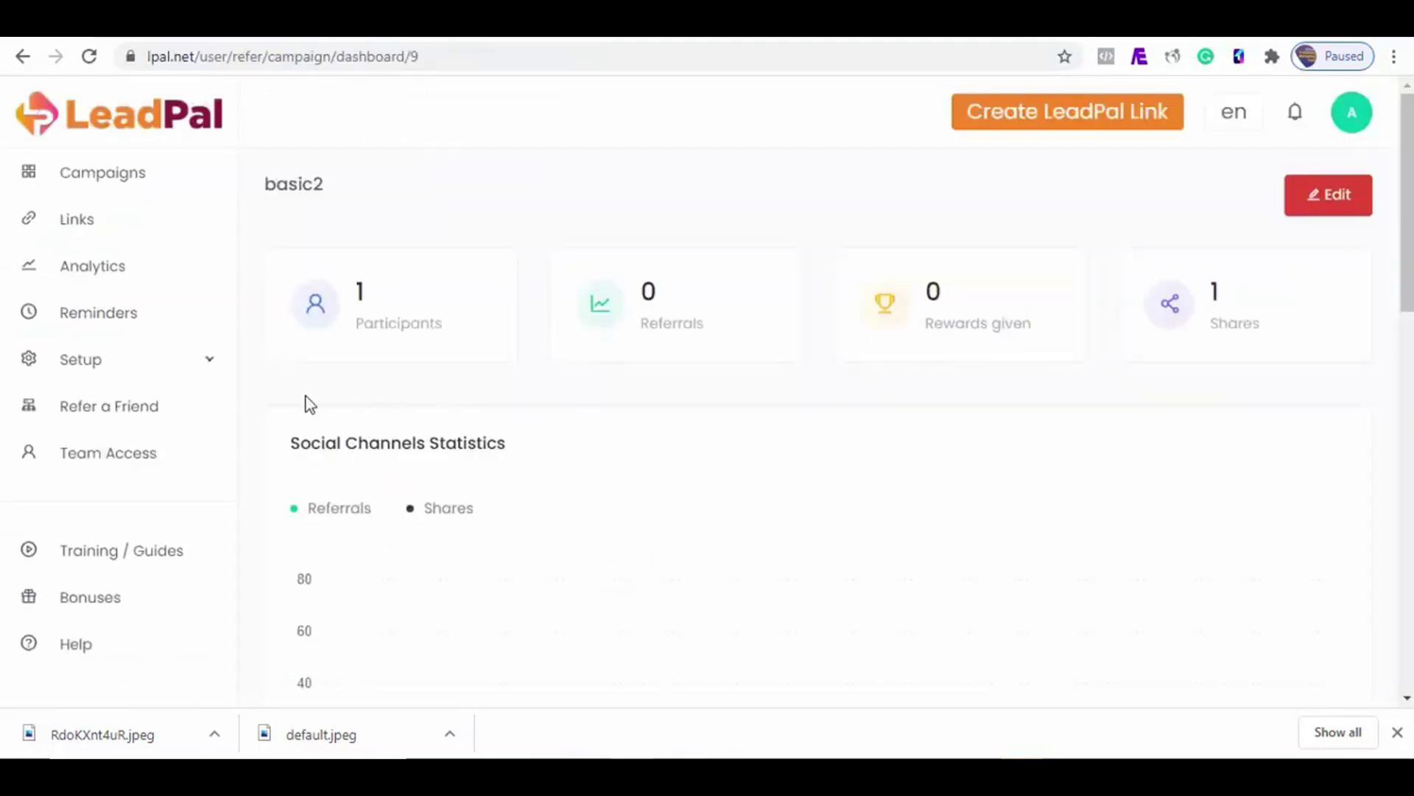
- View Analytics totals of 2 leads, 1 link and 1 popup, then go back to All Links
click(98, 280)
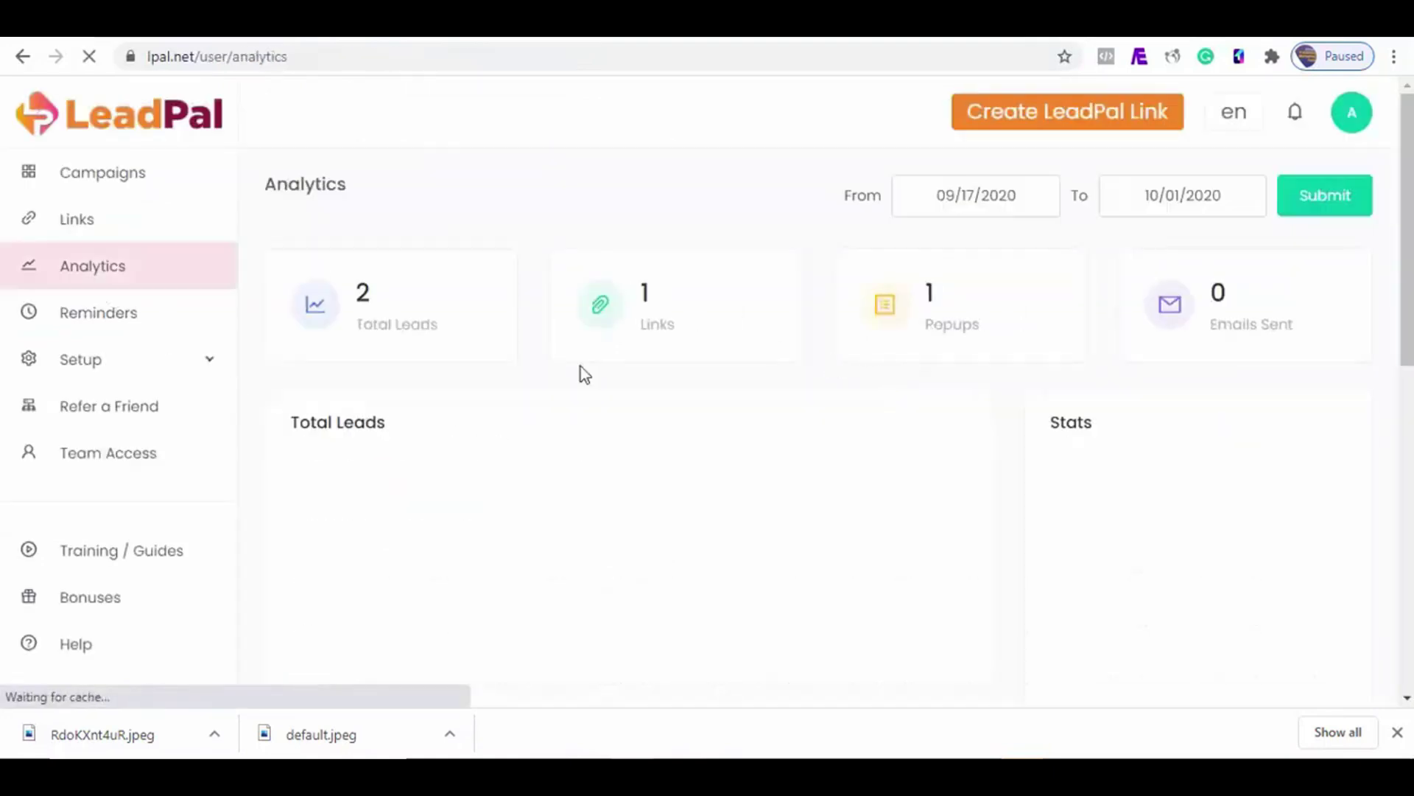
click(643, 350)
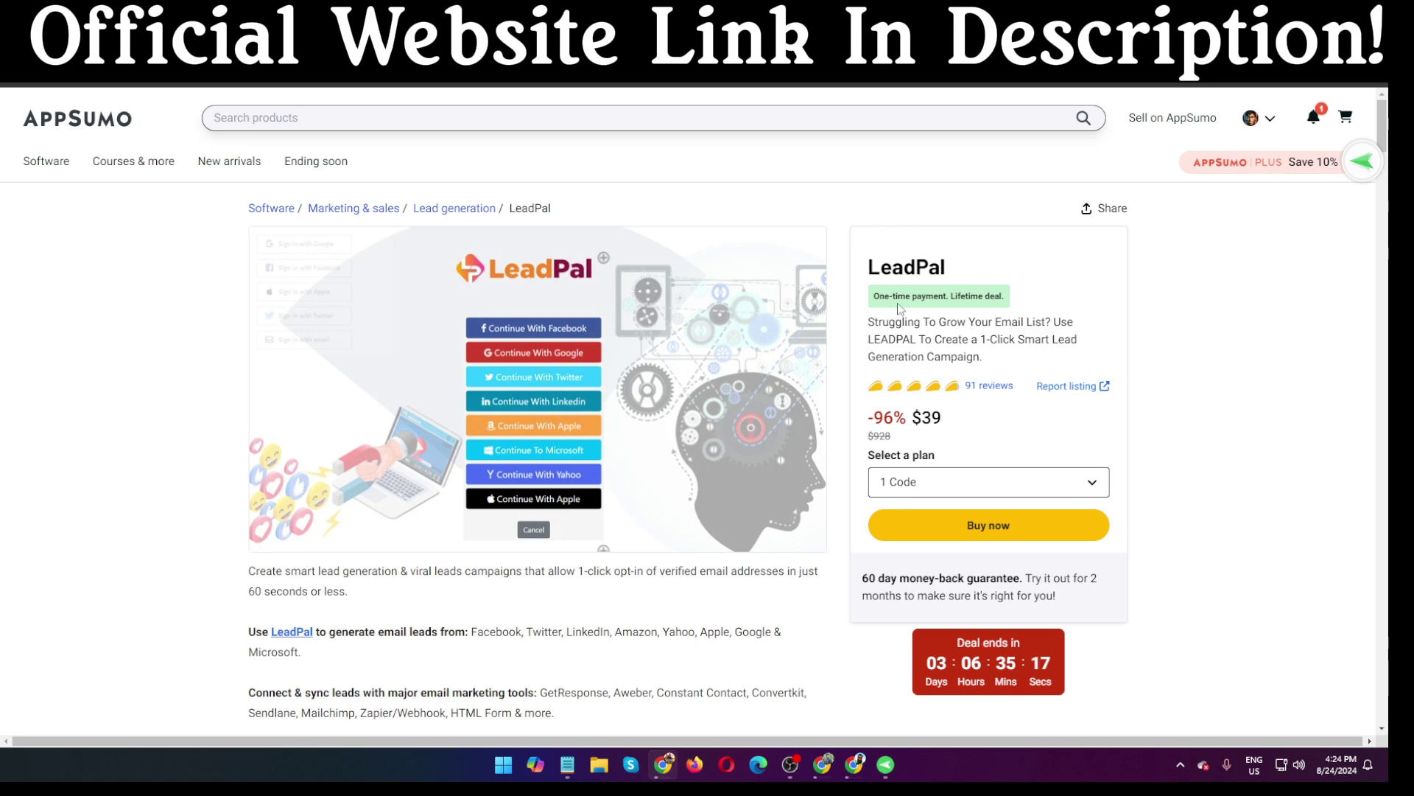
- Scroll to Plans & features and highlight the lifetime access, redemption deadline and plan update terms
scroll(503, 357, down, 6)
scroll(504, 356, down, 3)
scroll(504, 357, down, 5)
scroll(503, 355, down, 5)
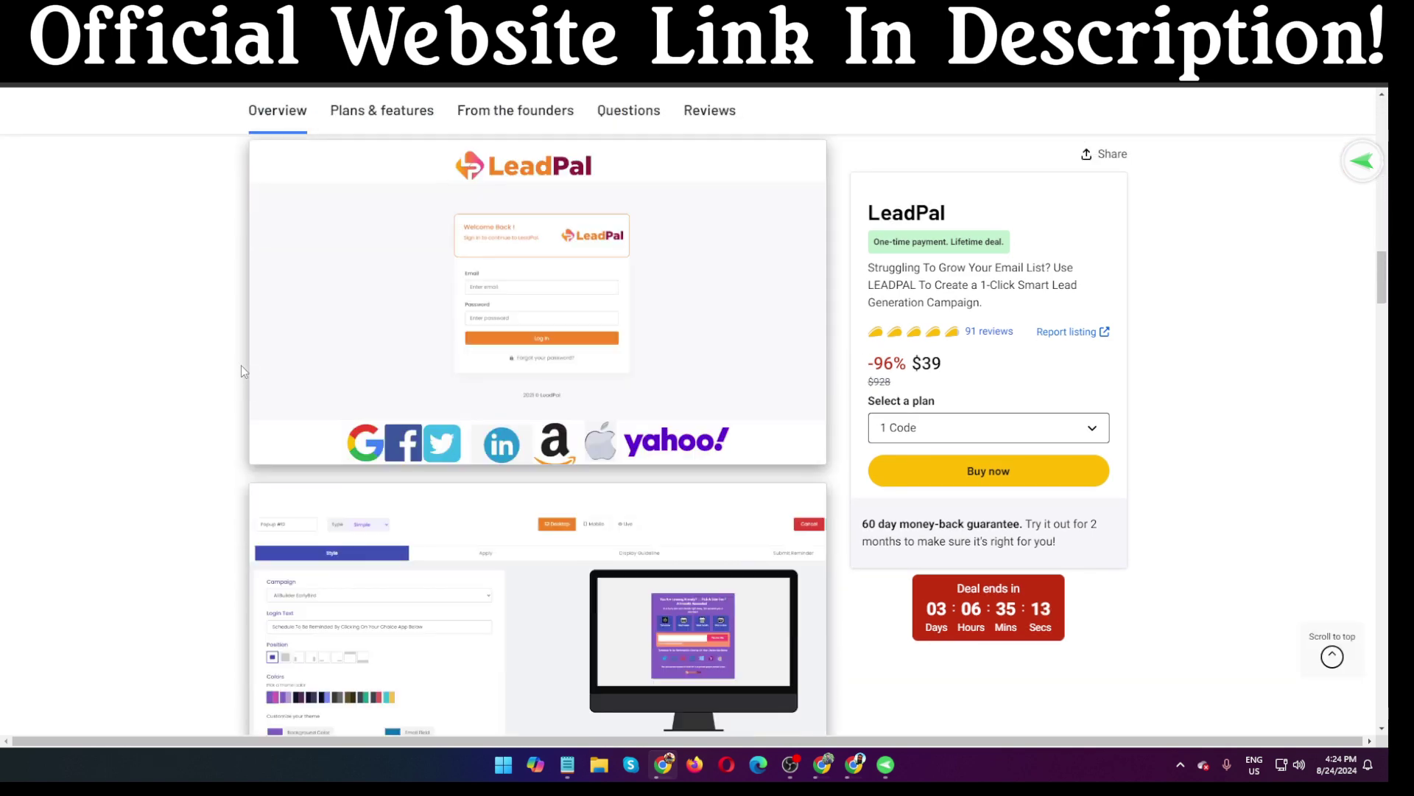
scroll(184, 318, down, 4)
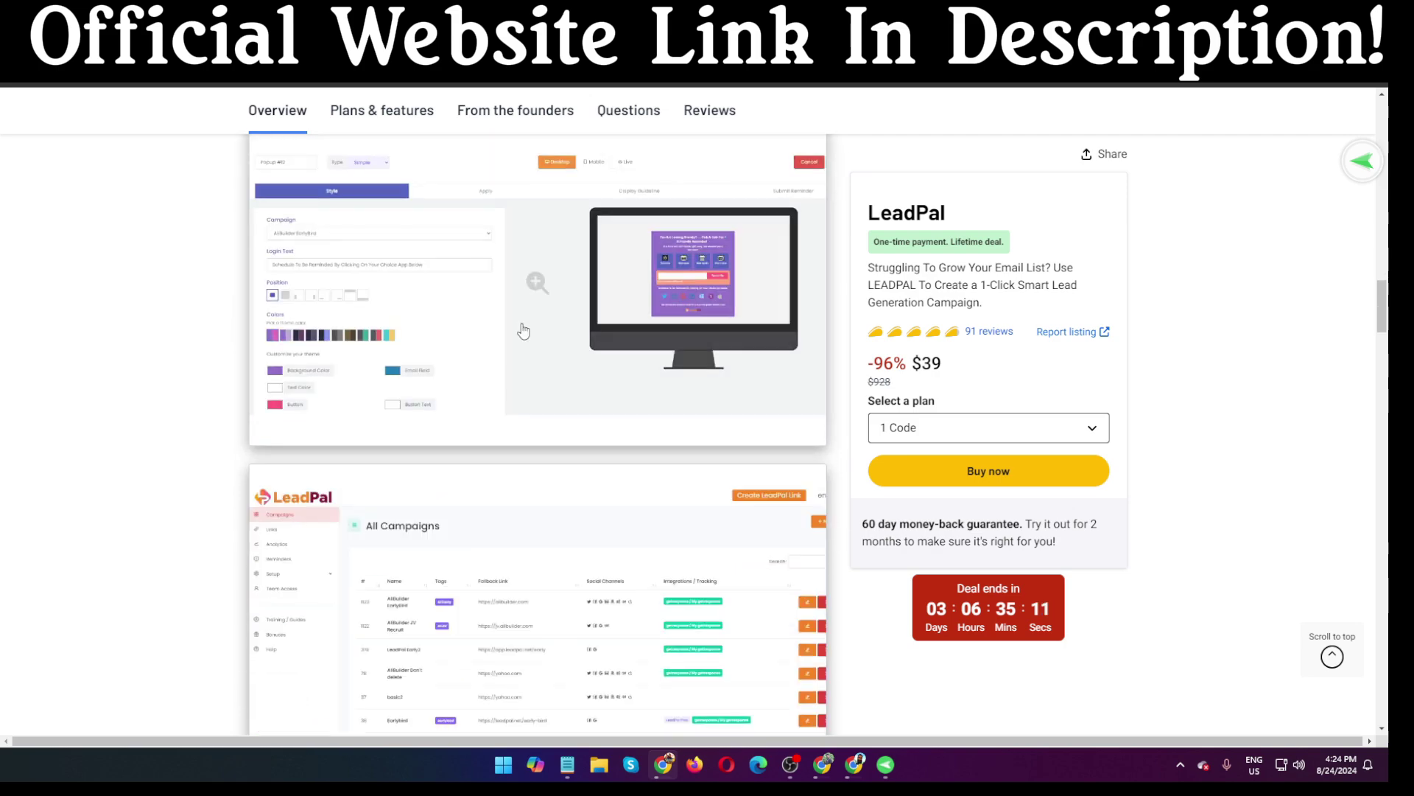
scroll(221, 332, down, 5)
scroll(118, 364, down, 5)
scroll(144, 361, down, 5)
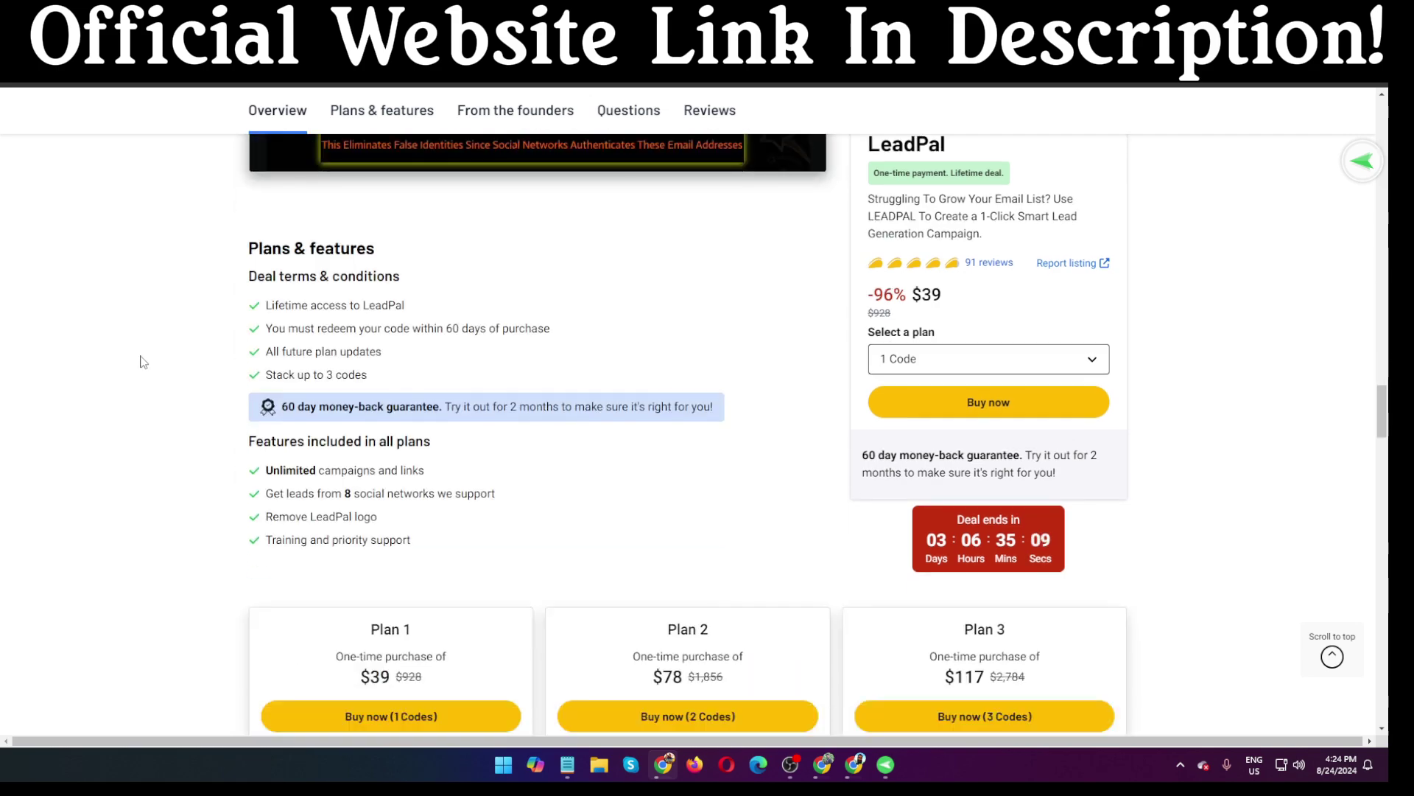
scroll(140, 360, down, 3)
scroll(148, 361, up, 4)
drag(209, 344, 434, 357)
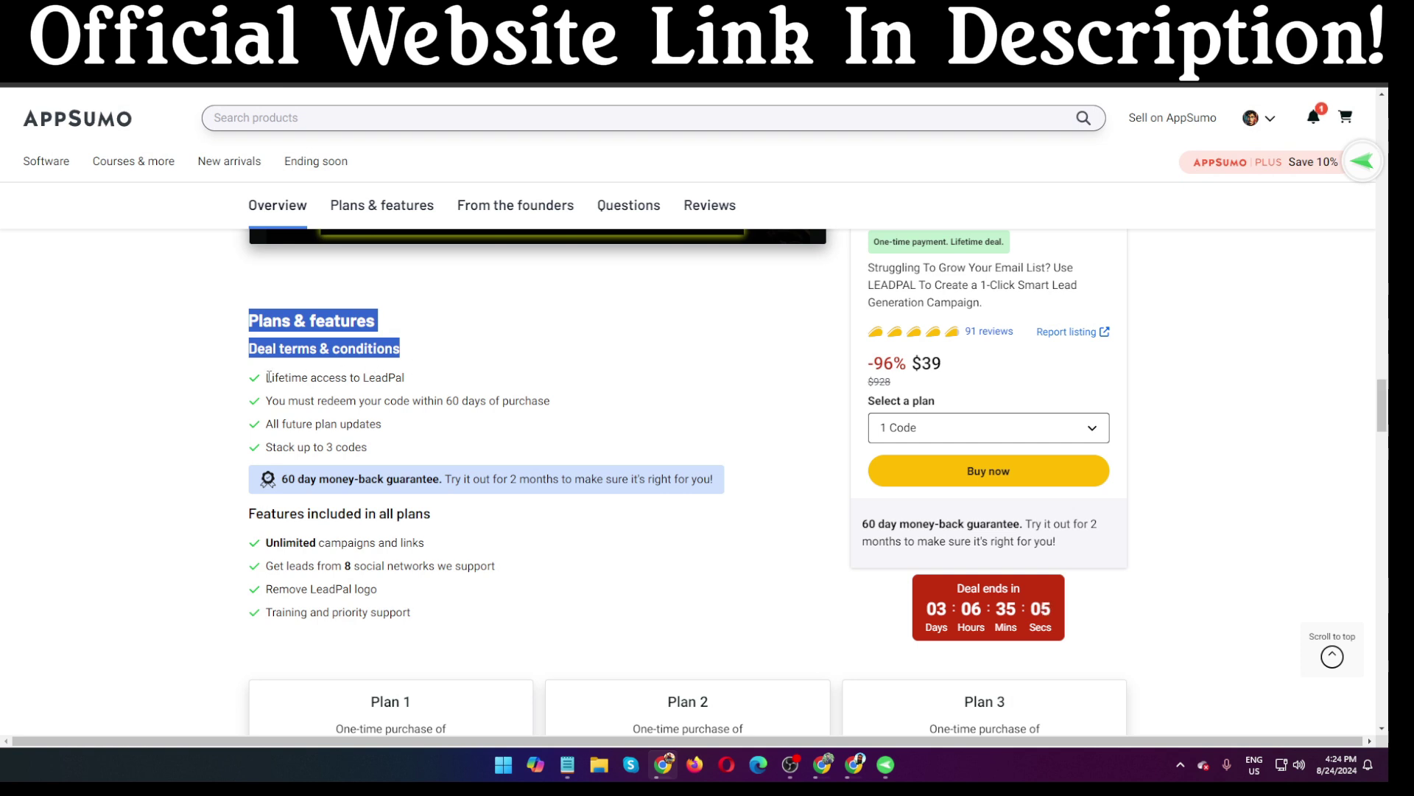
drag(268, 377, 425, 382)
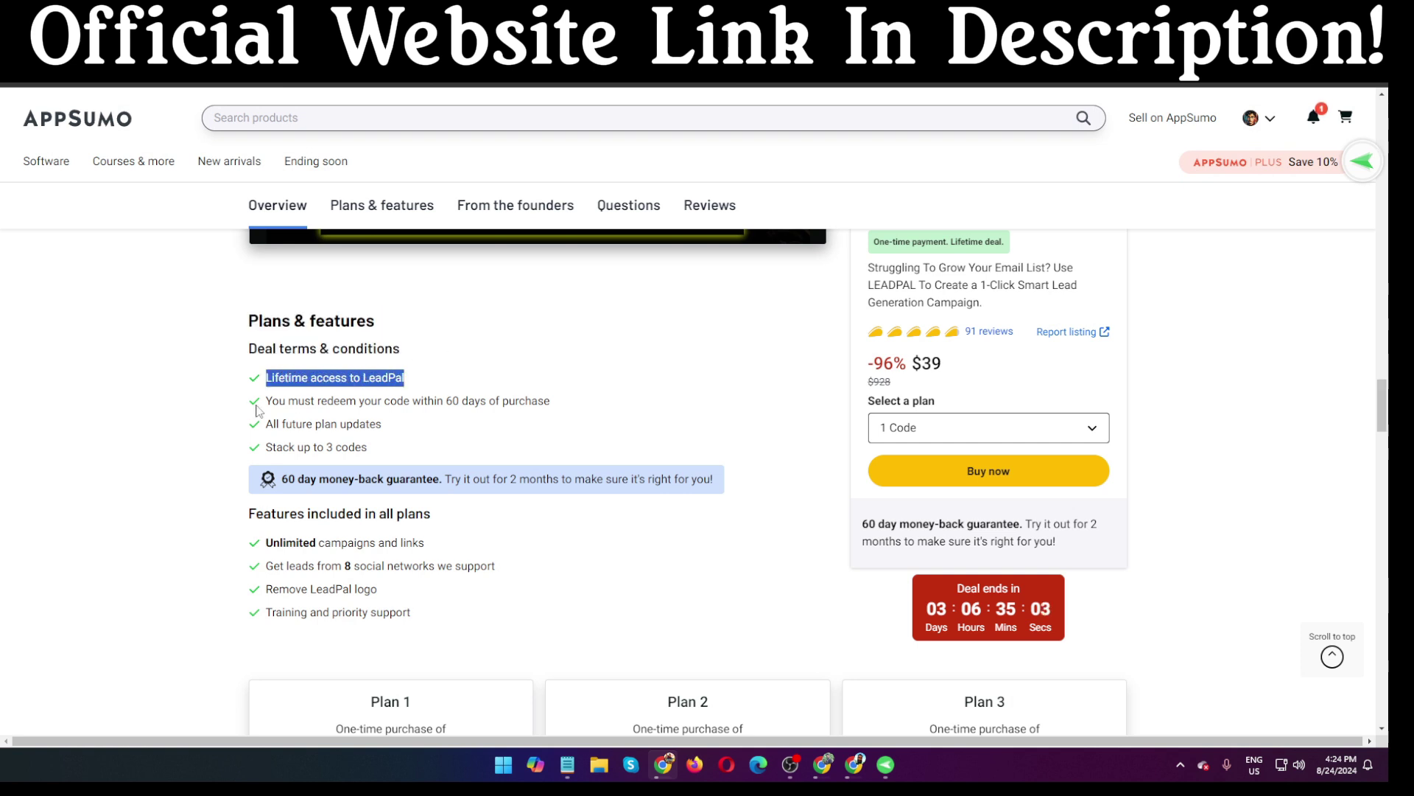
drag(265, 400, 583, 405)
drag(273, 425, 386, 427)
- Highlight stacking up to 3 codes, unlimited campaigns, 8 social networks, logo removal and priority support
scroll(153, 318, down, 2)
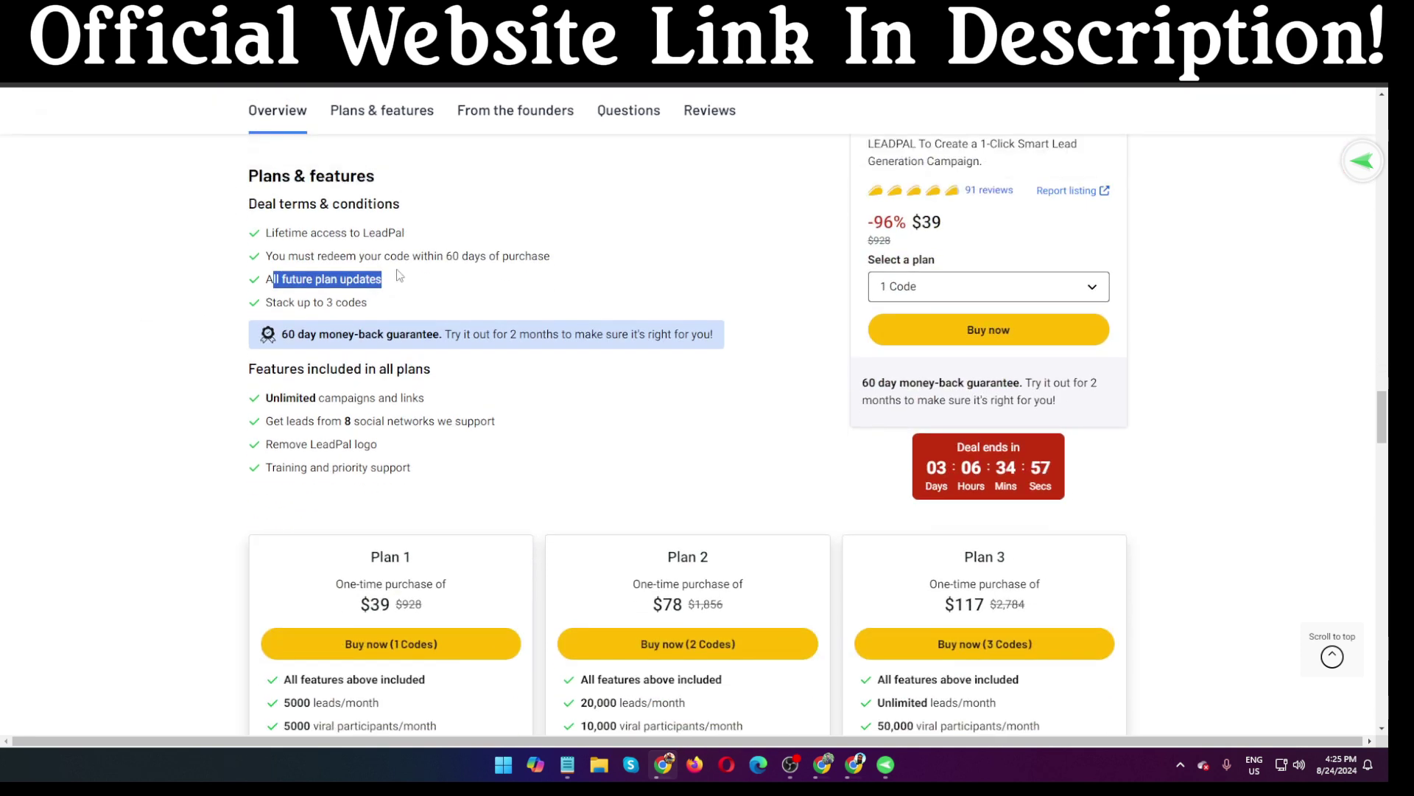
mouse_move(372, 304)
mouse_down()
mouse_move(264, 303)
mouse_move(733, 332)
mouse_up()
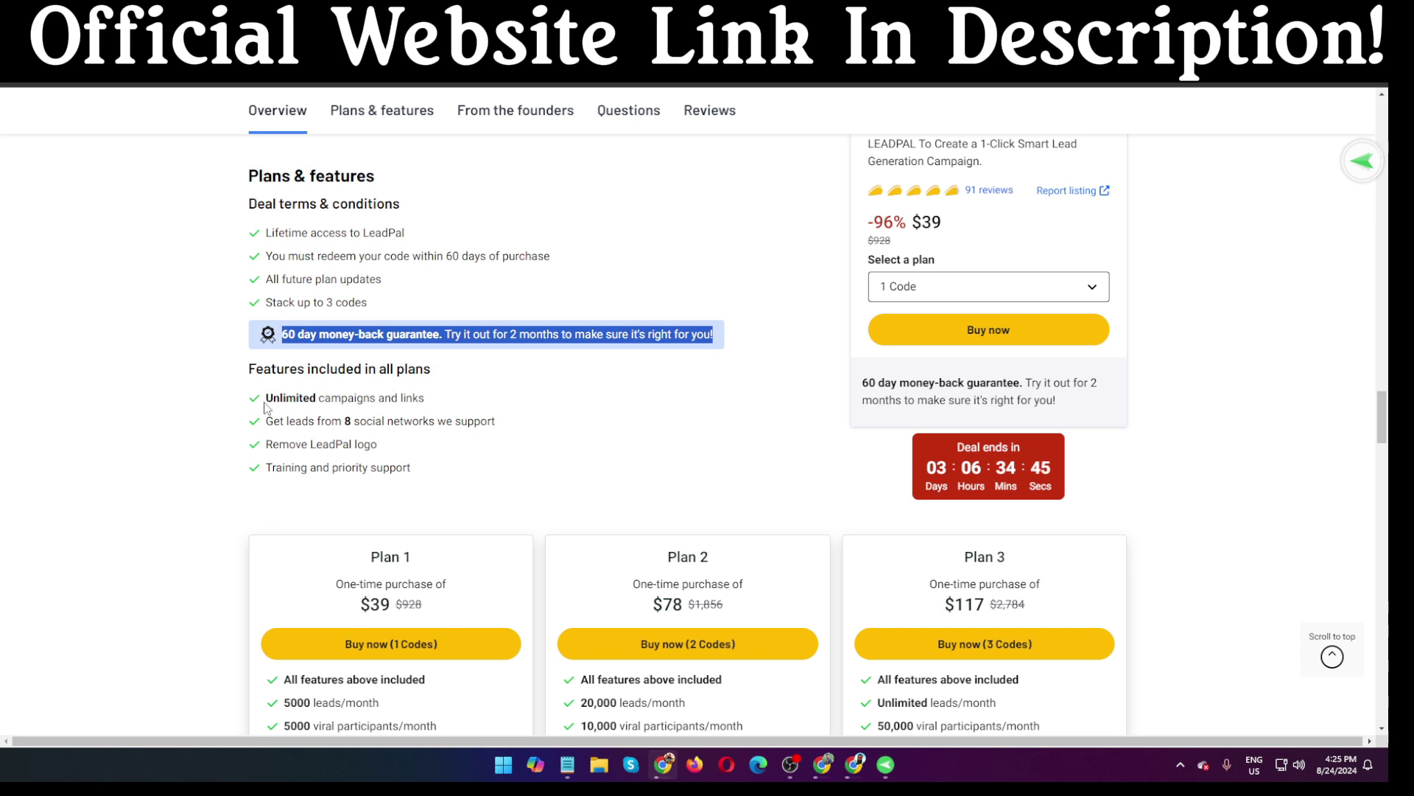
drag(266, 398, 481, 410)
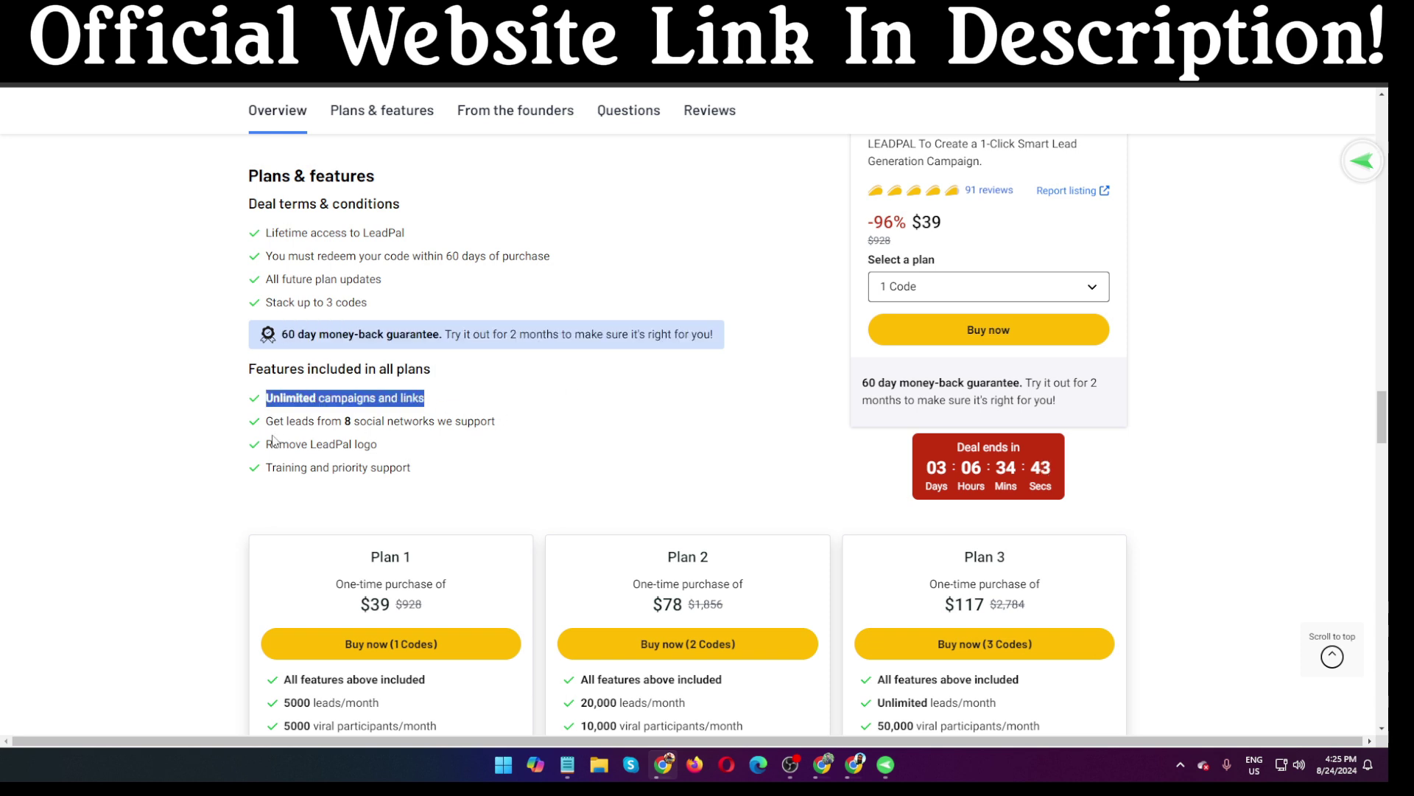
drag(272, 422, 585, 428)
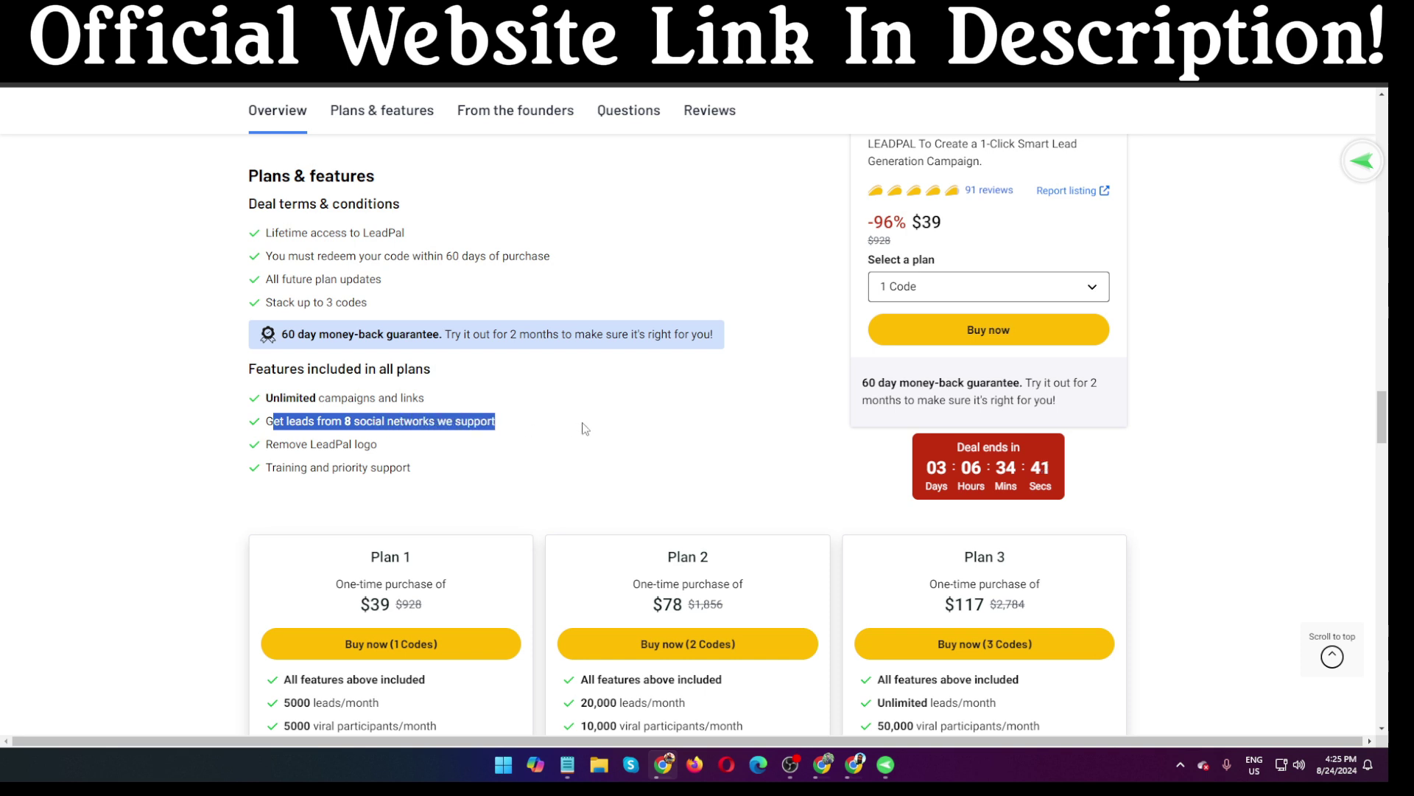
drag(251, 449, 444, 439)
drag(265, 469, 452, 468)
- Highlight Plan 1's $39 and Plan 2's $78 prices and the features of all three plans
scroll(469, 425, down, 2)
scroll(490, 390, down, 2)
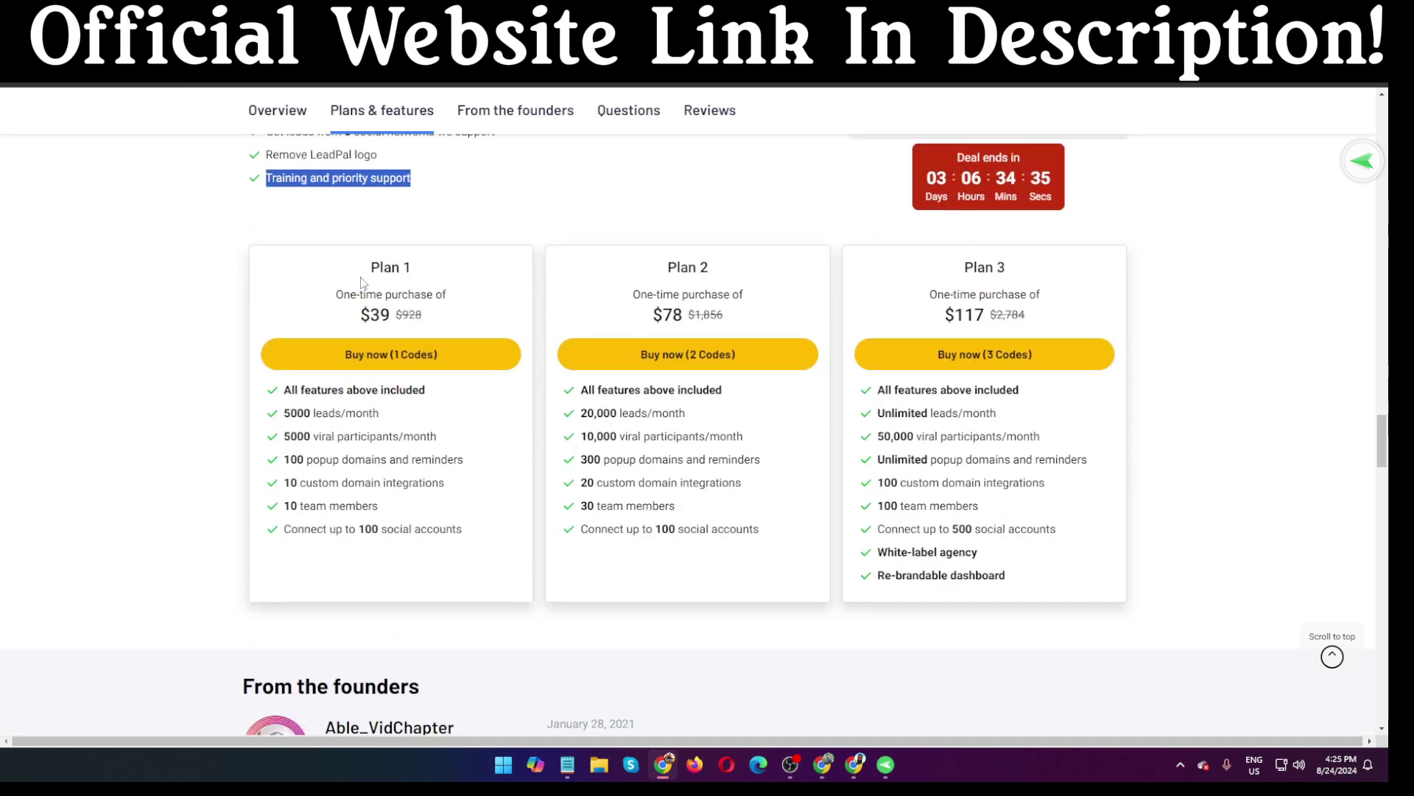
mouse_move(281, 400)
mouse_down()
mouse_move(433, 418)
mouse_move(226, 404)
mouse_up()
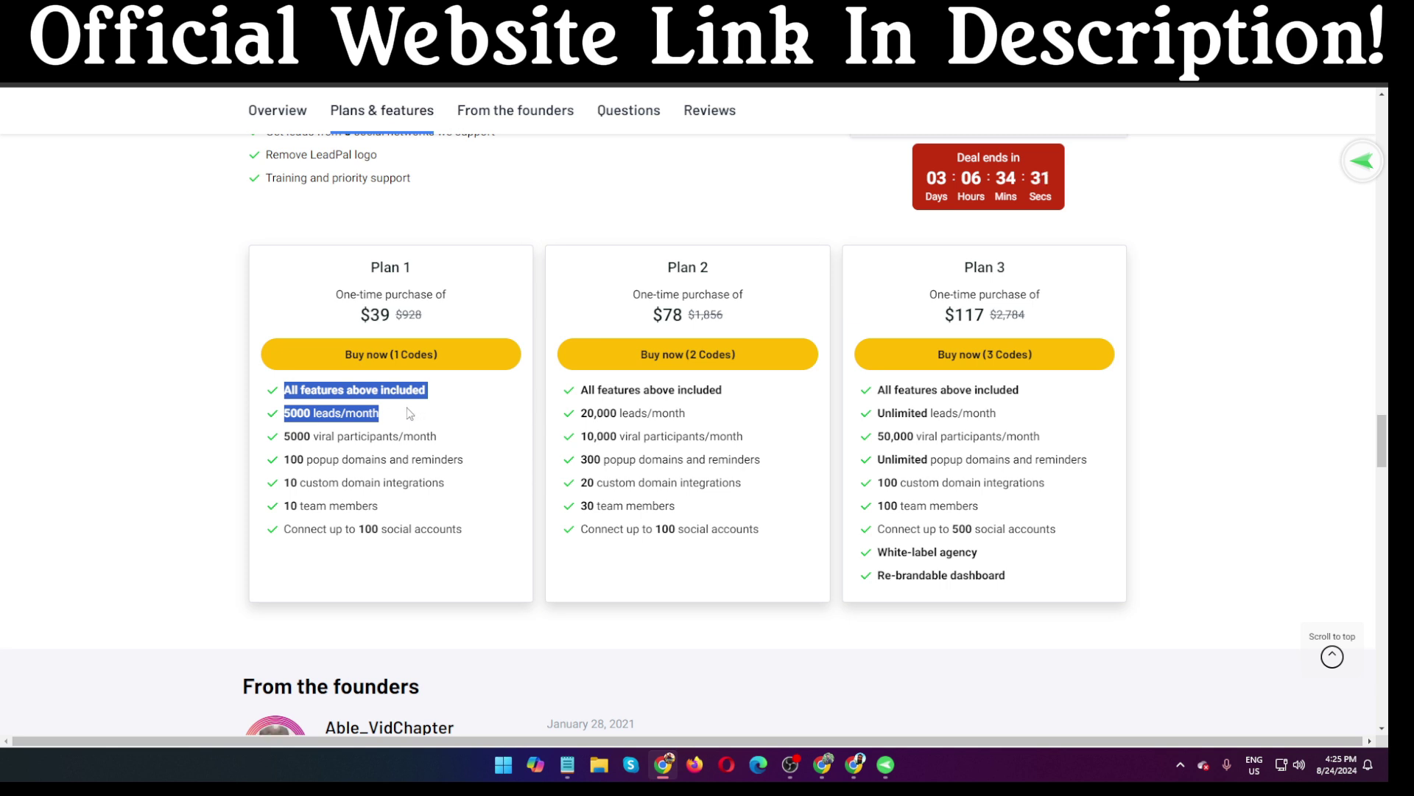
drag(358, 315, 447, 310)
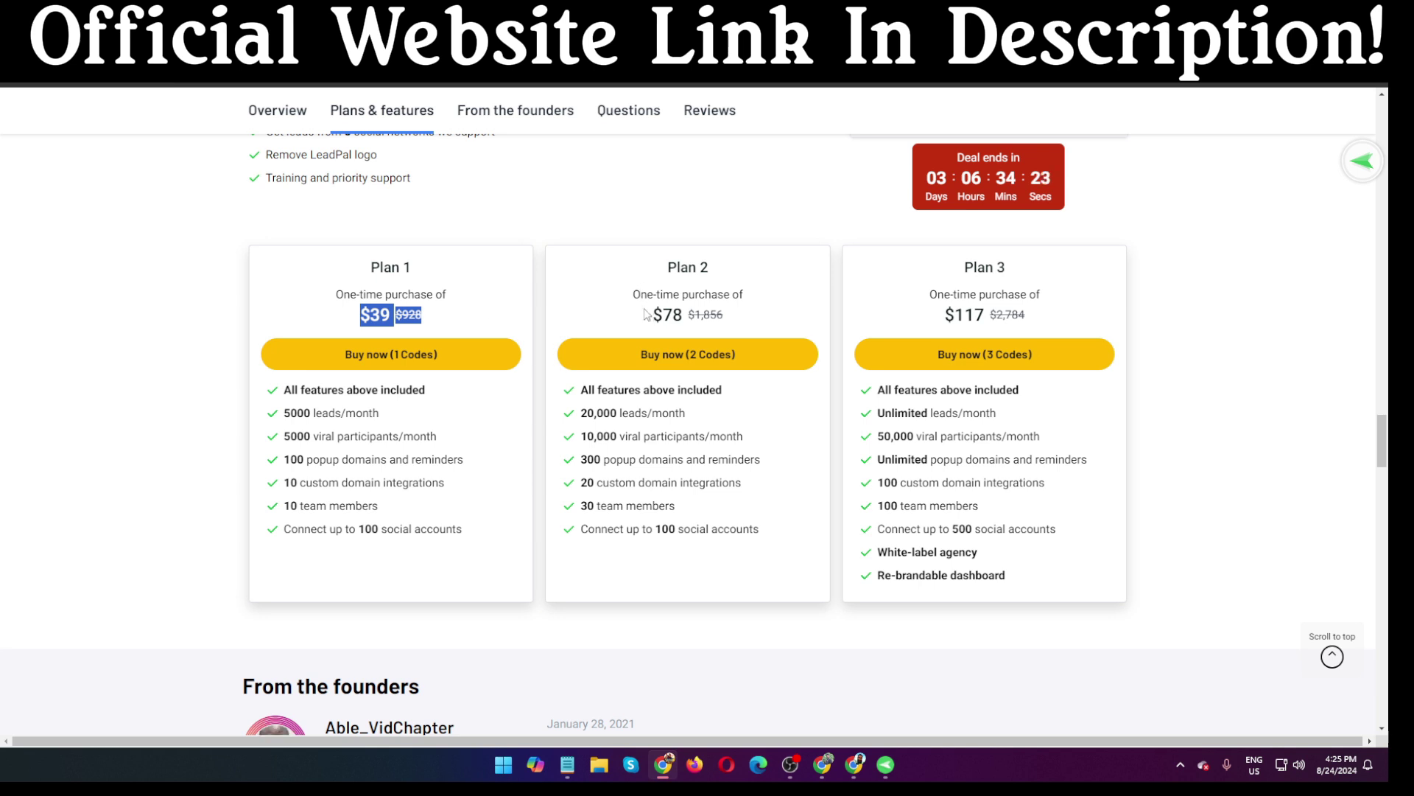
drag(648, 315, 782, 311)
drag(579, 389, 799, 542)
click(774, 510)
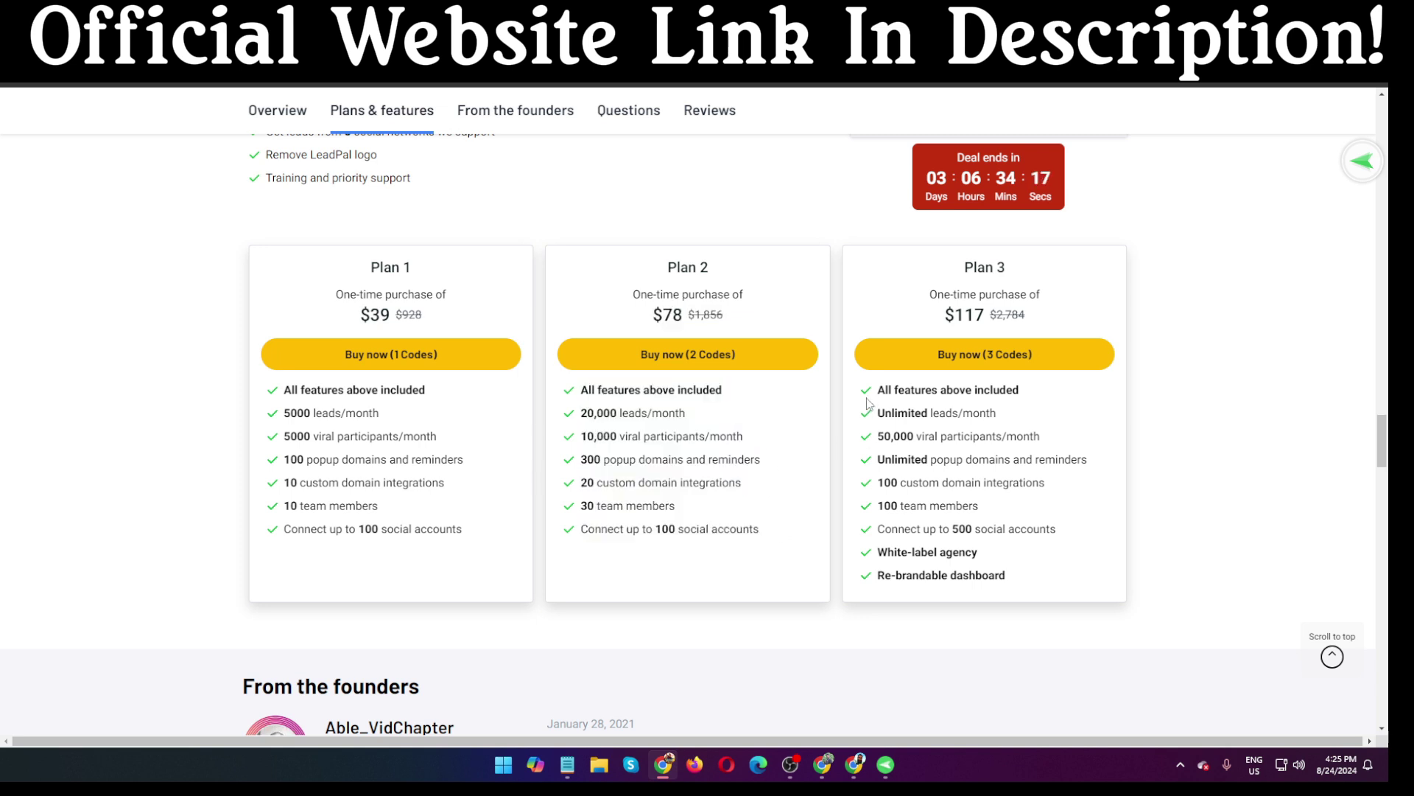
drag(873, 390, 1068, 619)
- Return to the top of the deal page and highlight the LeadPal title and description
click(1333, 657)
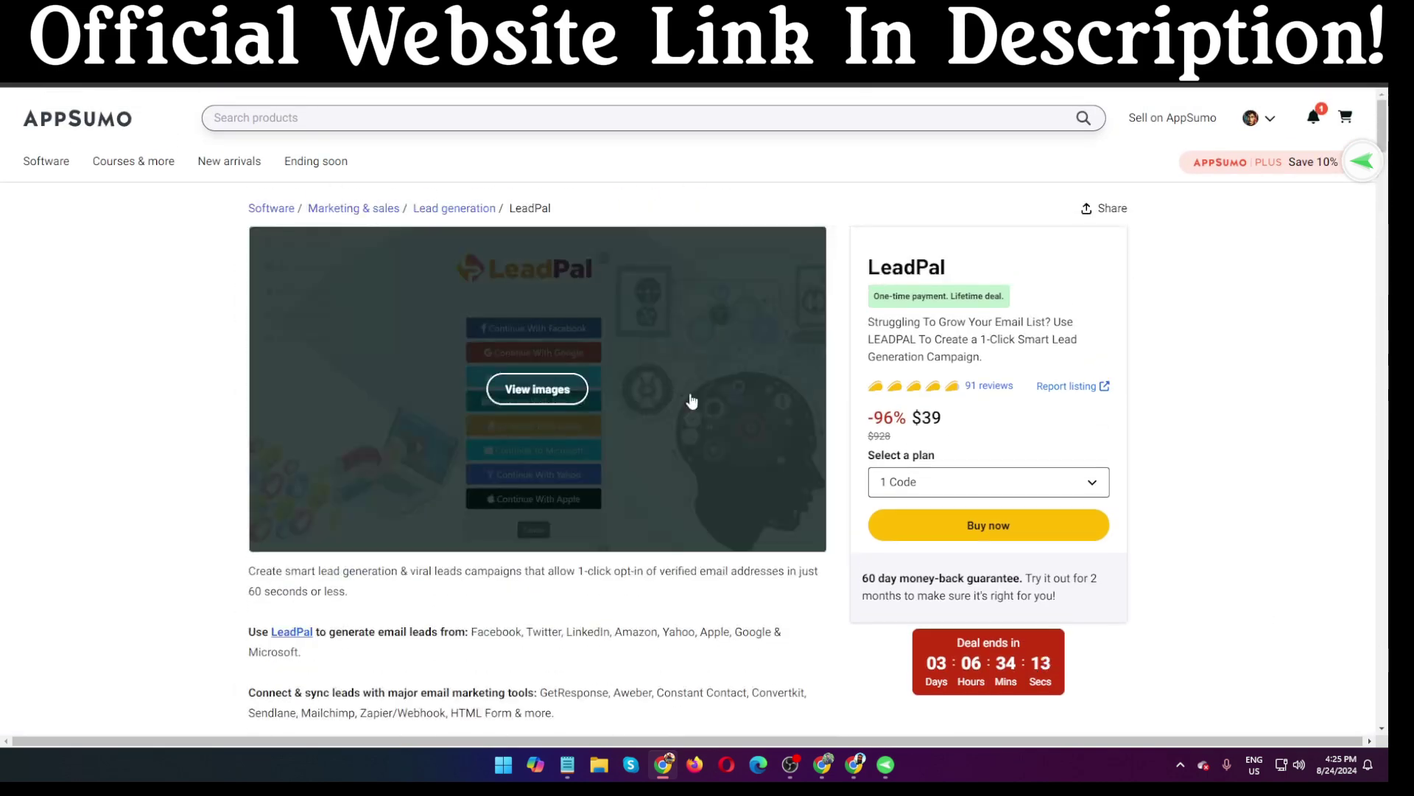
drag(869, 258, 1012, 361)
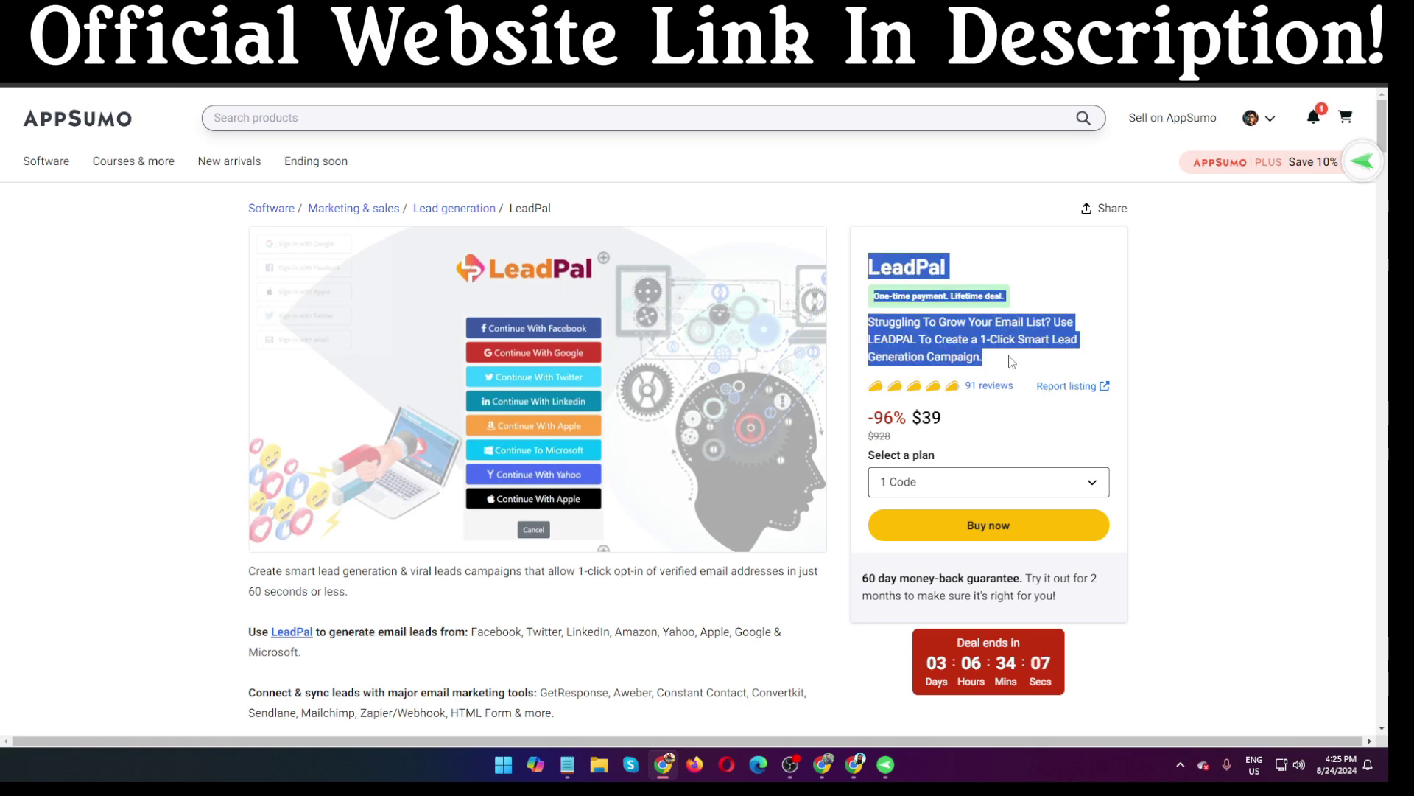
click(1292, 85)
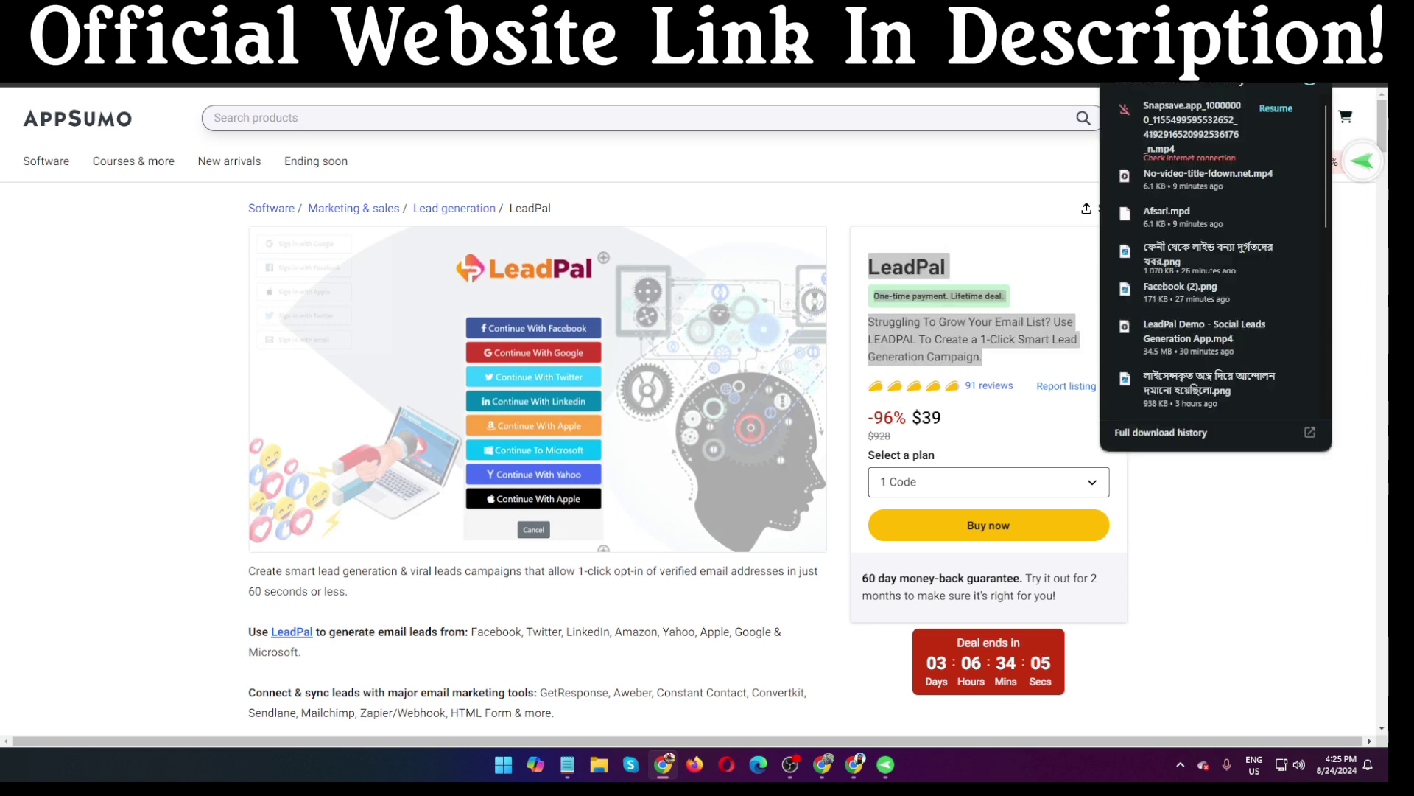
click(1009, 165)
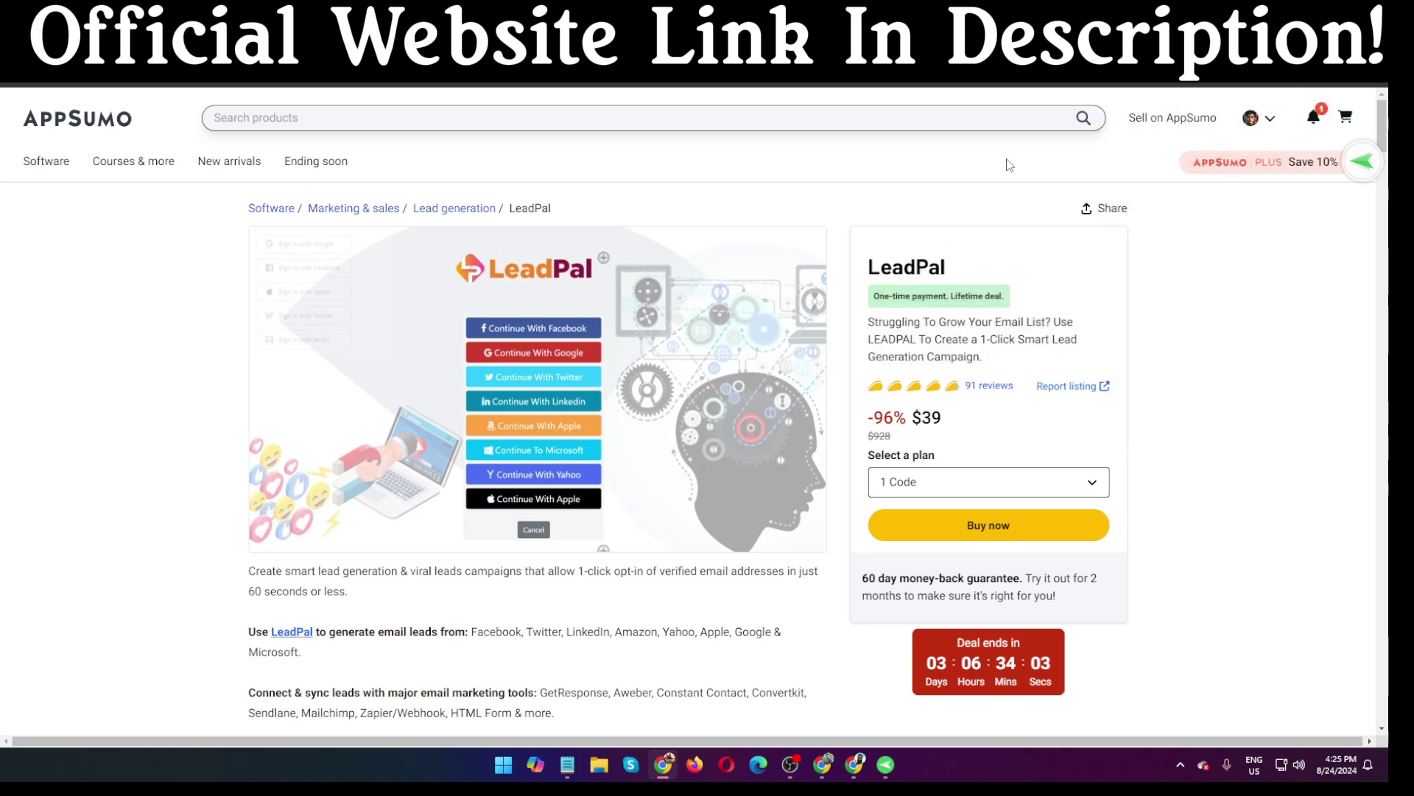